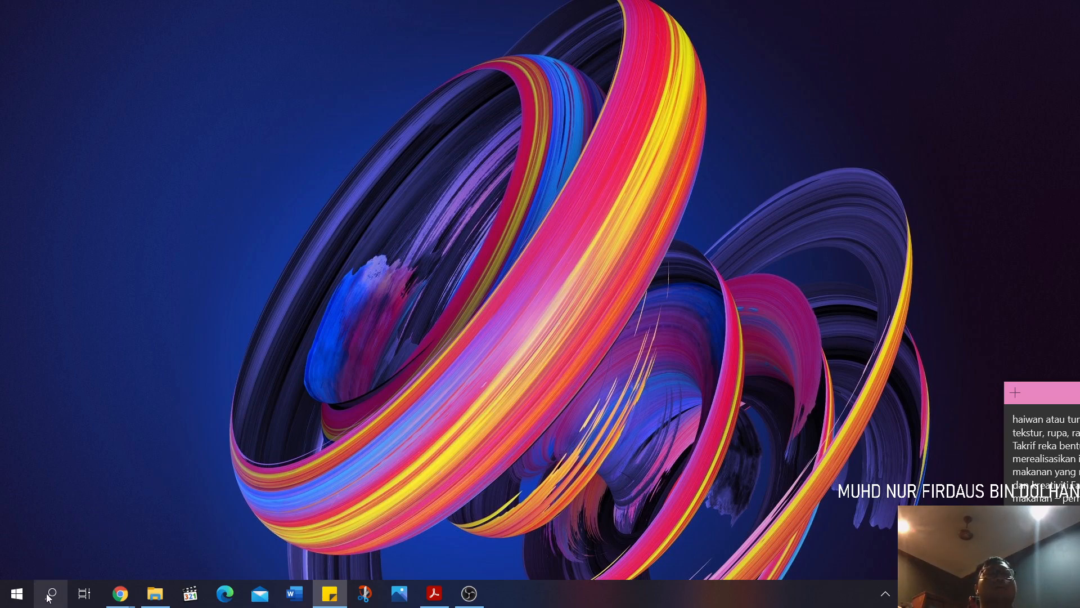
Switch to Chrome, search the web for office365 and open the Office 365 Login result
mouse_move(121, 597)
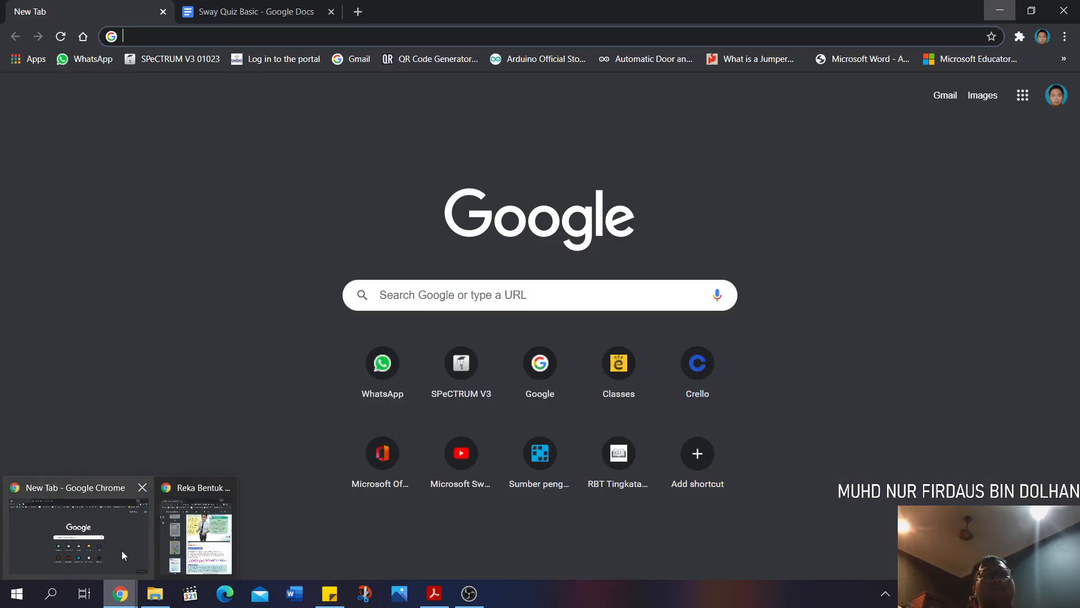
left_click(122, 551)
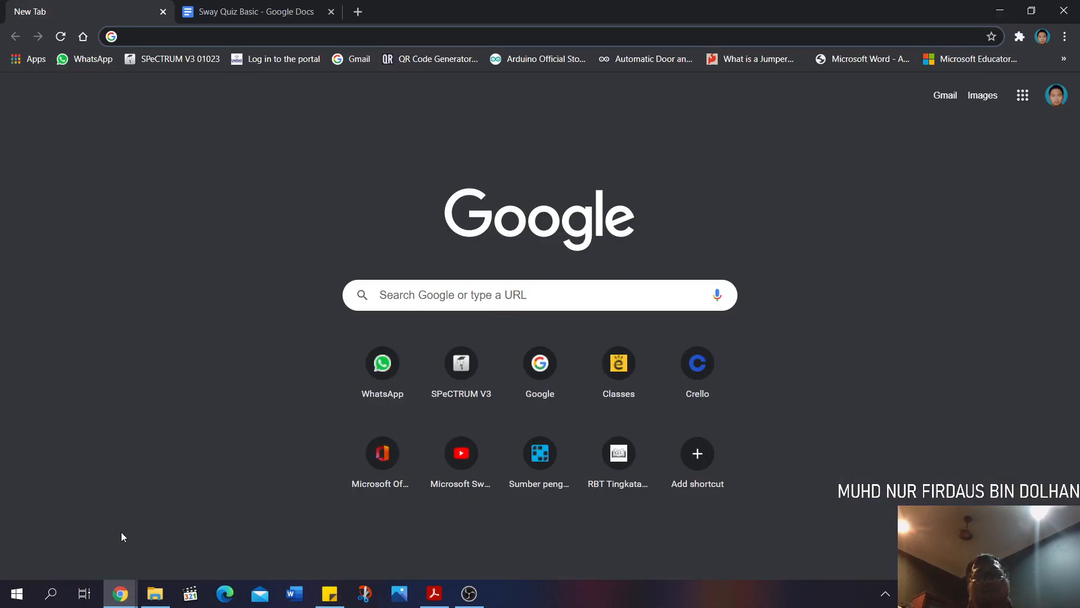
left_click(167, 37)
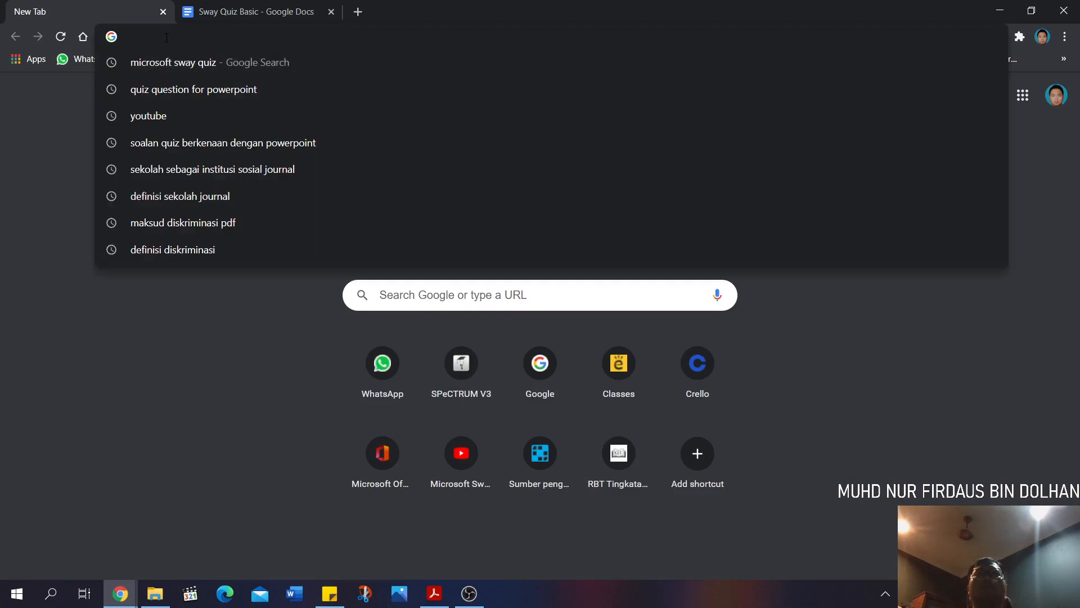
left_click(2, 188)
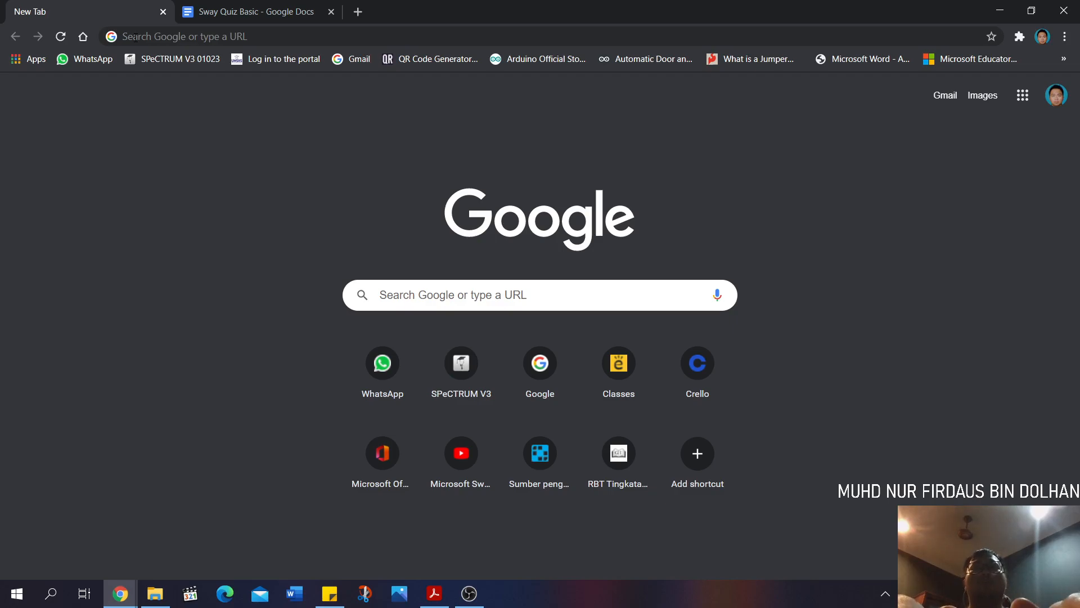
left_click(135, 37)
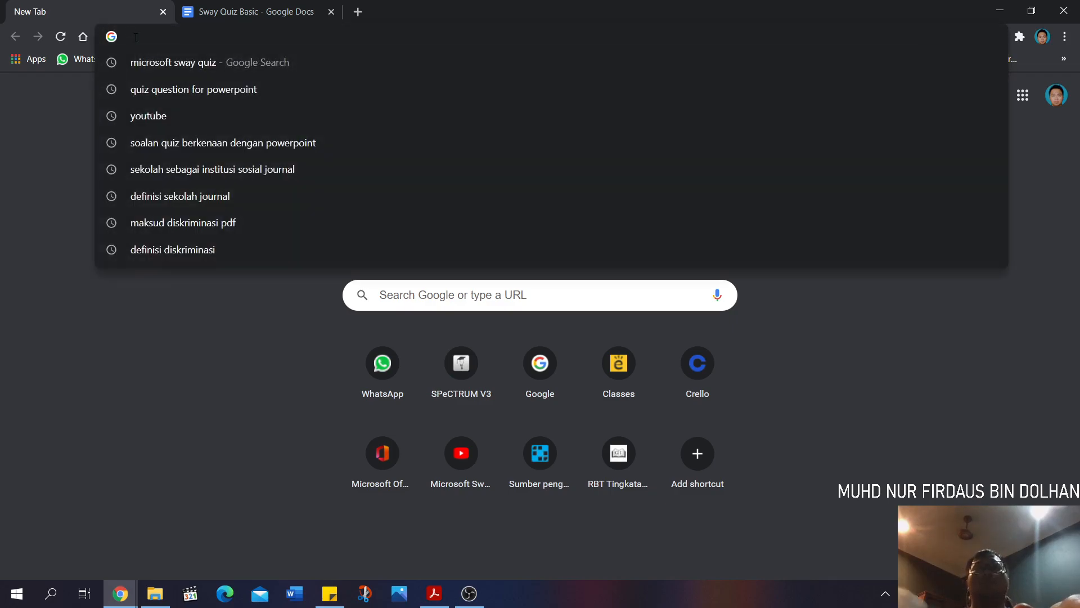
type("office")
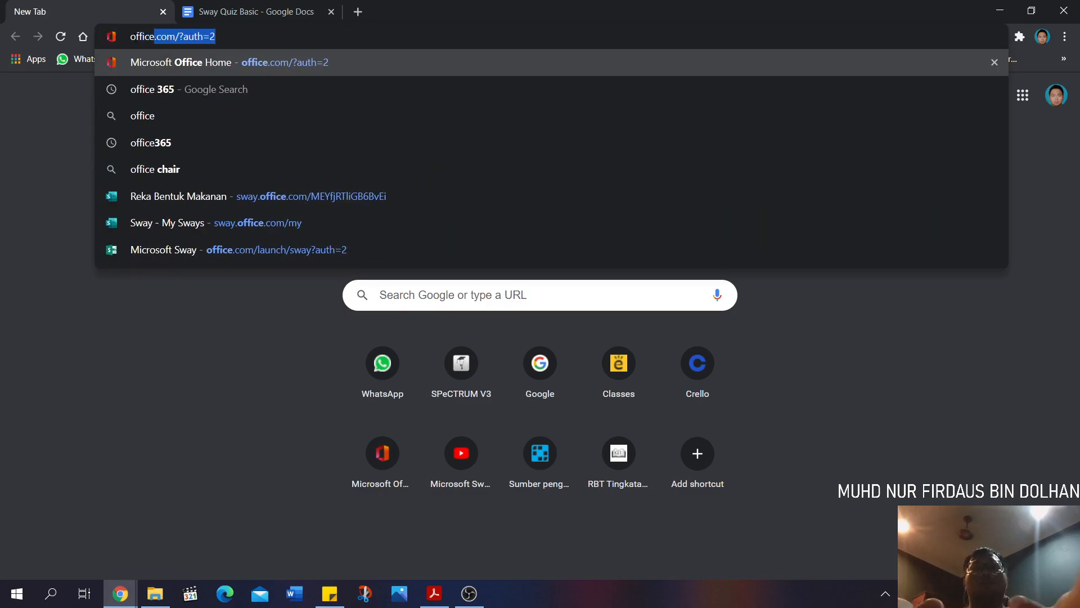
type("365")
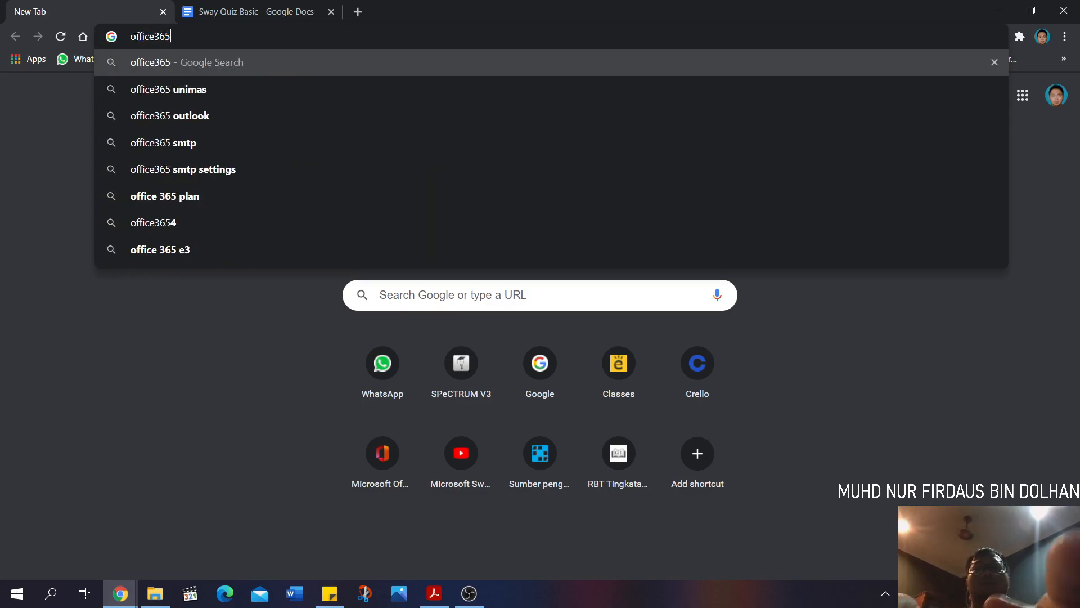
key("Return")
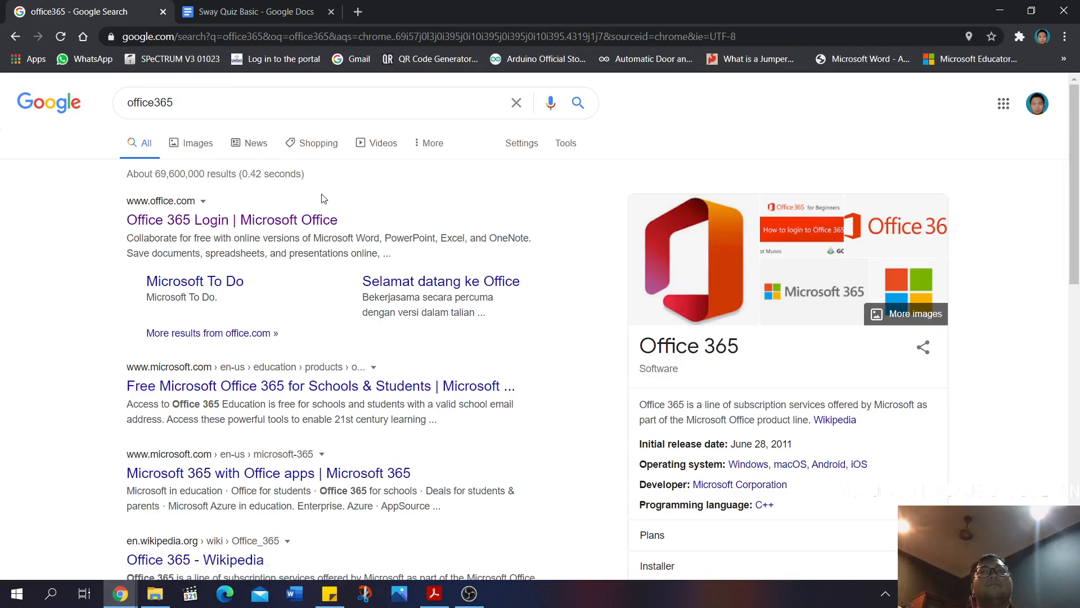
left_click(282, 220)
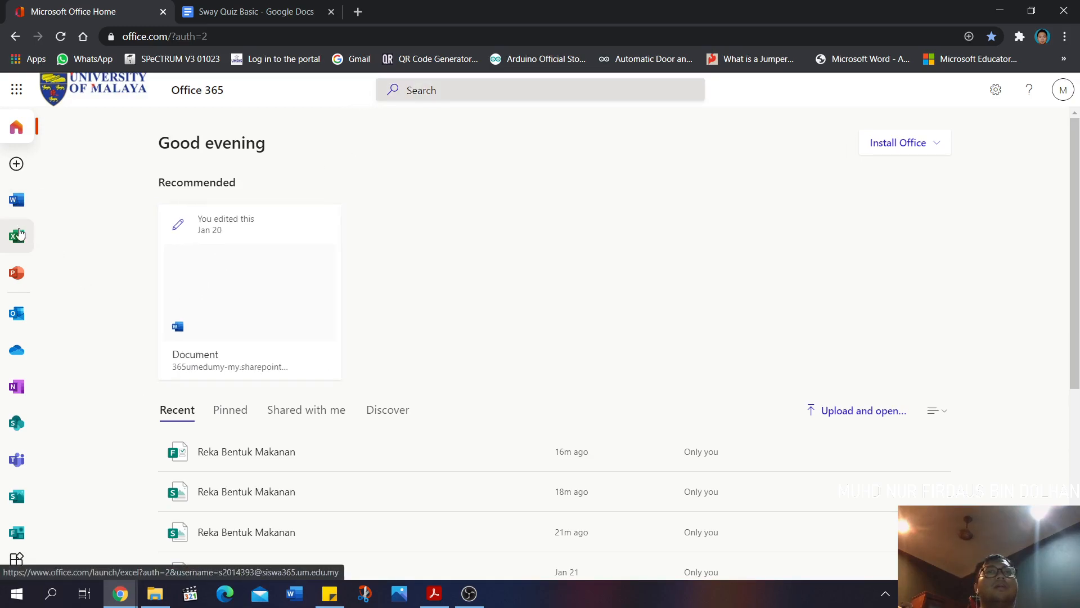
Open Sway from the Office 365 home page and check its pinned and recent Sways
left_click(16, 506)
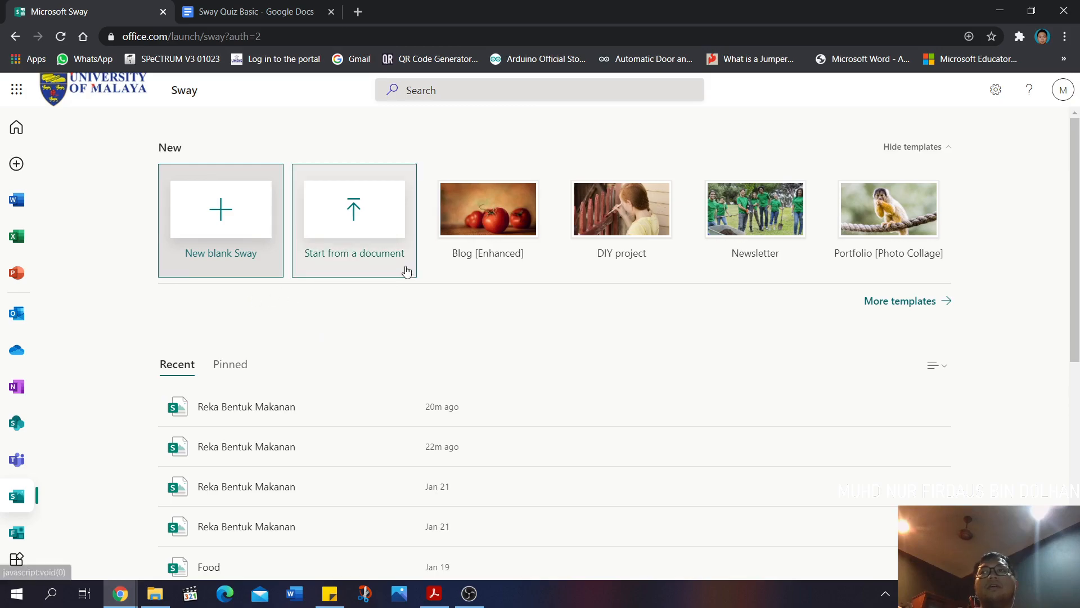
left_click(239, 365)
left_click(182, 366)
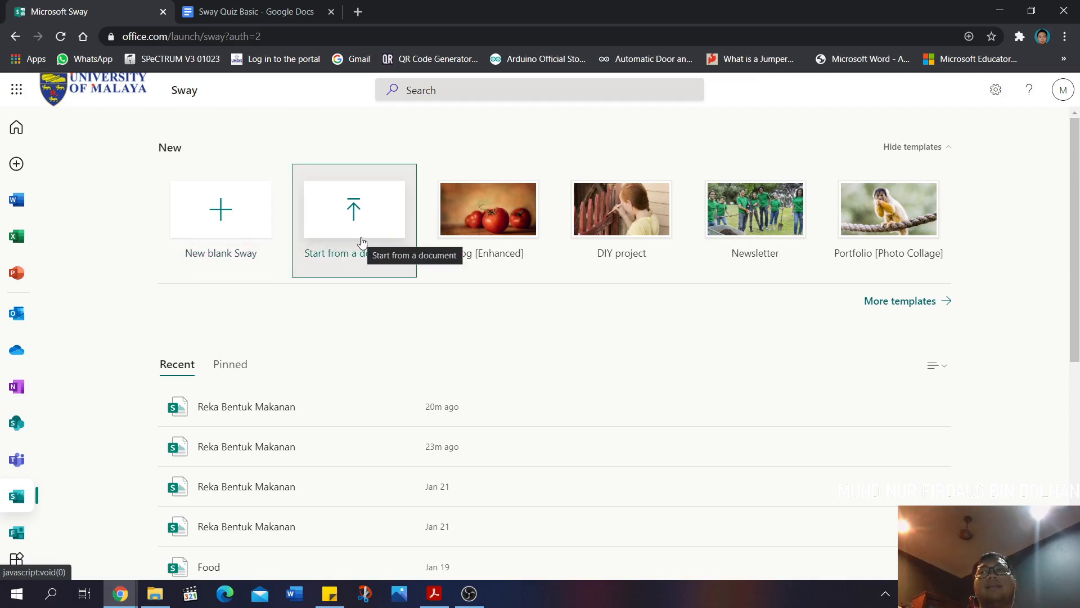
Browse the full collection of Sway templates and open the Newsletter template
left_click(889, 306)
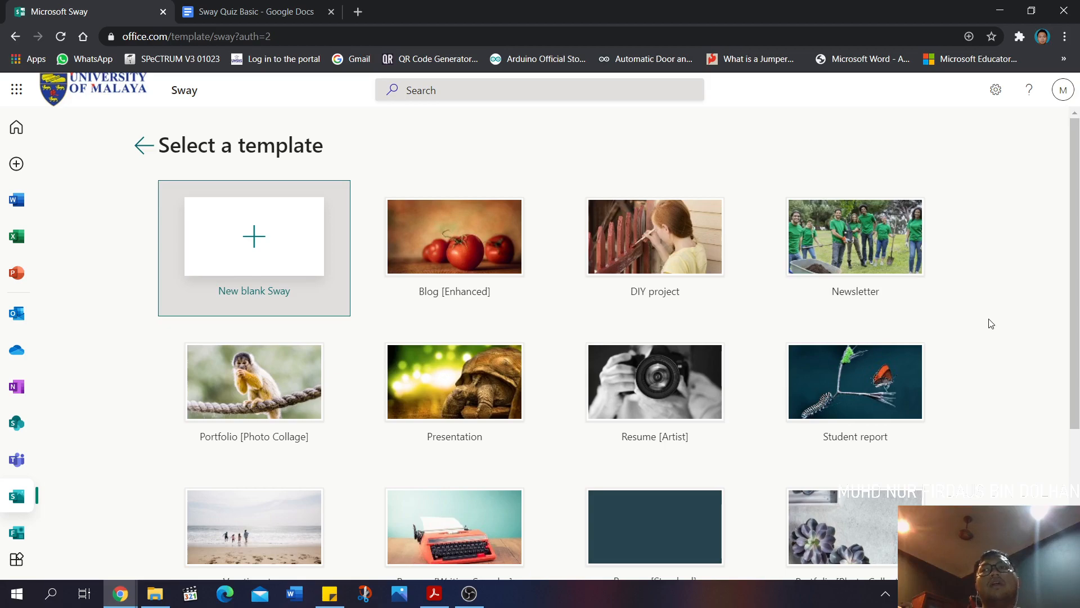
scroll(992, 321, "down", 4)
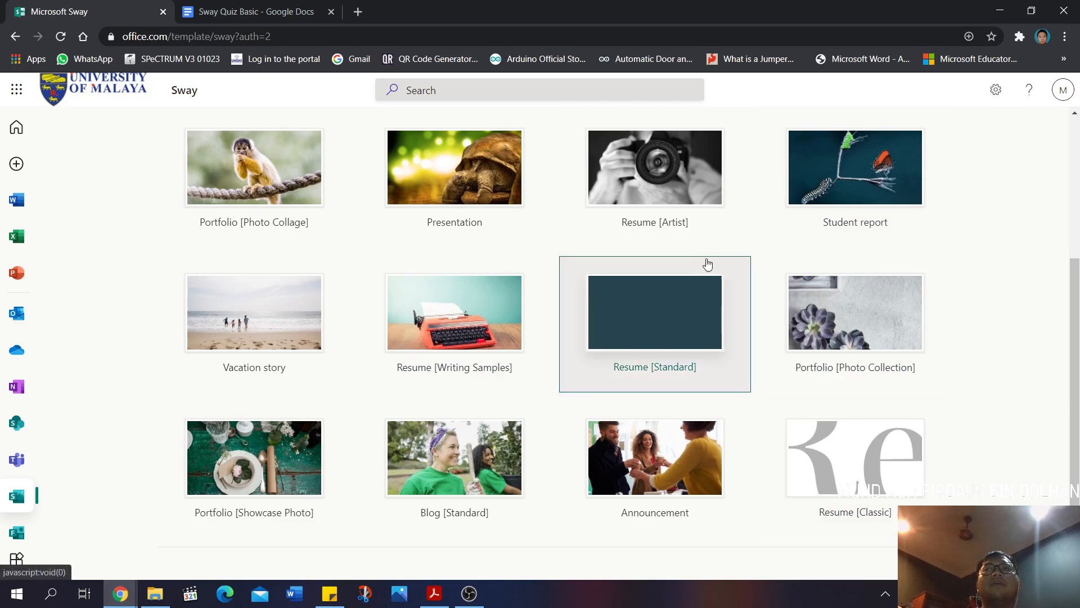
scroll(705, 263, "up", 4)
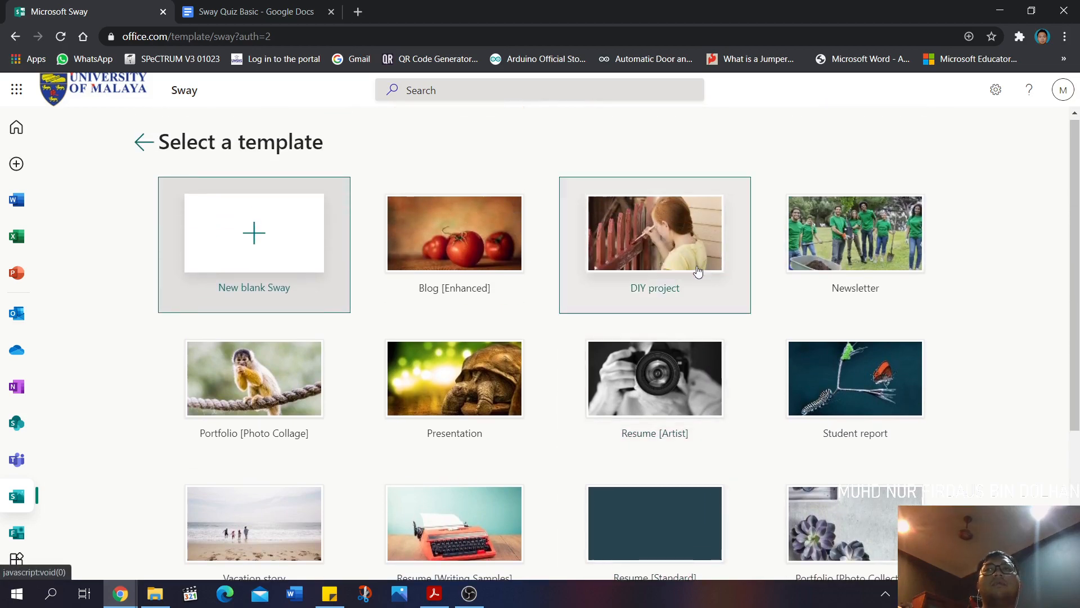
left_click(861, 271)
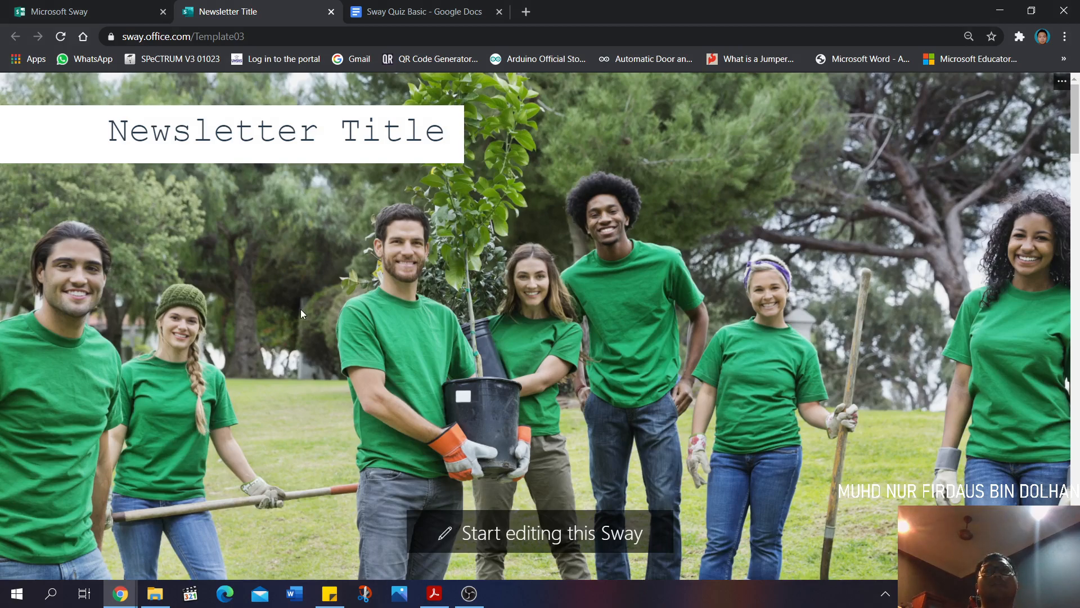
Examine the Newsletter template preview from its title through the story sections to Contact Us and back to the title
scroll(301, 310, "down", 5)
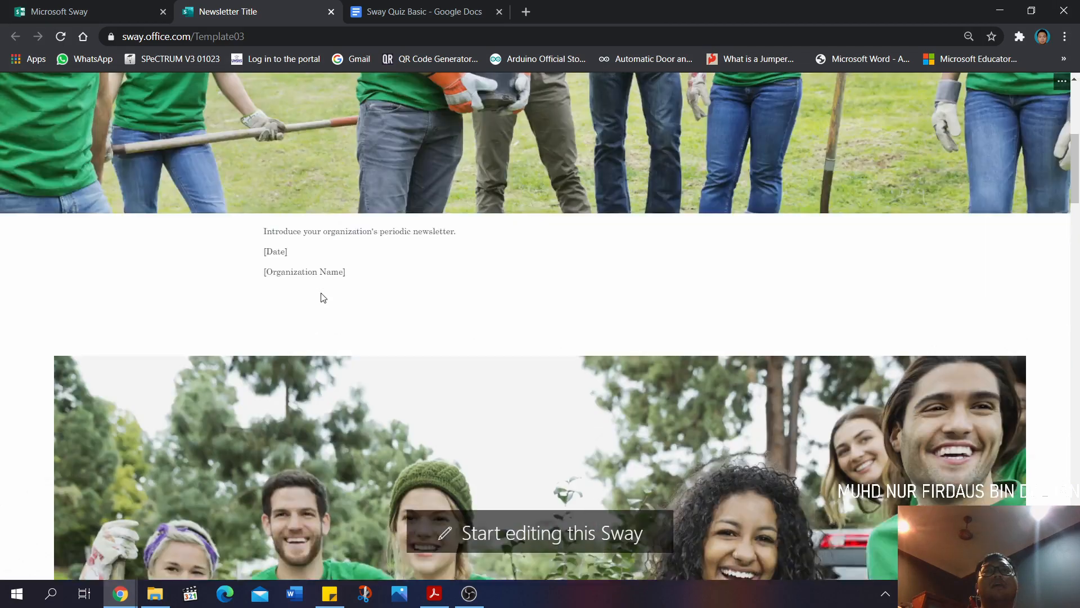
scroll(324, 299, "down", 4)
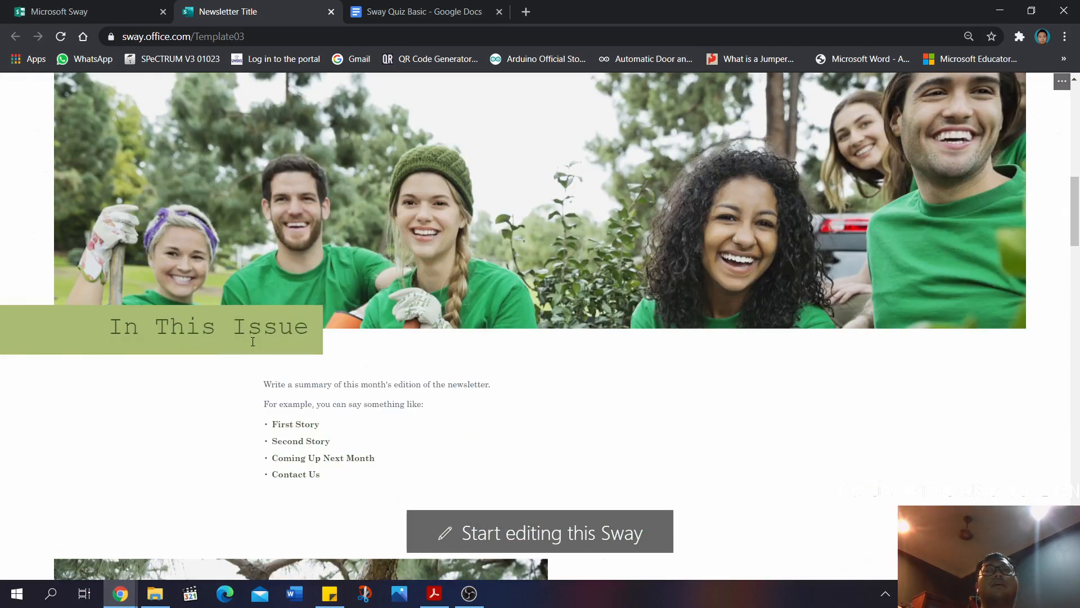
scroll(321, 332, "down", 6)
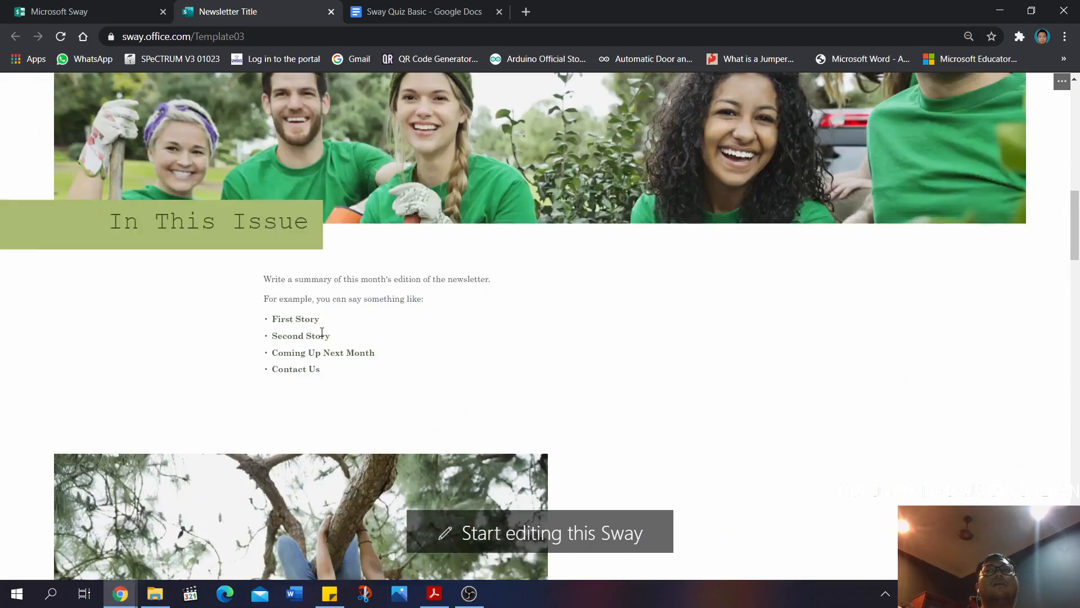
scroll(321, 332, "down", 5)
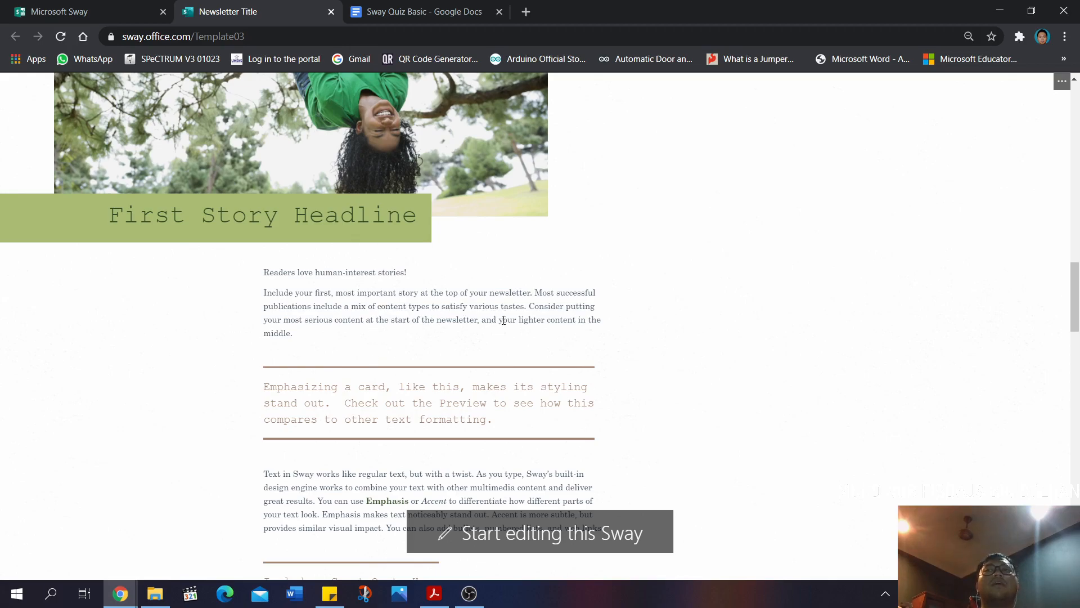
scroll(503, 320, "down", 6)
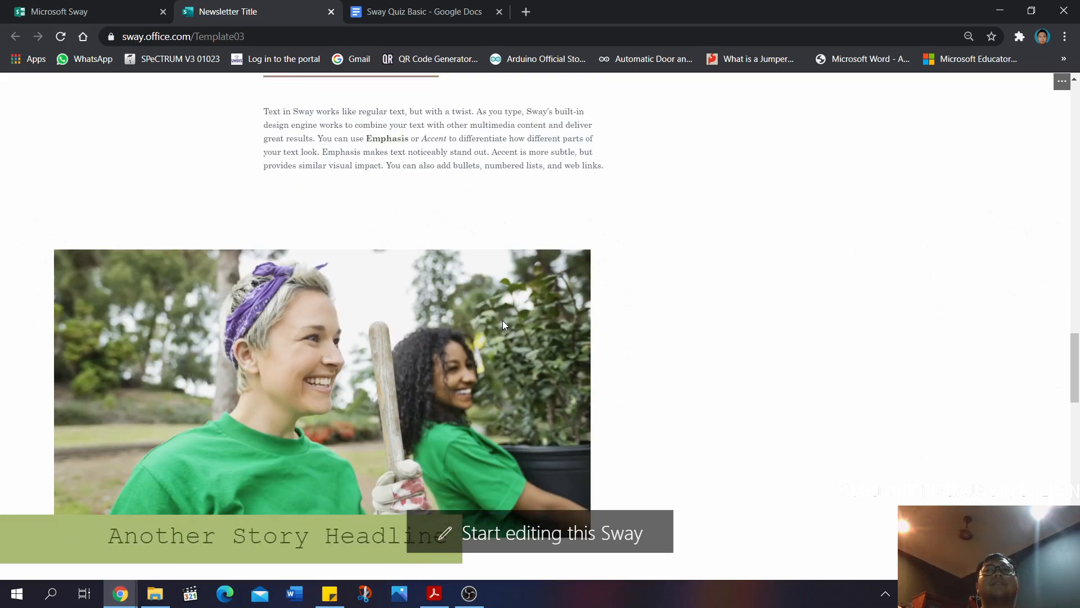
scroll(503, 321, "down", 8)
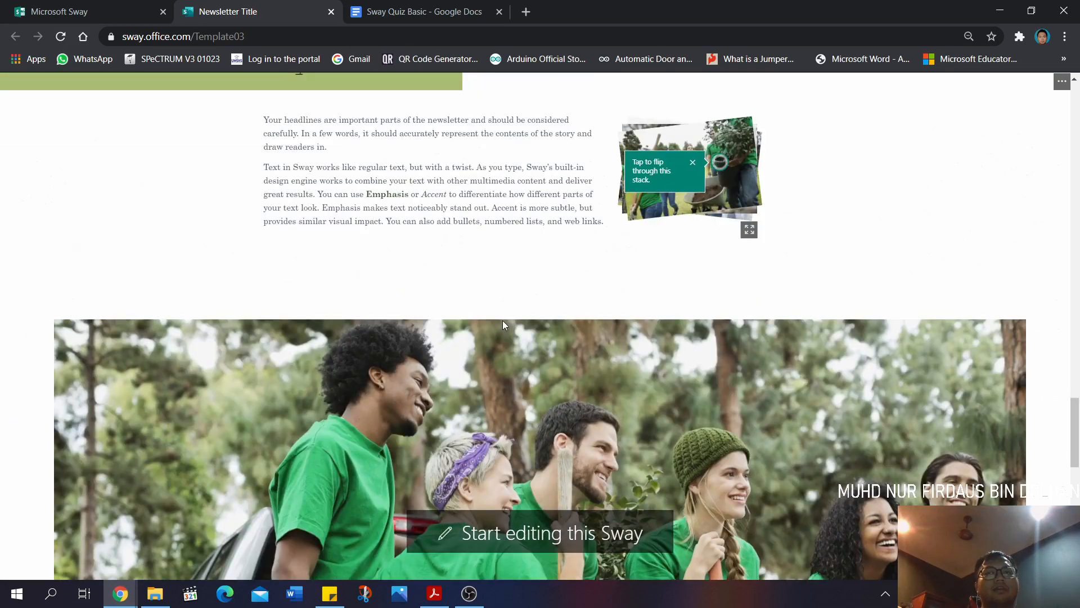
scroll(501, 317, "down", 4)
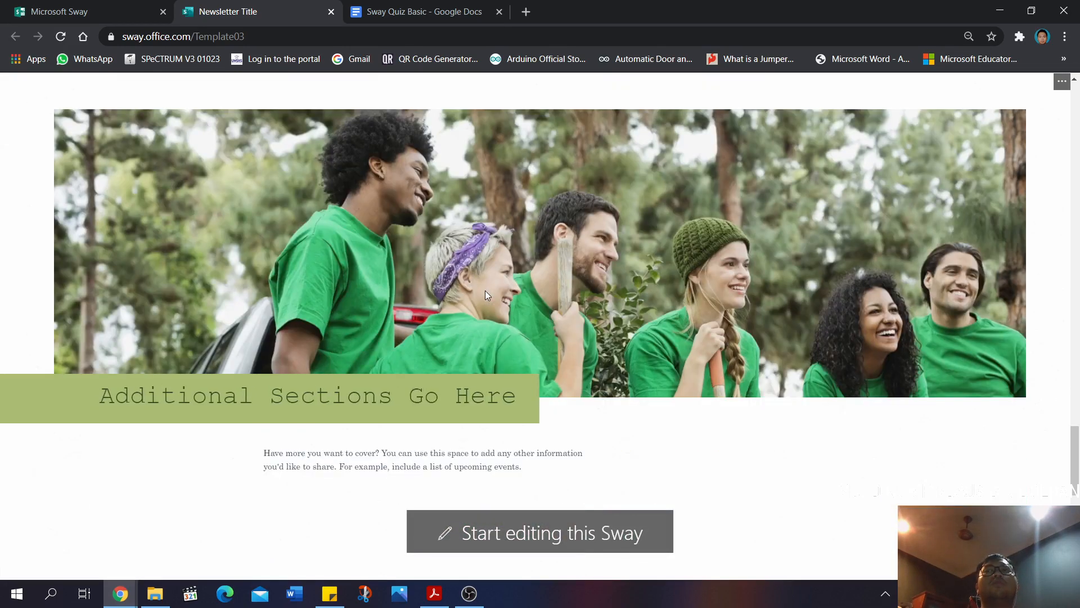
scroll(485, 290, "down", 7)
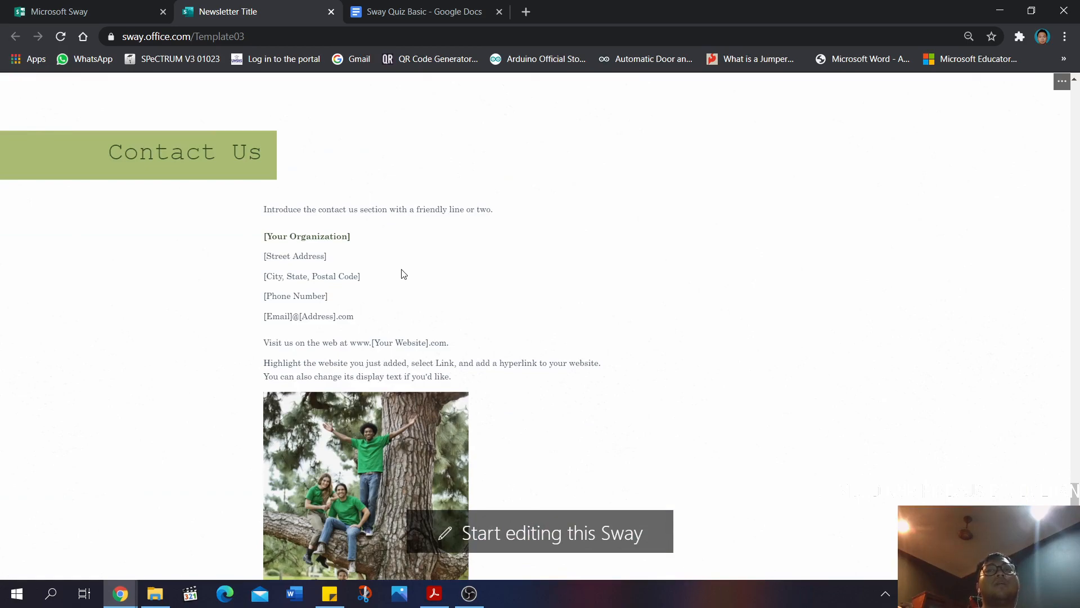
scroll(441, 259, "up", 12)
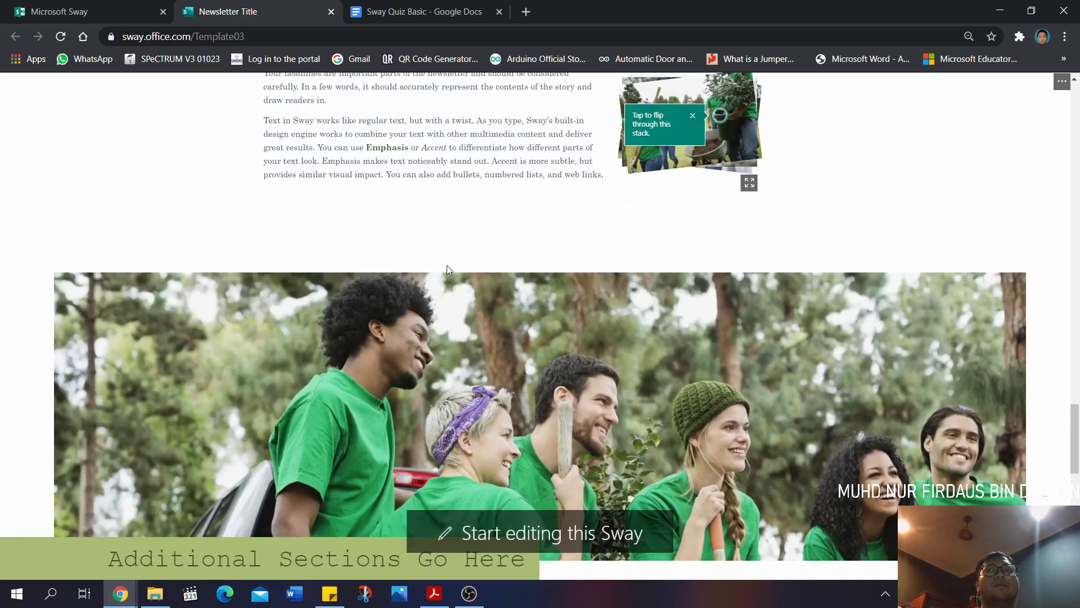
scroll(450, 270, "up", 15)
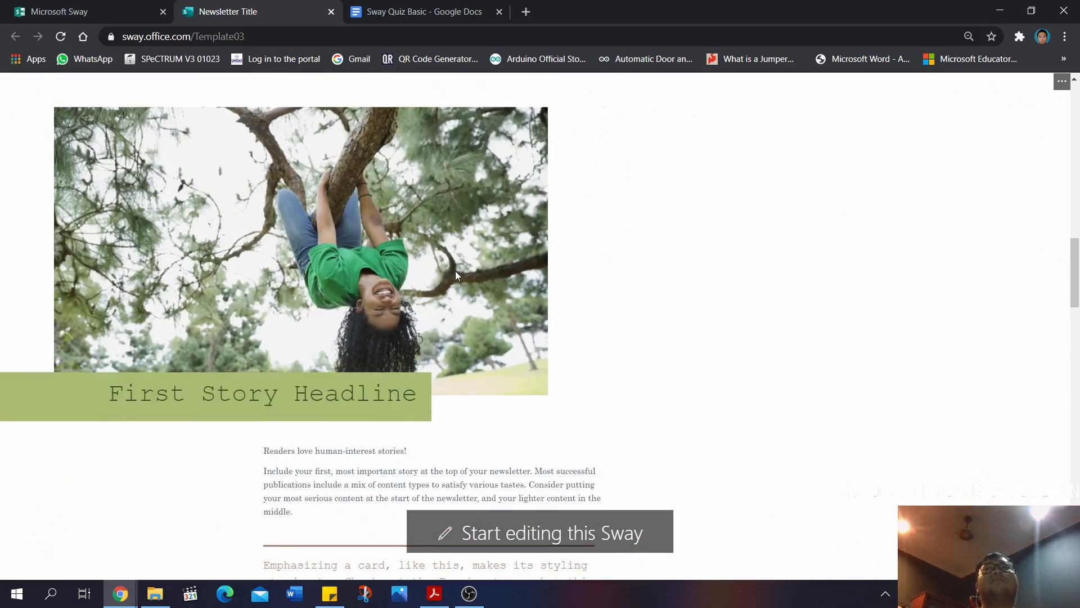
scroll(456, 272, "up", 10)
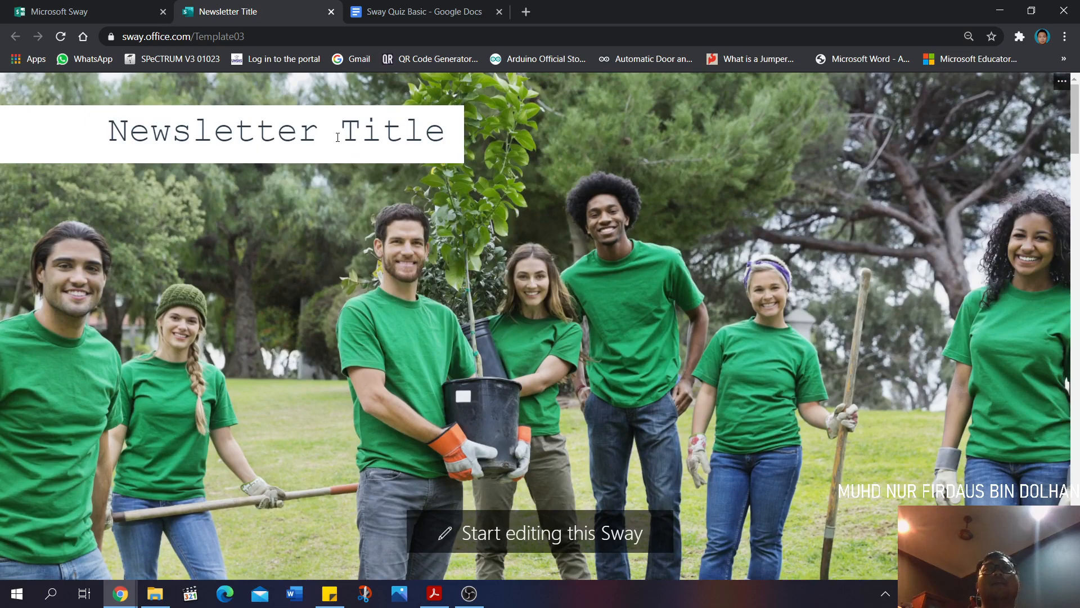
Review the replaceable text in the newsletter's title, introduction, In This Issue and First Story Headline sections
left_click_drag(338, 137, 186, 133)
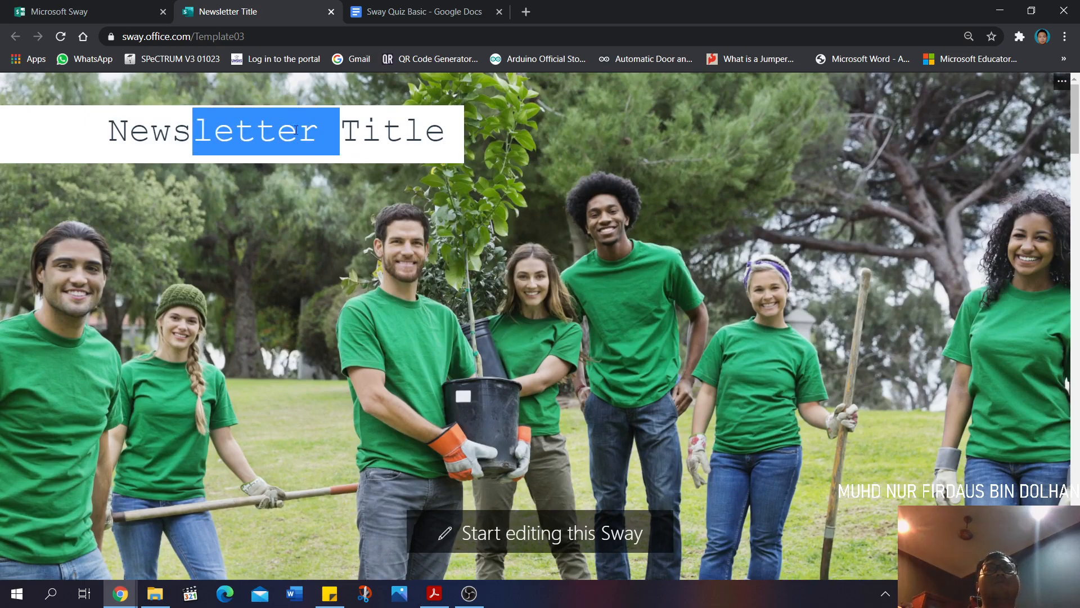
left_click(461, 141)
scroll(363, 275, "down", 10)
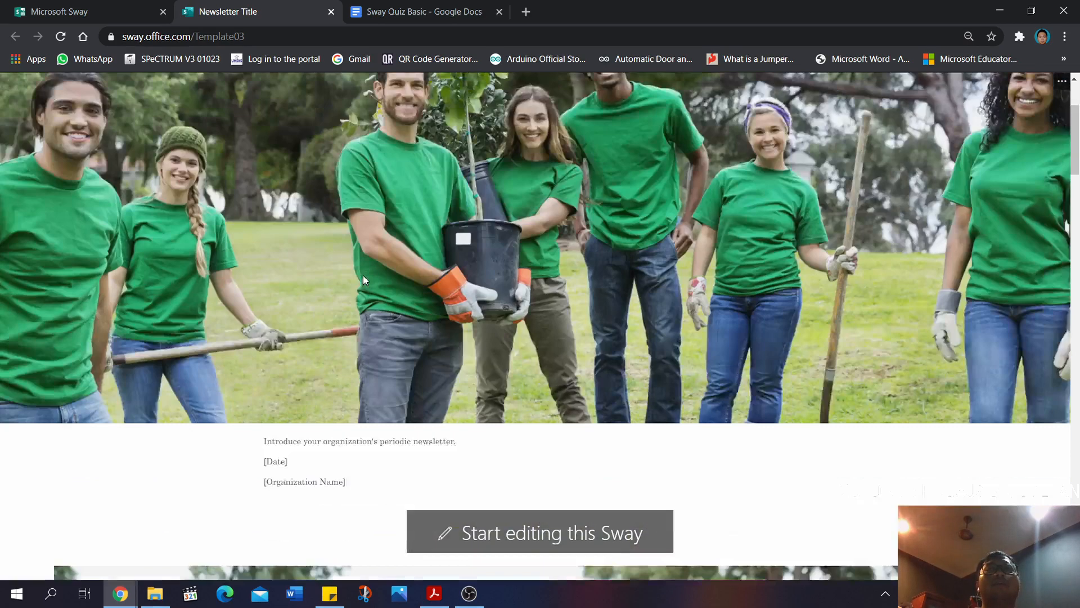
scroll(363, 275, "up", 4)
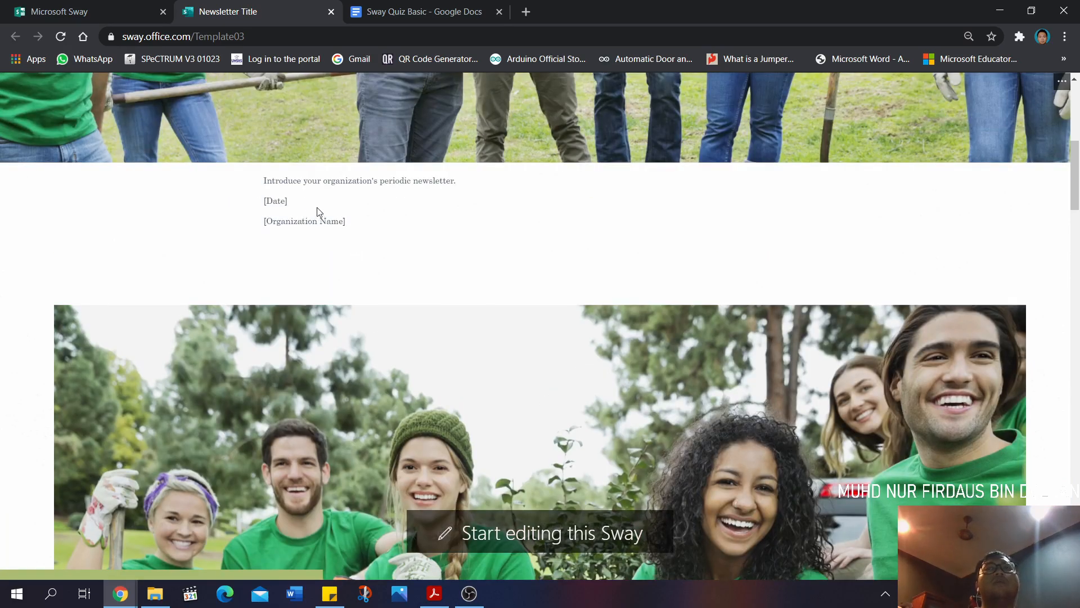
scroll(279, 222, "down", 5)
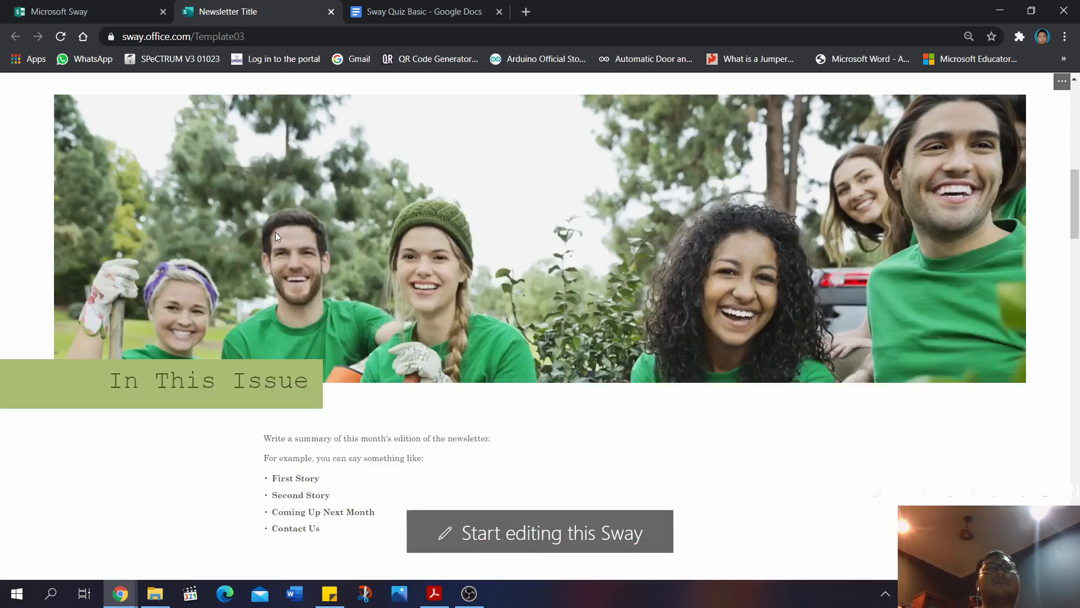
scroll(366, 289, "down", 4)
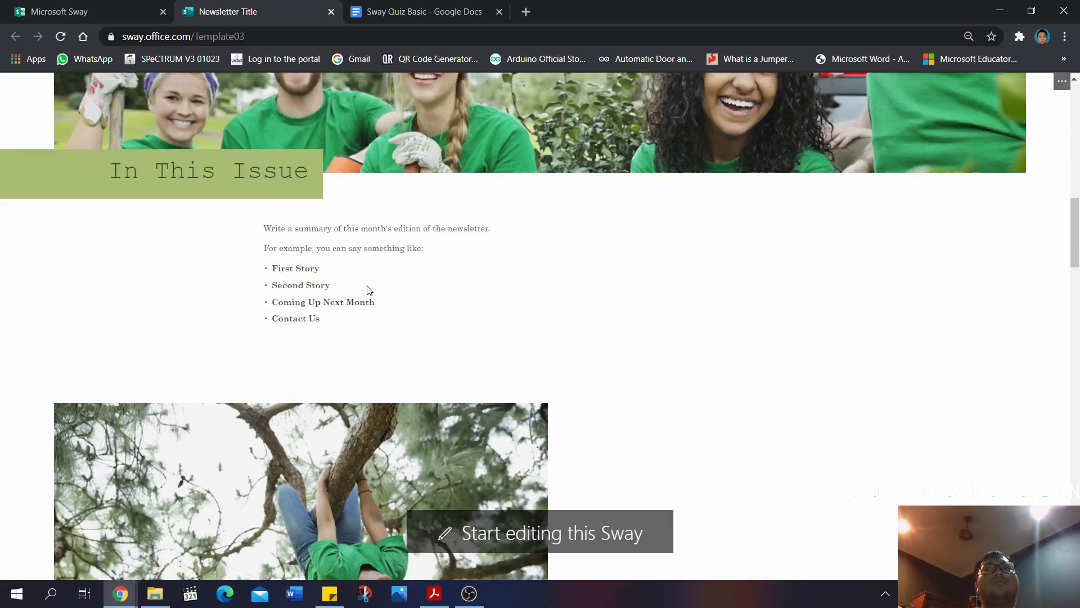
scroll(370, 288, "down", 6)
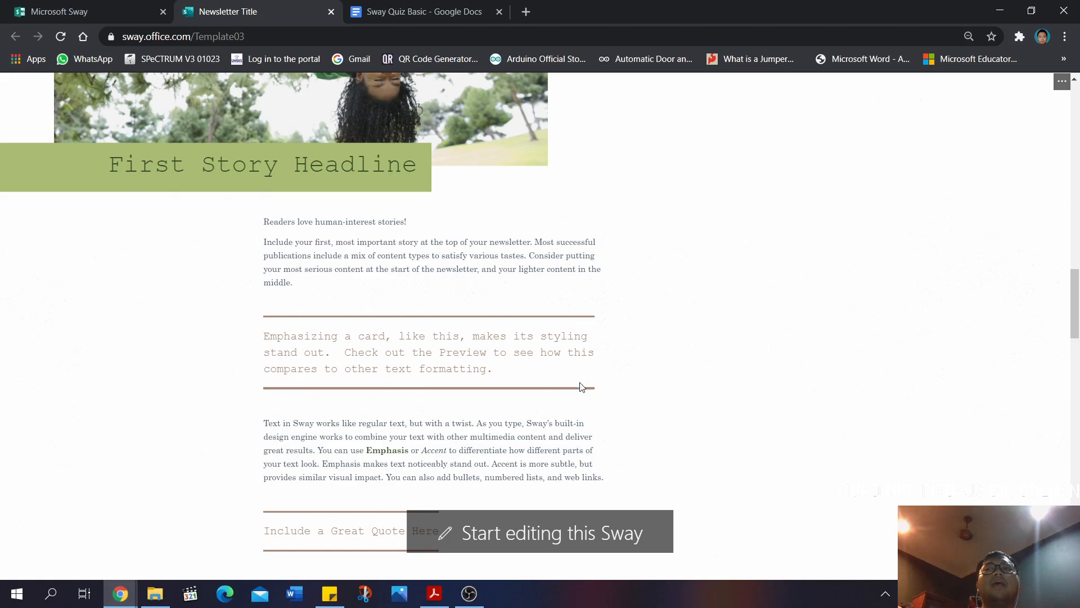
Start editing the Newsletter Sway and select the [Date] placeholder in the introductory text card
left_click(519, 531)
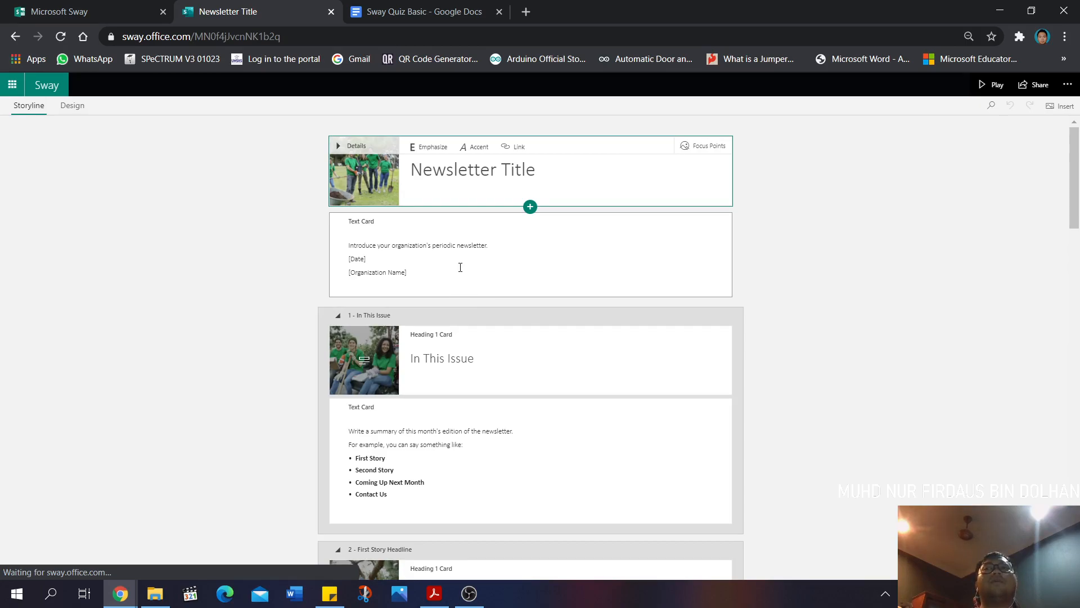
left_click(428, 273)
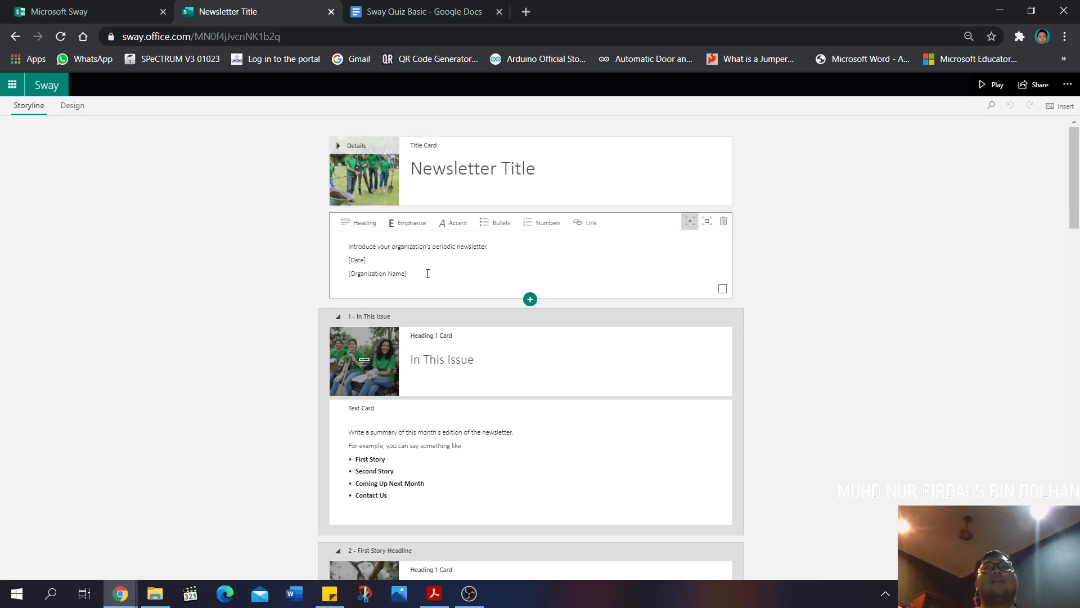
left_click_drag(407, 274, 330, 259)
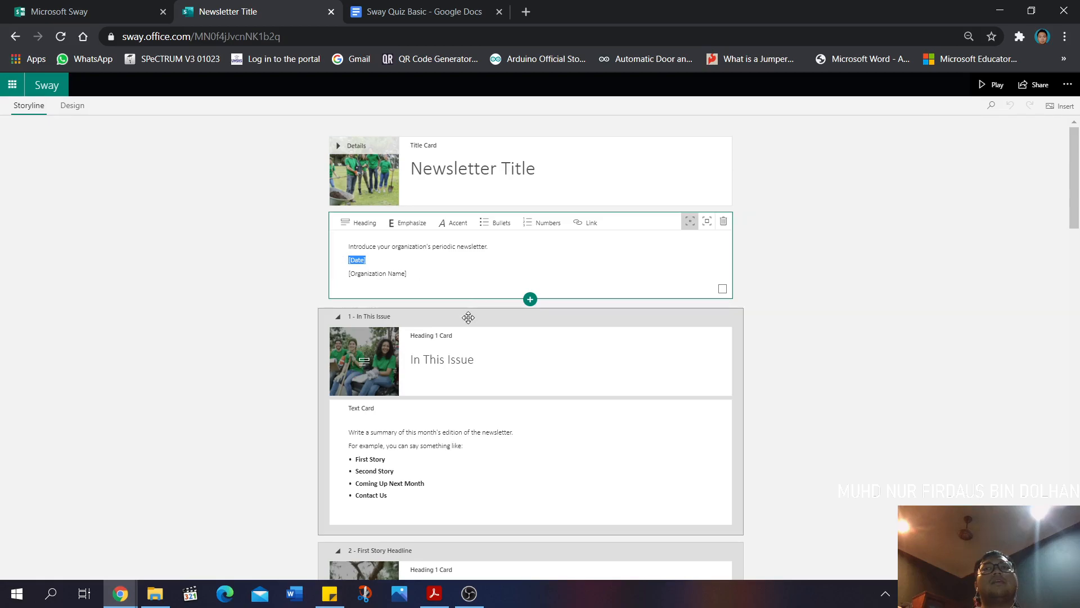
Review the In This Issue heading and its summary bullets in the newsletter storyline, highlighting the replaceable text
left_click_drag(487, 359, 408, 359)
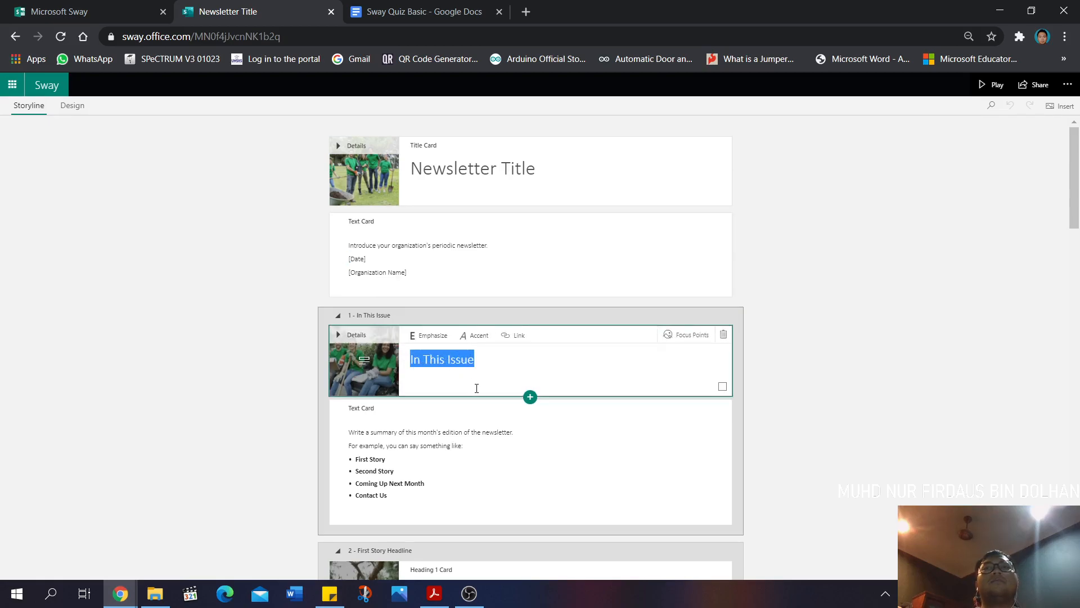
scroll(476, 388, "down", 3)
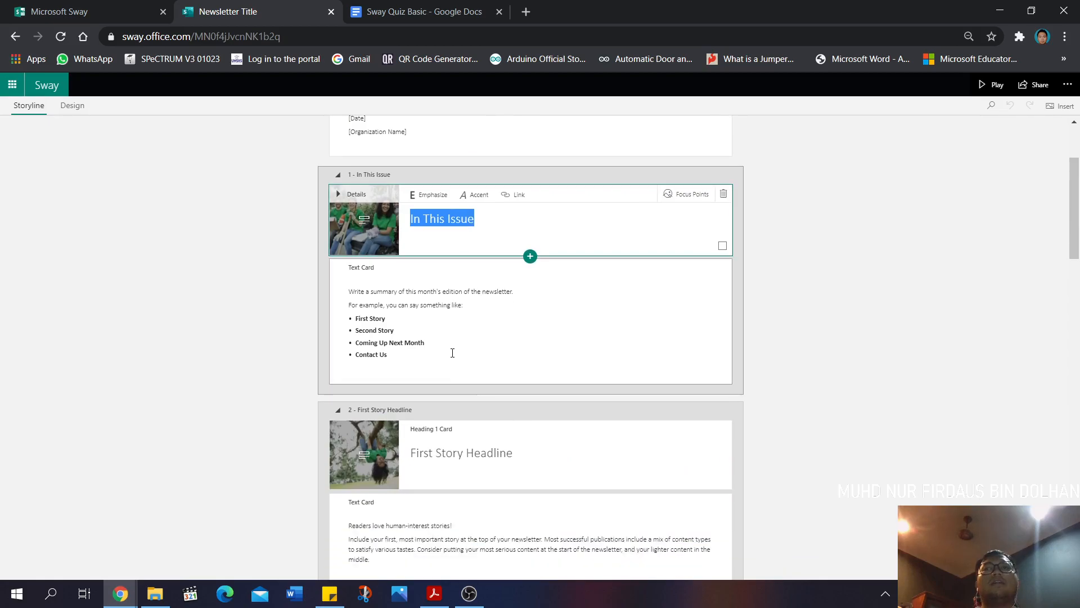
left_click_drag(452, 352, 379, 332)
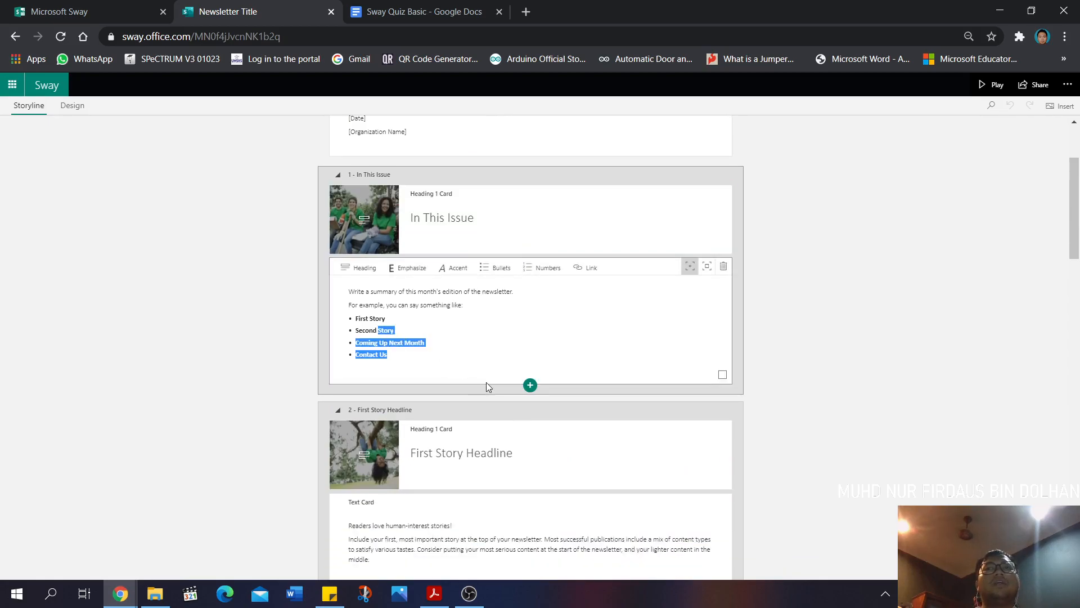
Examine the remaining storyline cards from First Story Headline through the image stack to Contact Us, then return to the title card
scroll(487, 386, "down", 5)
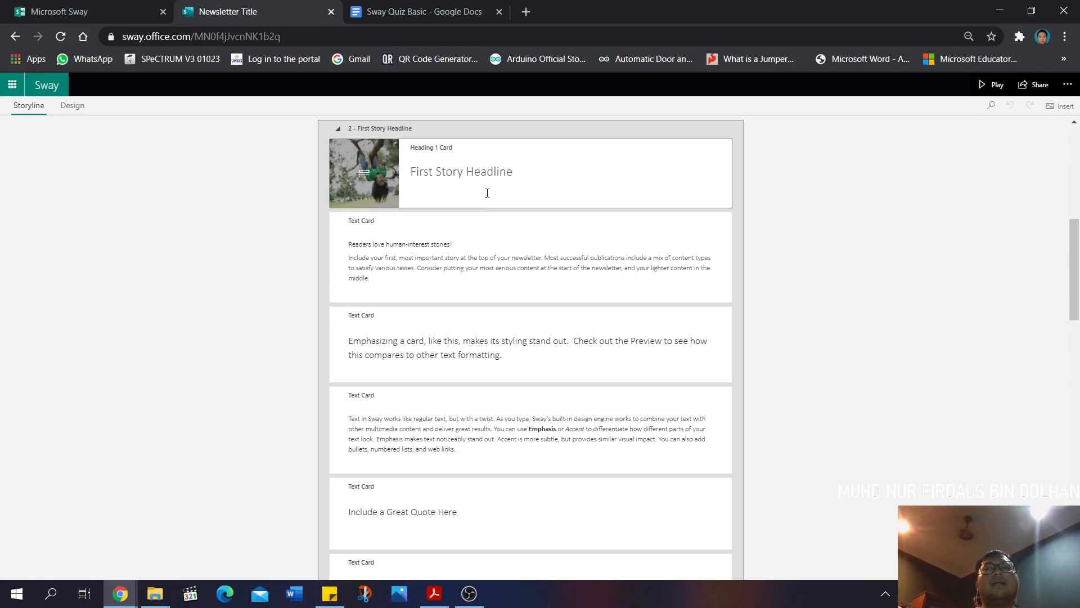
scroll(512, 367, "down", 4)
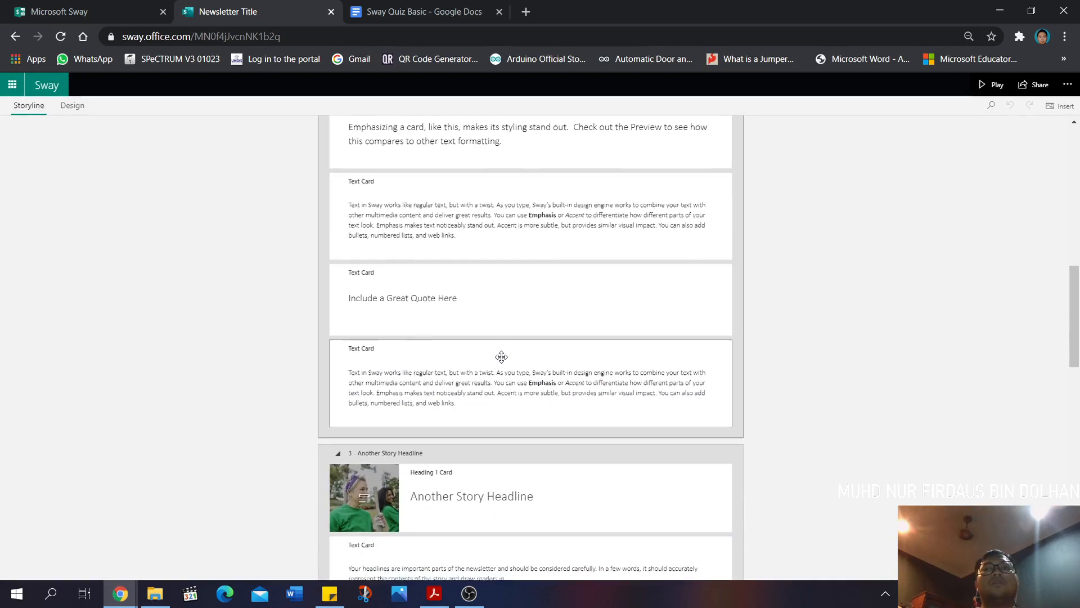
scroll(503, 357, "down", 3)
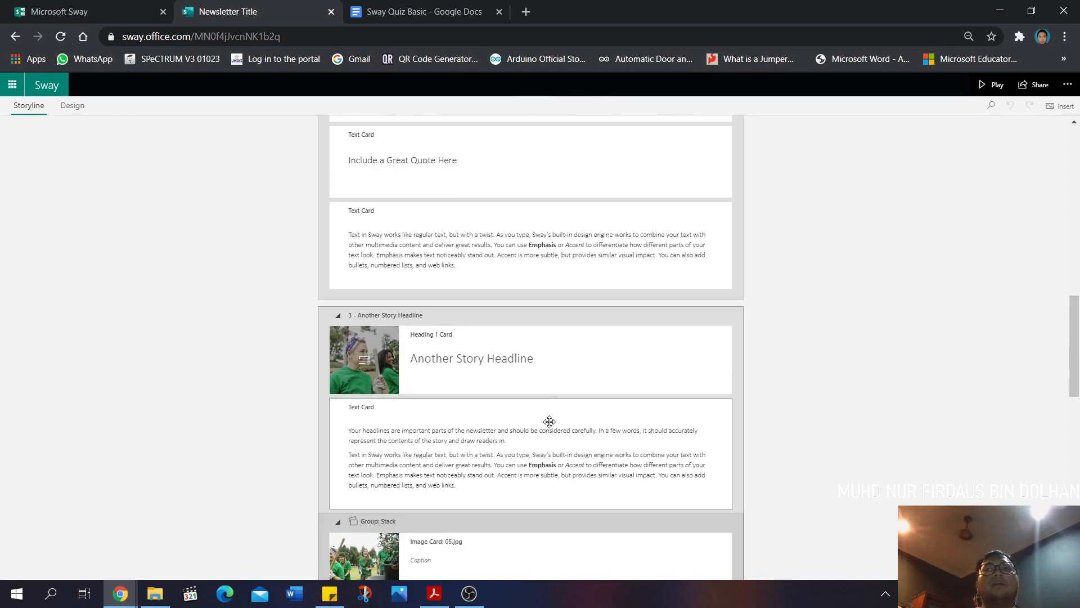
scroll(536, 422, "down", 3)
scroll(536, 422, "down", 4)
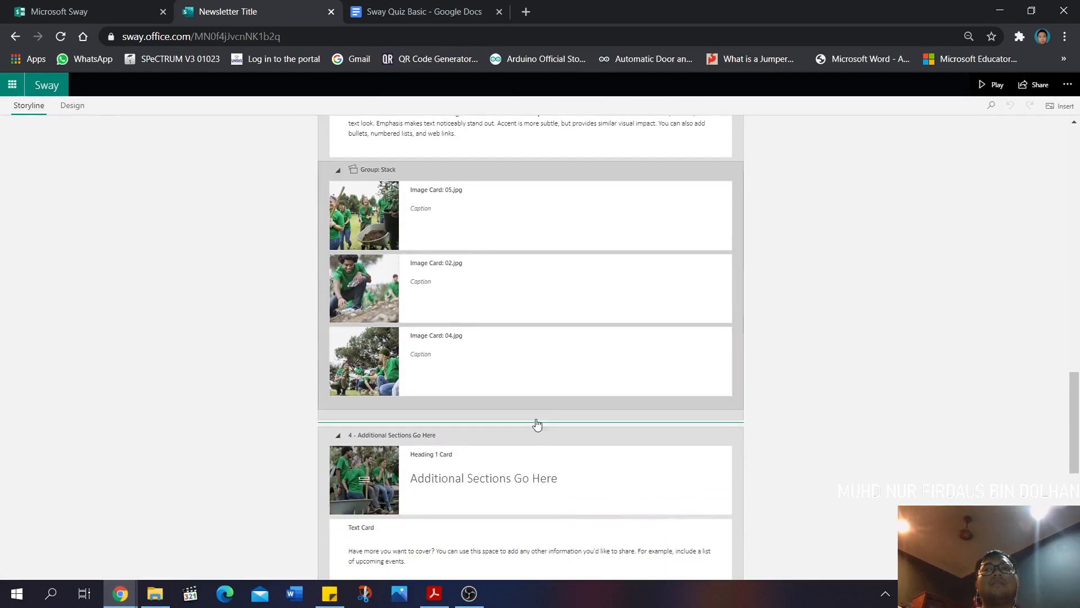
scroll(480, 328, "down", 2)
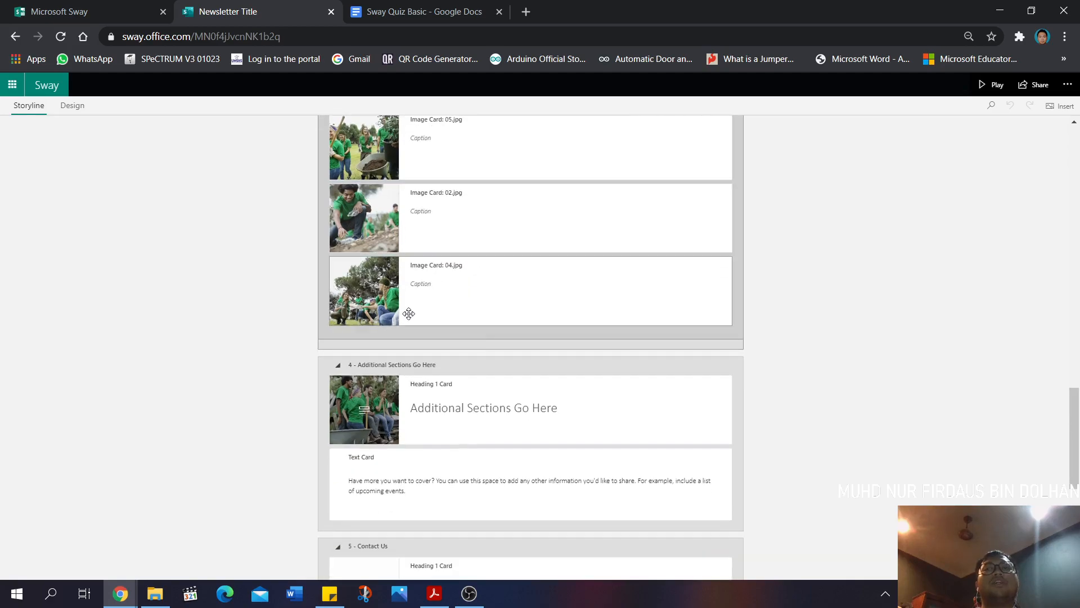
scroll(534, 429, "down", 3)
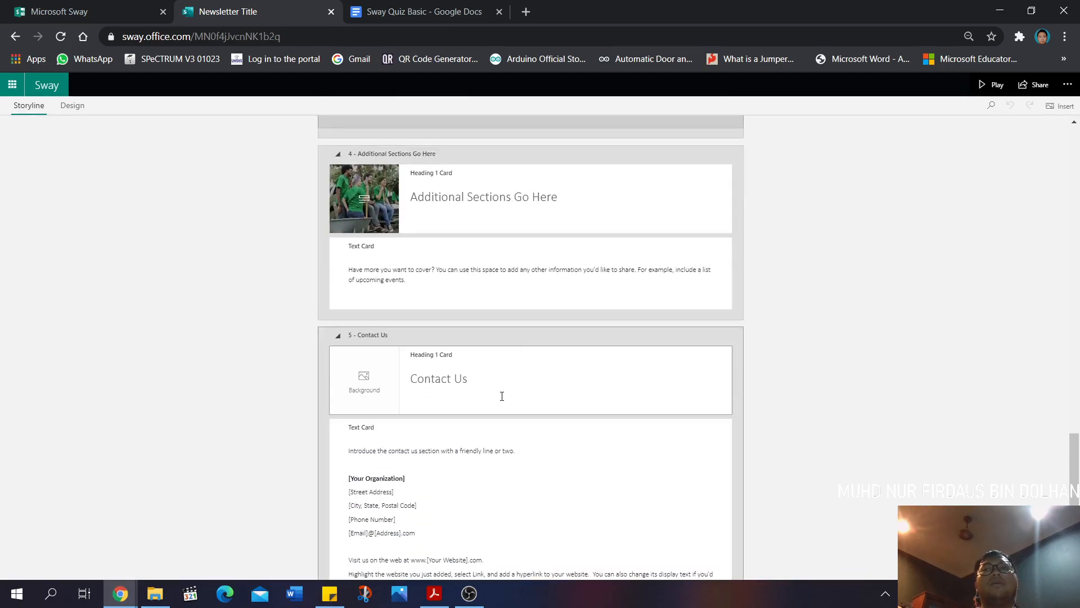
scroll(501, 396, "down", 3)
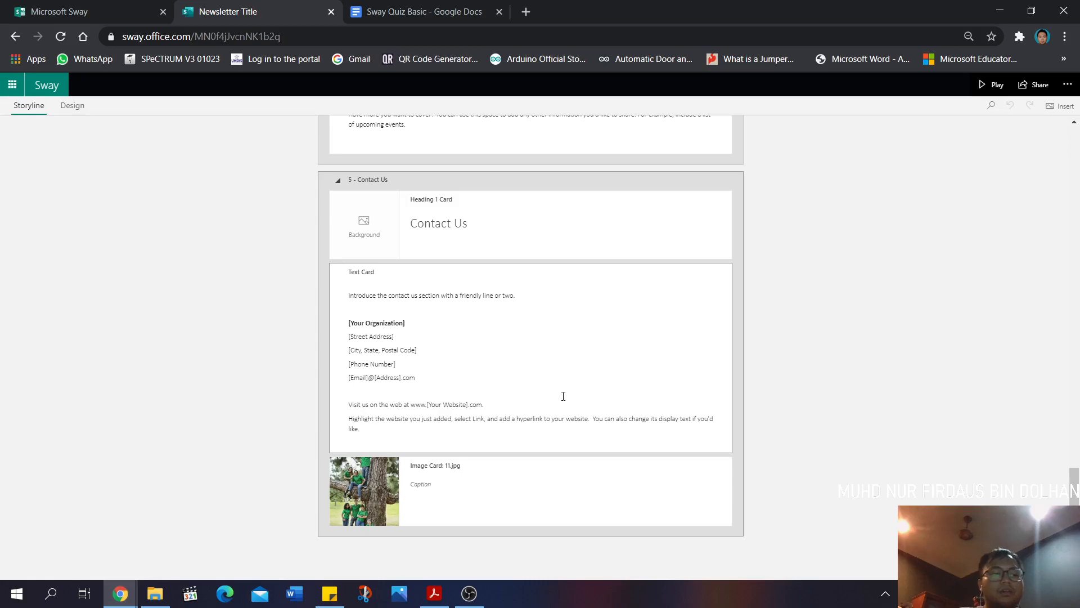
scroll(566, 381, "up", 8)
scroll(565, 388, "up", 15)
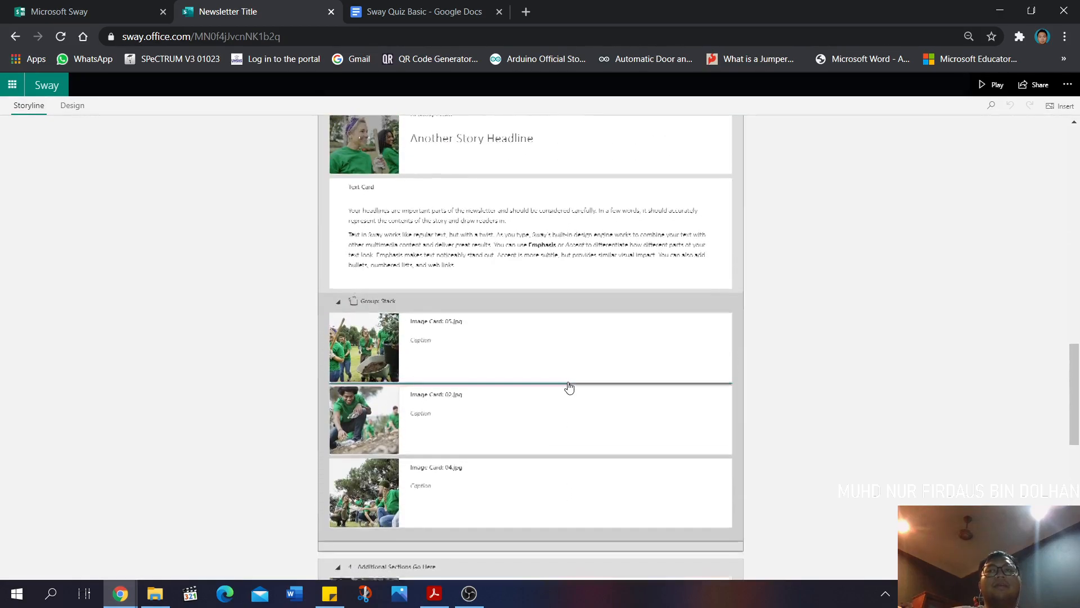
scroll(569, 382, "up", 2)
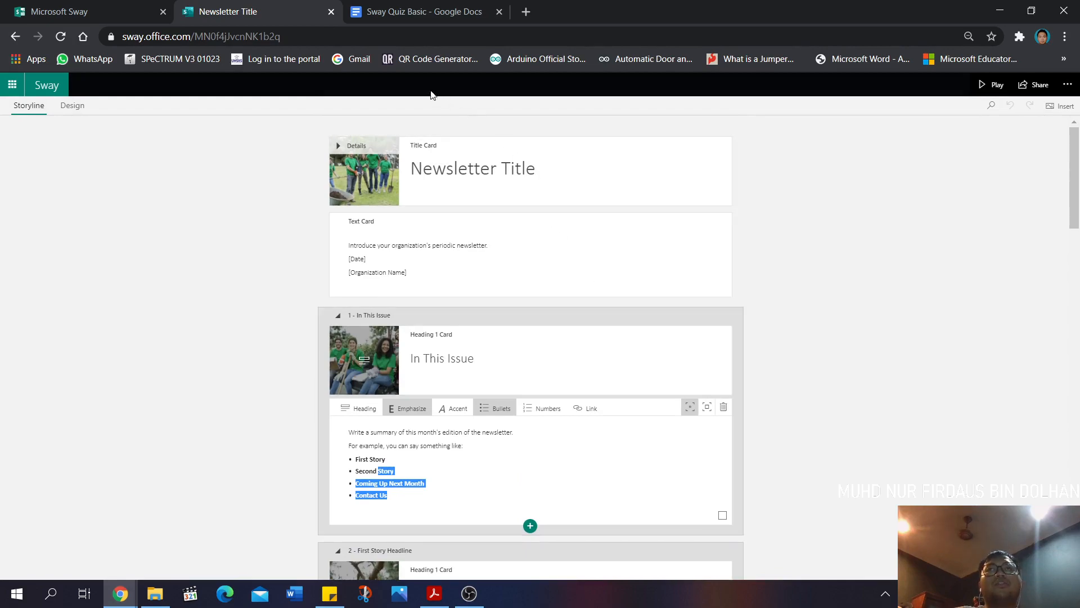
Close the Newsletter Sway and return from the template selection to the Sway start page
left_click(331, 12)
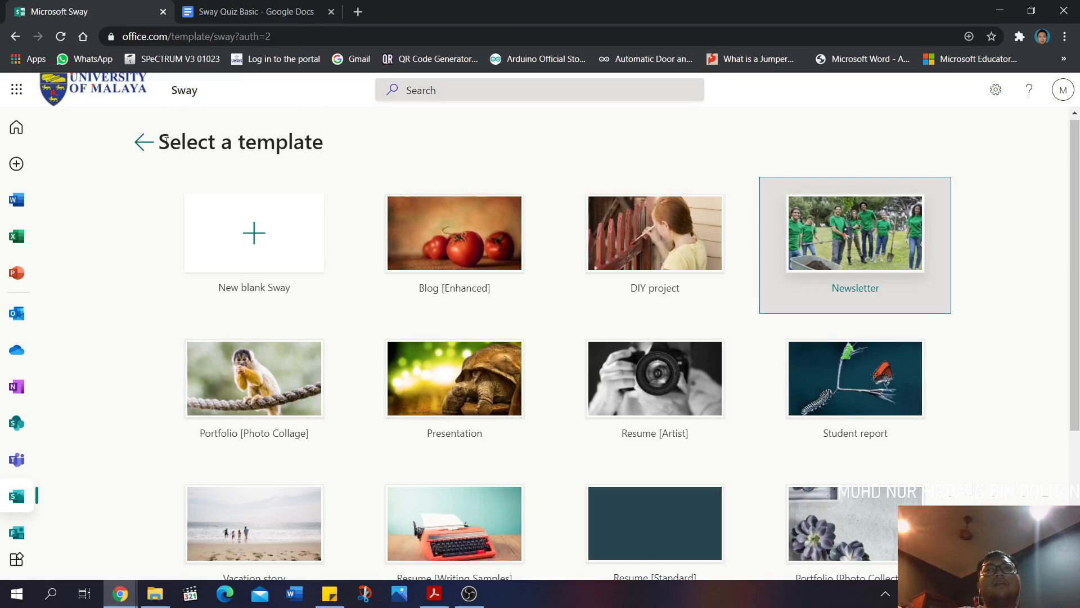
left_click(144, 143)
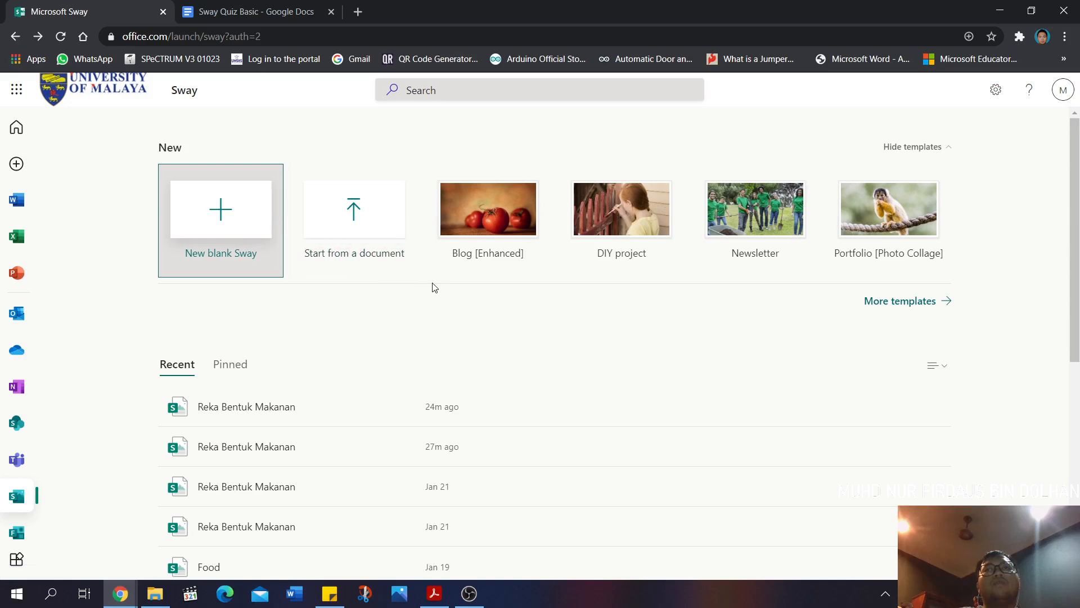
Create a Sway from a document using the Easy_recipes PDF in the Sway Presentation folder under Downloads
left_click(348, 257)
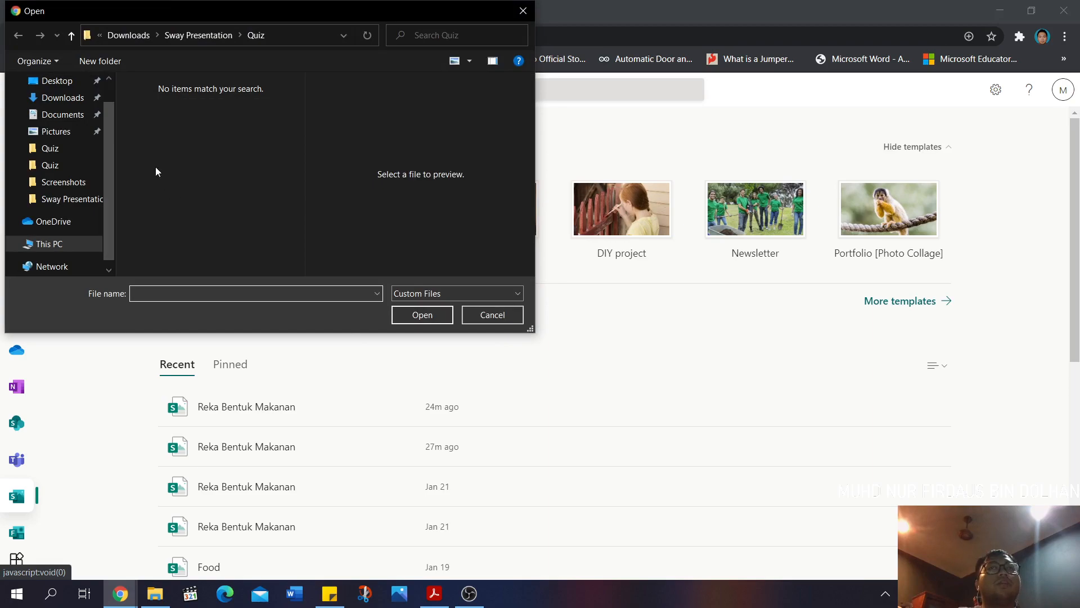
left_click(71, 99)
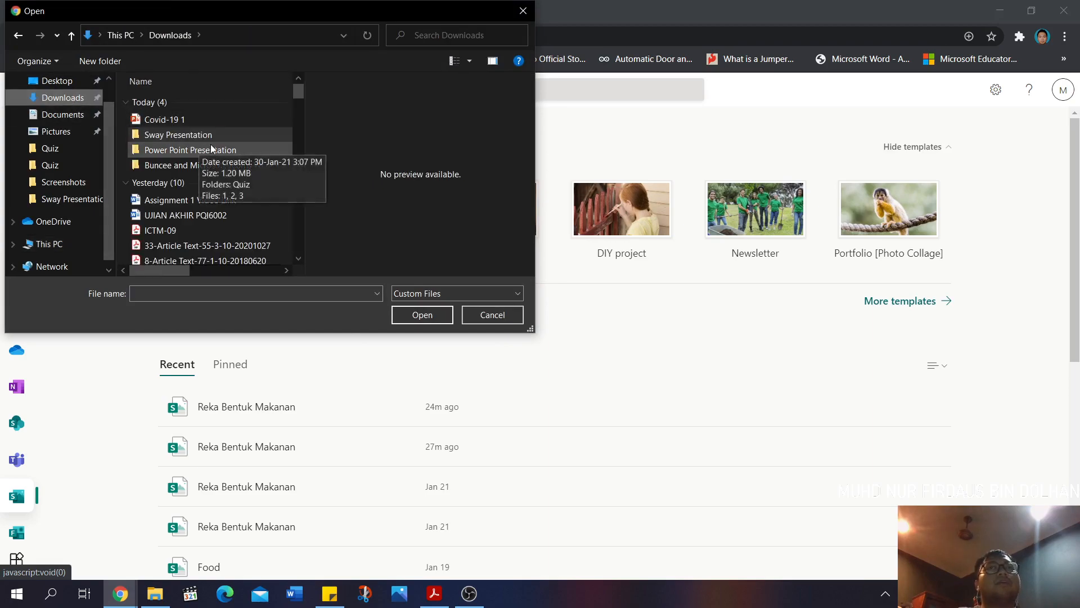
double_click(178, 135)
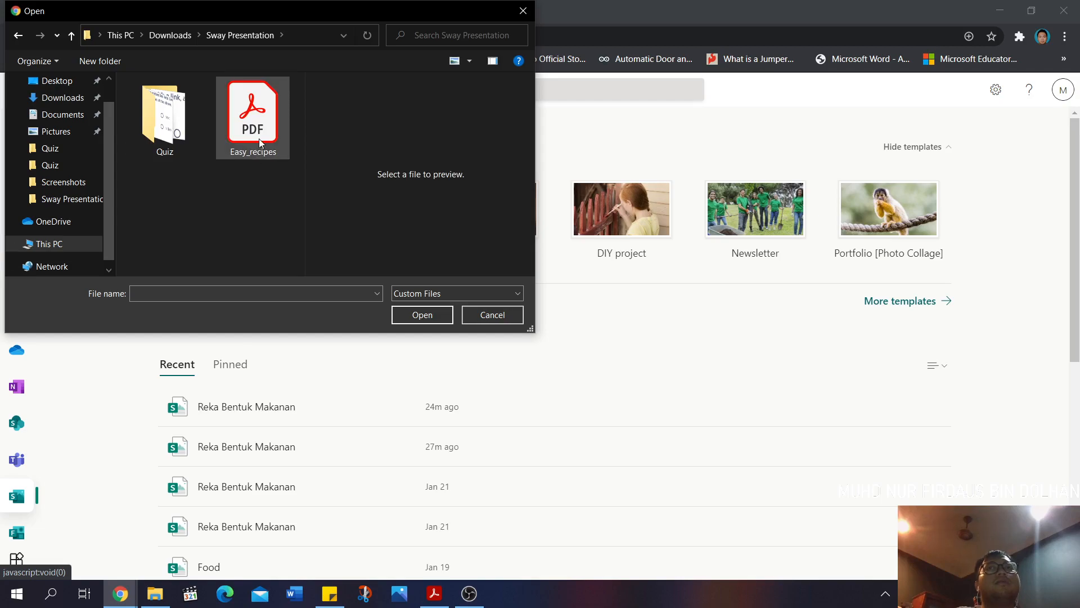
left_click(260, 142)
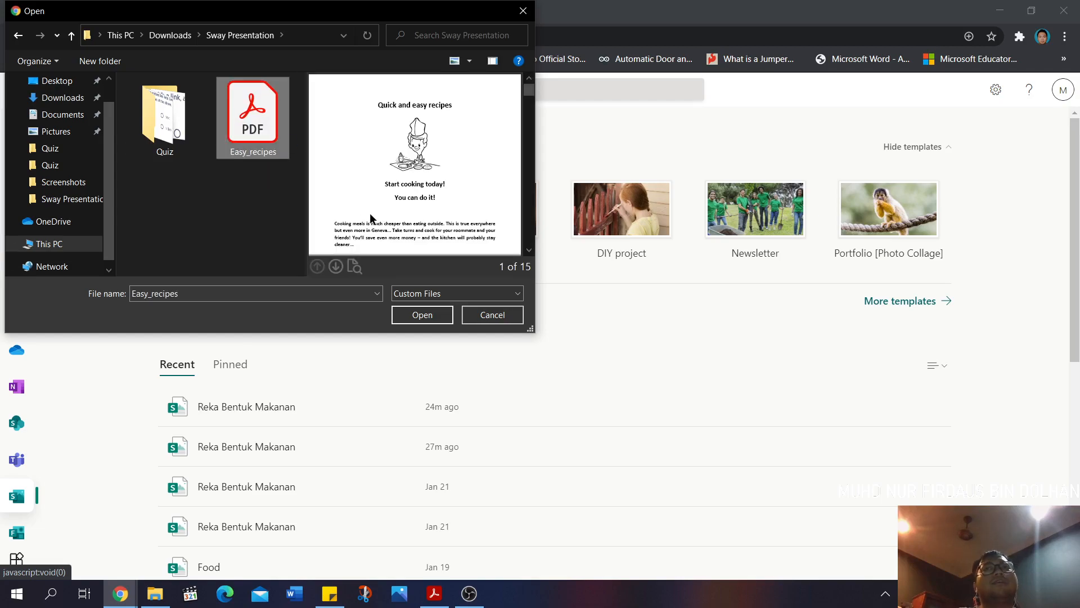
left_click(424, 317)
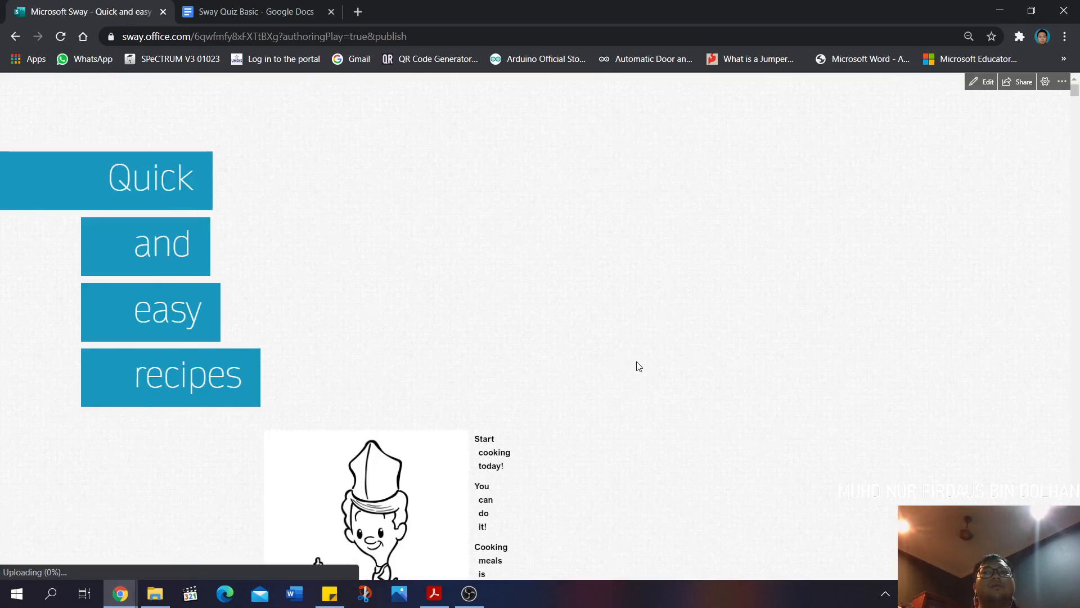
Examine the generated recipes Sway from its title through the introduction to the INDEX section and back towards the beginning
scroll(639, 363, "down", 2)
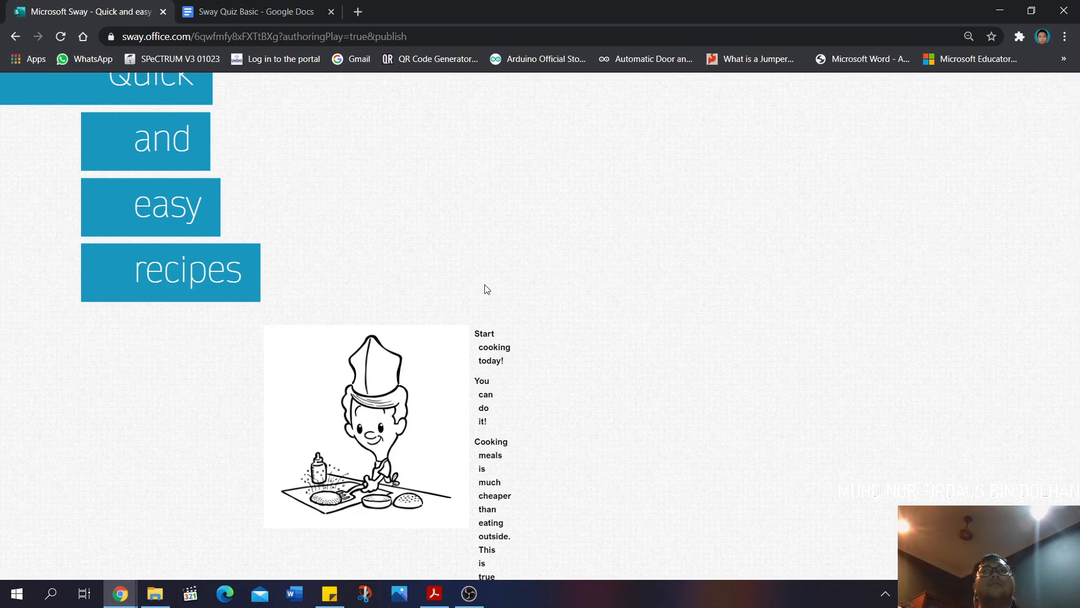
scroll(484, 289, "down", 5)
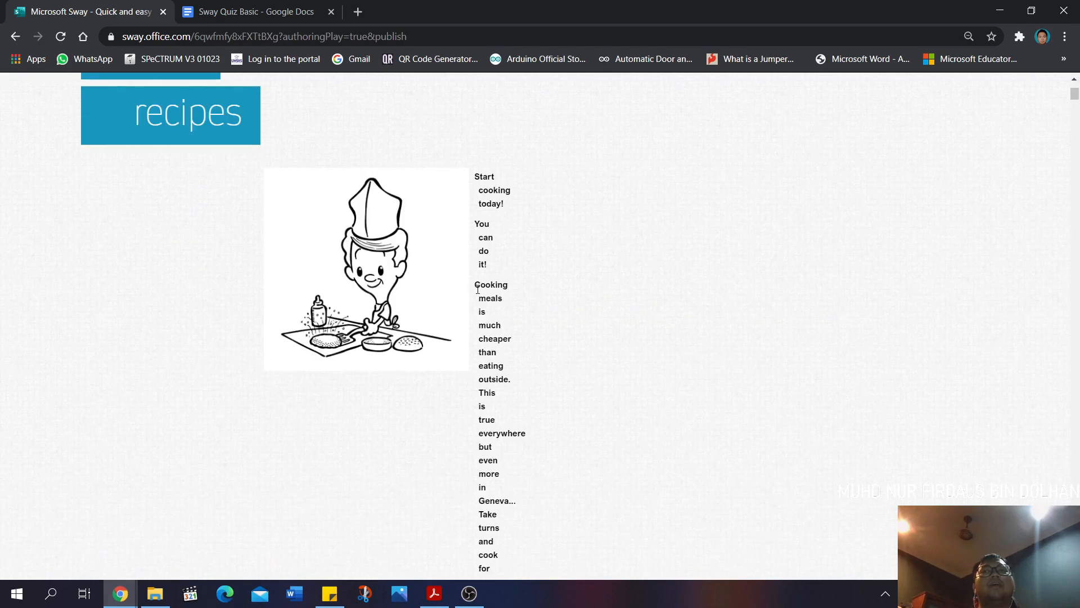
scroll(478, 289, "down", 3)
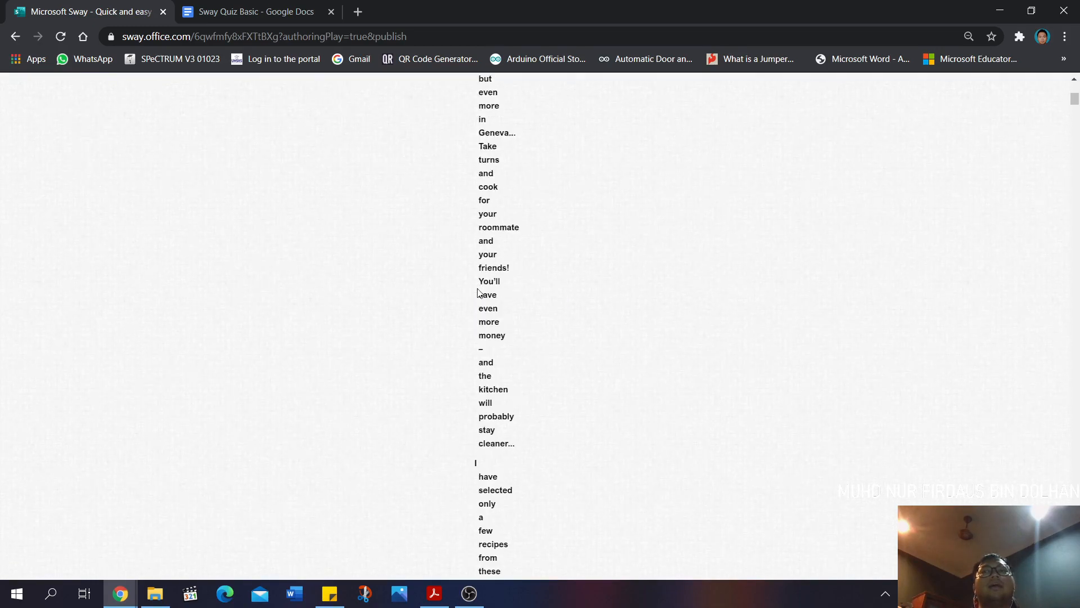
scroll(478, 289, "down", 2)
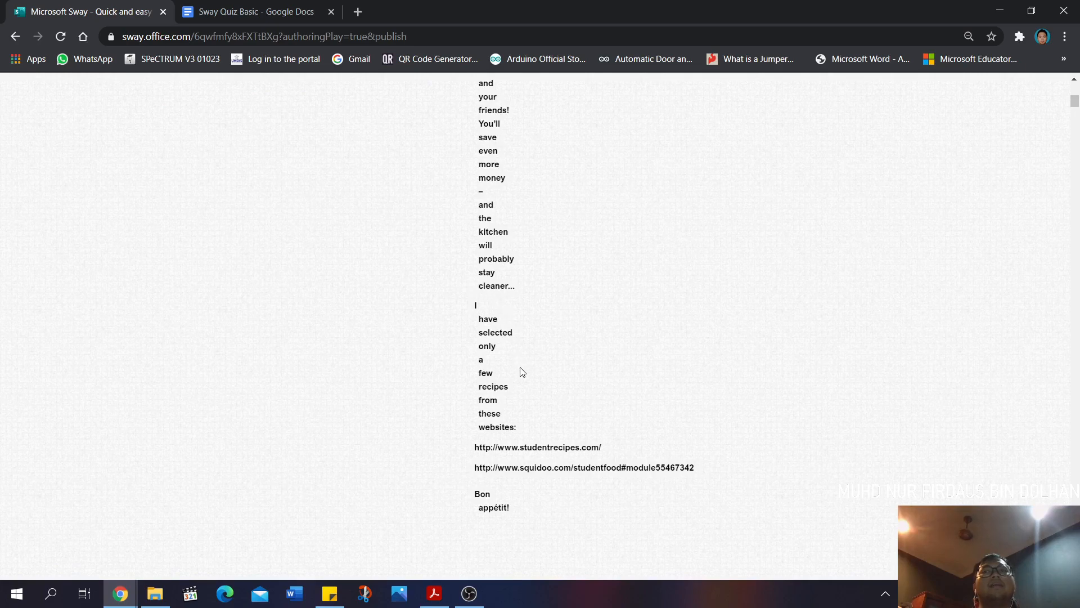
scroll(522, 373, "up", 5)
scroll(522, 376, "up", 3)
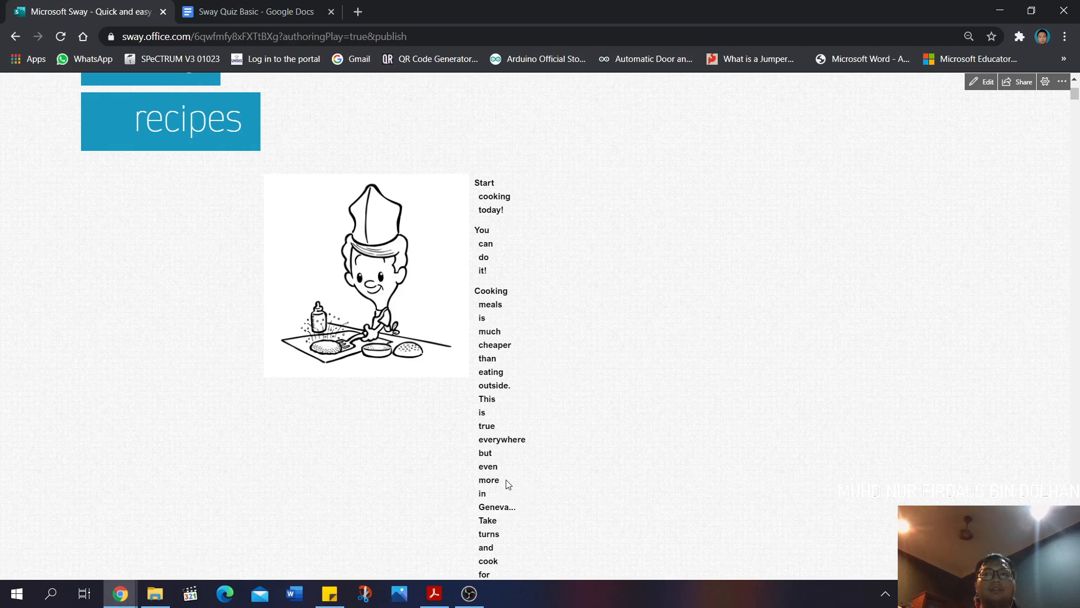
scroll(509, 483, "down", 8)
scroll(513, 484, "down", 4)
scroll(511, 485, "up", 4)
scroll(515, 487, "down", 4)
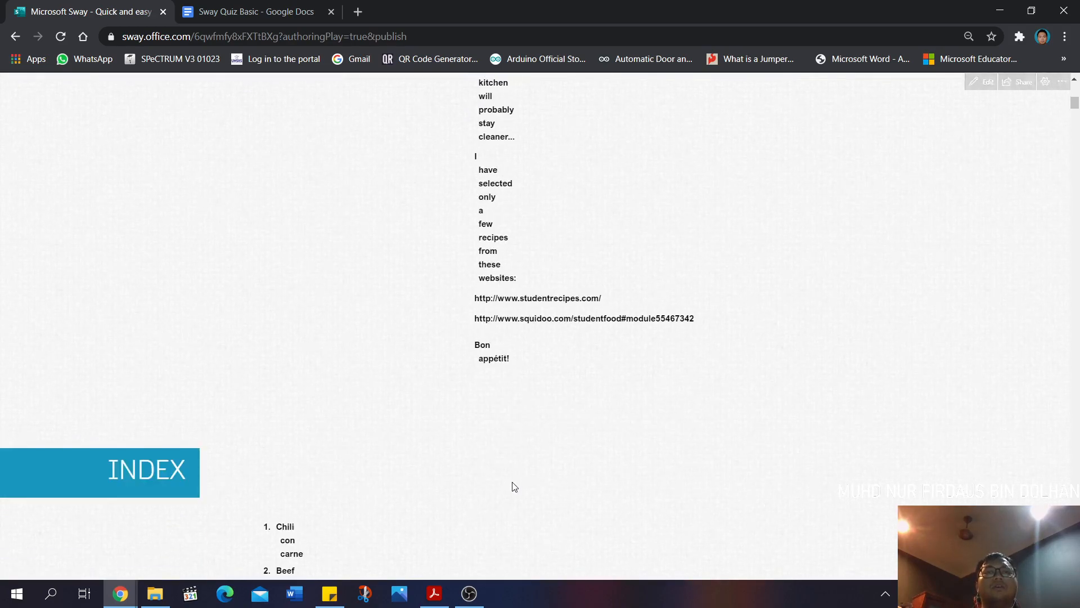
scroll(511, 487, "down", 4)
scroll(593, 465, "up", 15)
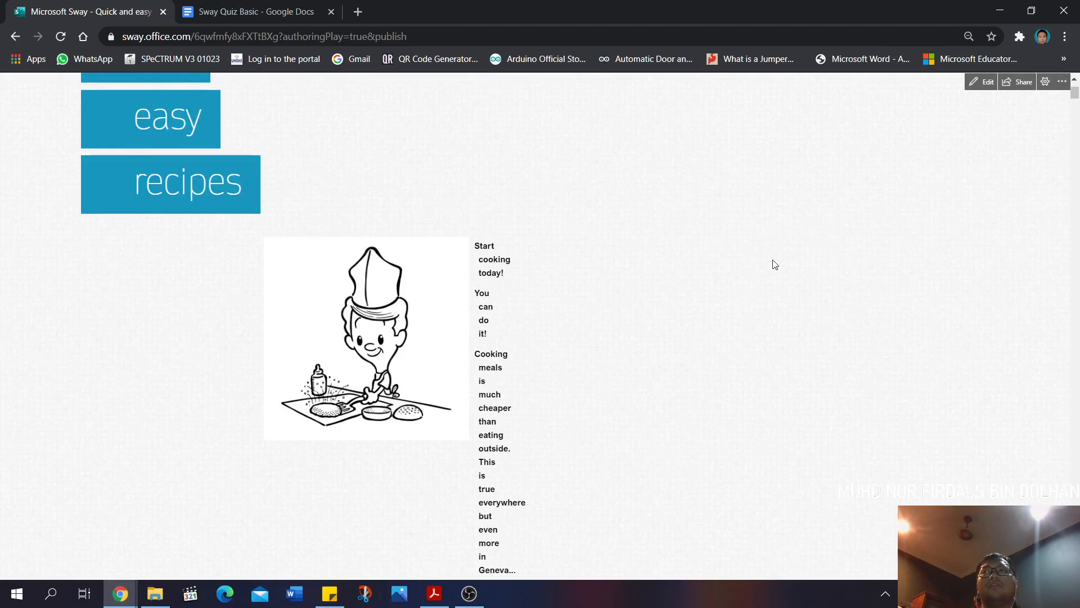
Open the recipes Sway for editing and check the editing options for its introductory text block
left_click(986, 83)
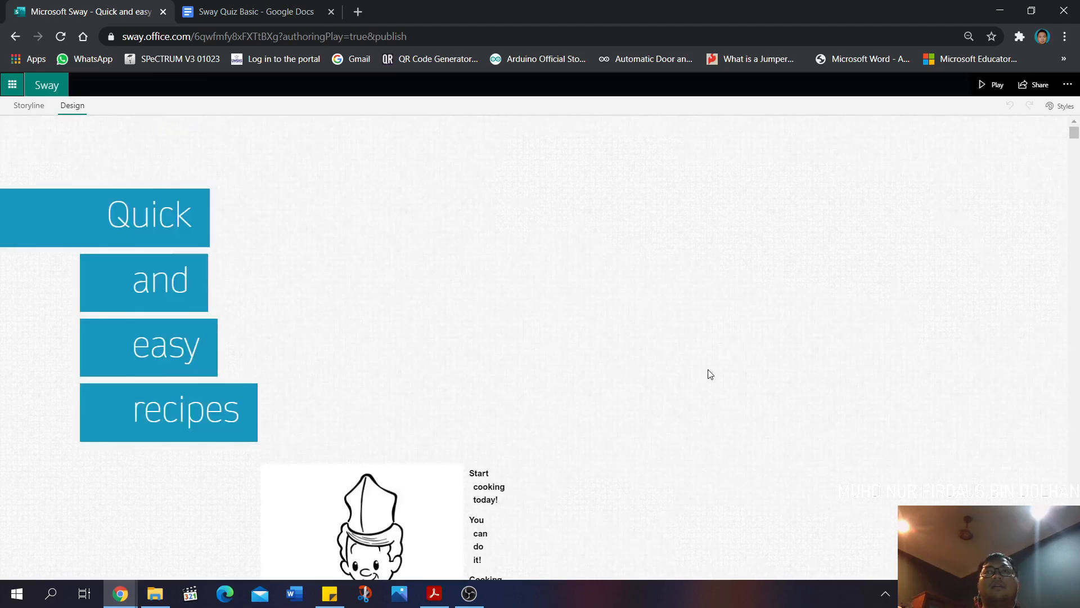
scroll(709, 372, "down", 6)
left_click(525, 377)
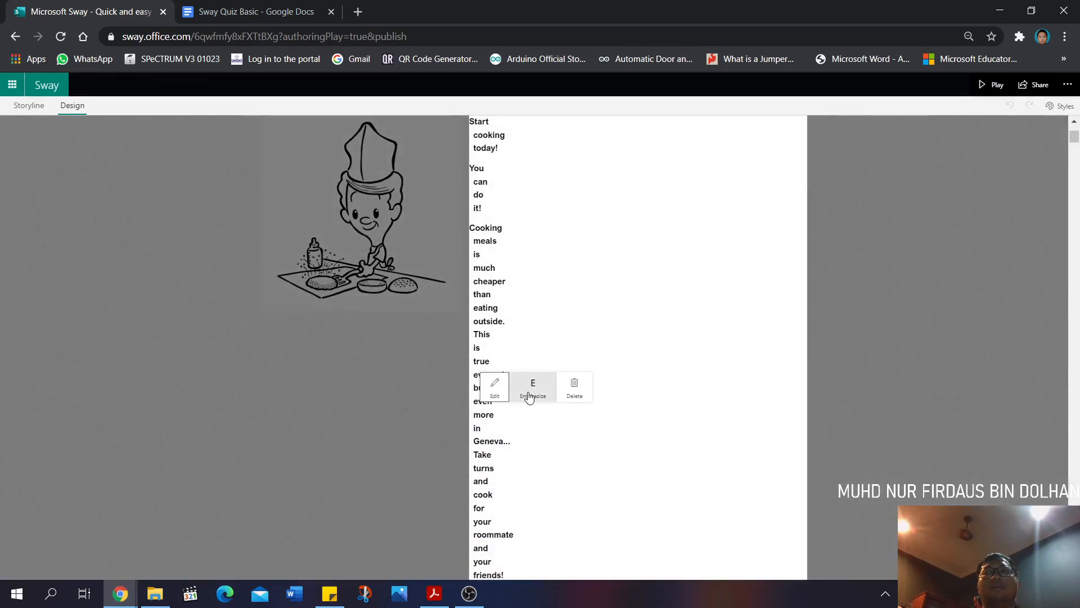
left_click(600, 471)
scroll(600, 472, "down", 5)
scroll(600, 471, "down", 3)
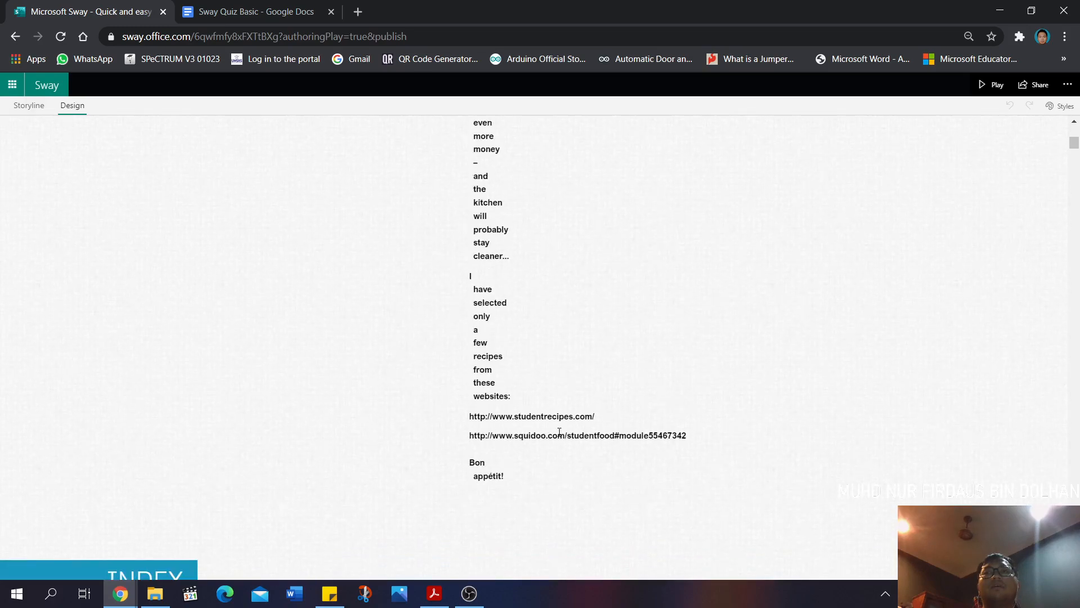
Edit the introductory text block, apply Accent to all of its text and close the text editor
left_click(541, 478)
left_click_drag(518, 475, 561, 462)
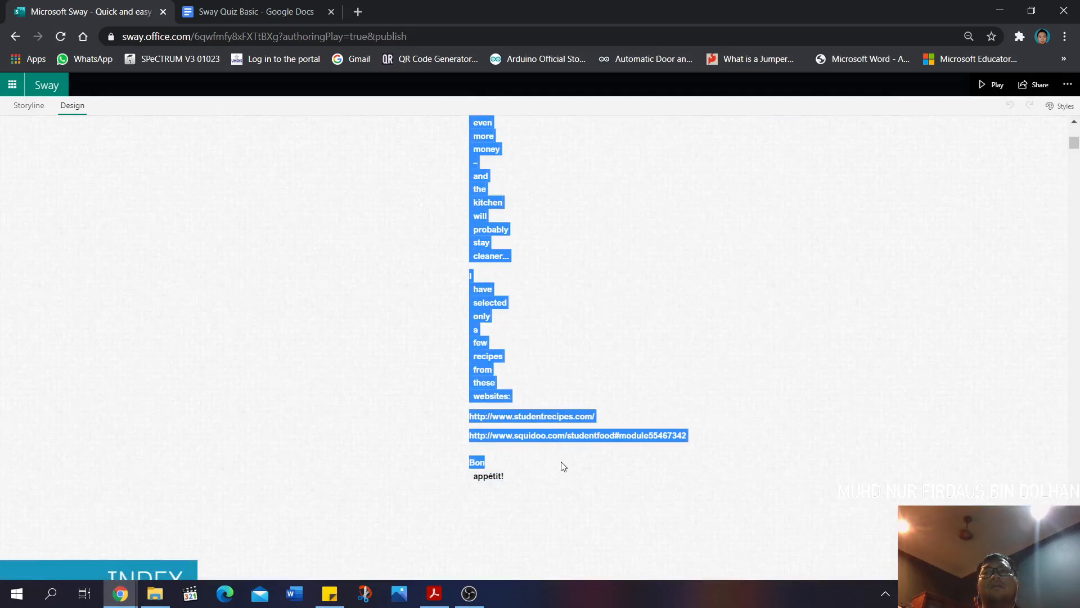
left_click(537, 424)
left_click(538, 431)
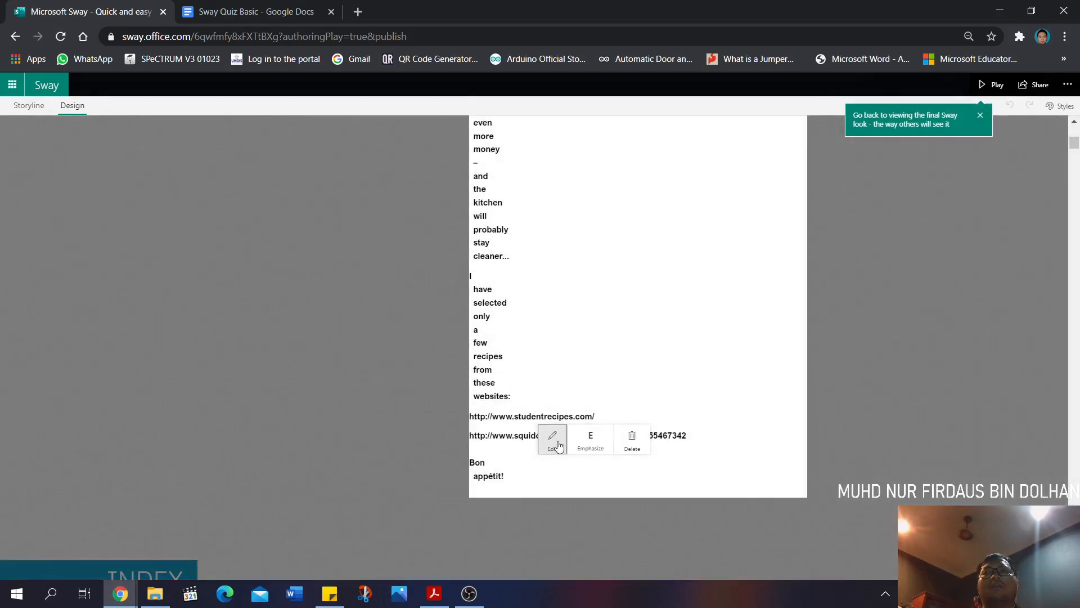
left_click(553, 442)
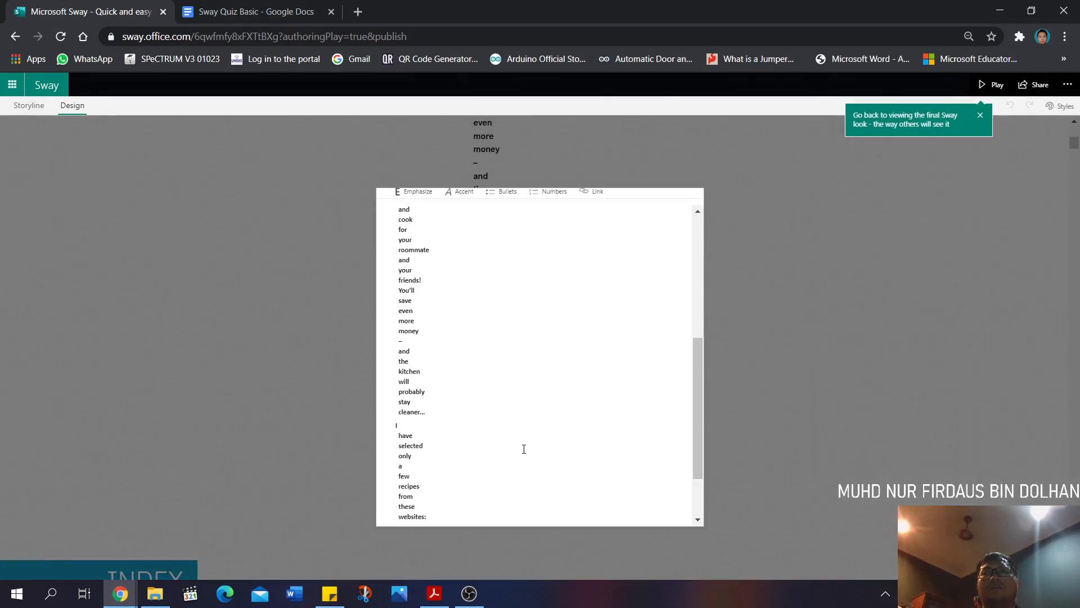
left_click_drag(465, 523, 369, 143)
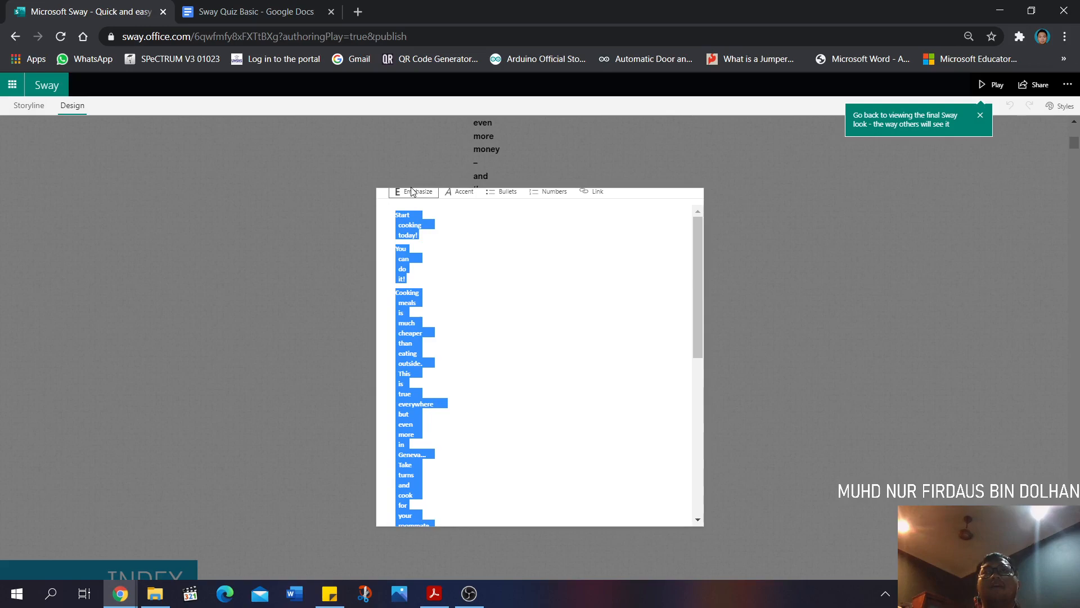
left_click(460, 192)
left_click(779, 280)
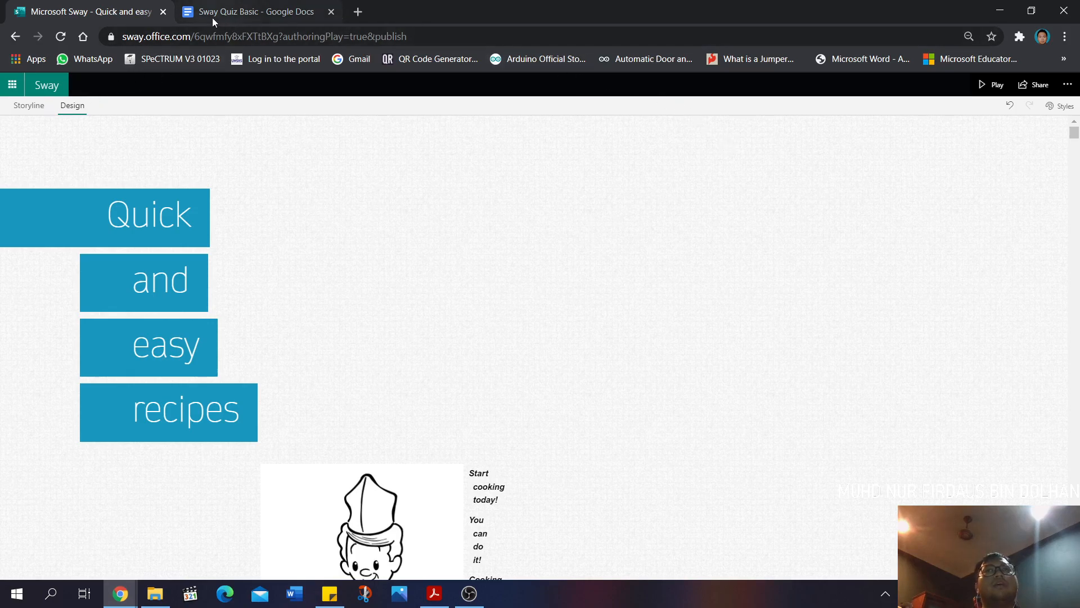
left_click(13, 37)
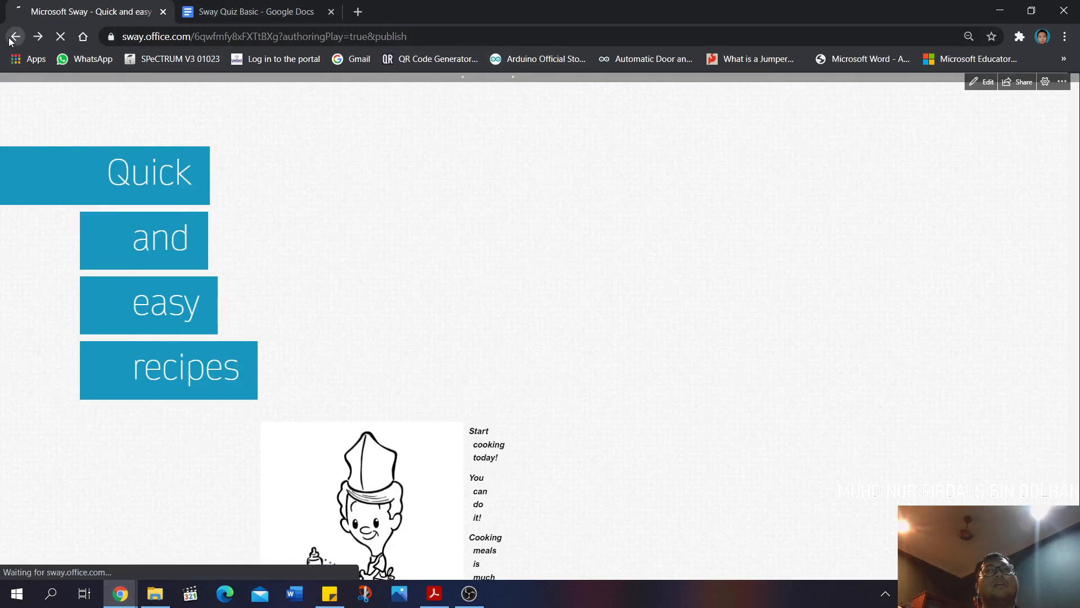
left_click(10, 39)
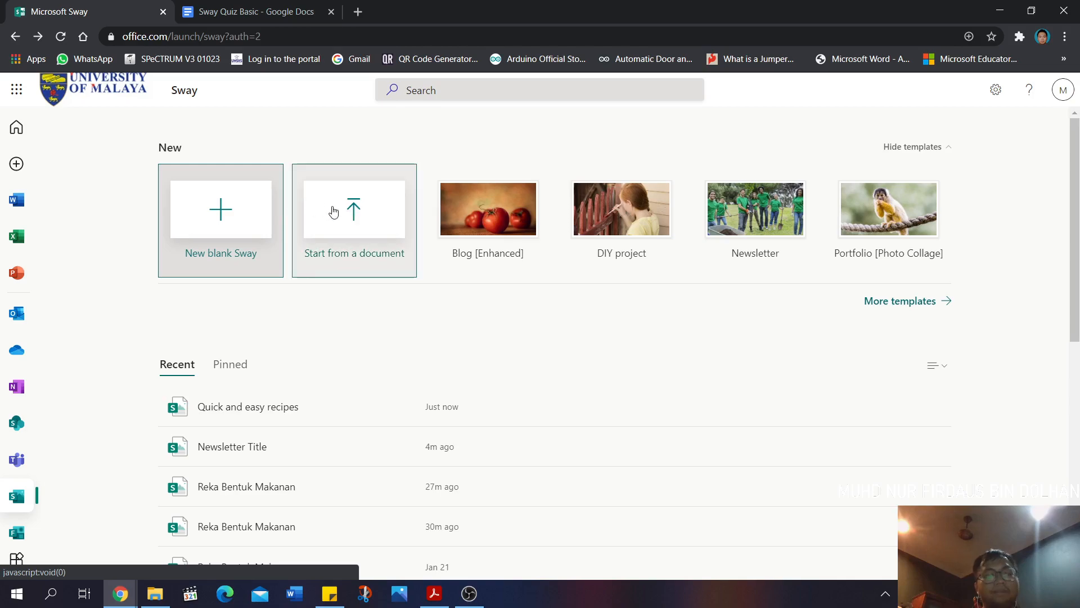
left_click(42, 37)
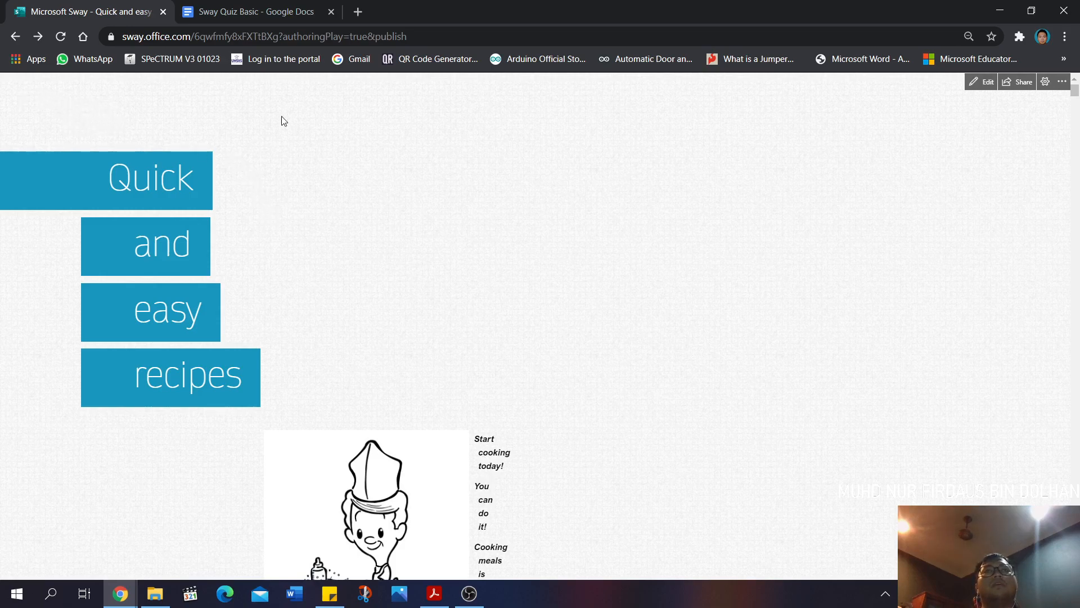
left_click(976, 83)
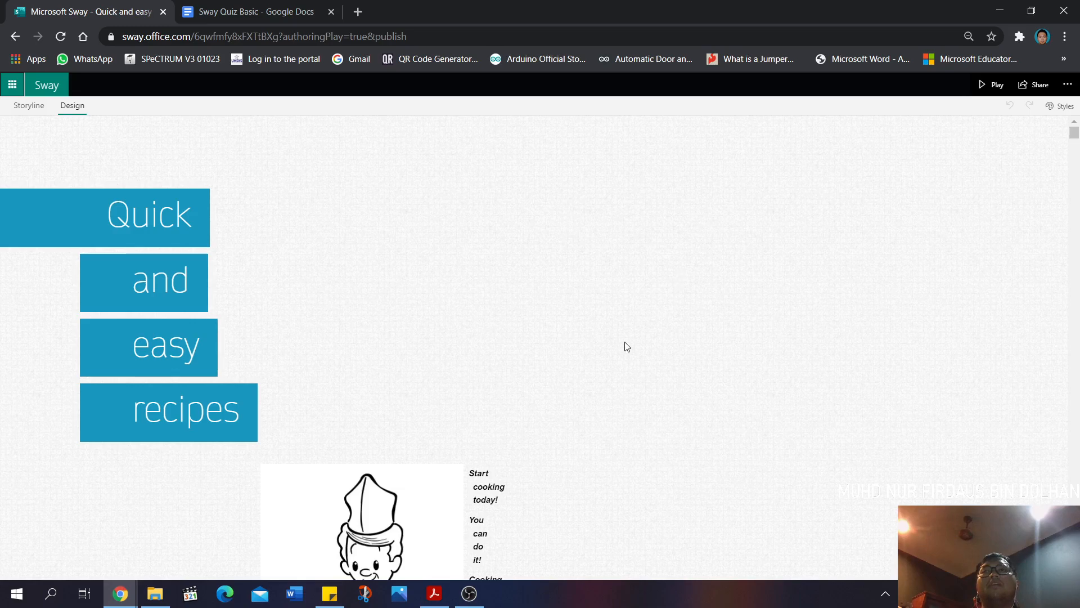
scroll(626, 342, "down", 20)
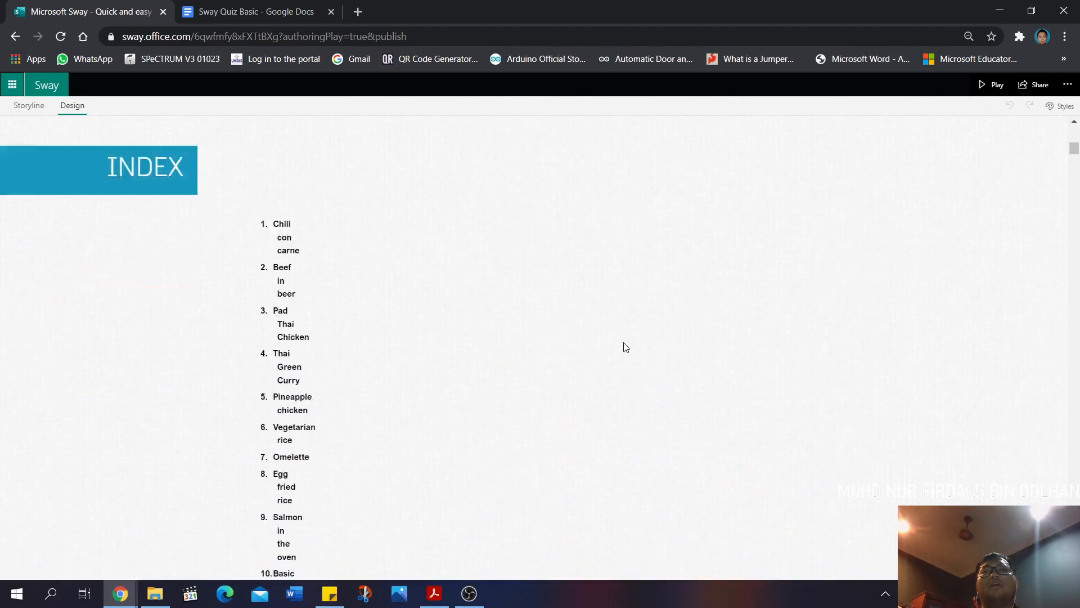
scroll(624, 347, "up", 20)
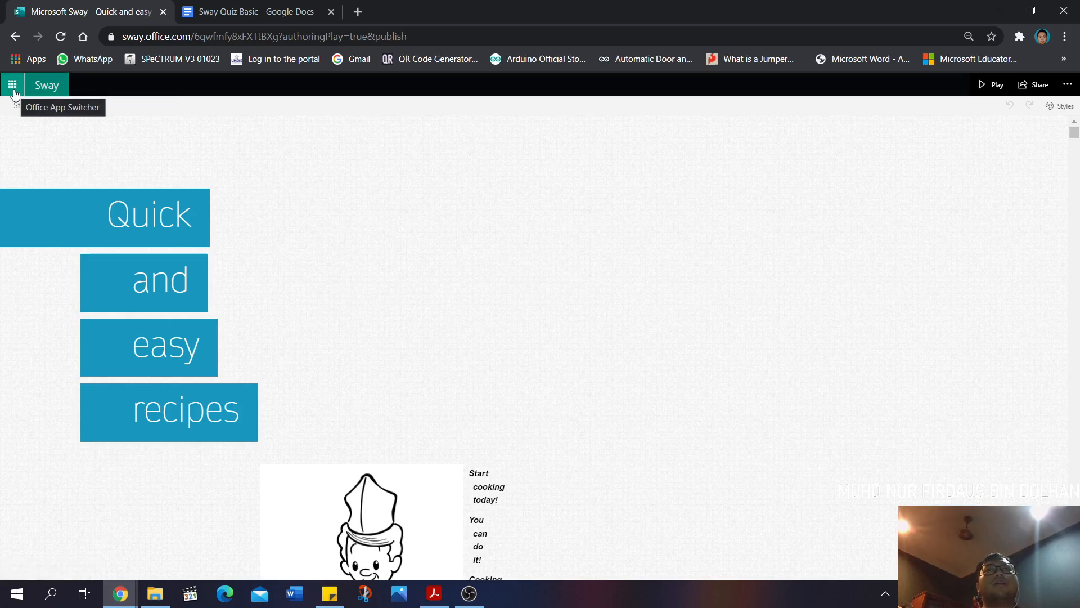
Go to the Sway home page and create an outline from the topic "birthday"
left_click(55, 87)
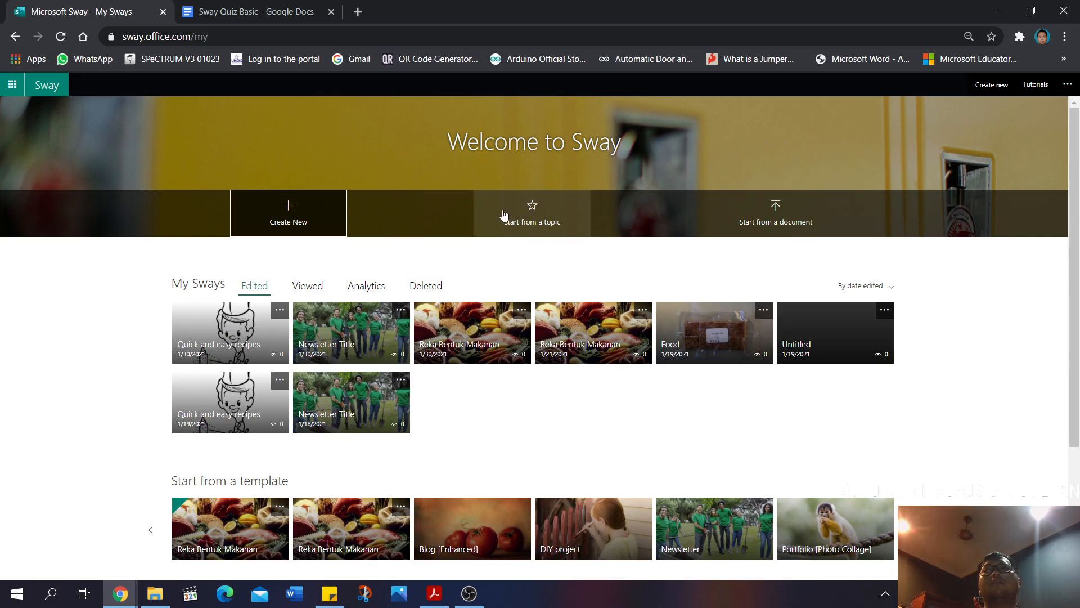
left_click(531, 222)
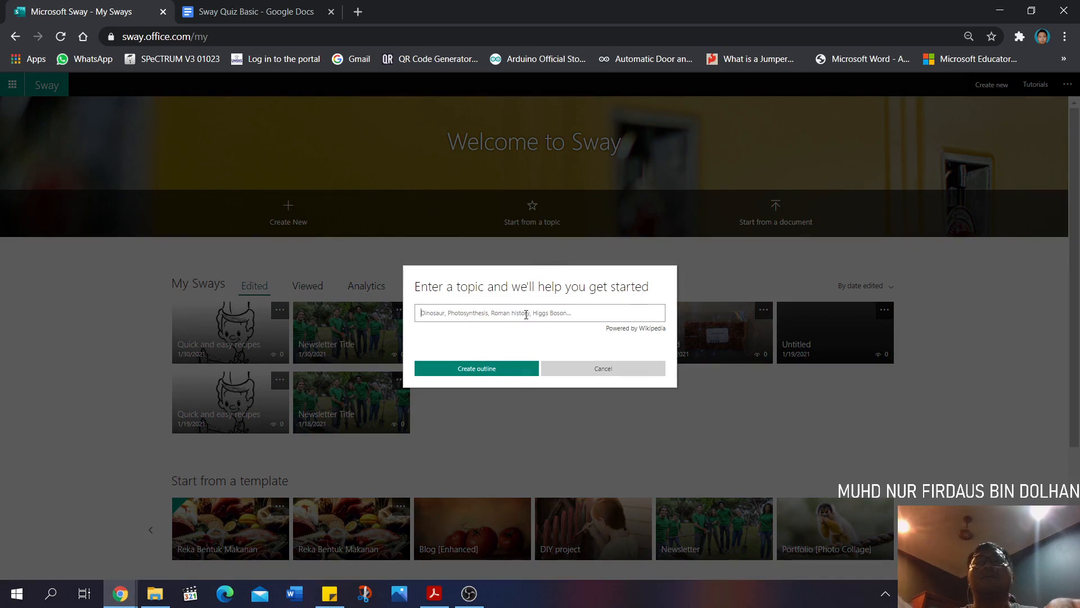
type("birth")
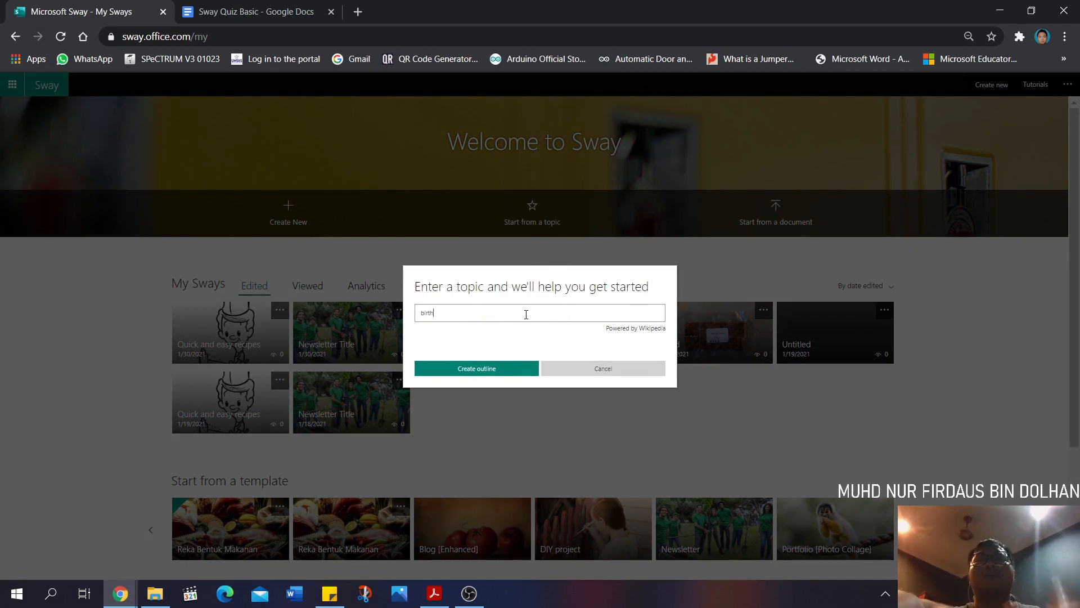
type("day")
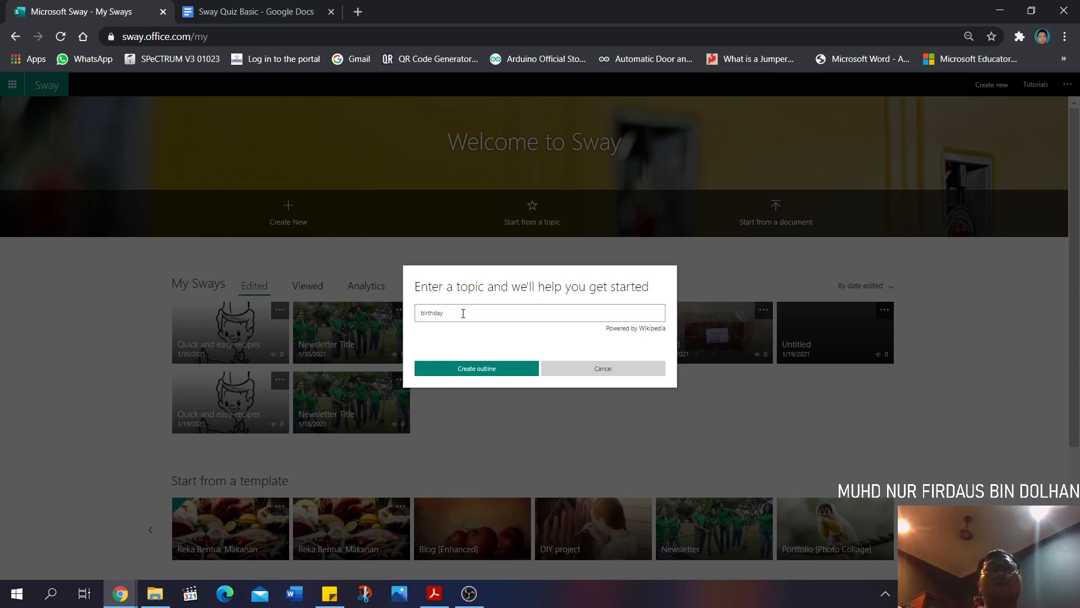
left_click(487, 369)
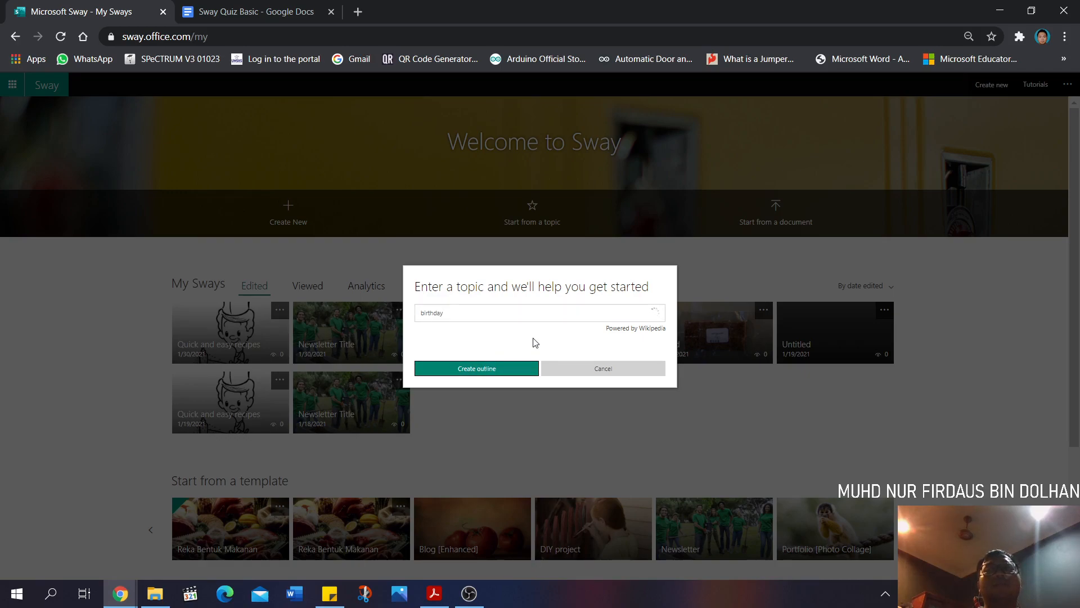
left_click(498, 372)
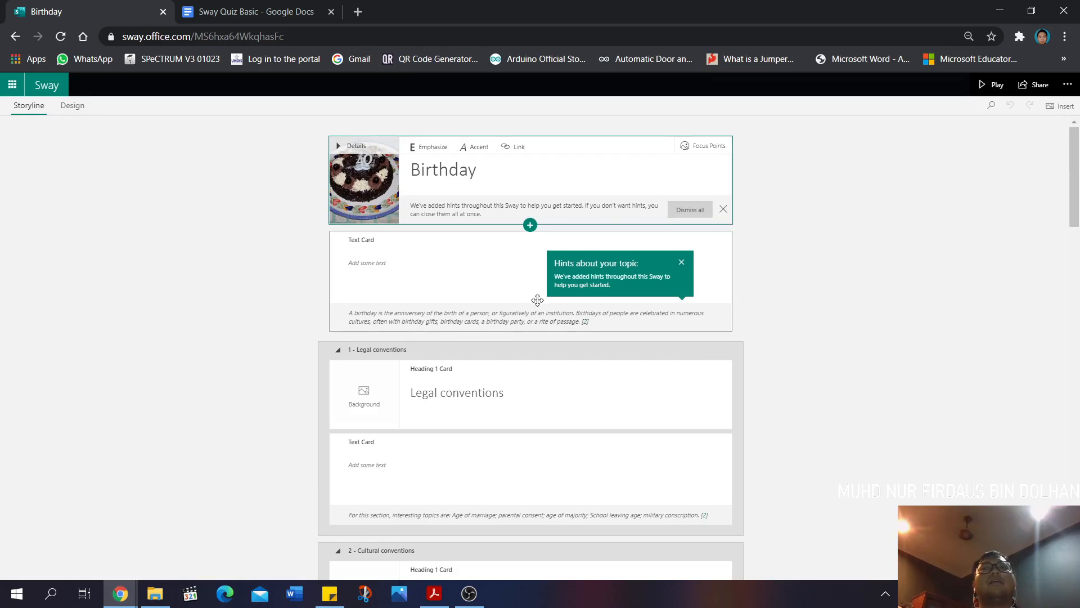
Examine the generated Birthday outline from its title and introductory text card through the sections to Distribution through the year
scroll(537, 300, "down", 3)
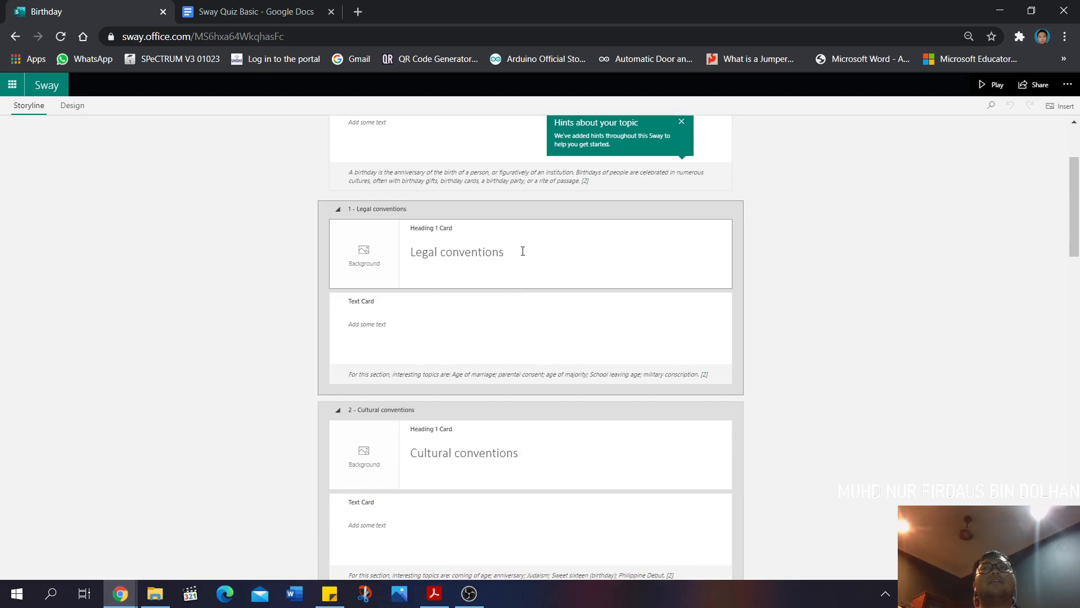
scroll(523, 251, "down", 3)
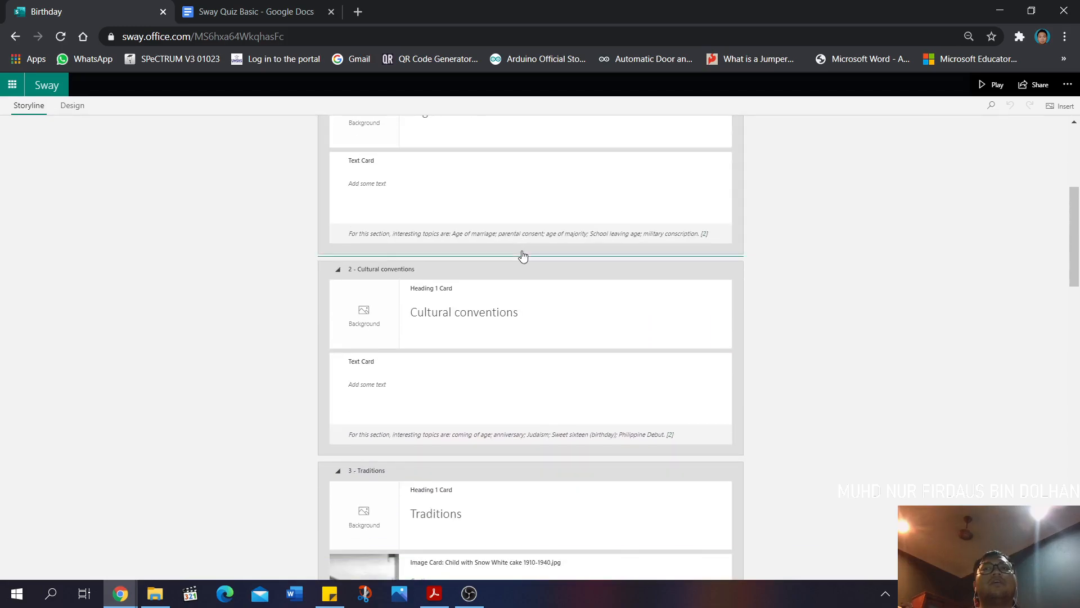
scroll(523, 256, "up", 6)
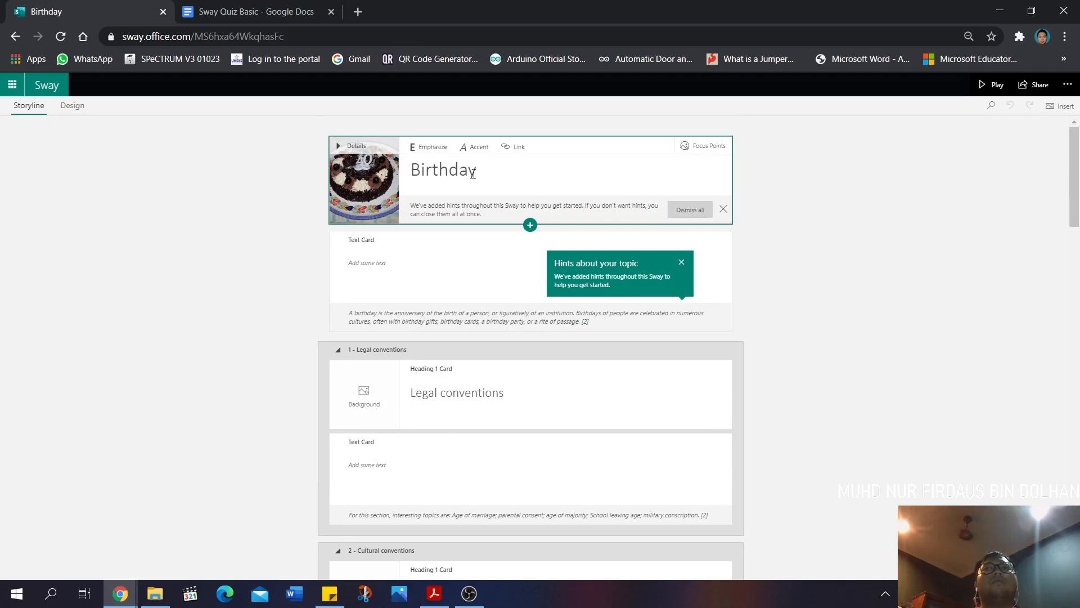
left_click(409, 270)
scroll(458, 309, "down", 3)
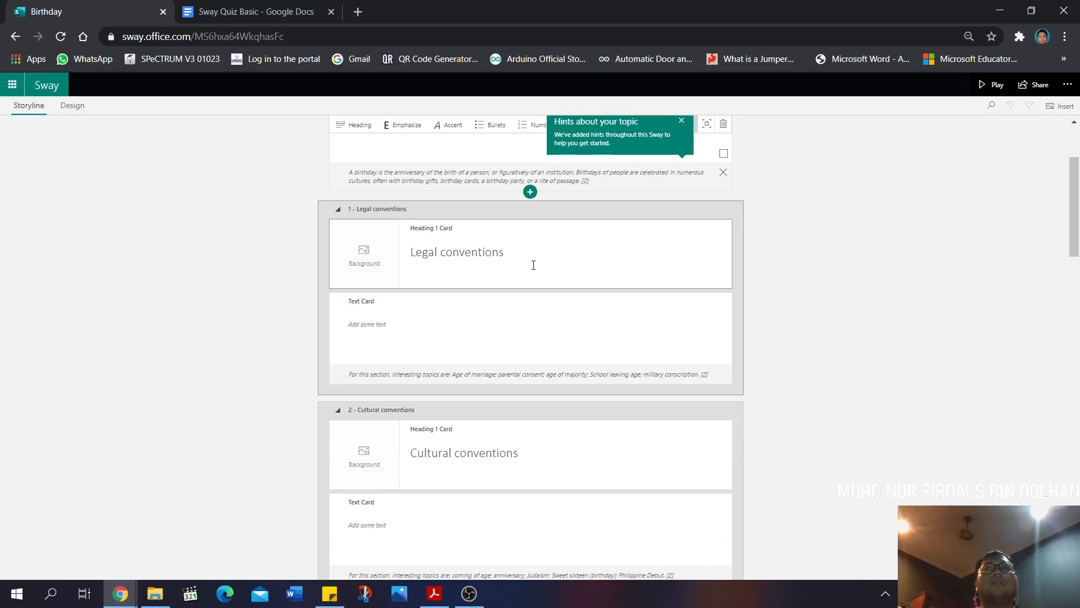
scroll(718, 357, "down", 6)
scroll(723, 358, "down", 6)
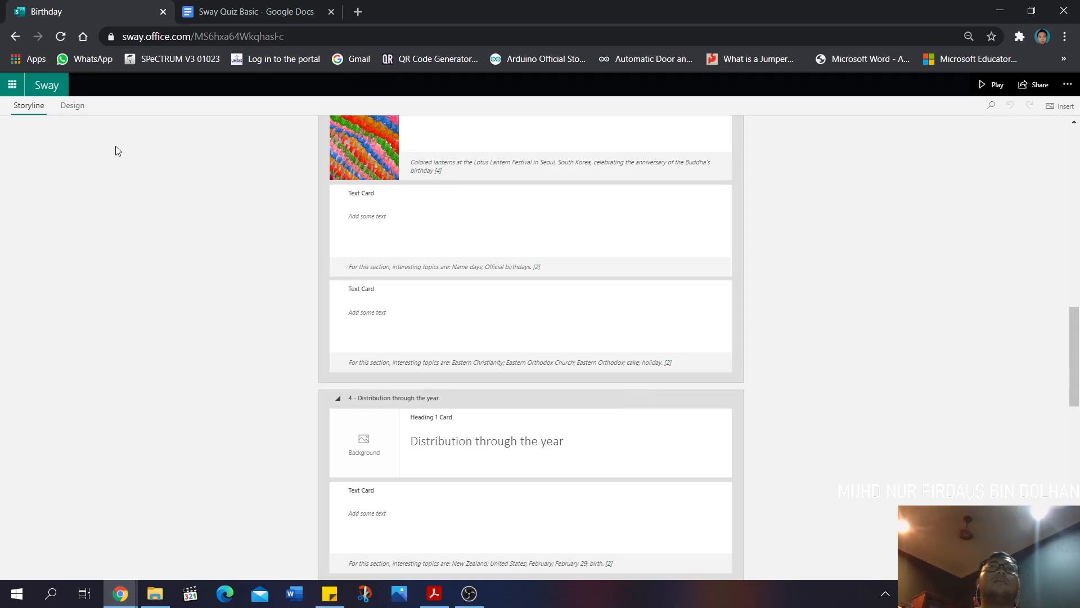
Return to the Sway home page, create a blank Sway and title it "Reka Bentuk Makanan"
left_click(55, 92)
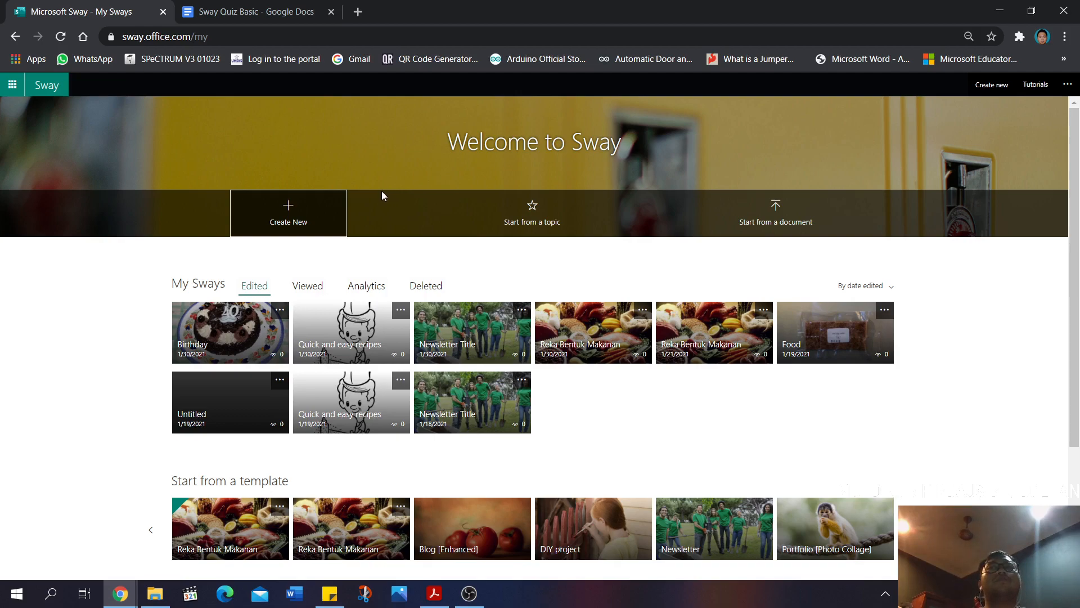
left_click(291, 224)
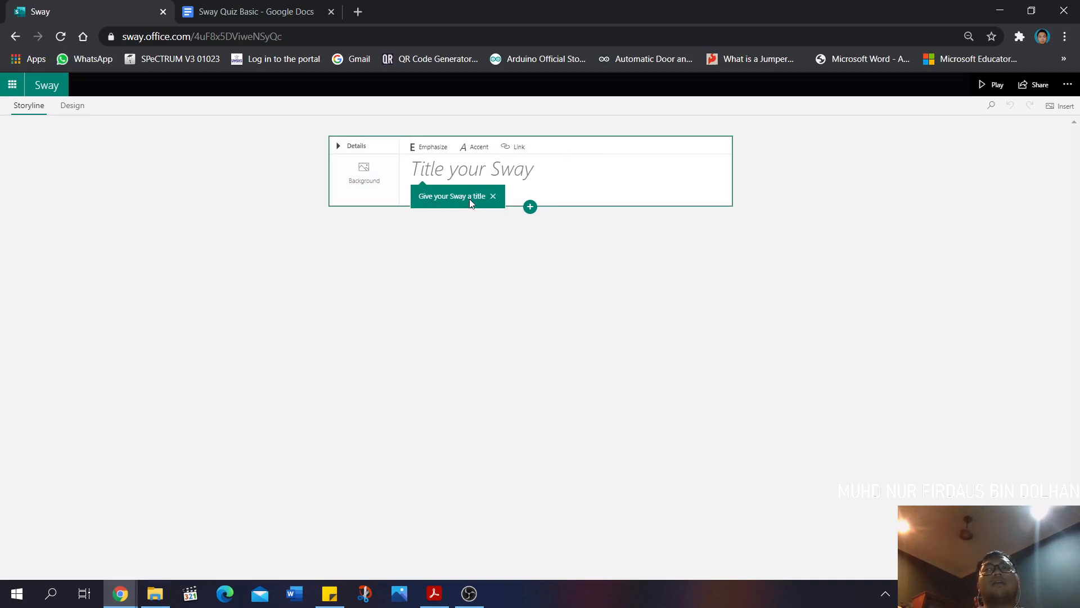
left_click(450, 169)
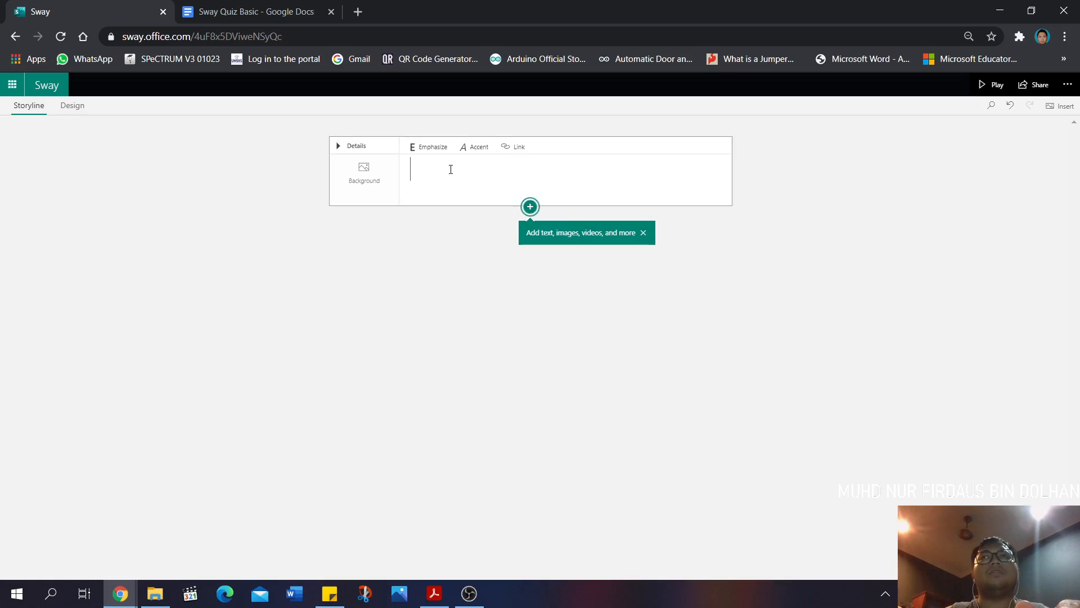
type("Re")
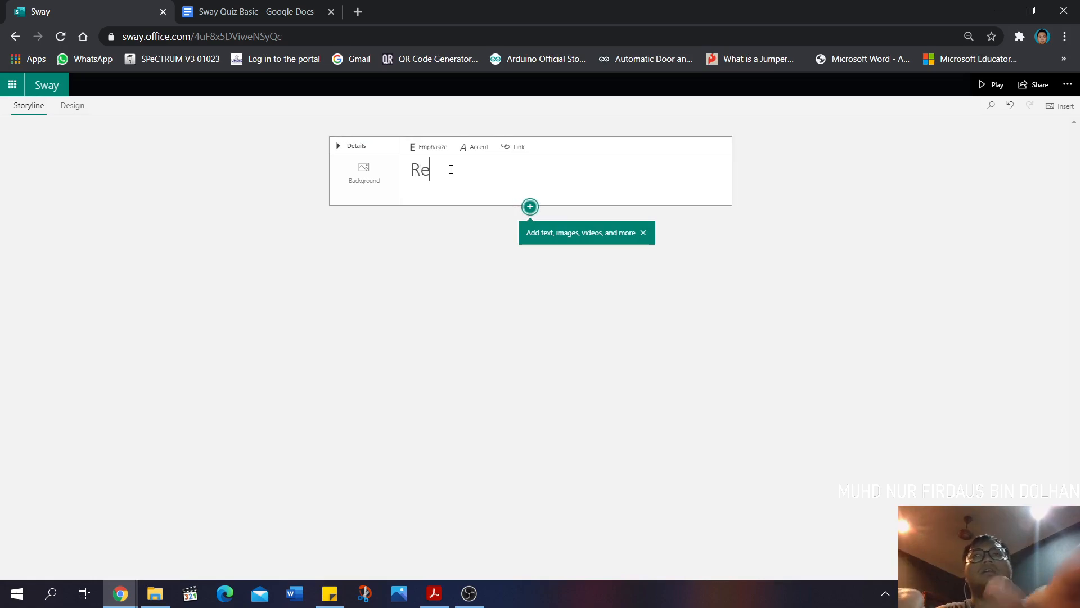
type("ka Be")
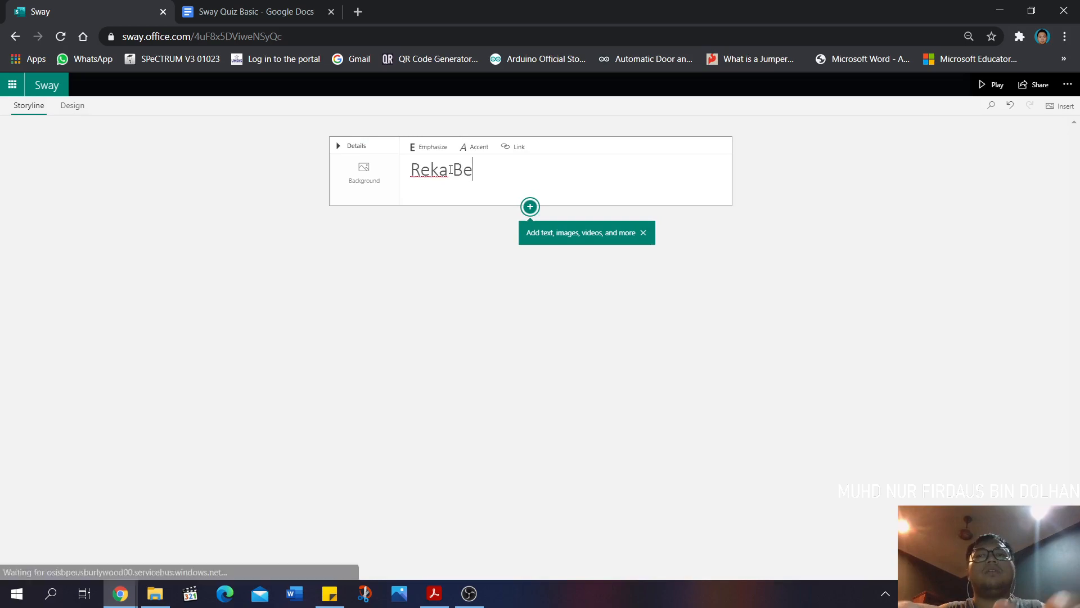
type("ntuk")
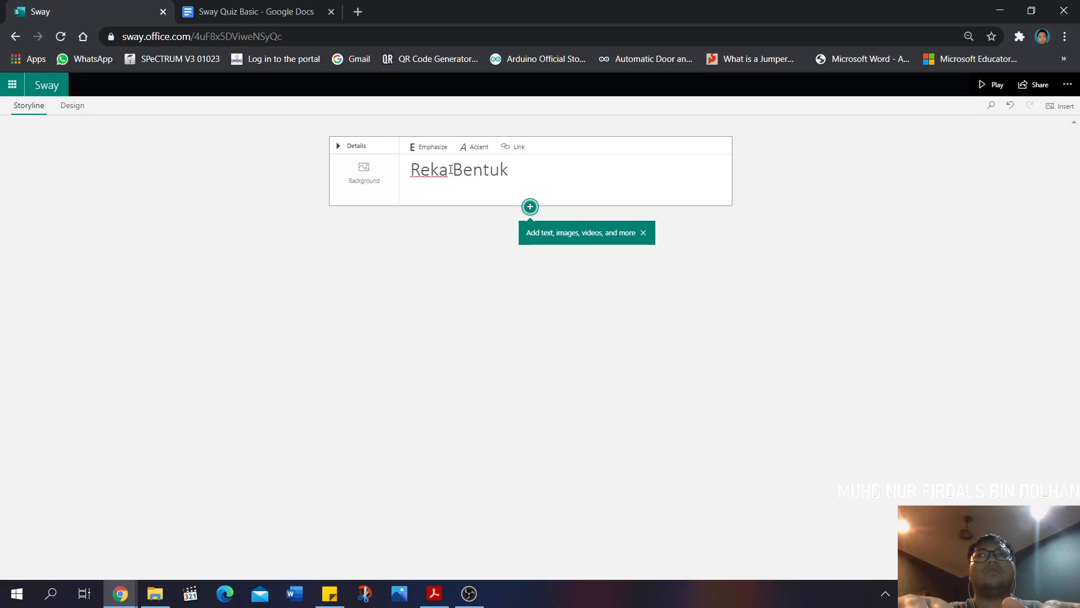
type(" Makanan")
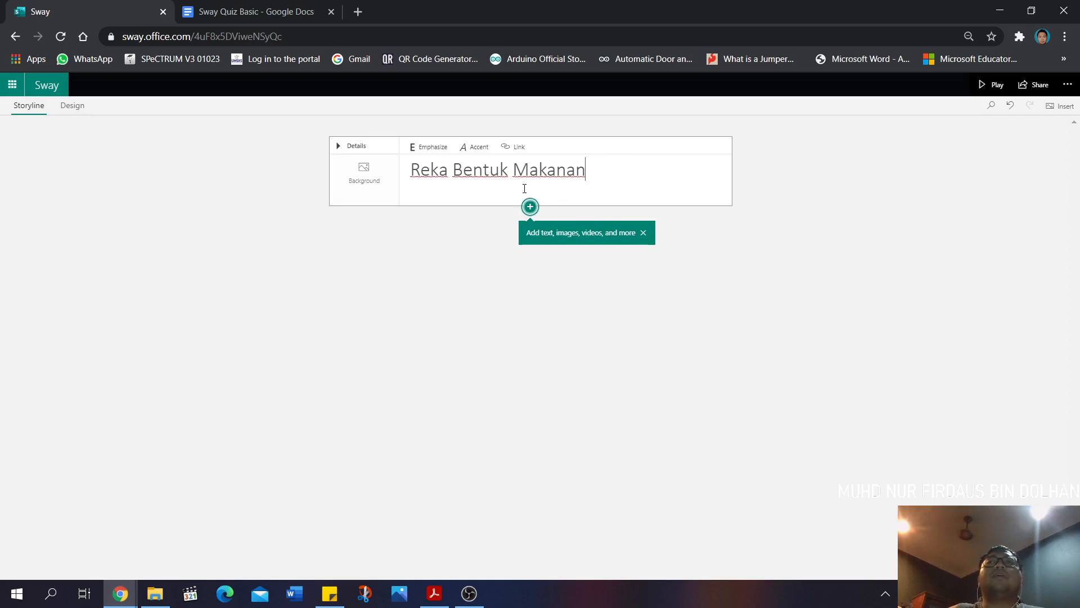
Add the yellow rice platter image from a "makanan" search as the title card's background, comparing results with Creative Commons Only off and on
left_click(370, 182)
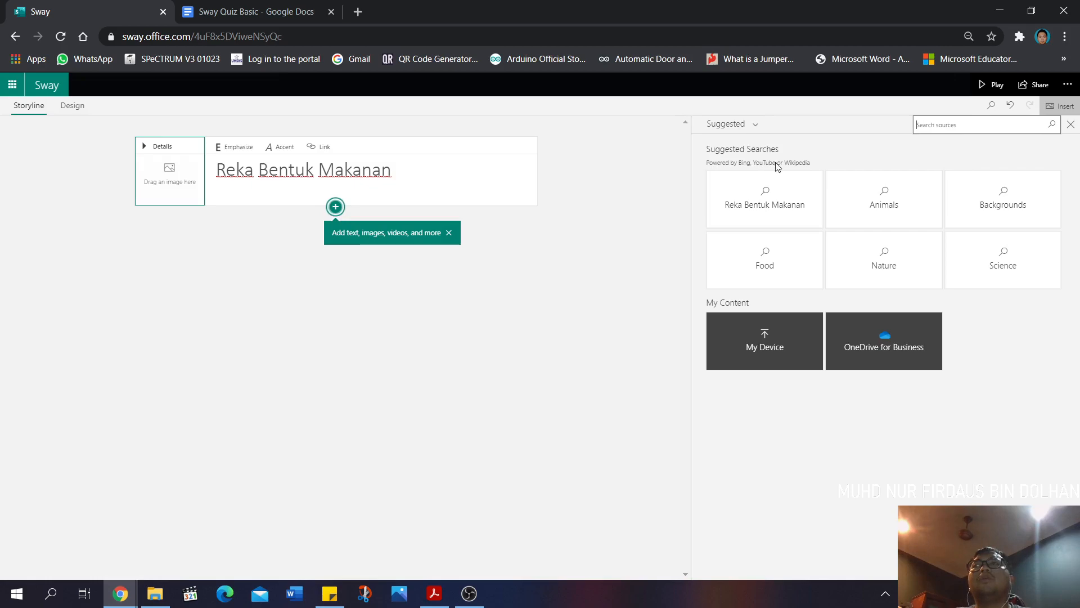
left_click(949, 128)
type("makanan")
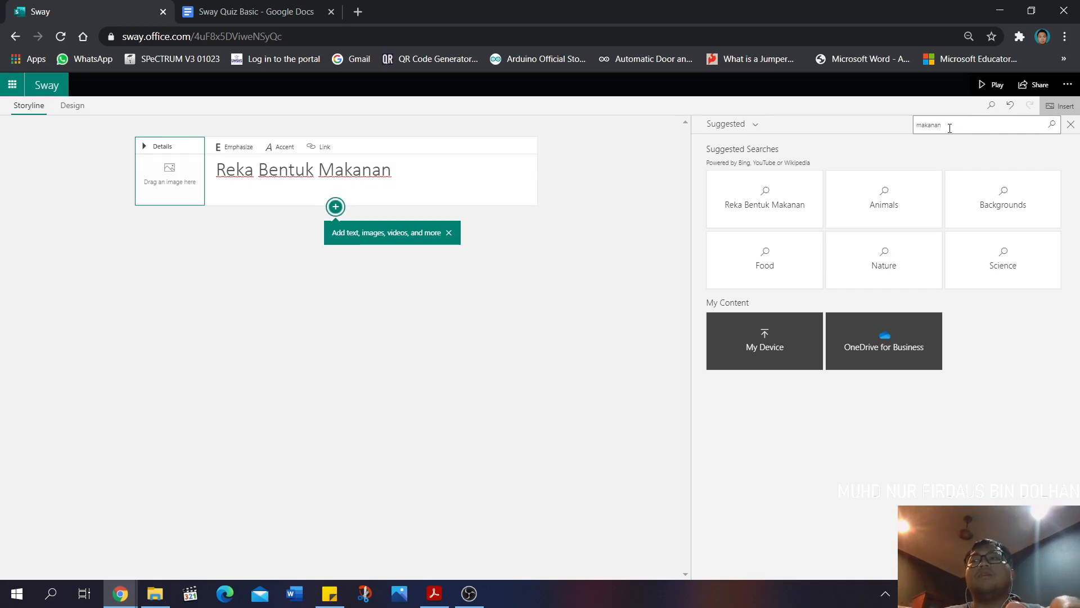
key("Return")
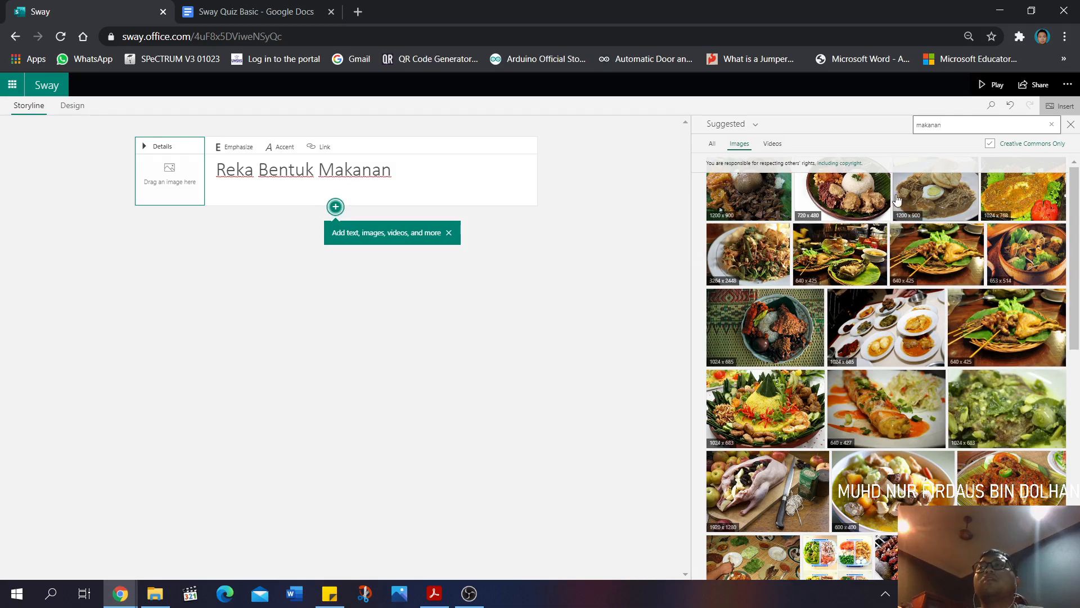
left_click(990, 144)
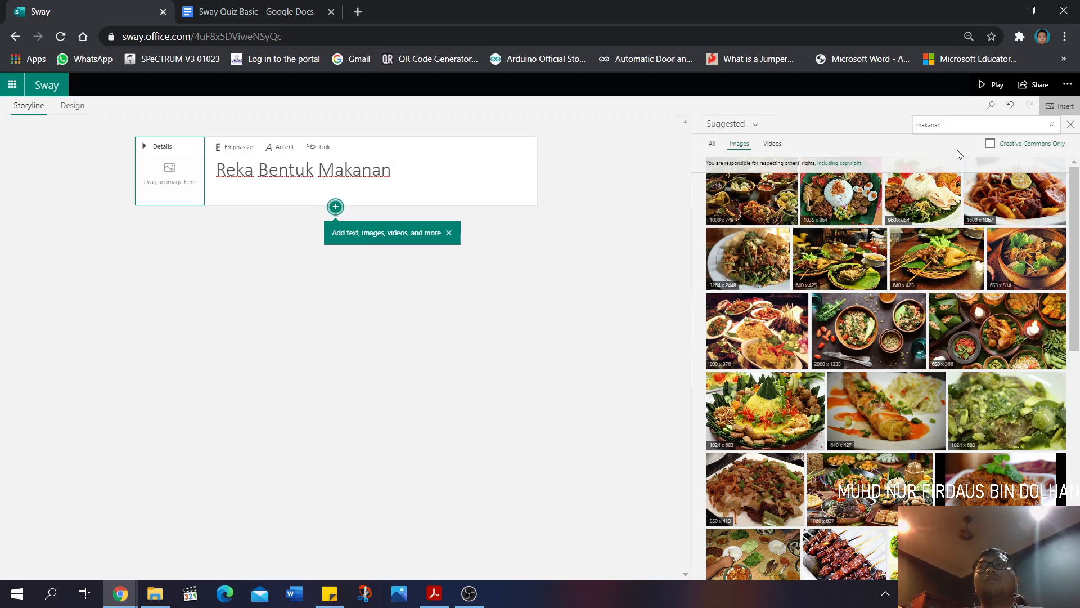
left_click(990, 146)
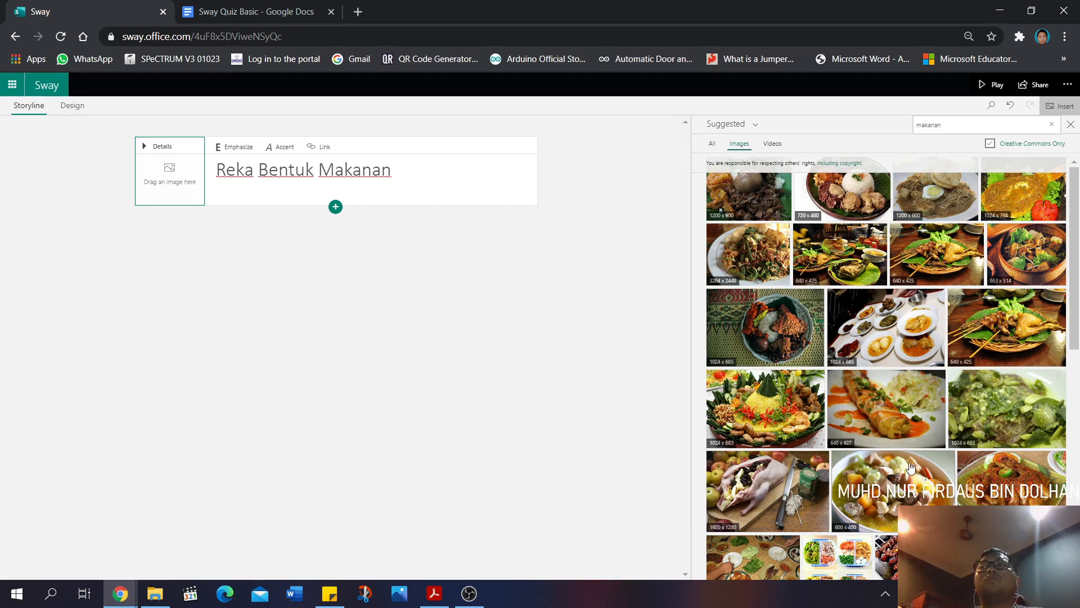
left_click(796, 411)
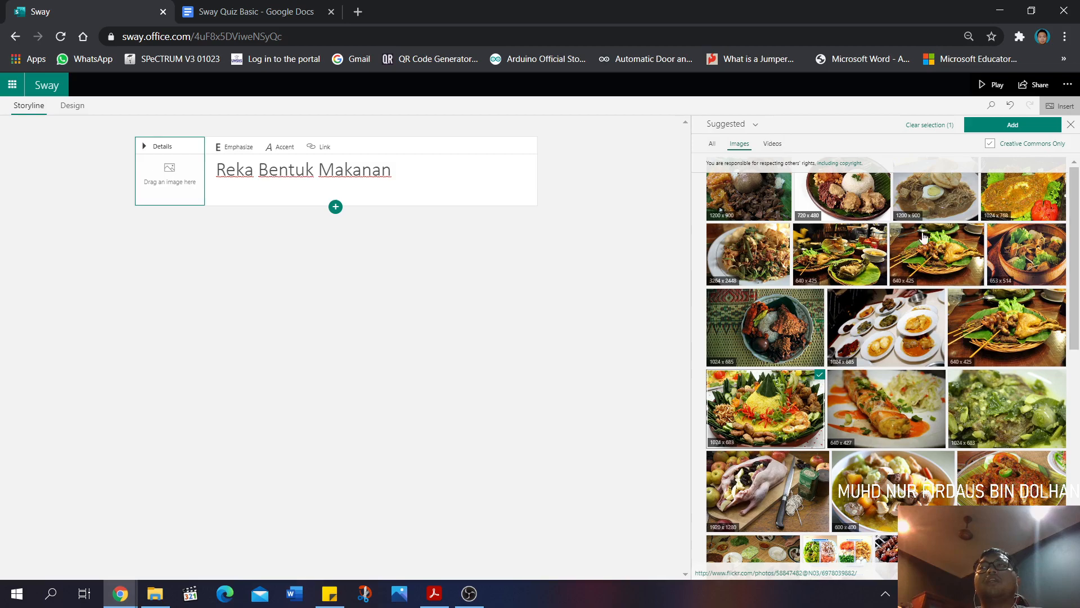
left_click(1020, 125)
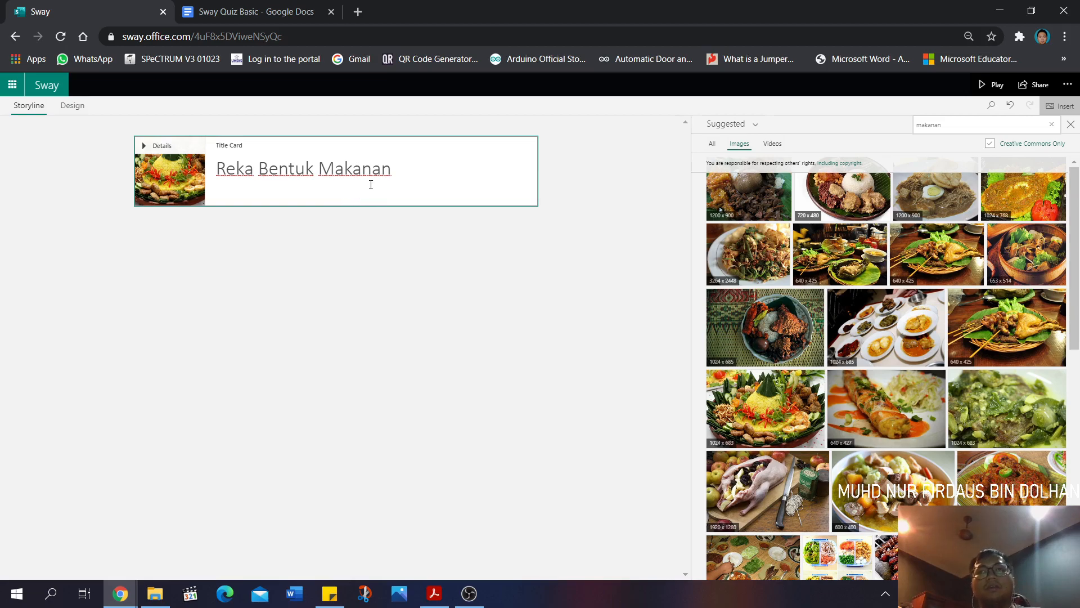
Add a Heading 1 card below the title card and enter "Isi Kandungan" as its heading
left_click(336, 197)
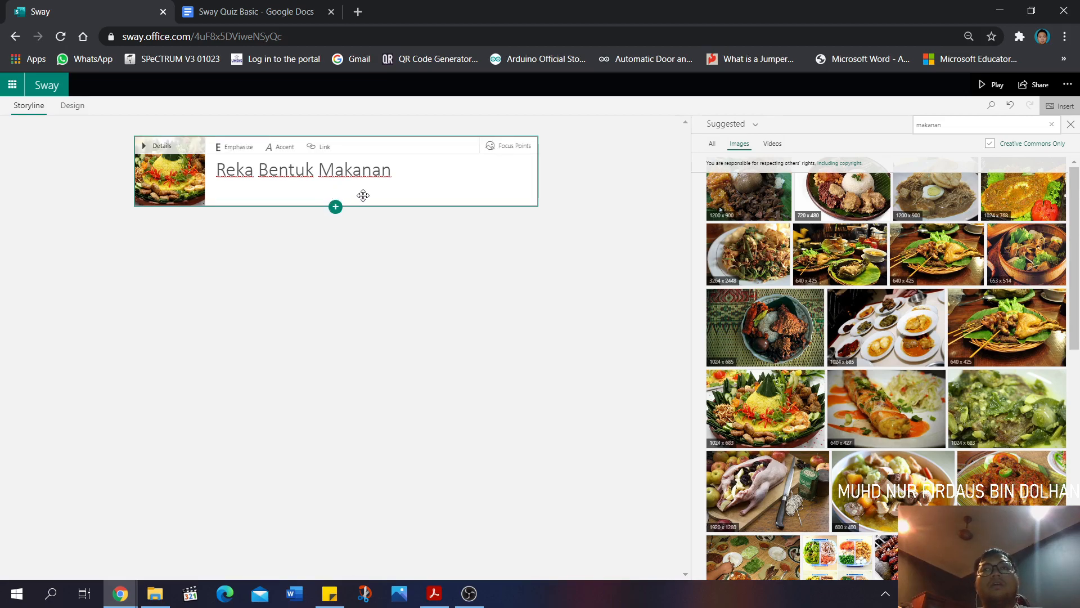
left_click(335, 208)
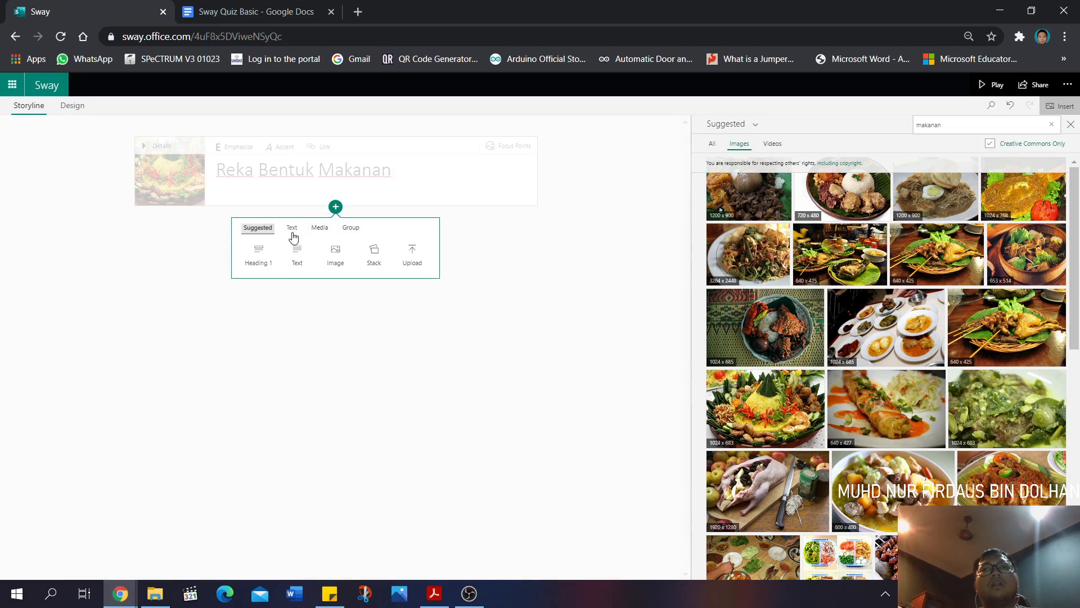
left_click(263, 258)
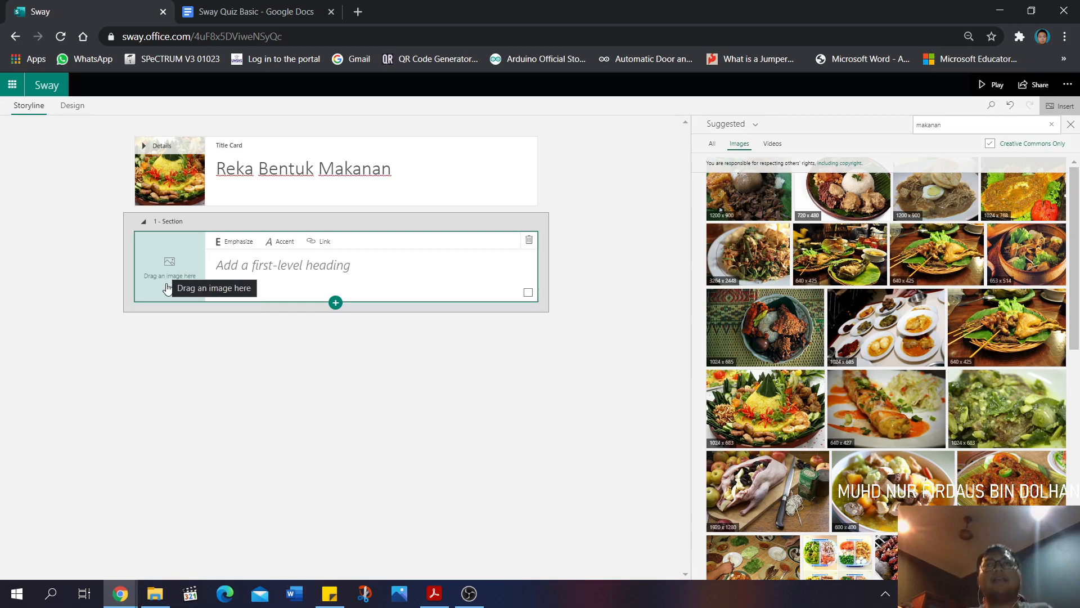
left_click(267, 271)
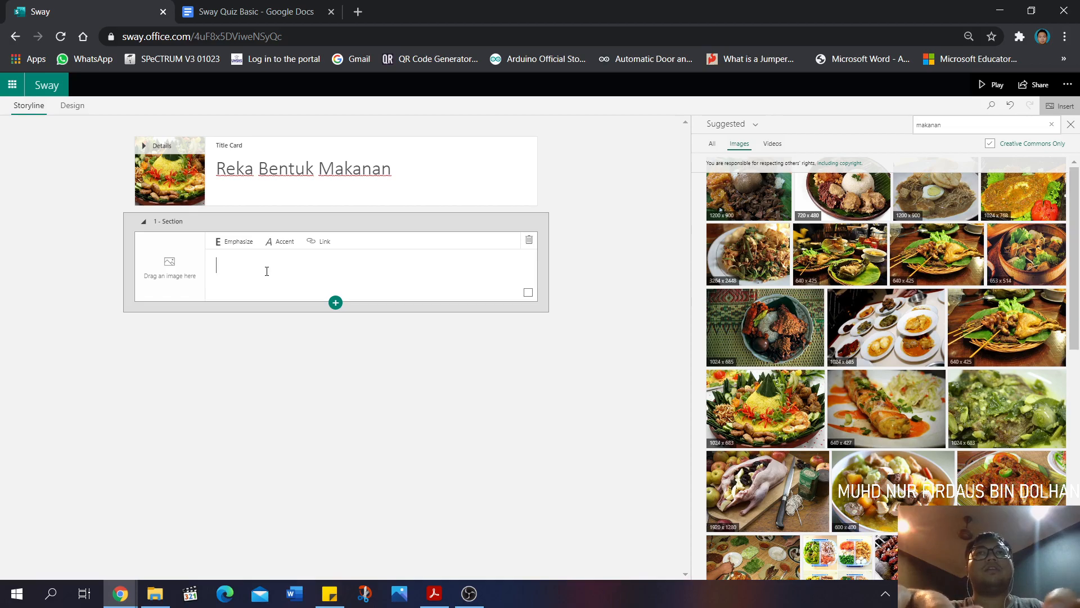
type("Isi ")
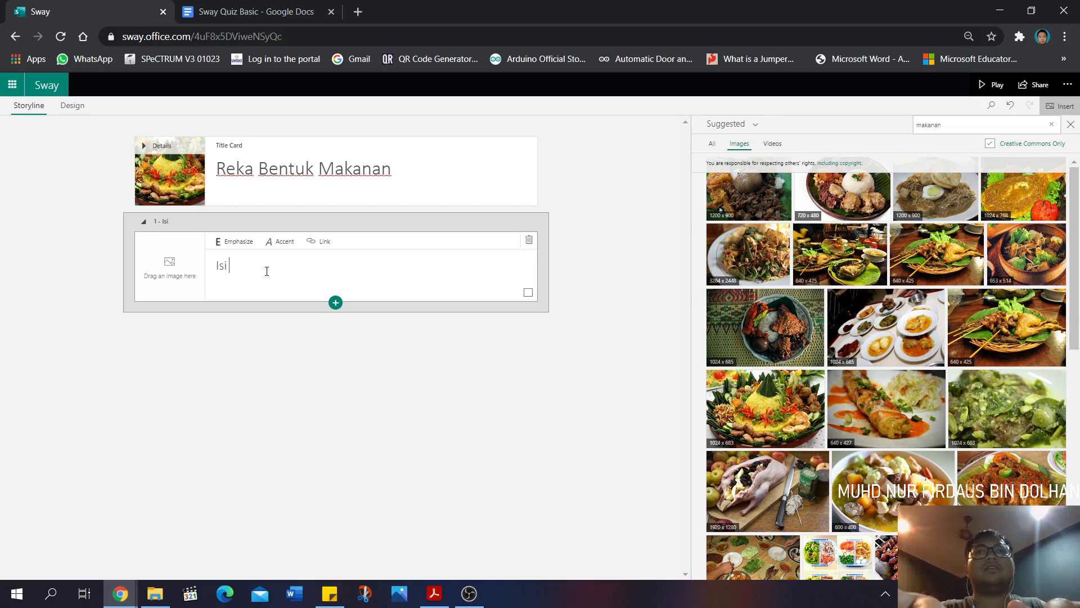
type("Kandungan")
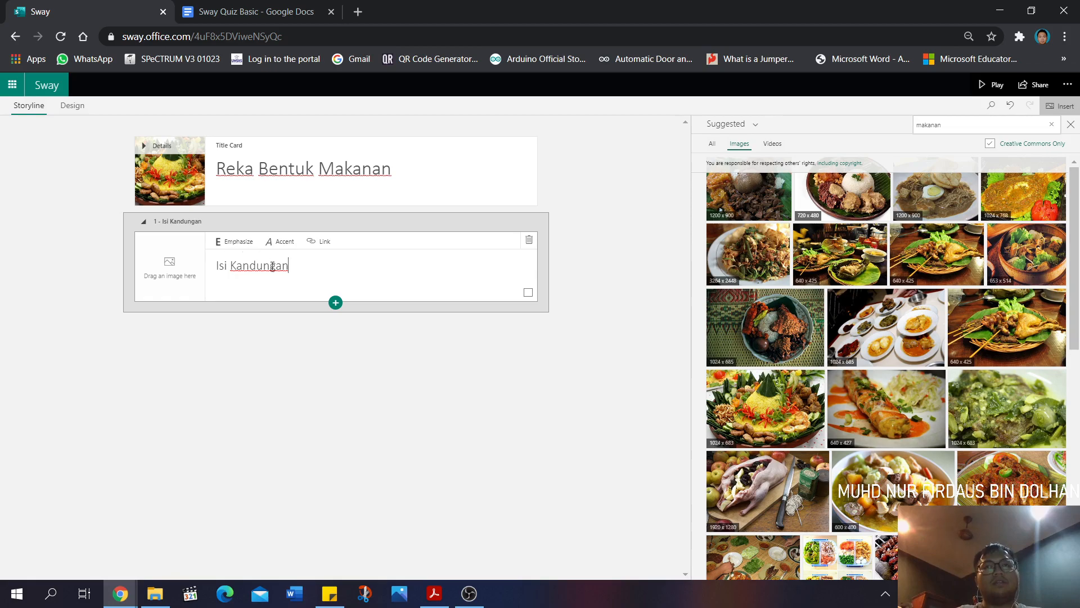
Set the suggested image of the rice bowl with fried meat on patterned cloth as the Isi Kandungan heading's background
left_click(176, 286)
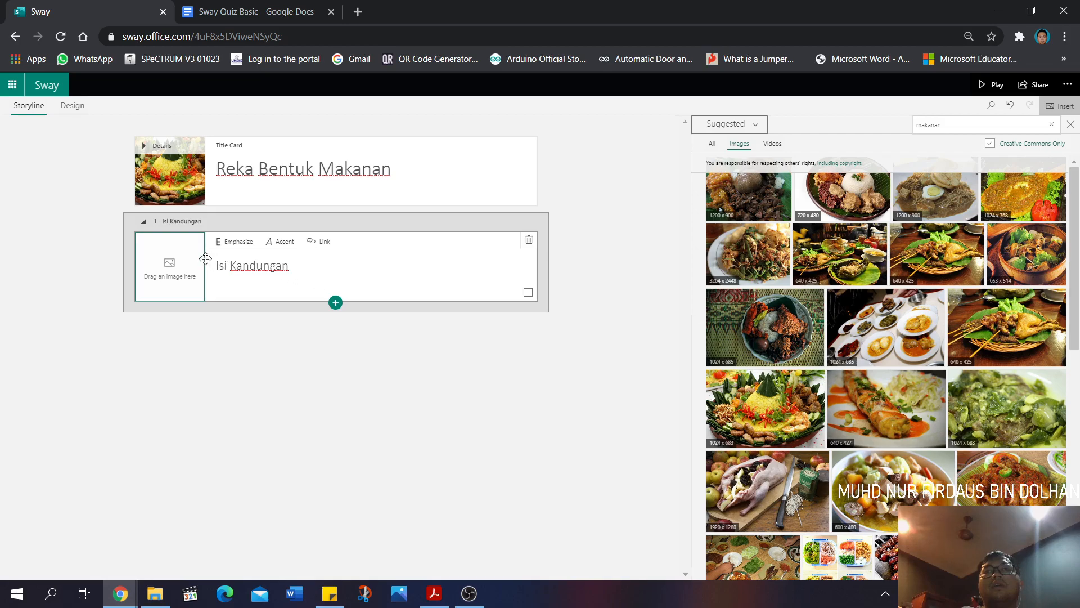
right_click(186, 279)
left_click(180, 282)
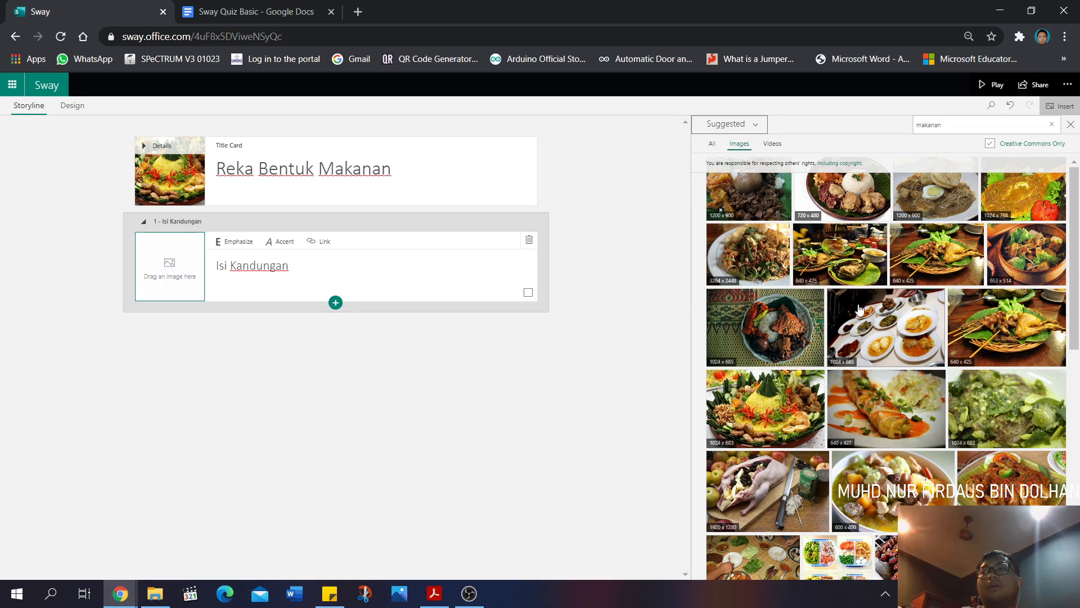
left_click_drag(816, 326, 205, 256)
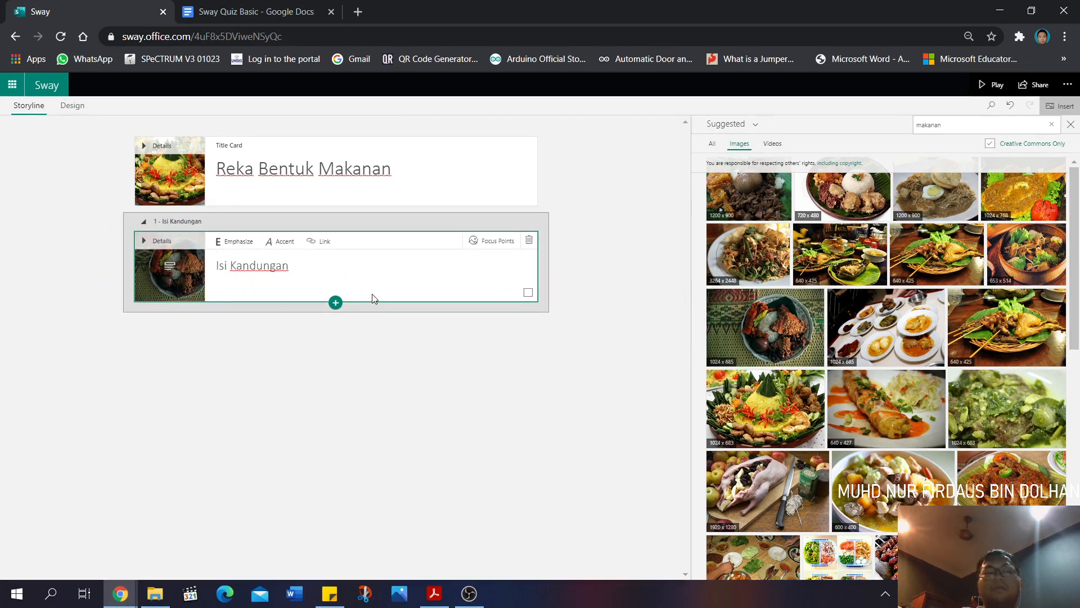
Add an image card below the Isi Kandungan heading and fill it with the "download" picture from the device's Sway Presentation folder
left_click(334, 305)
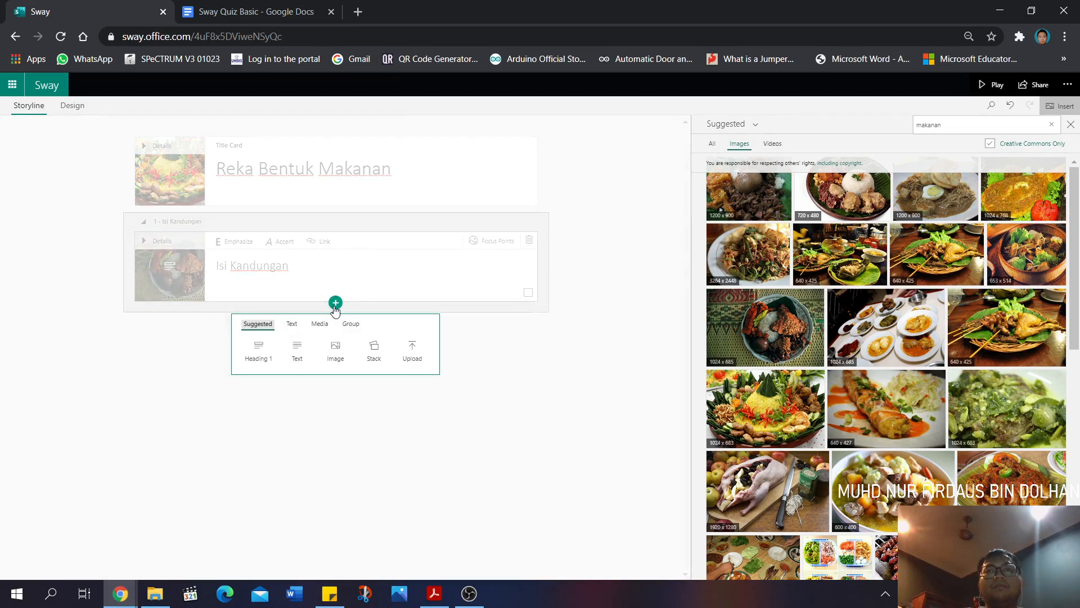
left_click(335, 355)
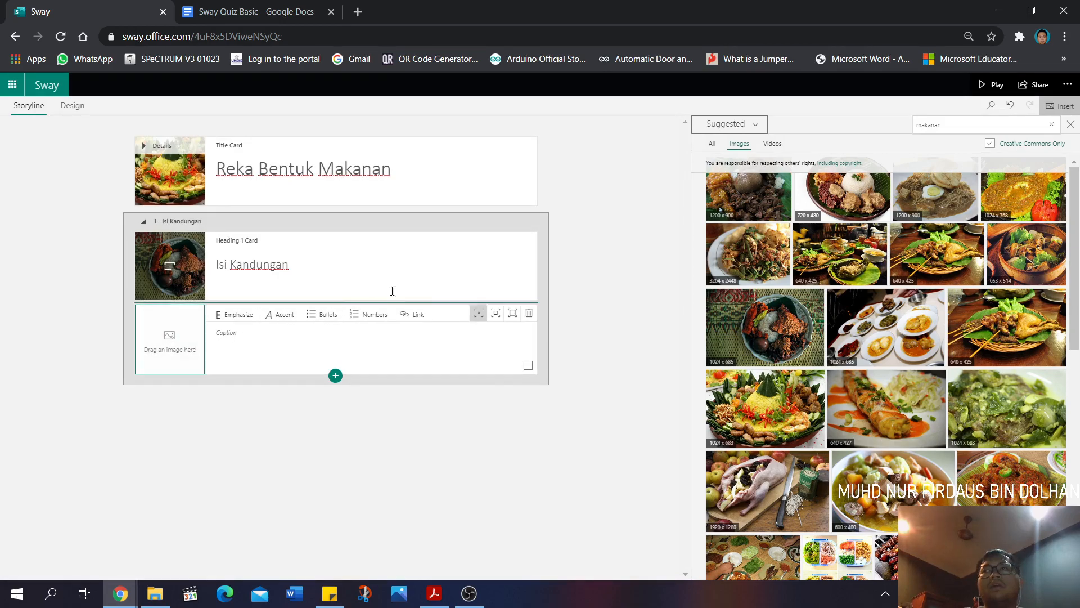
left_click(741, 125)
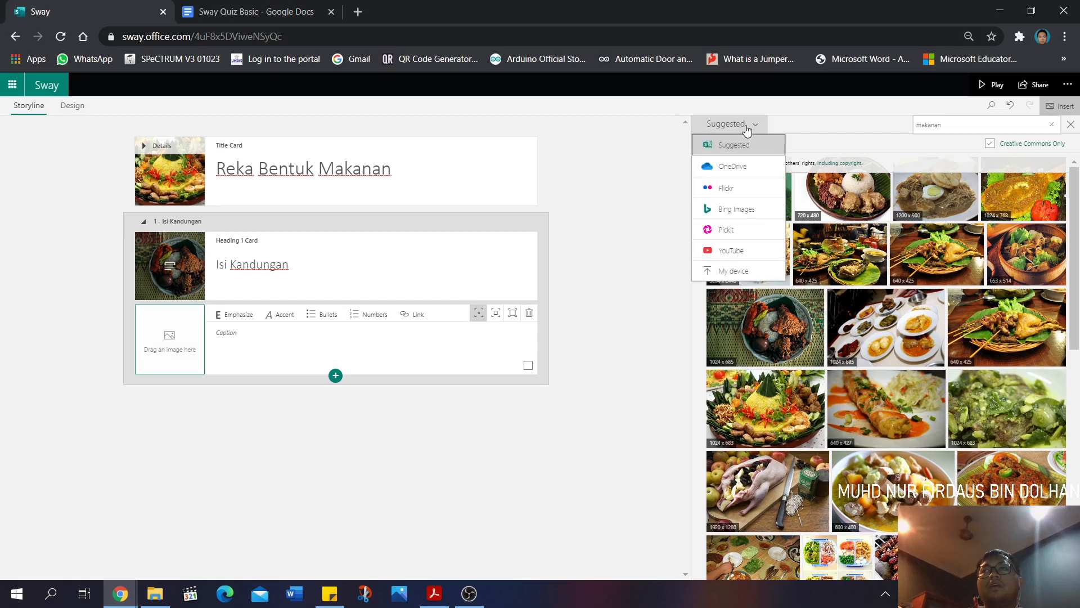
left_click(734, 271)
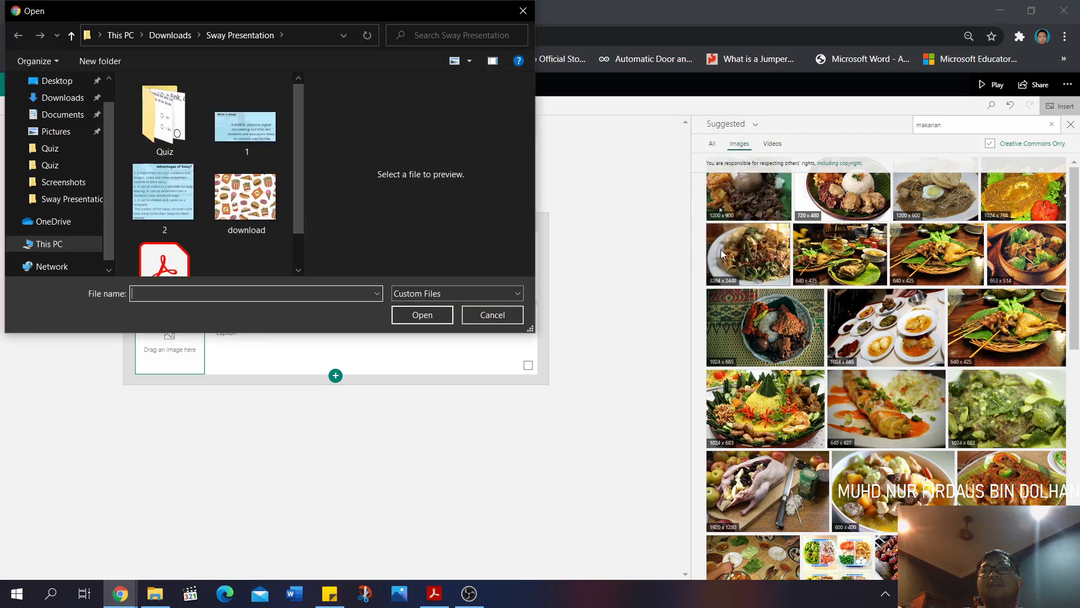
left_click(255, 197)
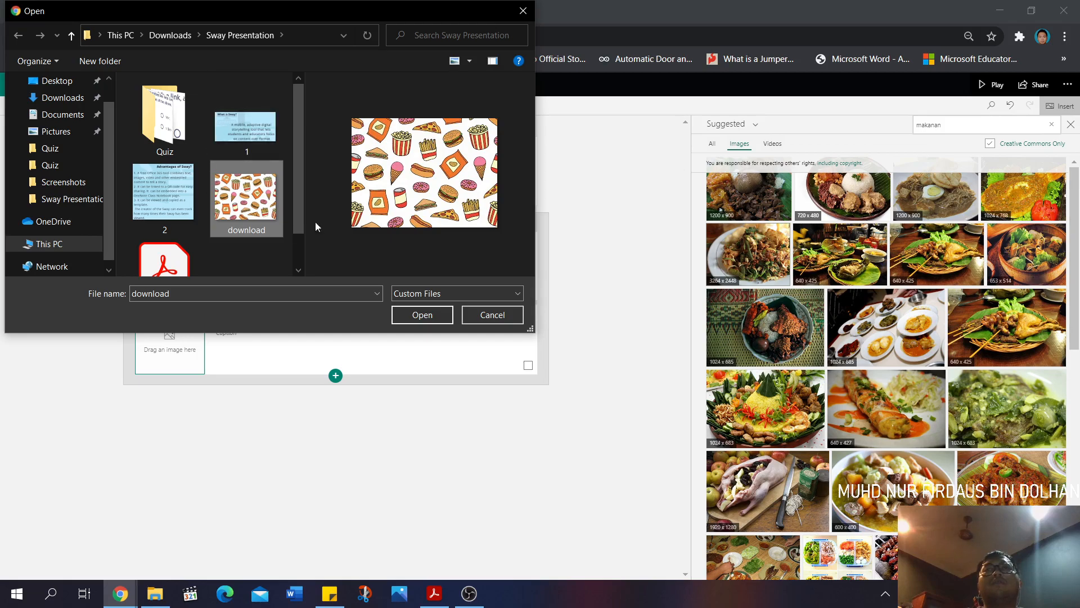
left_click(424, 315)
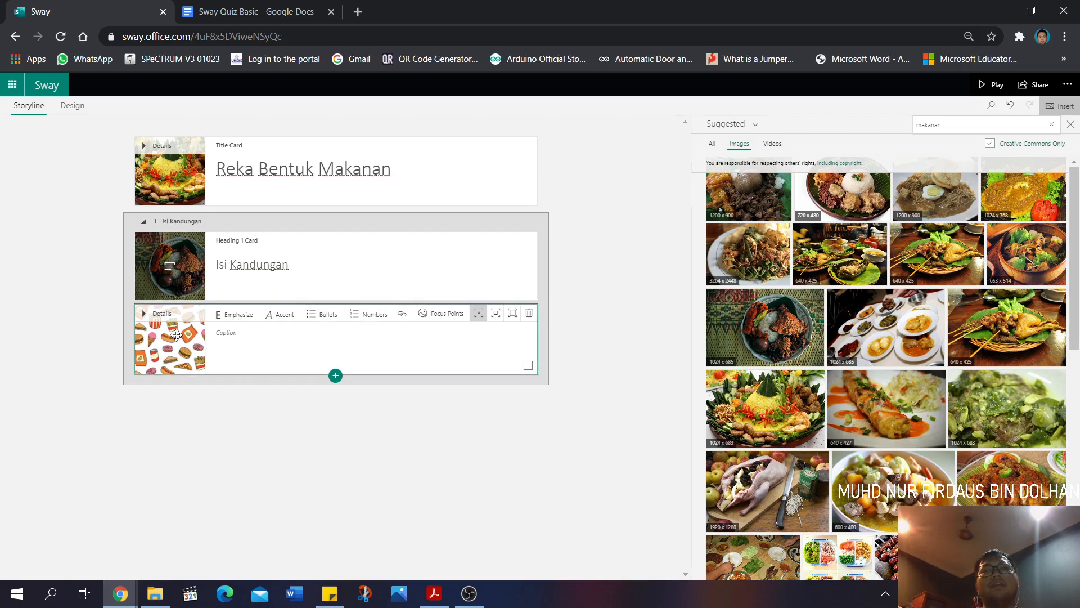
Add an empty text card below the food pattern image card and start editing its text
left_click(336, 377)
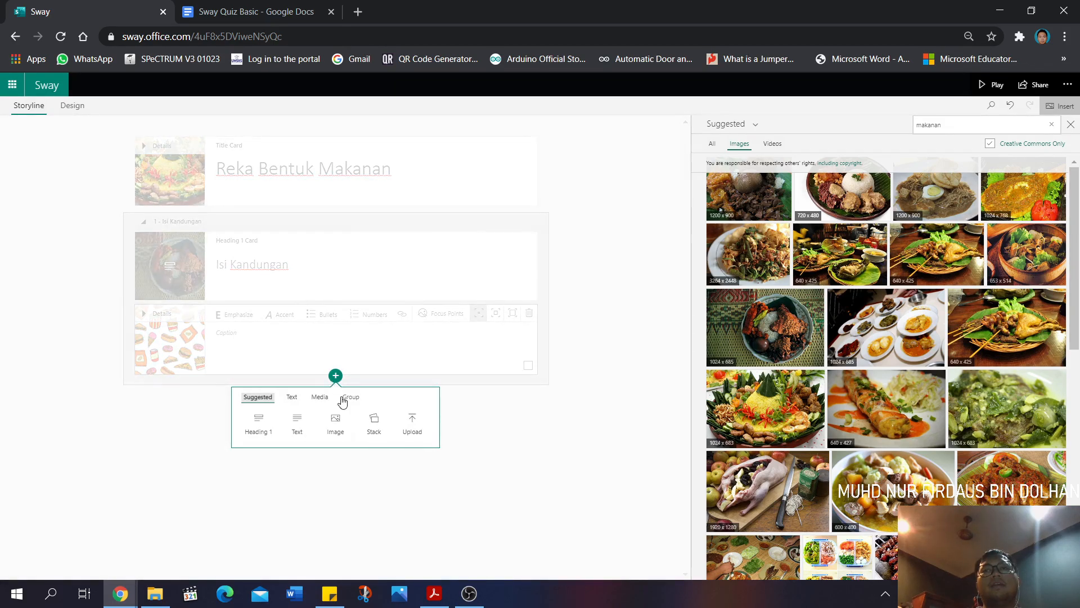
left_click(297, 428)
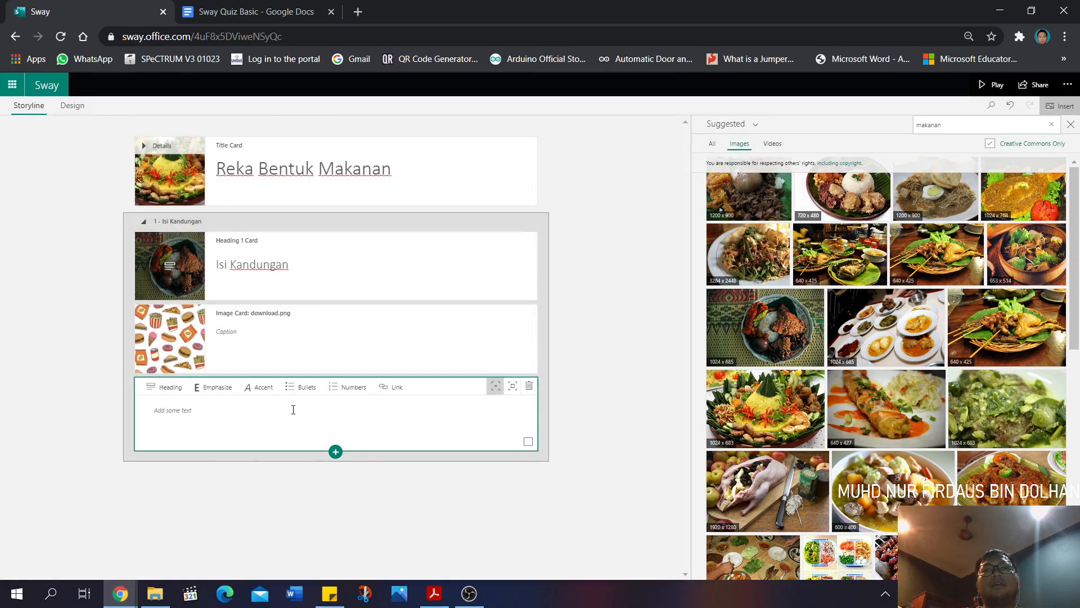
left_click(233, 408)
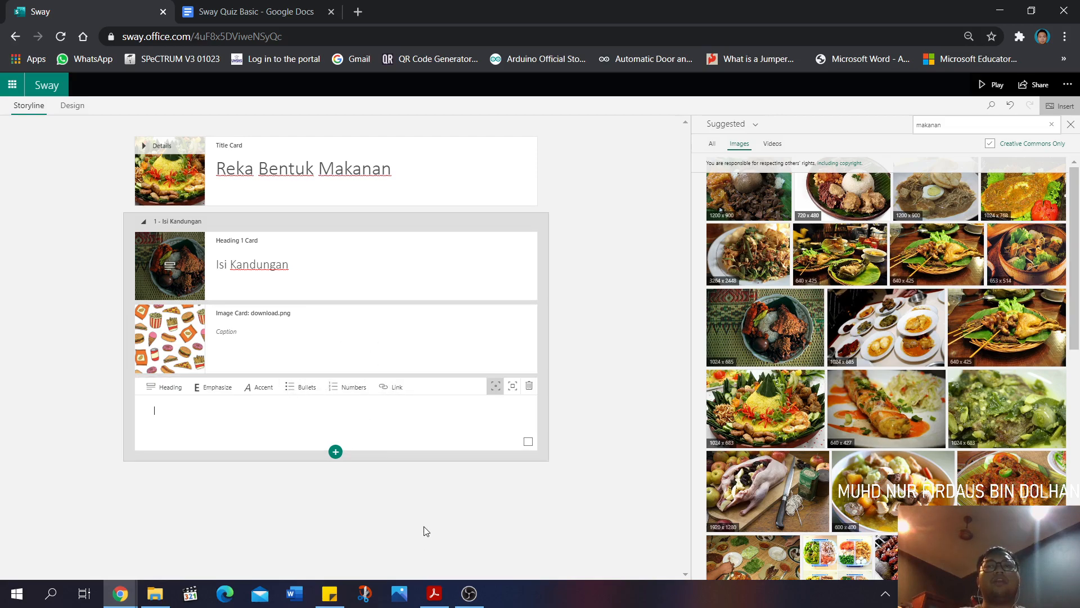
Copy the entire "Takrif reka bentuk" text from the Sticky Notes note and paste it into the new text card in Sway
left_click(1000, 10)
left_click_drag(1055, 400, 519, 130)
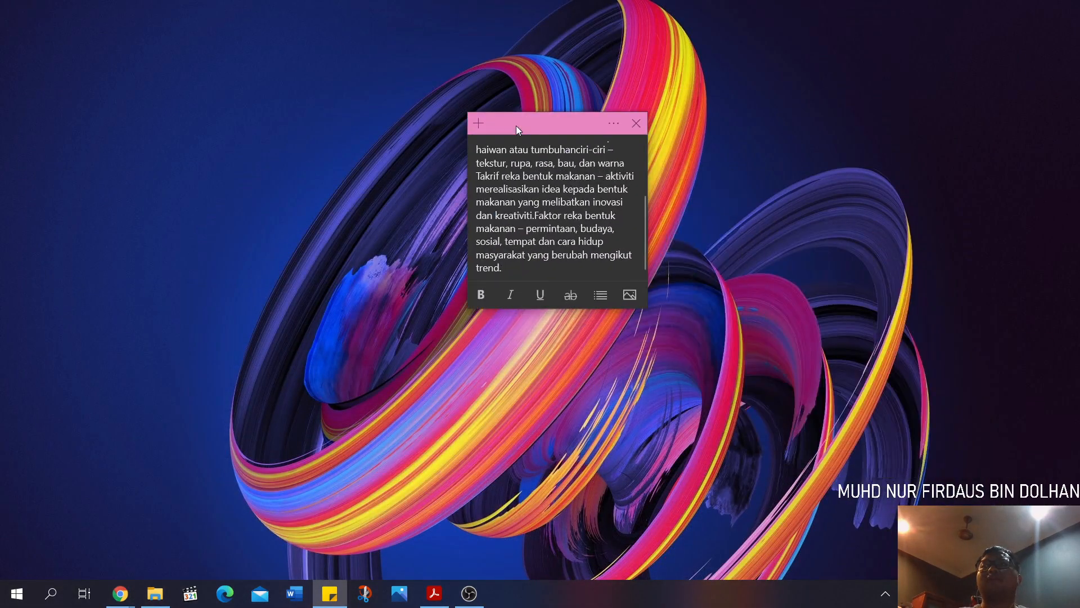
left_click_drag(515, 262, 426, 116)
right_click(533, 200)
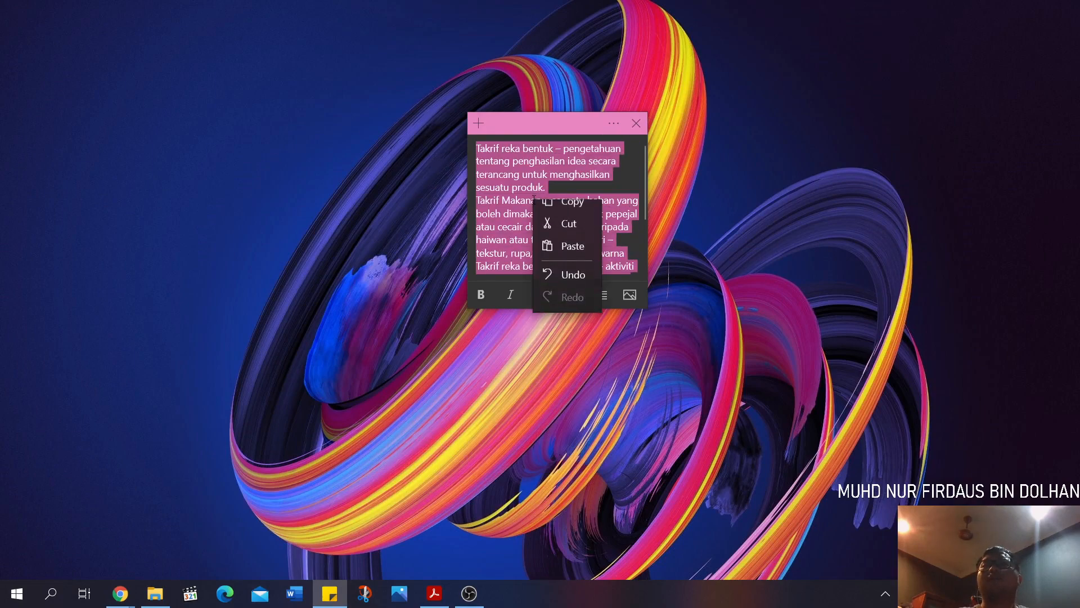
left_click(544, 211)
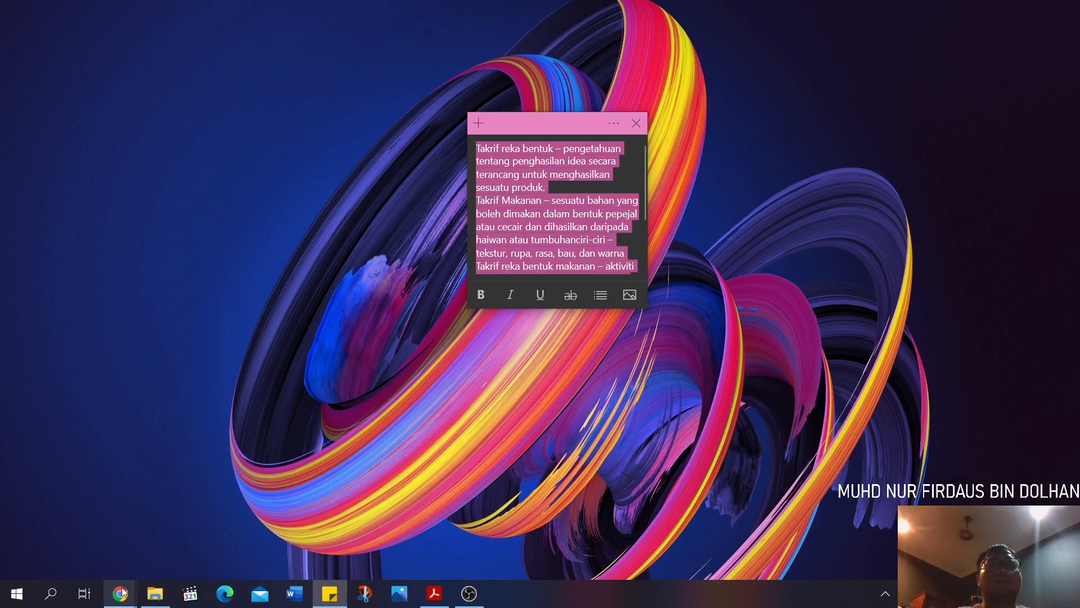
mouse_move(120, 593)
left_click(90, 543)
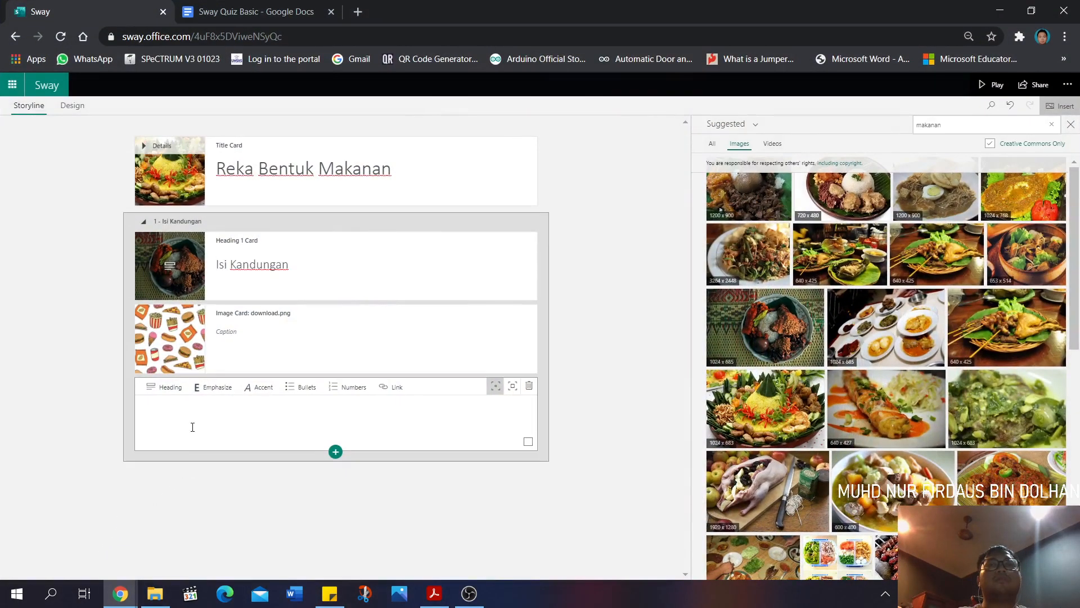
right_click(193, 423)
left_click(220, 310)
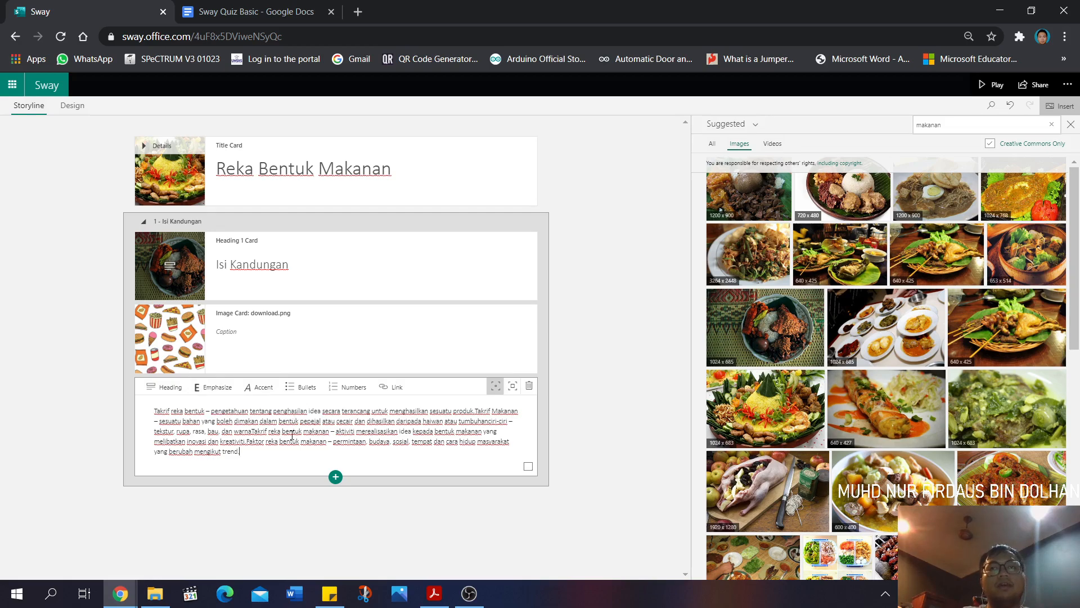
Apply Emphasize and Accent formatting to all the pasted text in the text card
left_click_drag(248, 463, 148, 409)
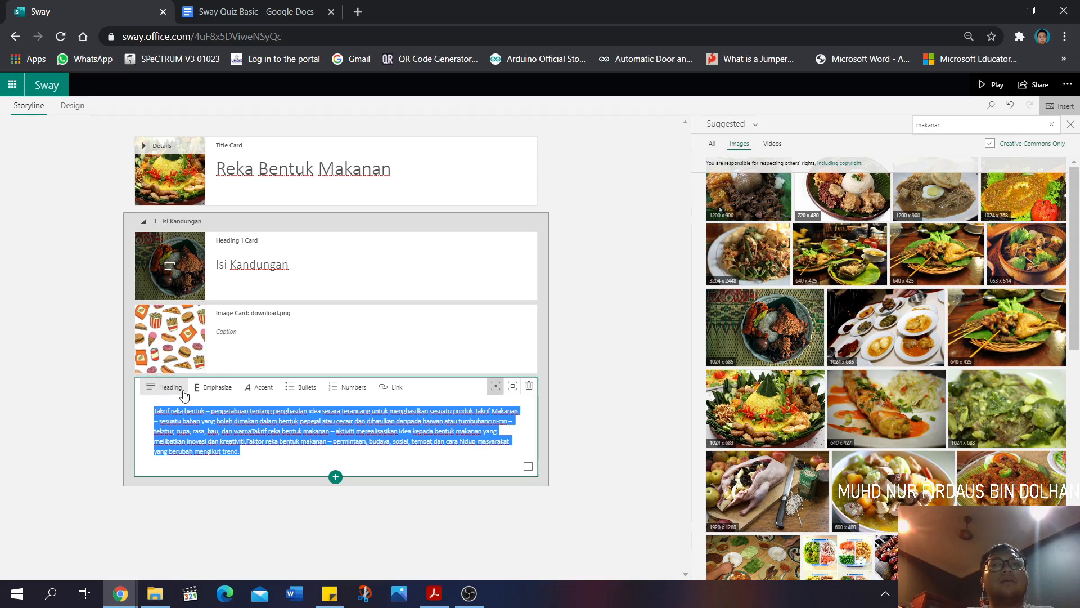
left_click(219, 390)
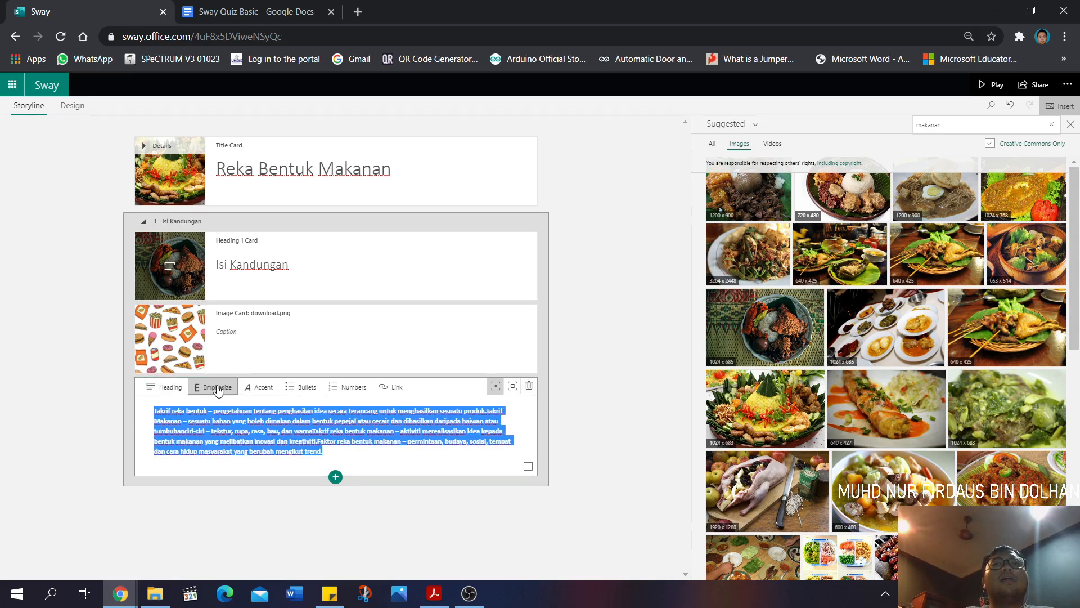
left_click(331, 454)
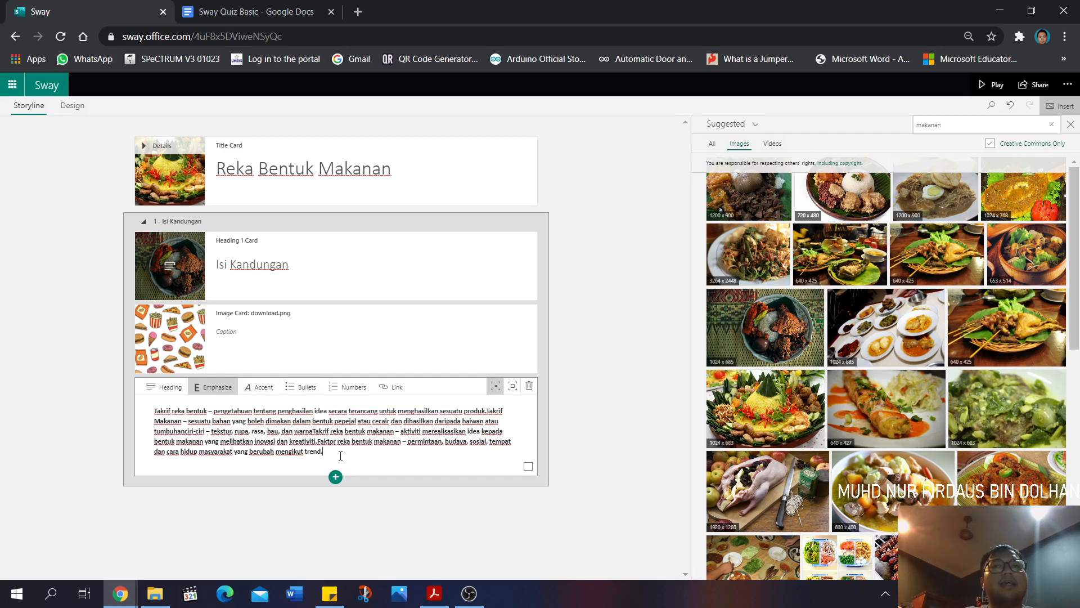
left_click_drag(340, 455, 145, 411)
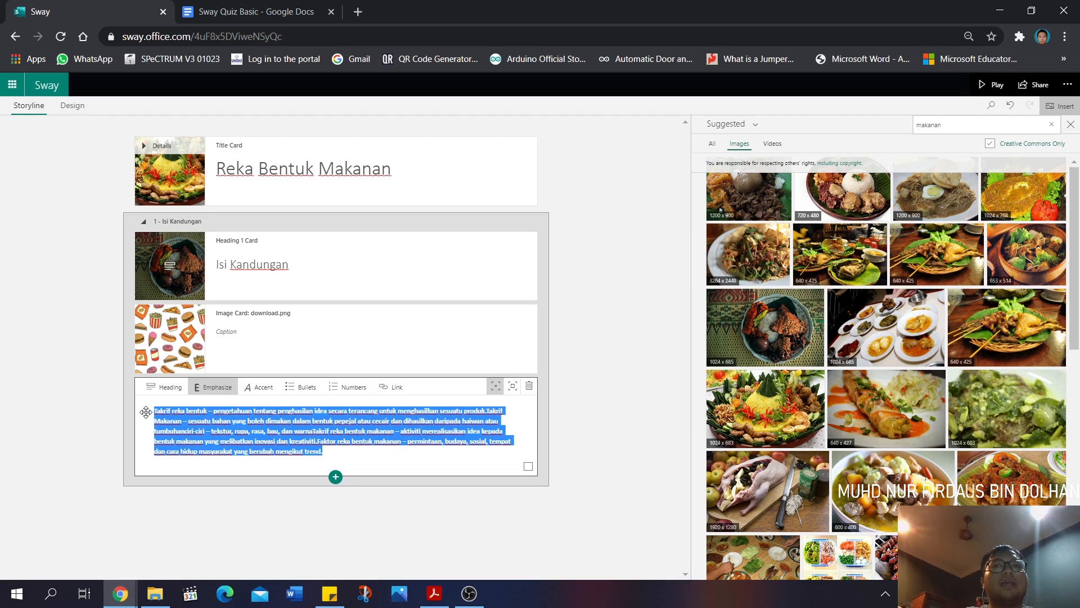
left_click(256, 393)
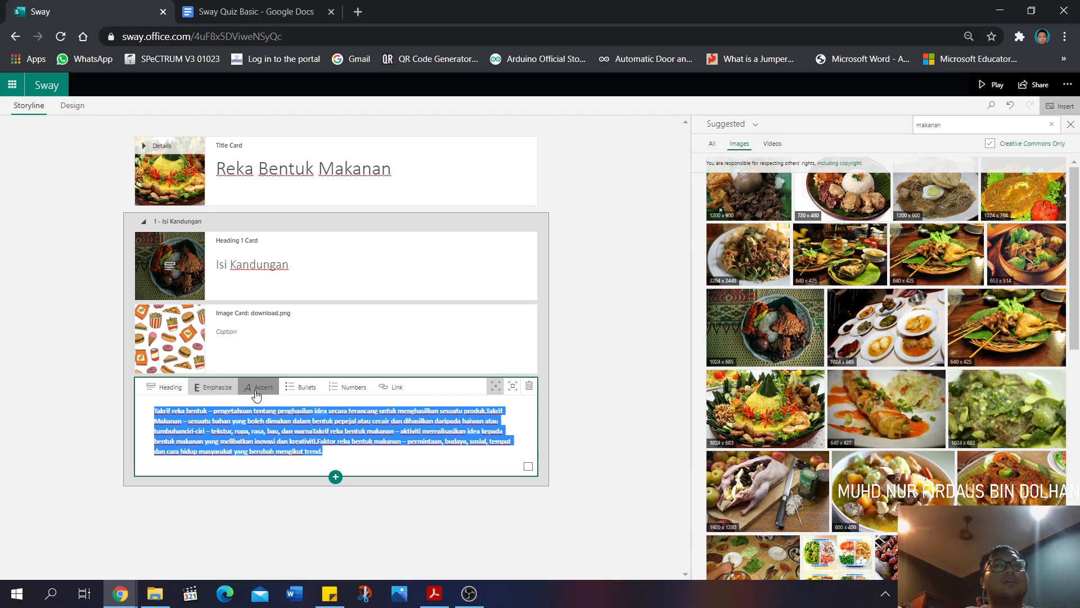
left_click(366, 448)
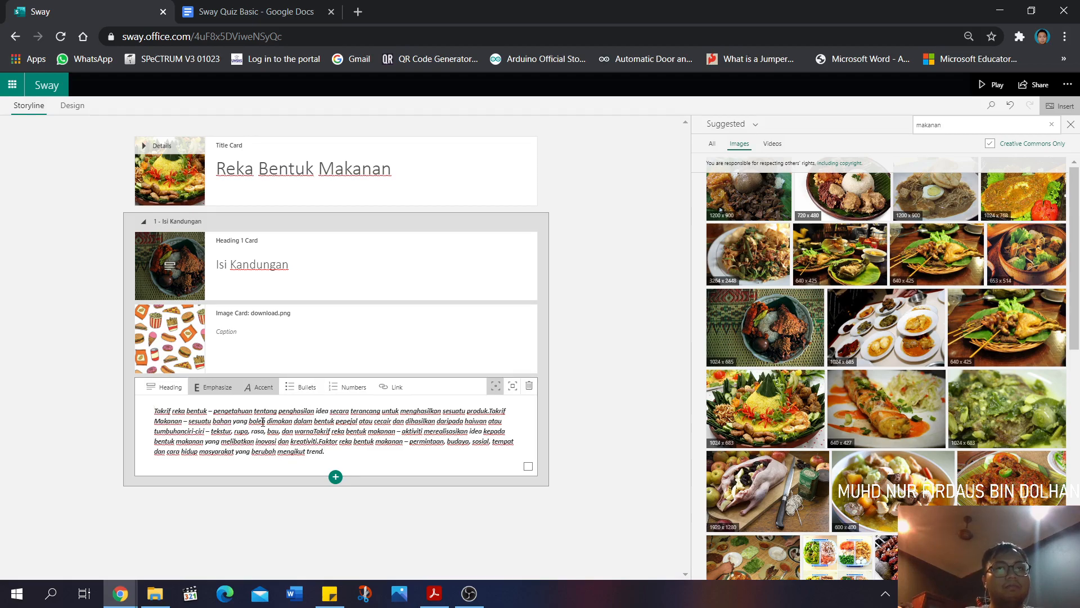
Try bullets on the pasted paragraph and change it to a numbered list
left_click(304, 387)
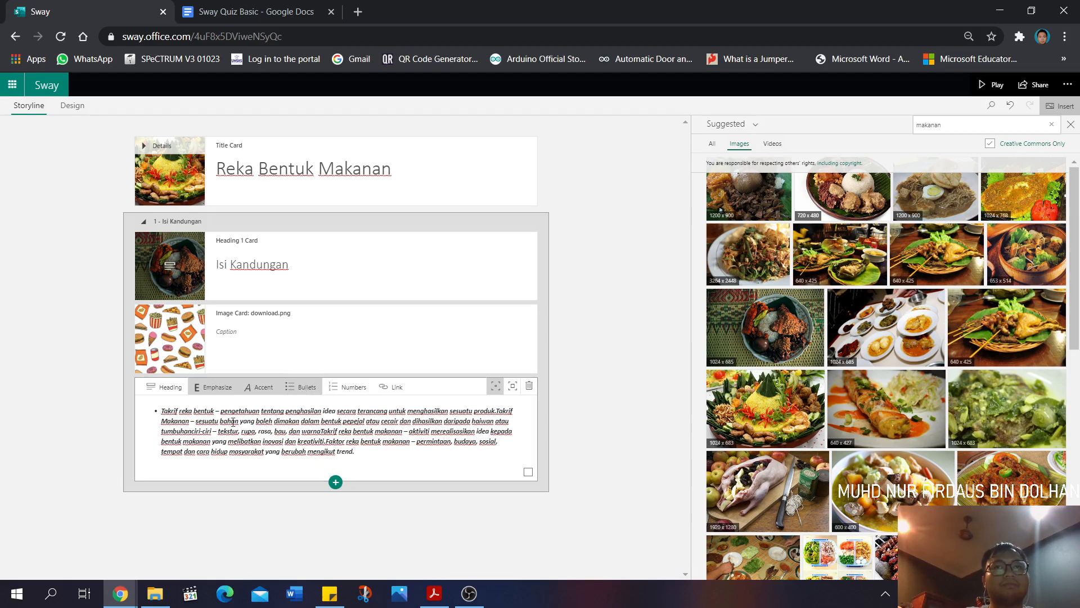
left_click(195, 425)
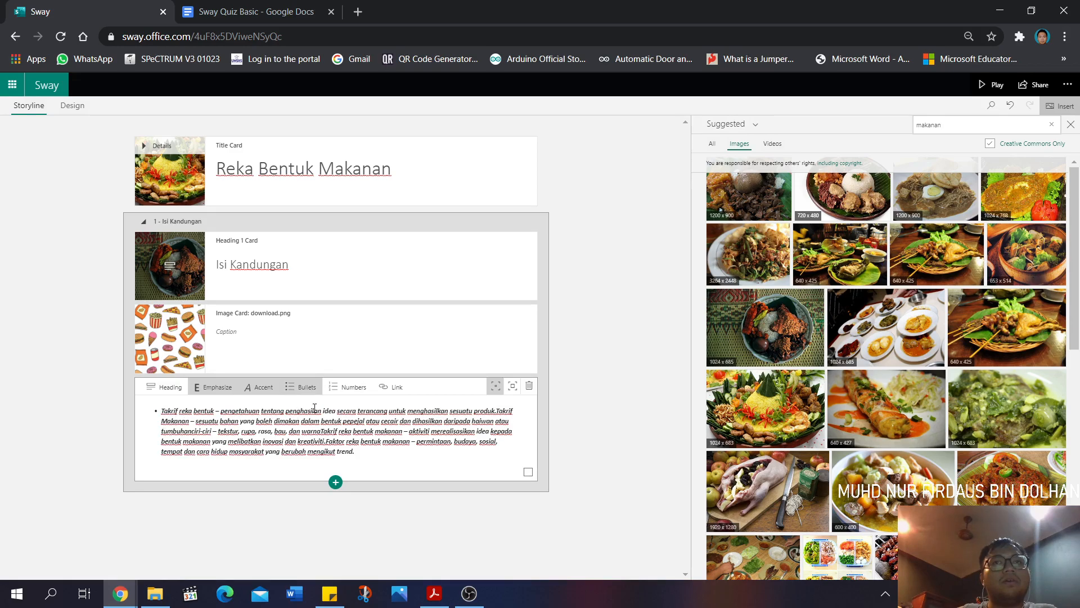
left_click(354, 388)
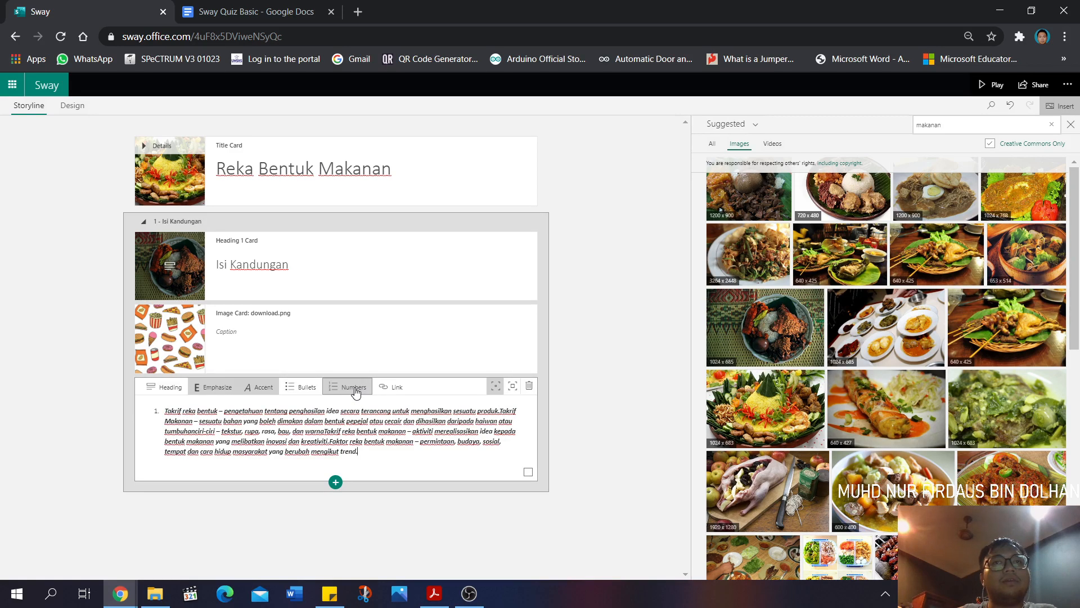
Split the numbered paragraph before "Makanan" and start an empty bullet on a new line below the text
left_click(166, 421)
key("Return")
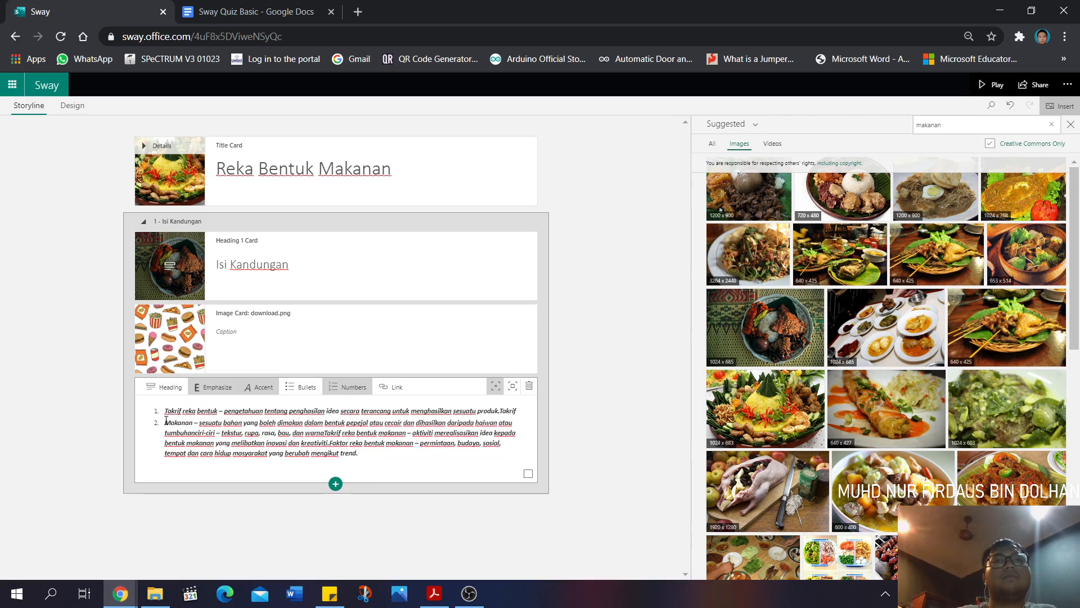
left_click(299, 392)
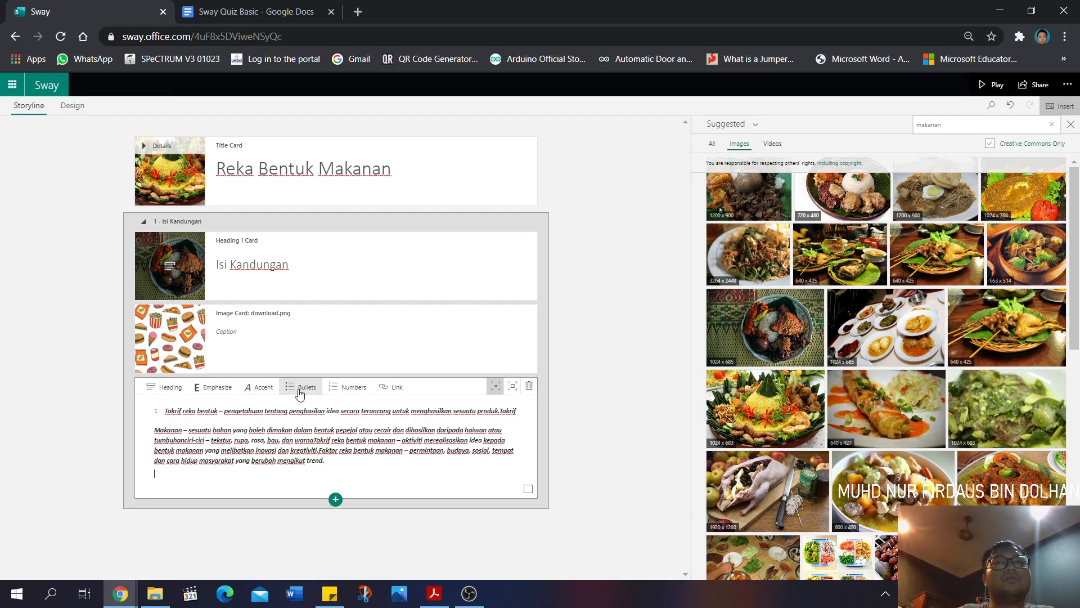
left_click(300, 393)
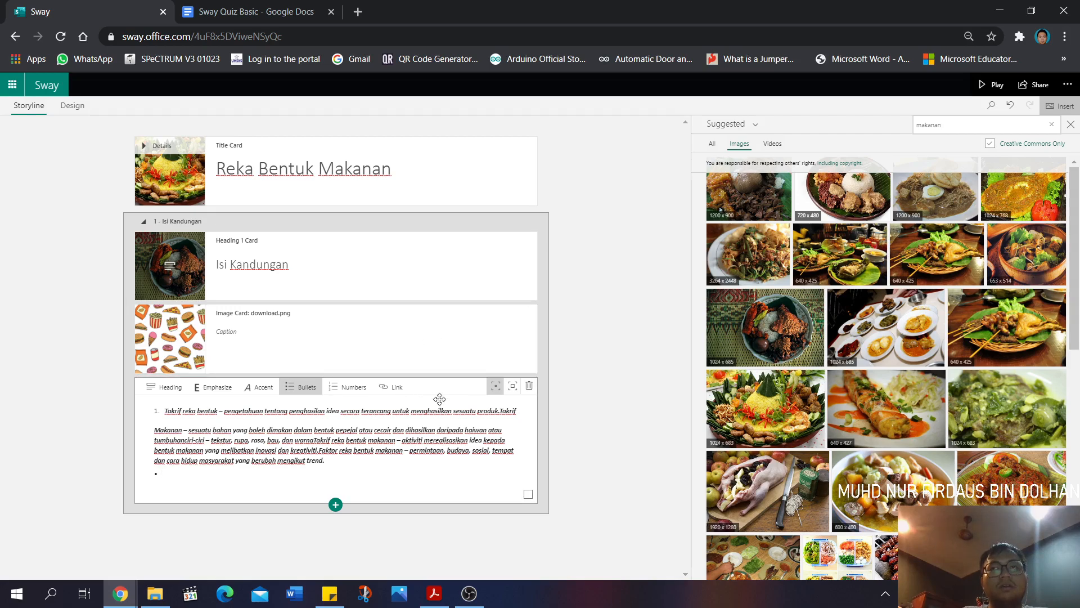
left_click(396, 387)
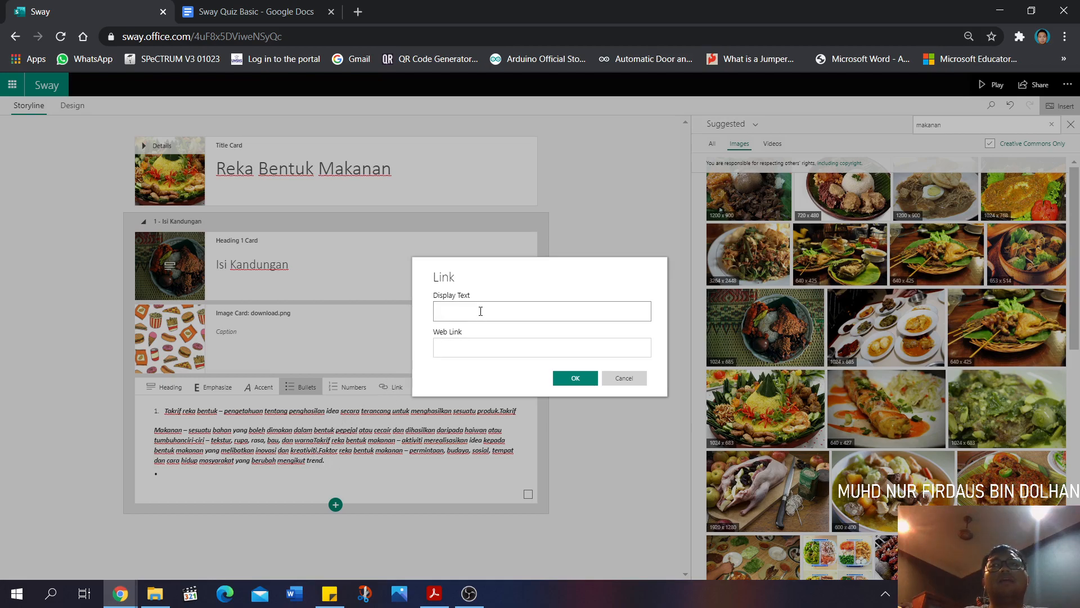
left_click(470, 349)
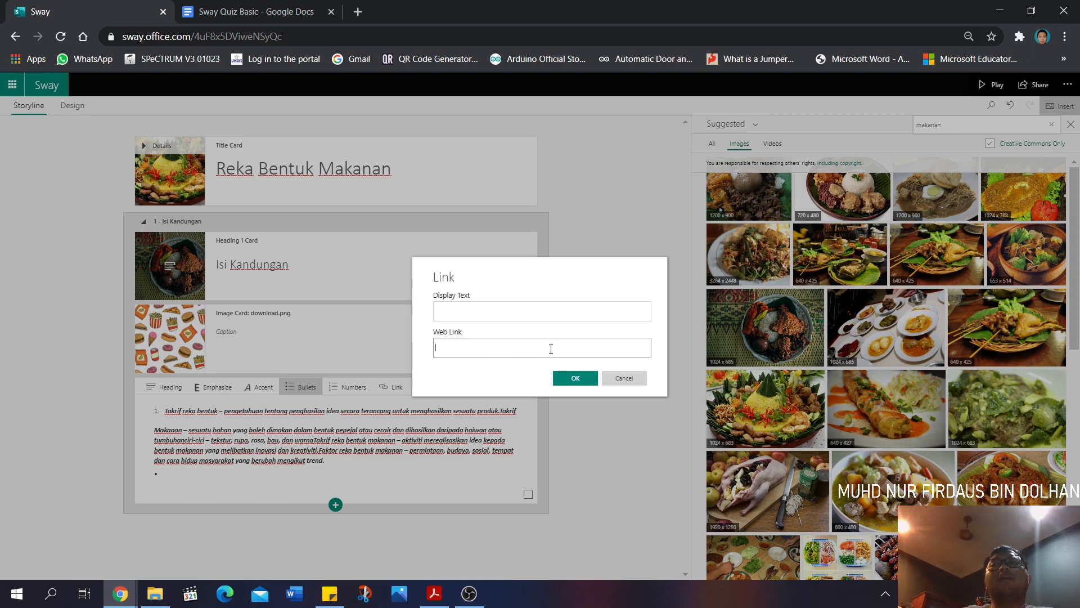
left_click(509, 310)
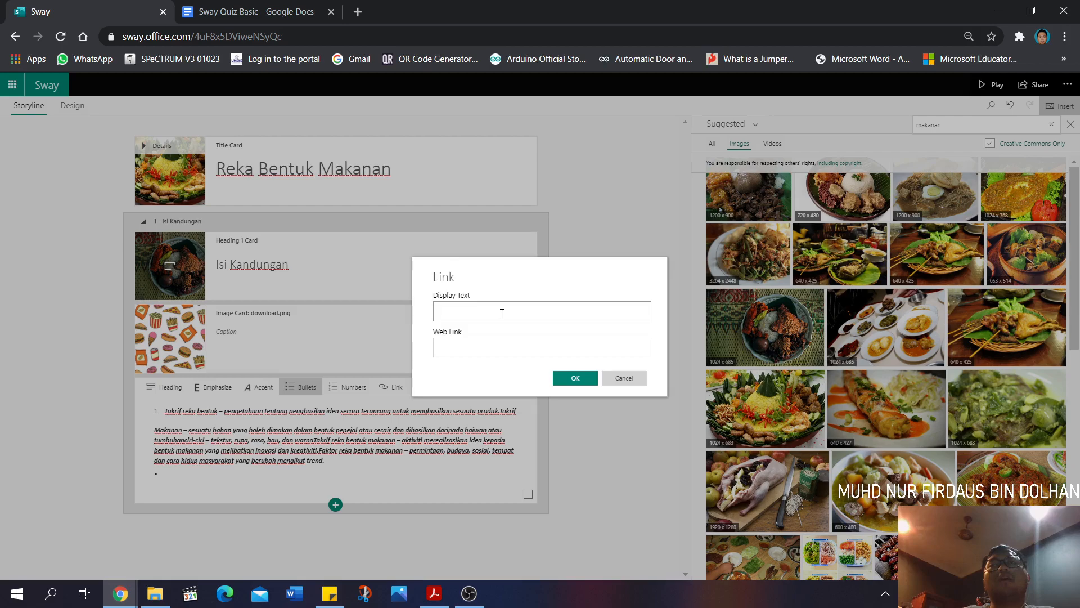
left_click(474, 349)
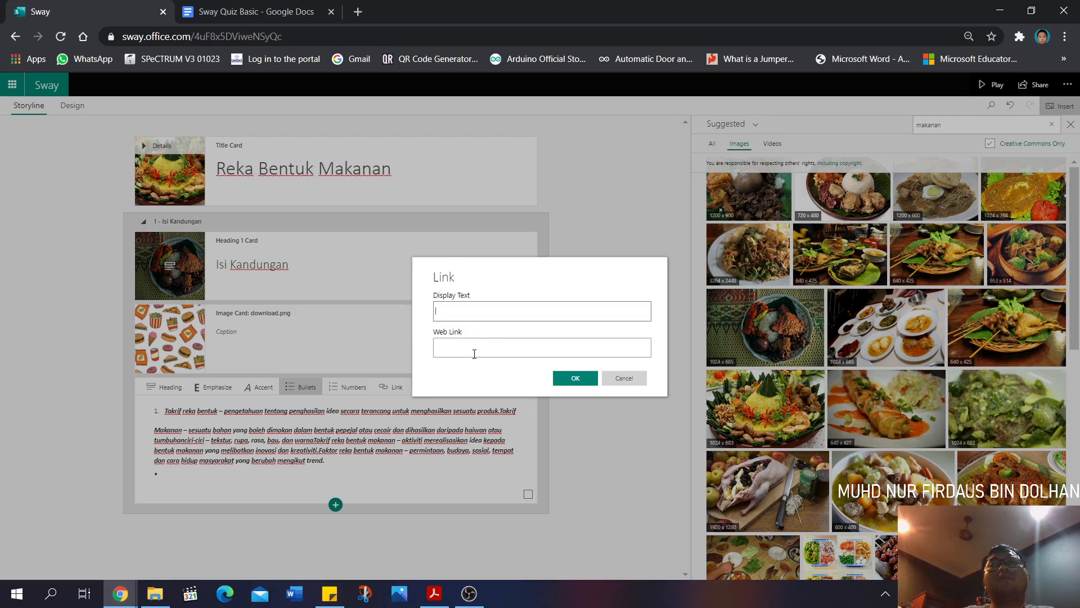
left_click(622, 379)
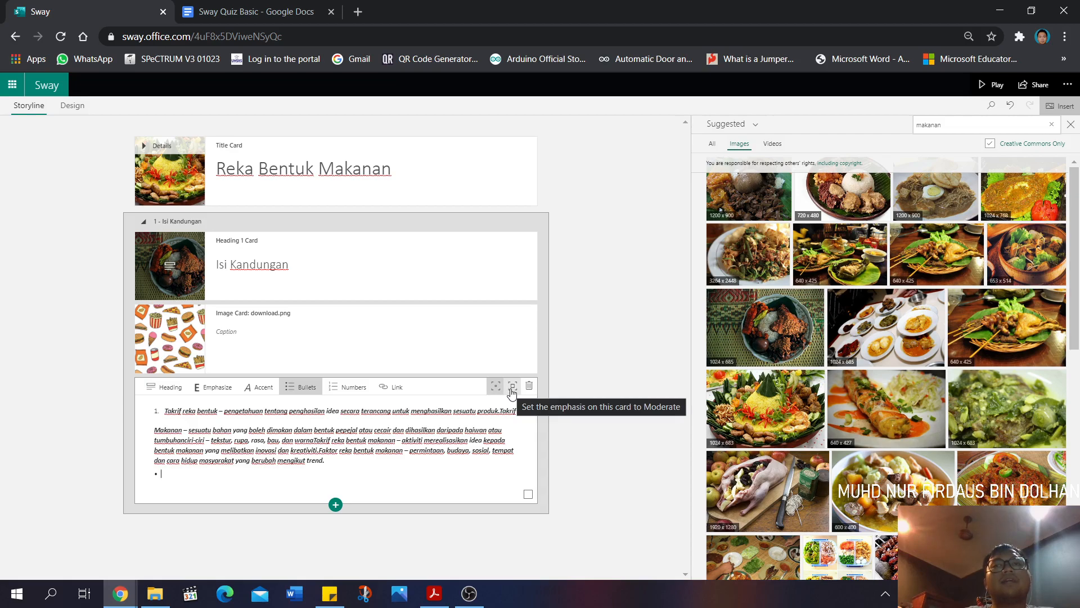
Set the emphasis of the "Takrif reka bentuk" text card to Moderate
left_click(512, 388)
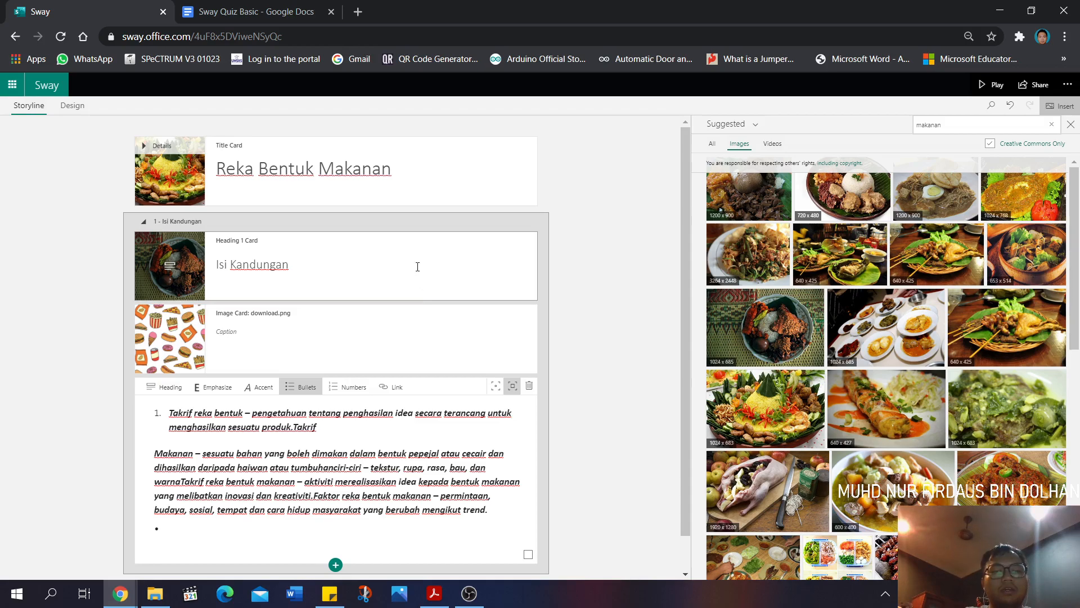
left_click(192, 328)
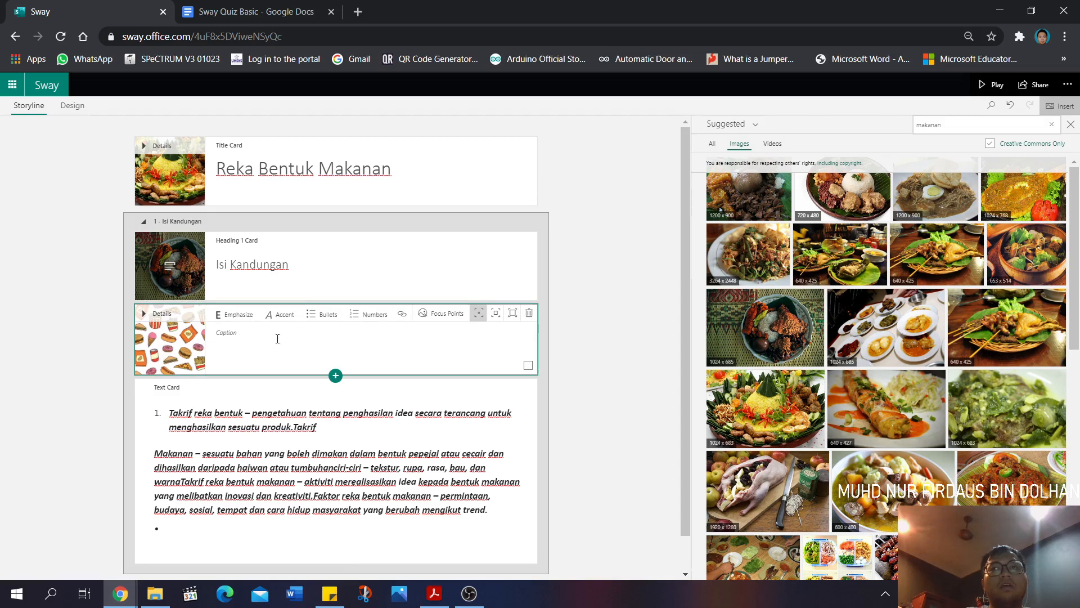
left_click(178, 269)
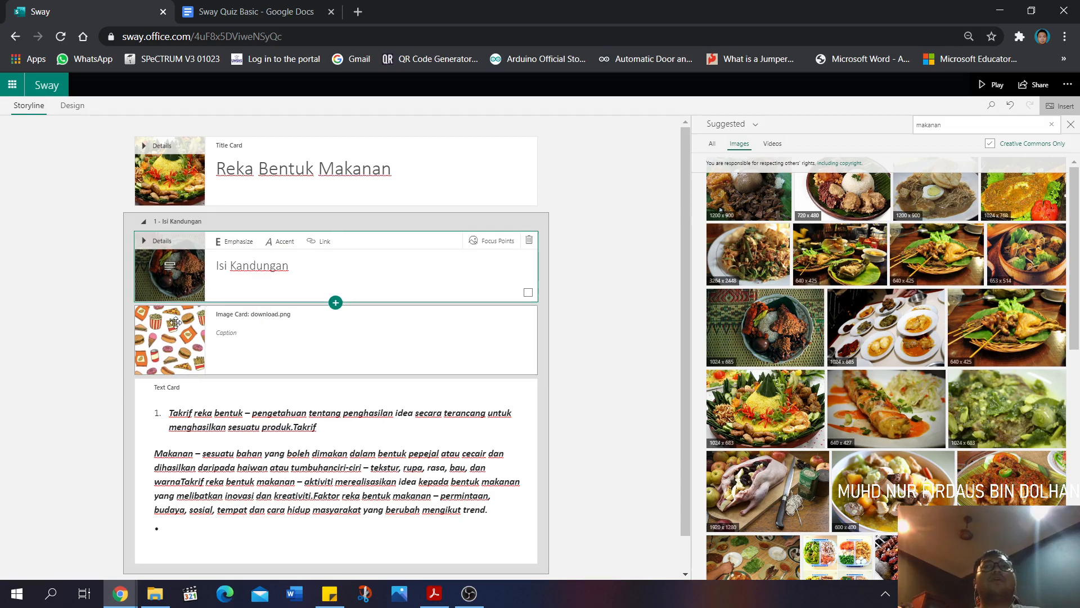
left_click(175, 345)
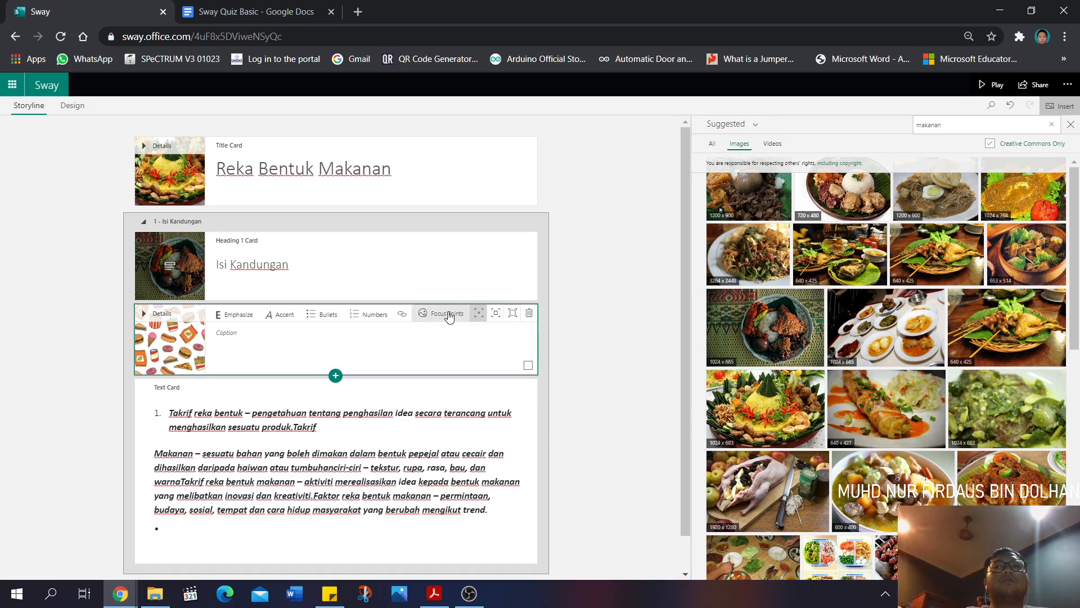
Open the focus points of the "Isi Kandungan" heading's image and try marking the entire image as important
left_click(171, 260)
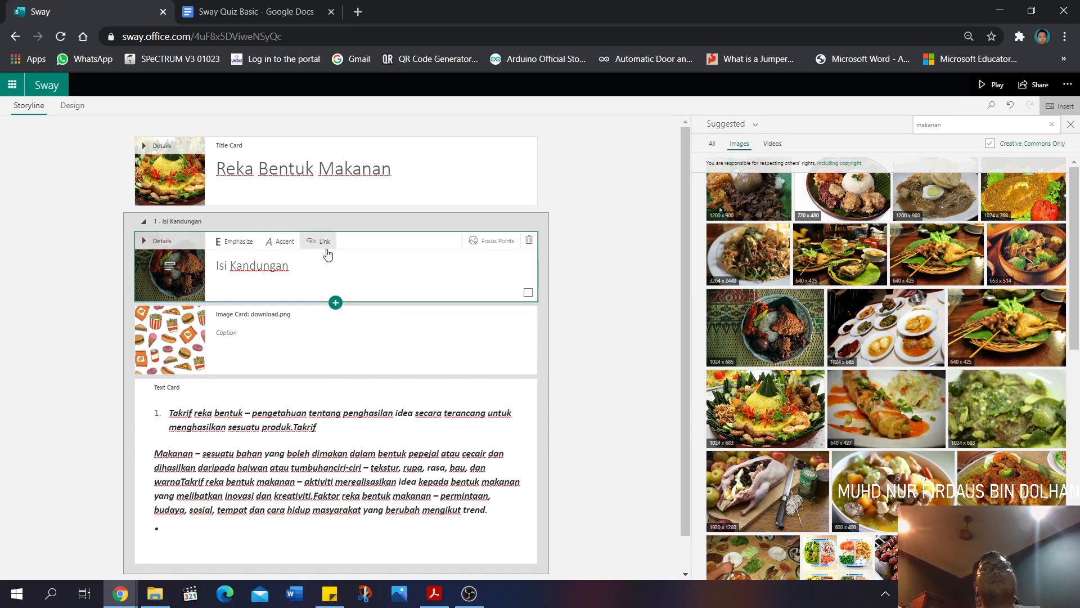
left_click(483, 245)
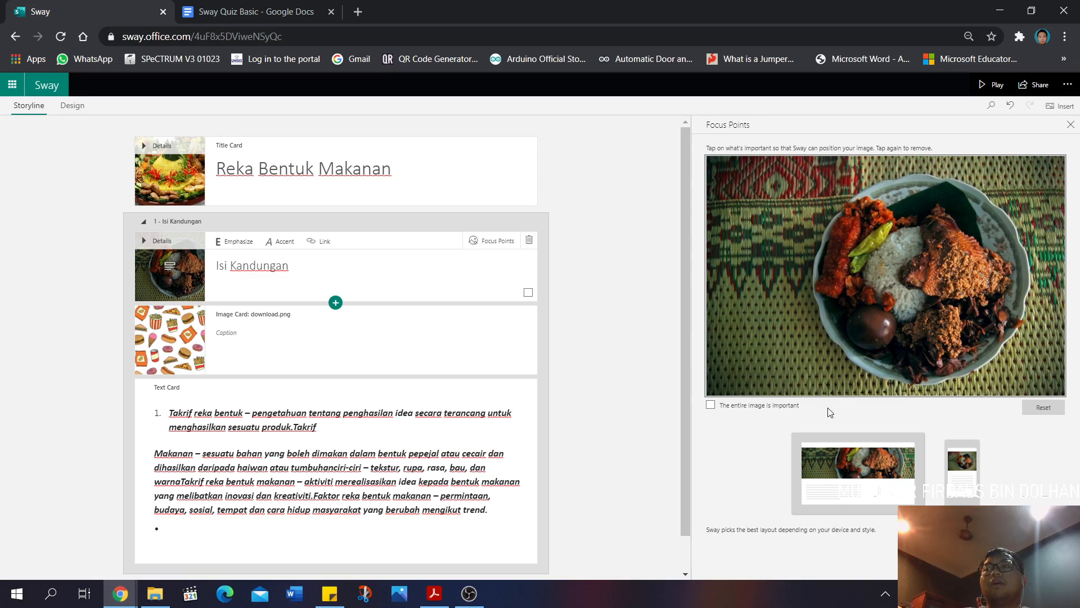
left_click(711, 406)
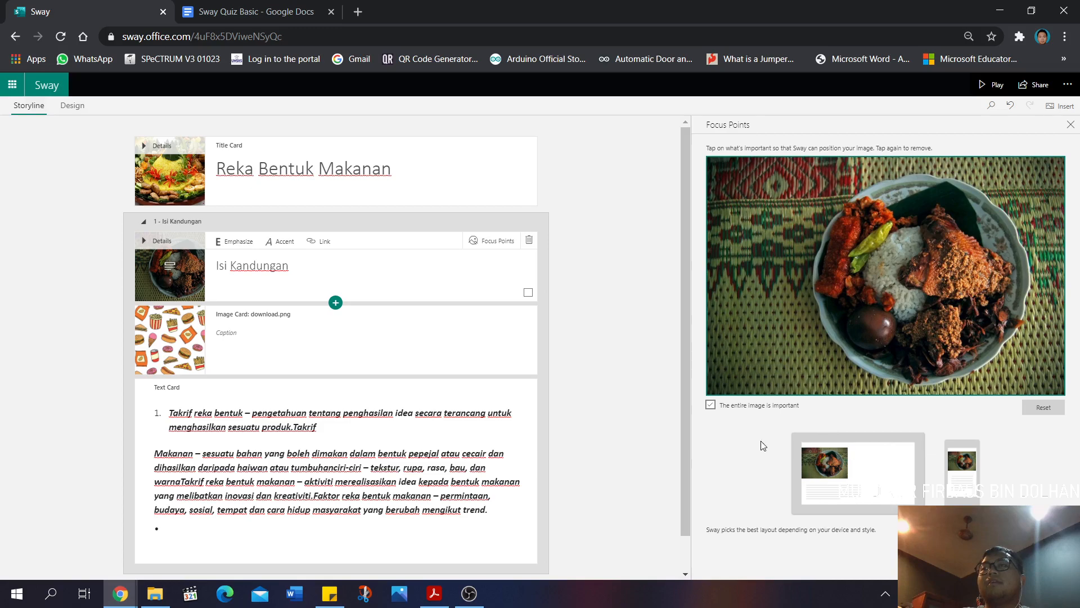
left_click(710, 406)
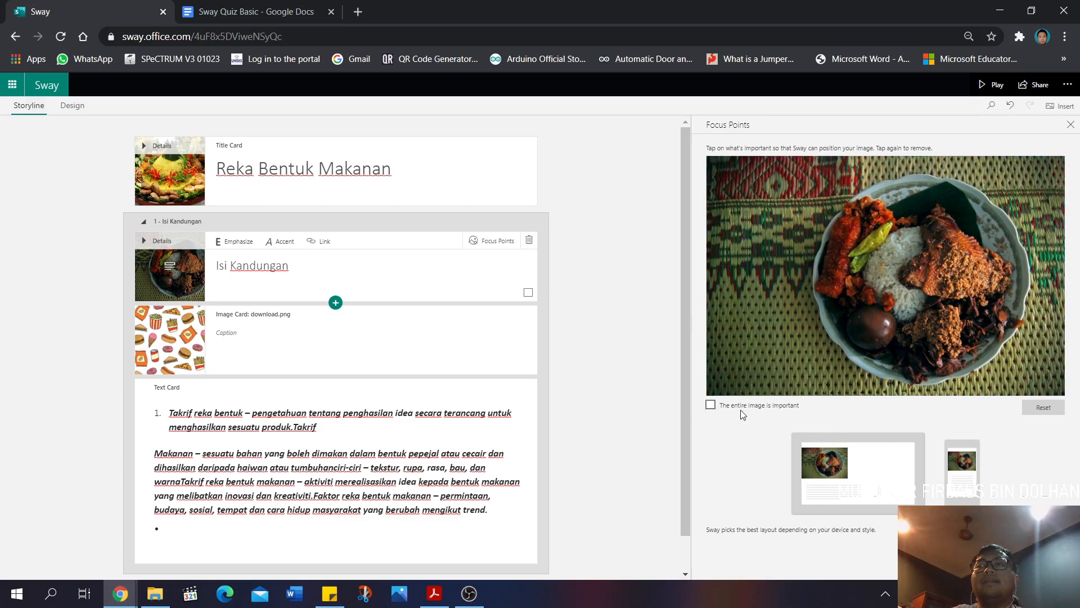
Place four focus points on the plated food, over the egg, the red side dish, the dark meat and the rice, and close the focus points
left_click(888, 330)
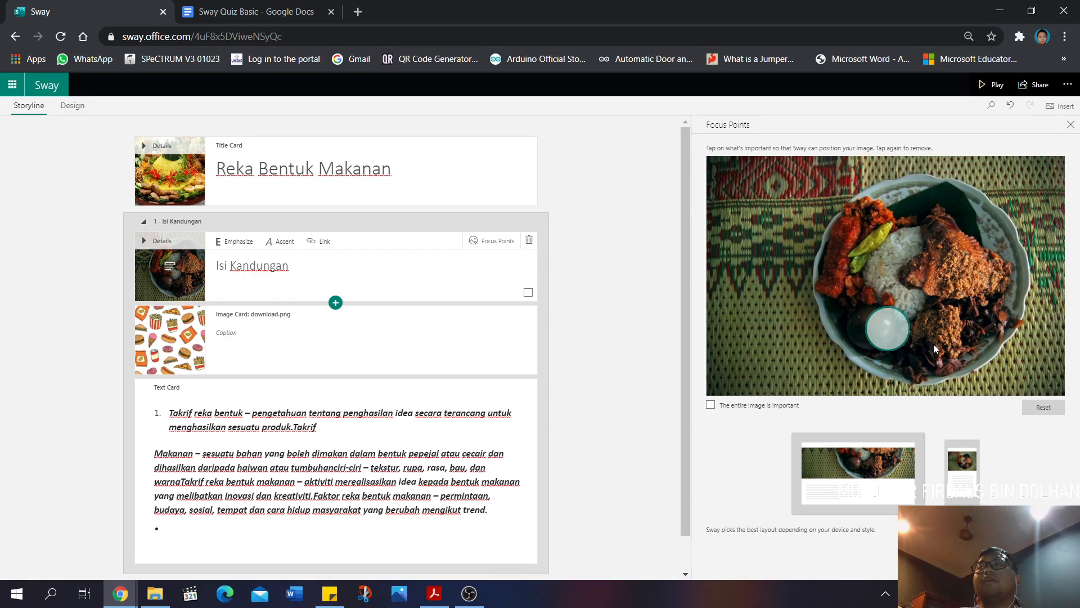
left_click(841, 264)
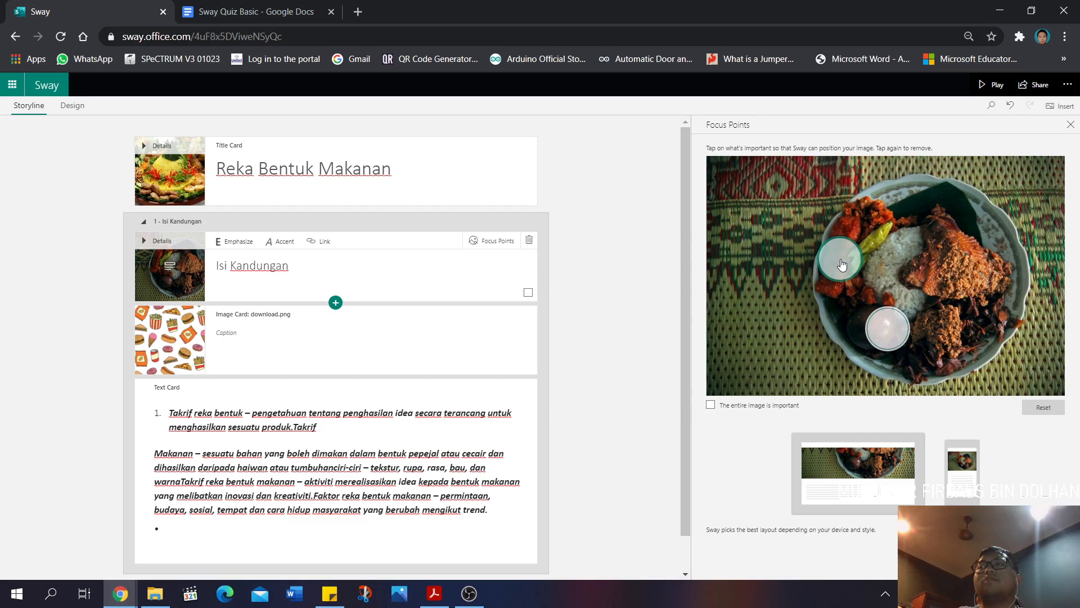
left_click(954, 329)
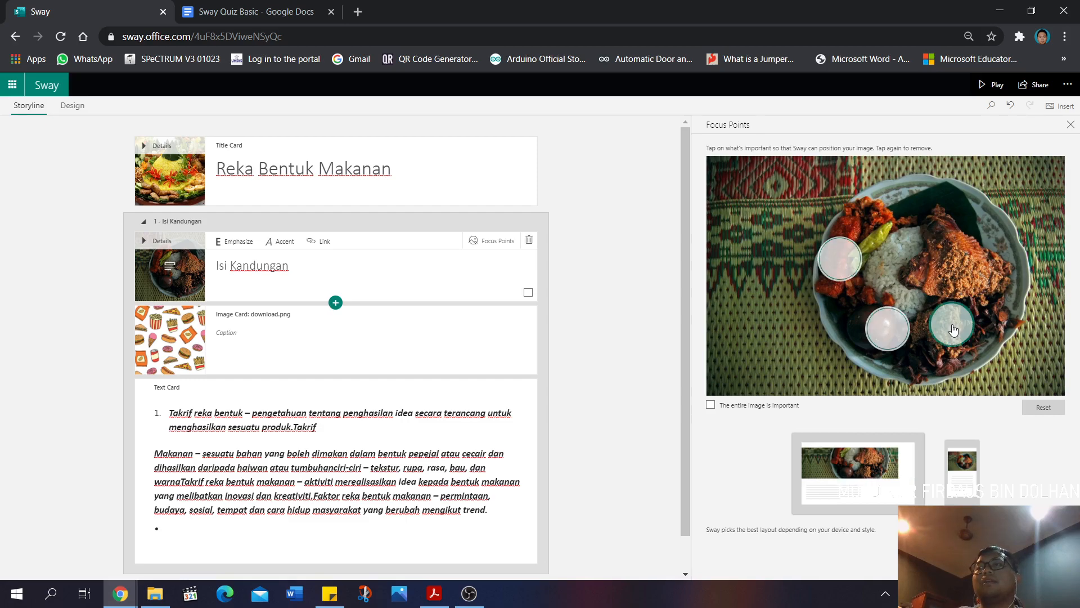
left_click(916, 288)
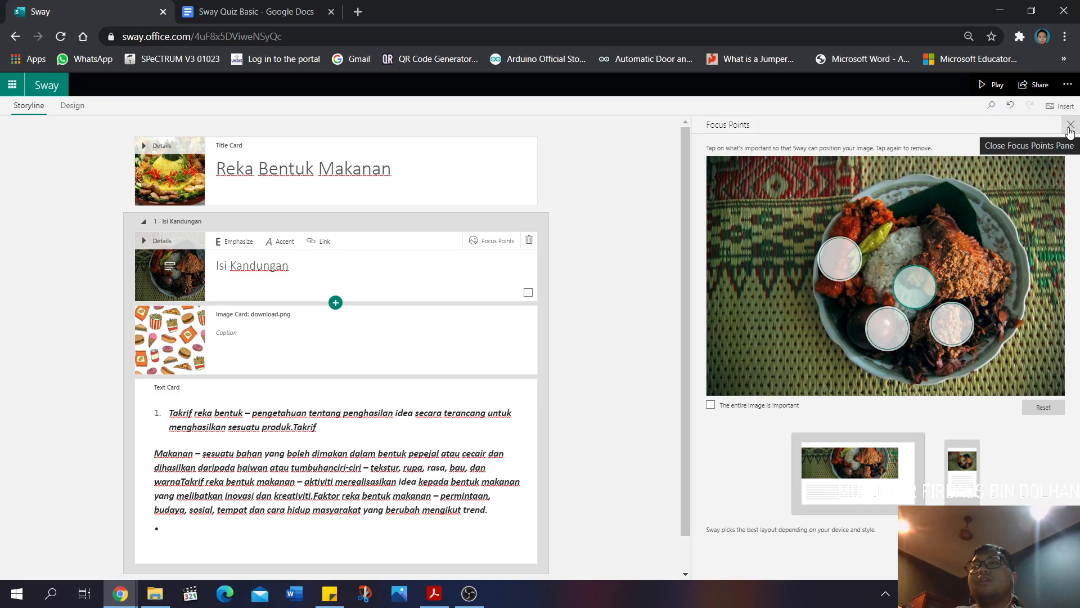
left_click(1070, 128)
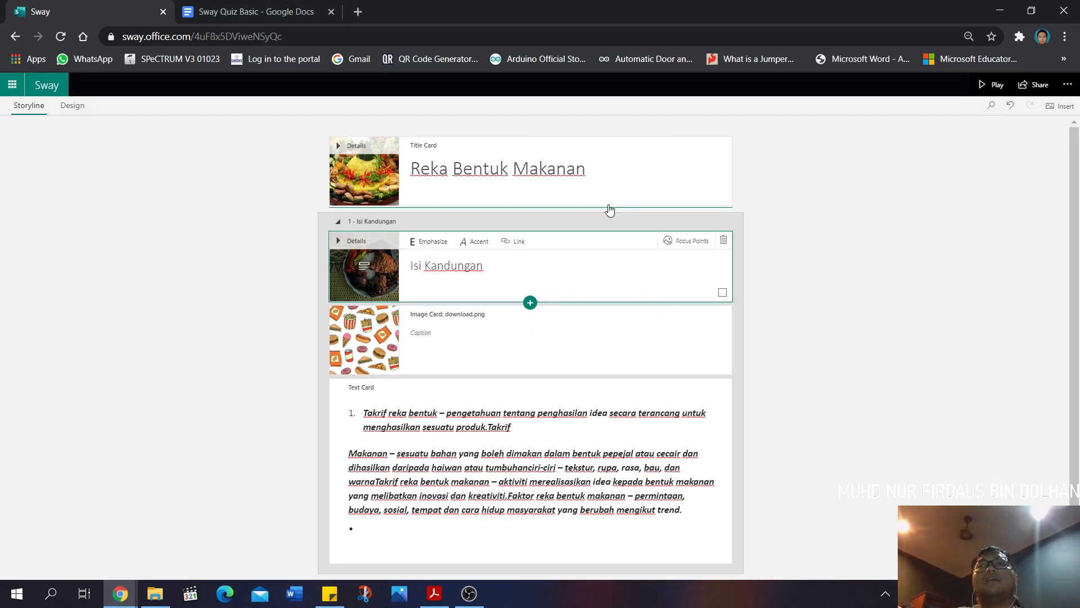
left_click(693, 241)
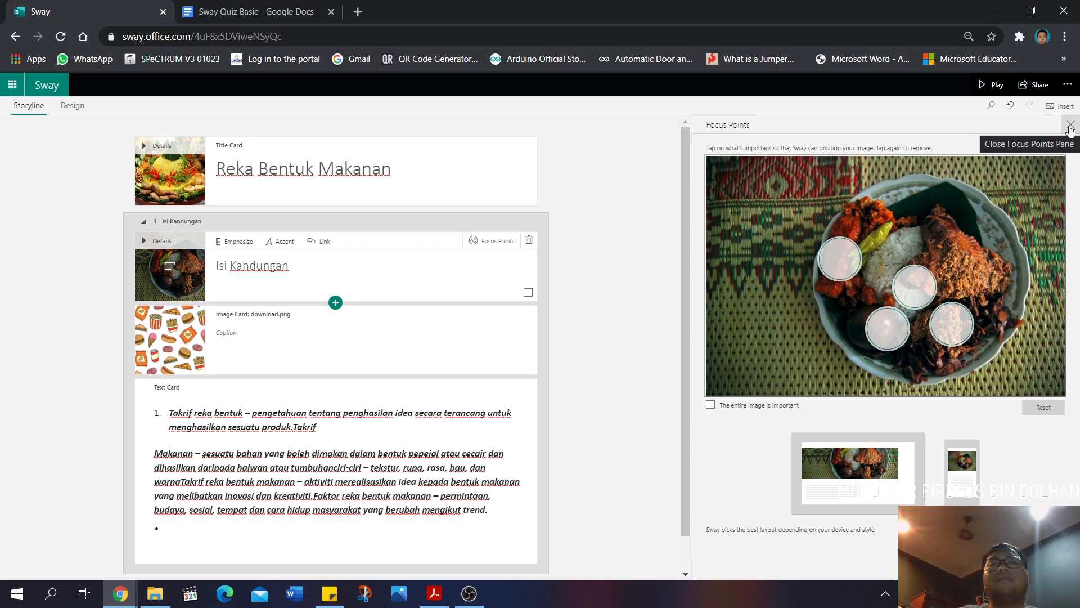
left_click(1071, 127)
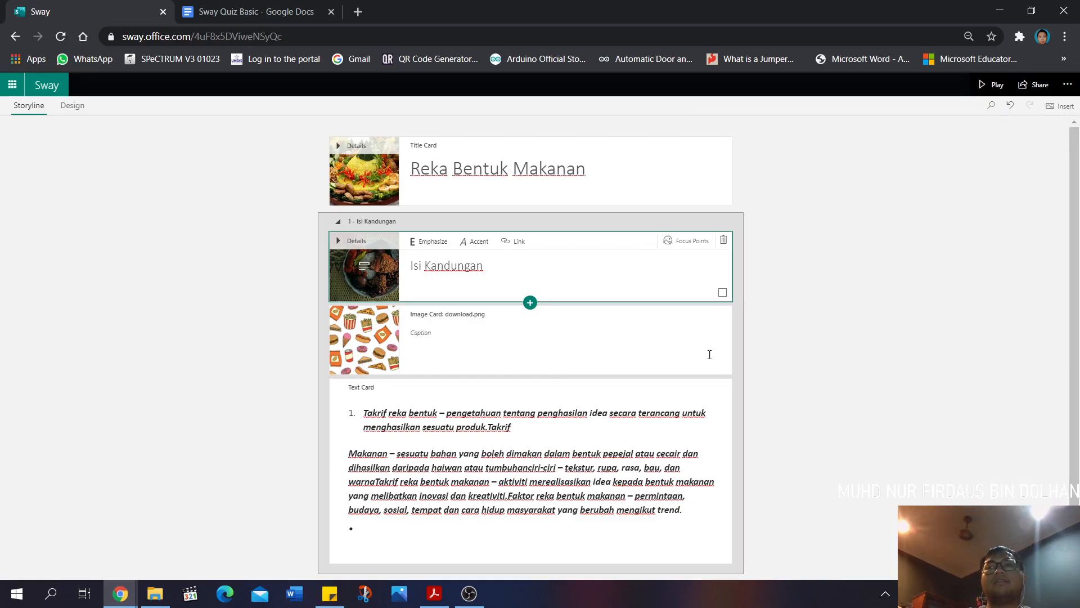
Add a Heading 2 card below the text card in the "Isi Kandungan" section
scroll(807, 373, "down", 1)
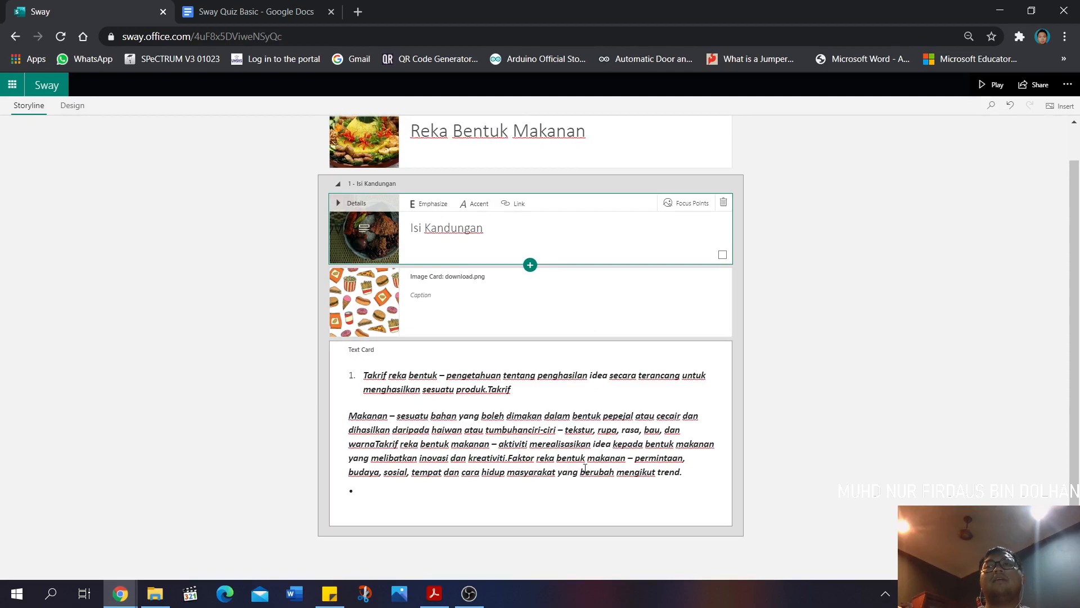
left_click(538, 514)
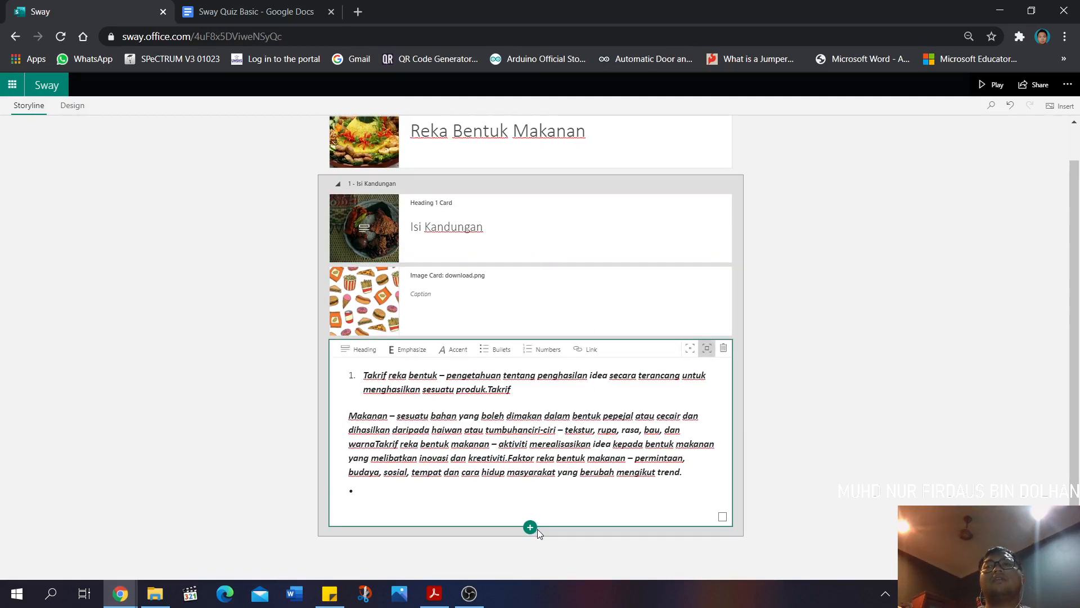
left_click(530, 527)
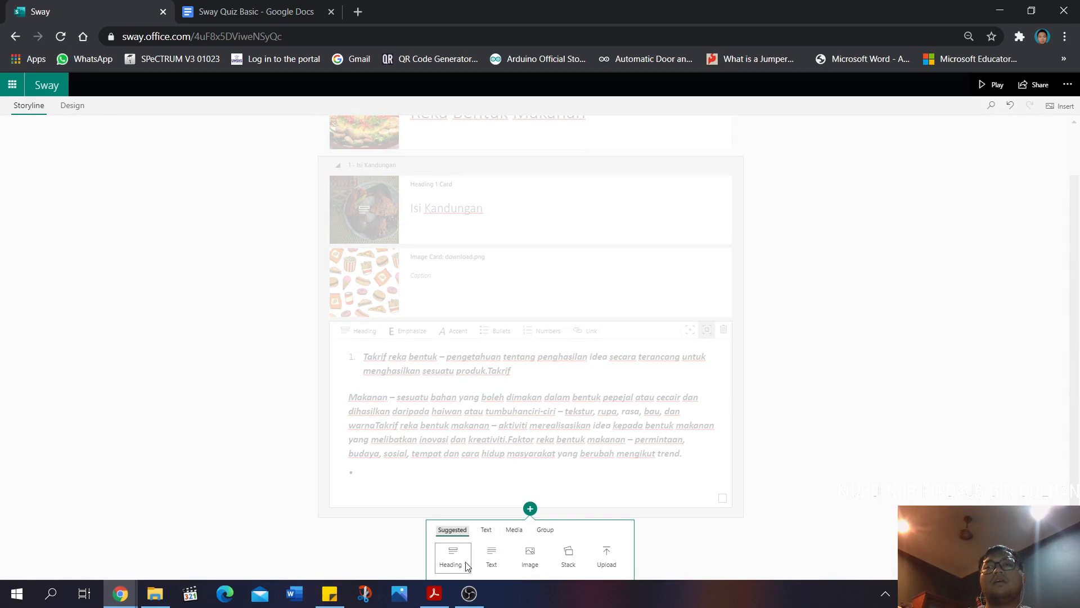
left_click(486, 532)
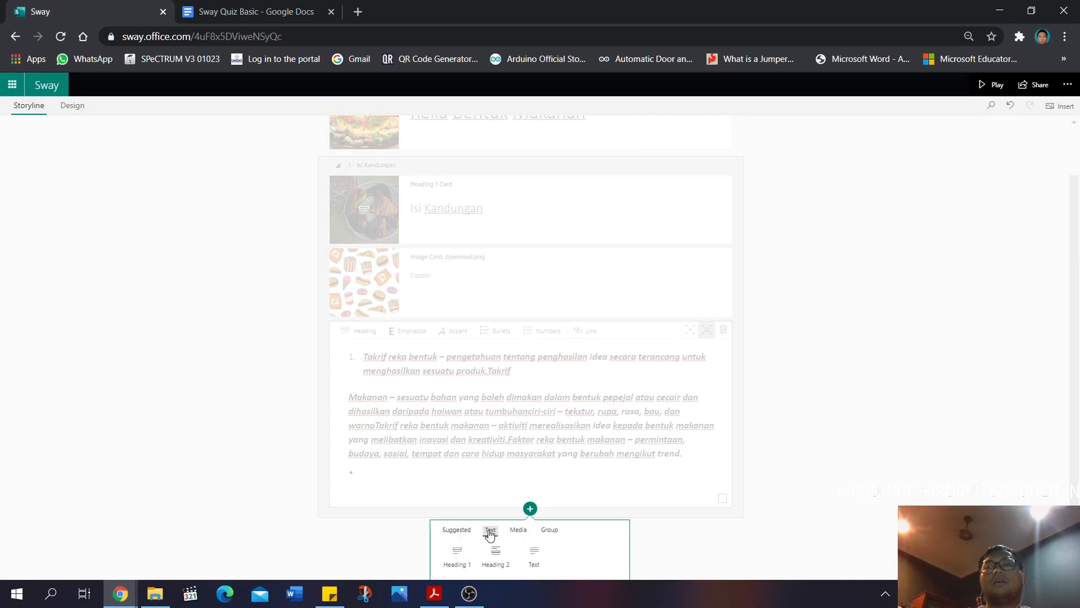
left_click(498, 564)
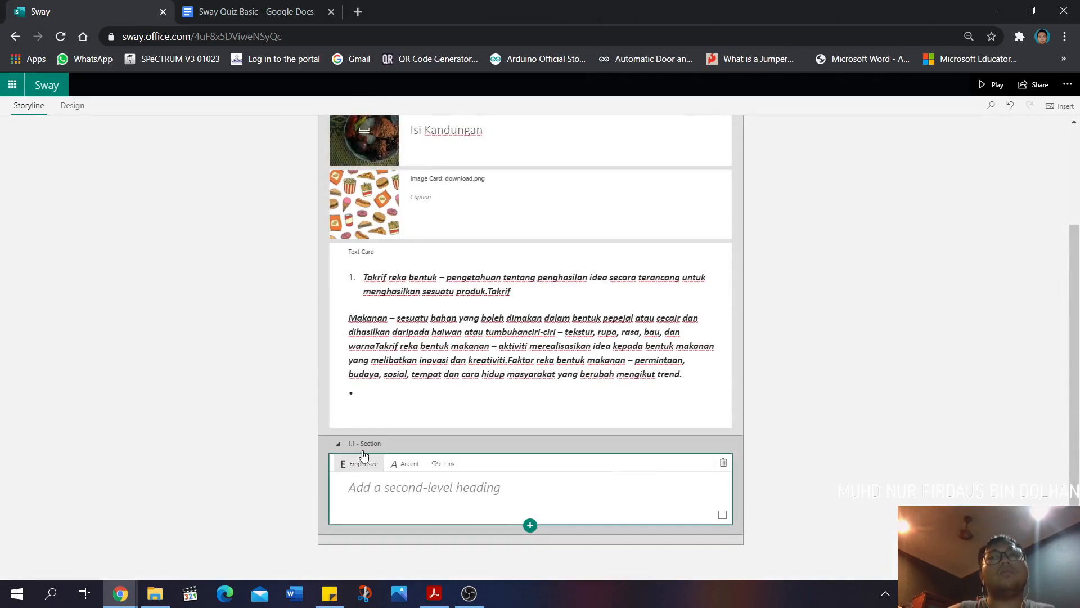
scroll(389, 445, "up", 2)
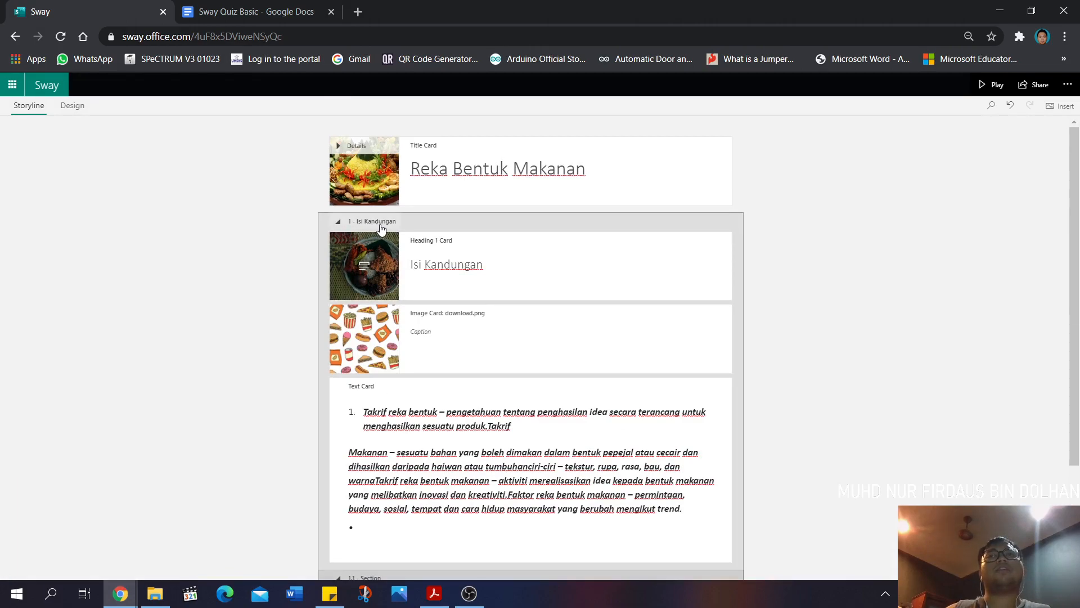
scroll(450, 265, "down", 2)
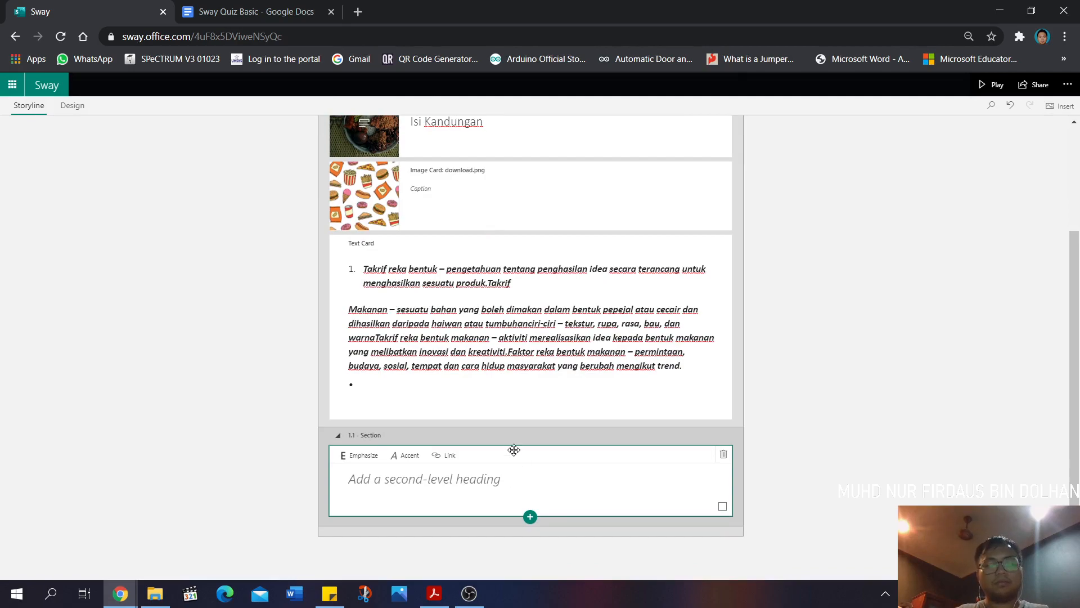
Enter "dvdvfvfvvfv" as the second-level heading in the new card
left_click(475, 485)
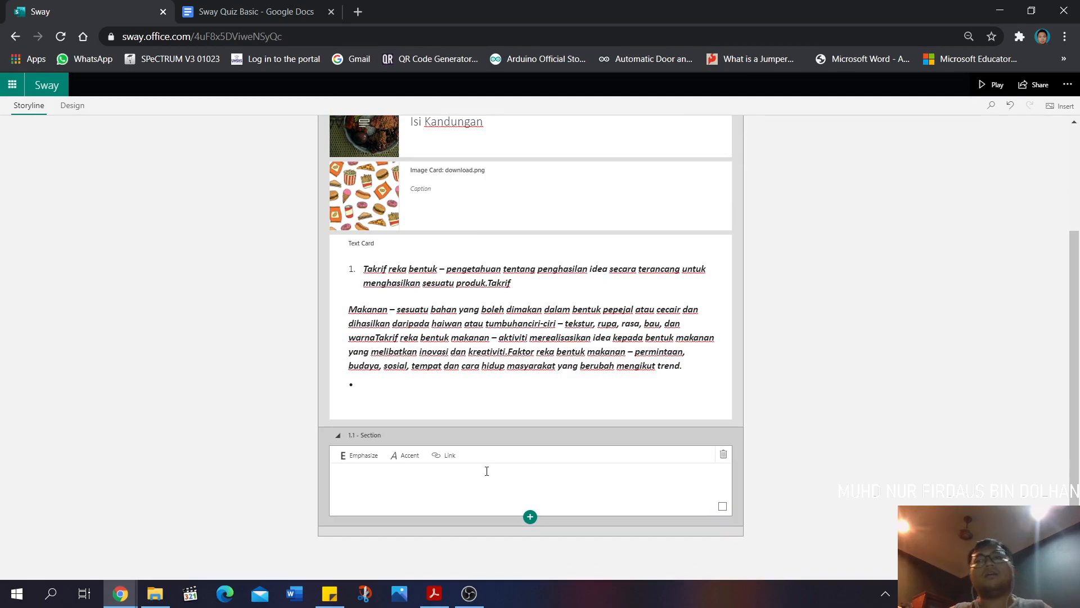
left_click(439, 493)
type("dvdvfvfvvfv")
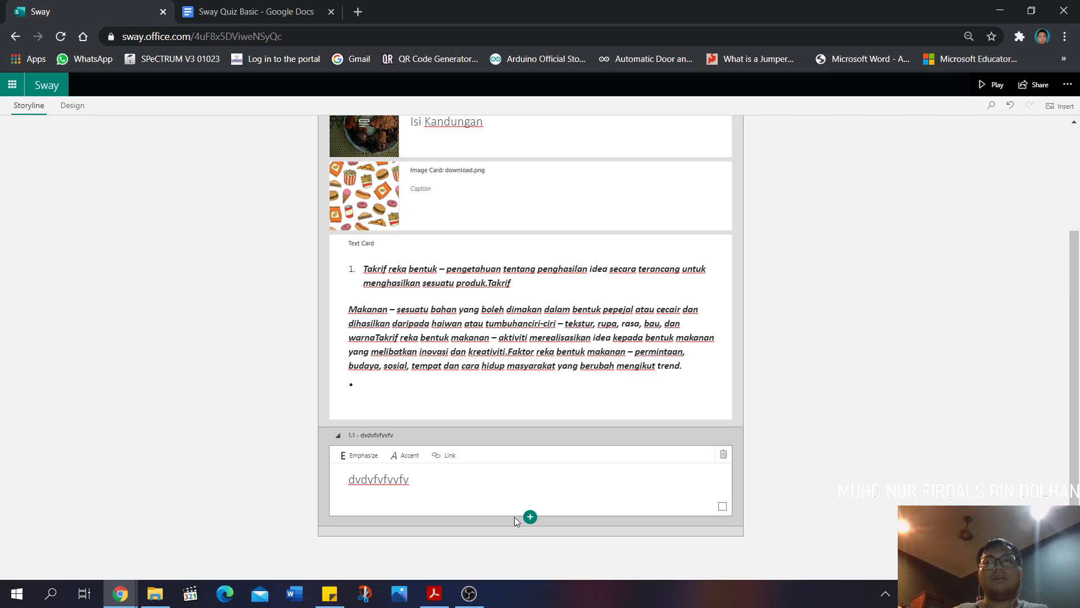
left_click(530, 516)
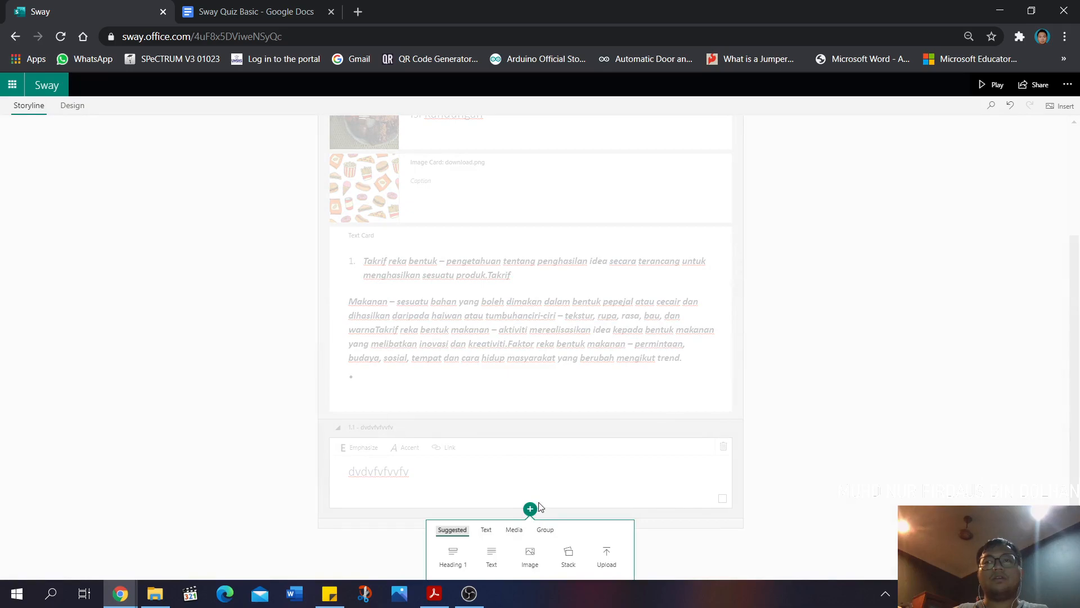
left_click(581, 501)
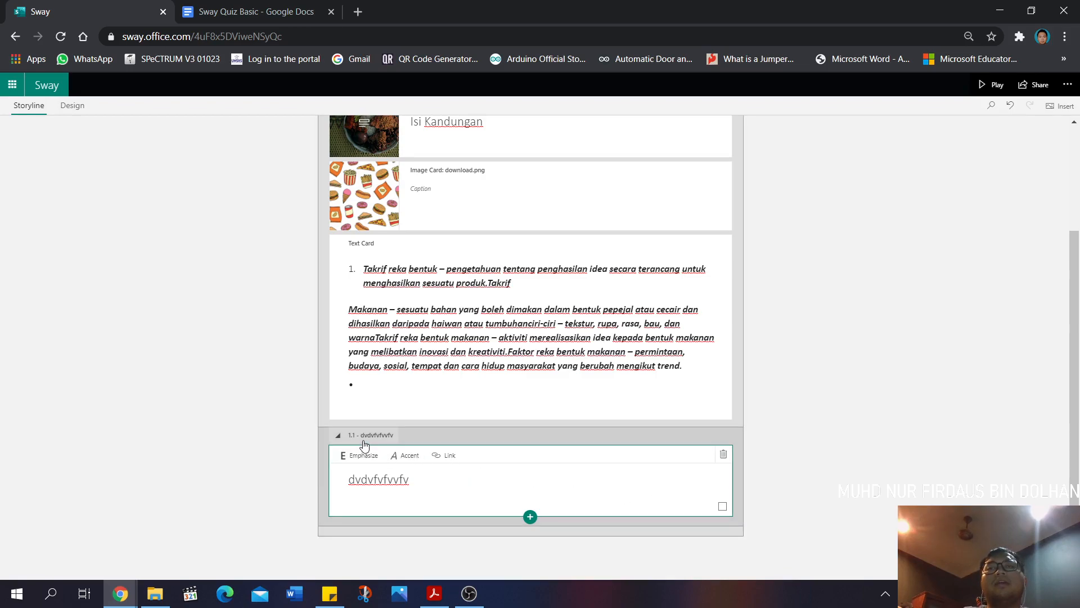
Add an Automatic group below the "dvdvfvfvvfv" heading card
left_click(530, 519)
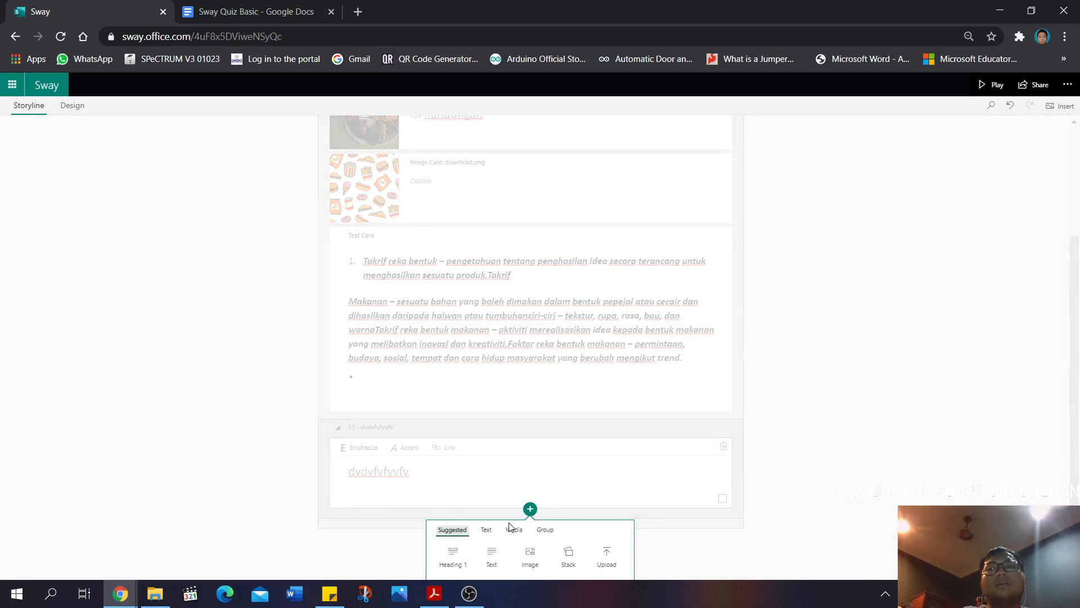
left_click(545, 531)
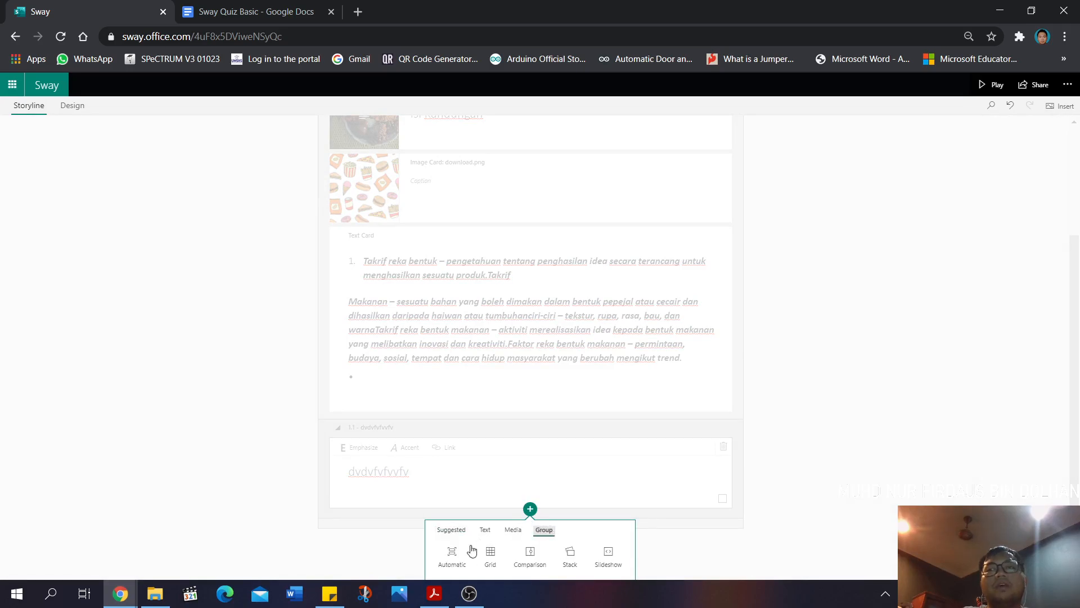
left_click(454, 558)
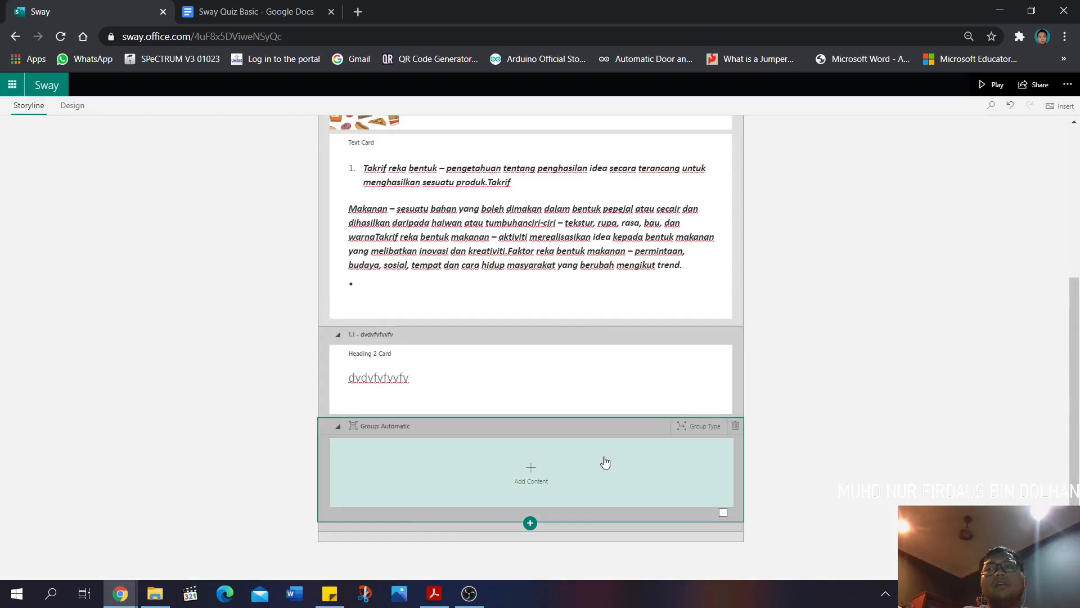
Add four food pictures from the suggested "makanan" images to the Automatic group as image cards
left_click(548, 482)
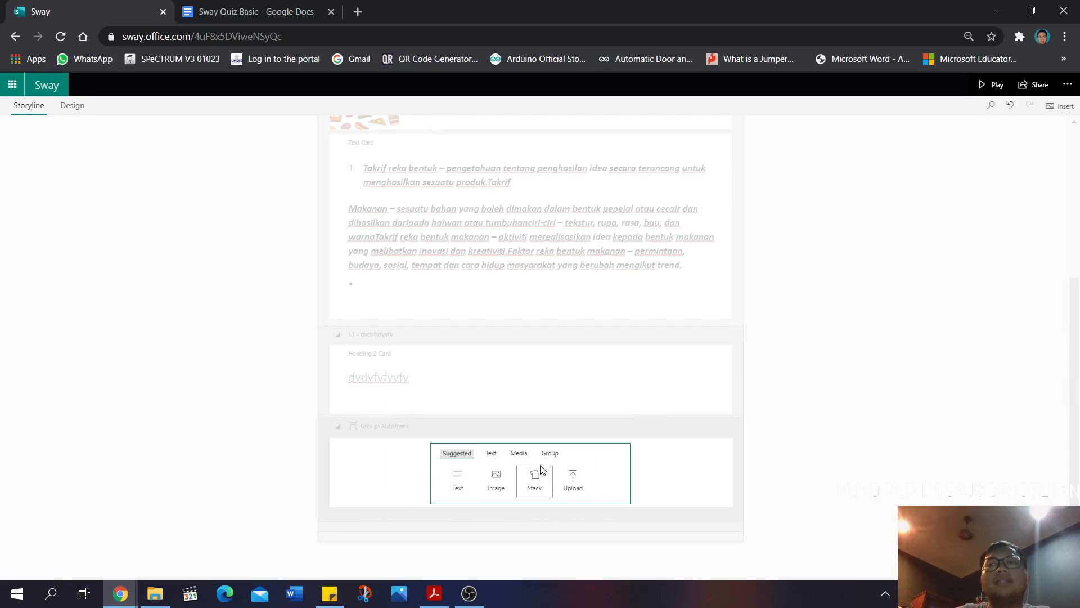
left_click(497, 477)
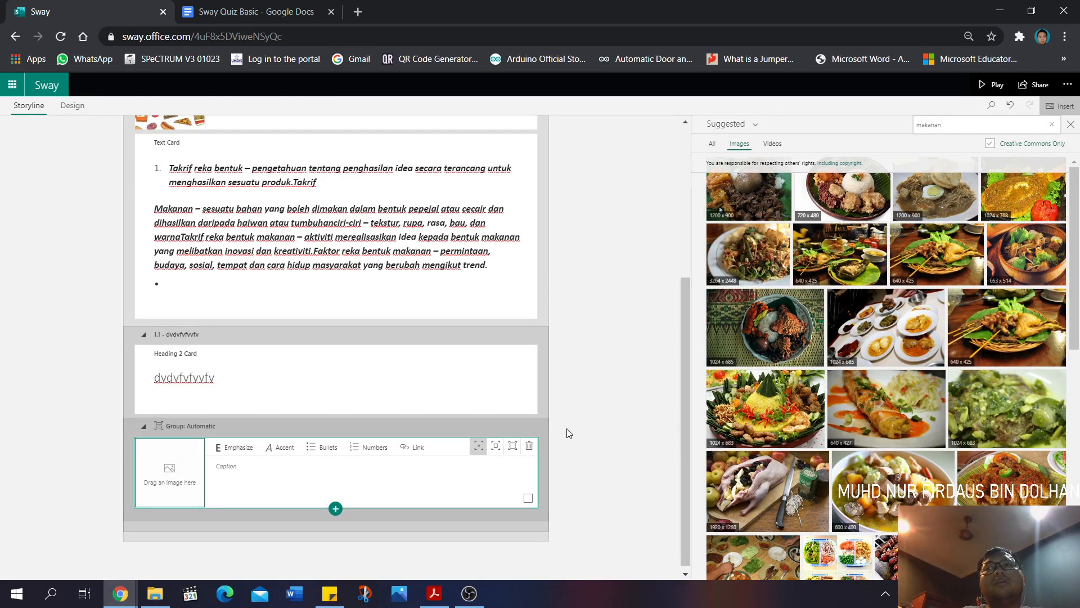
left_click(887, 485)
left_click(1010, 475)
left_click(1025, 413)
left_click(1006, 353)
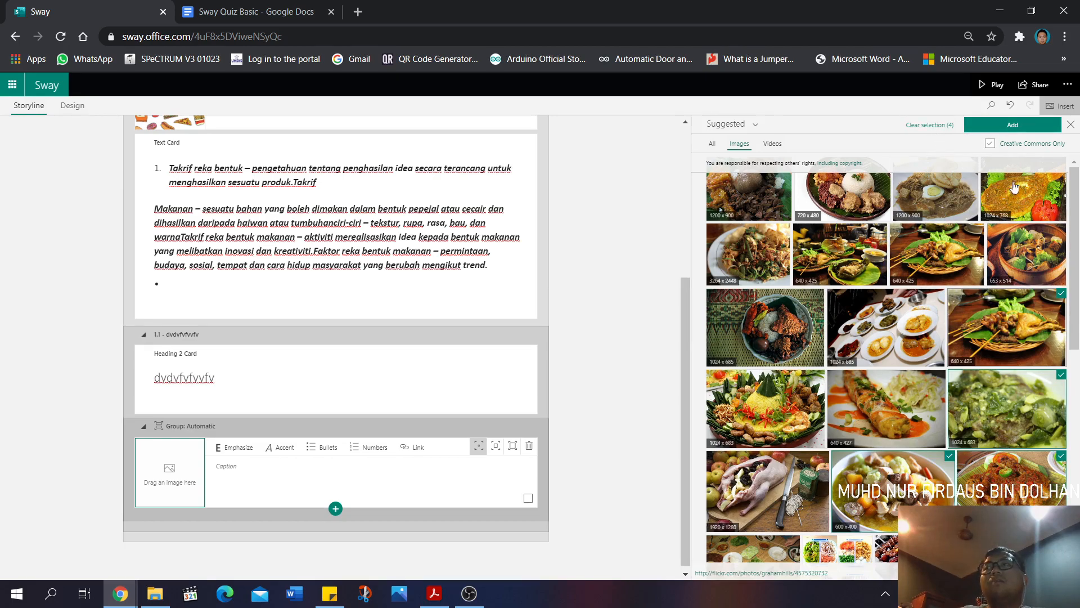
left_click(1006, 124)
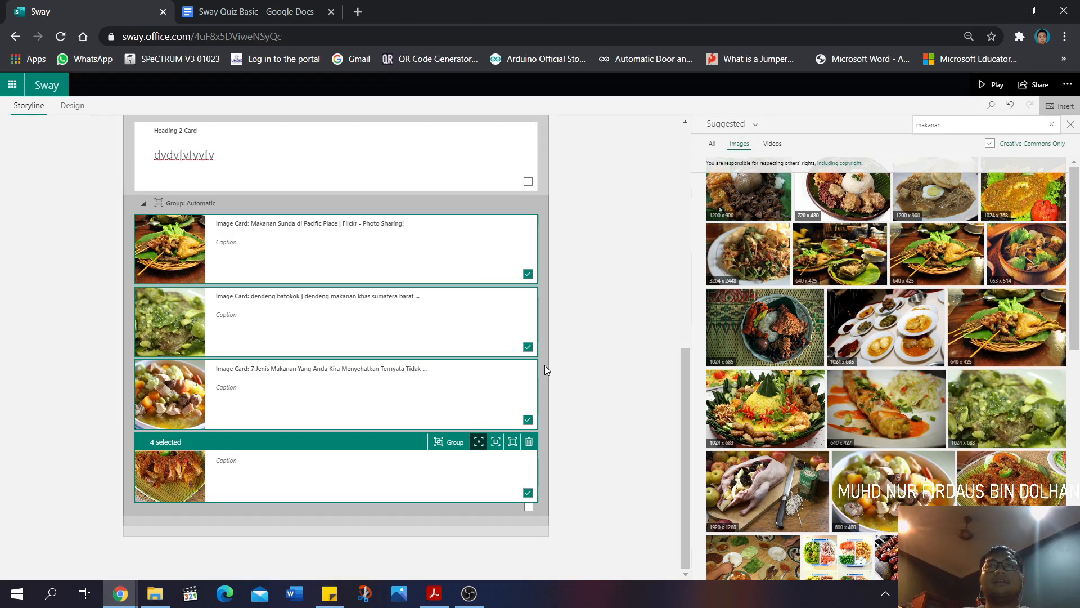
Deselect all four image cards in the Automatic group
scroll(562, 371, "up", 1)
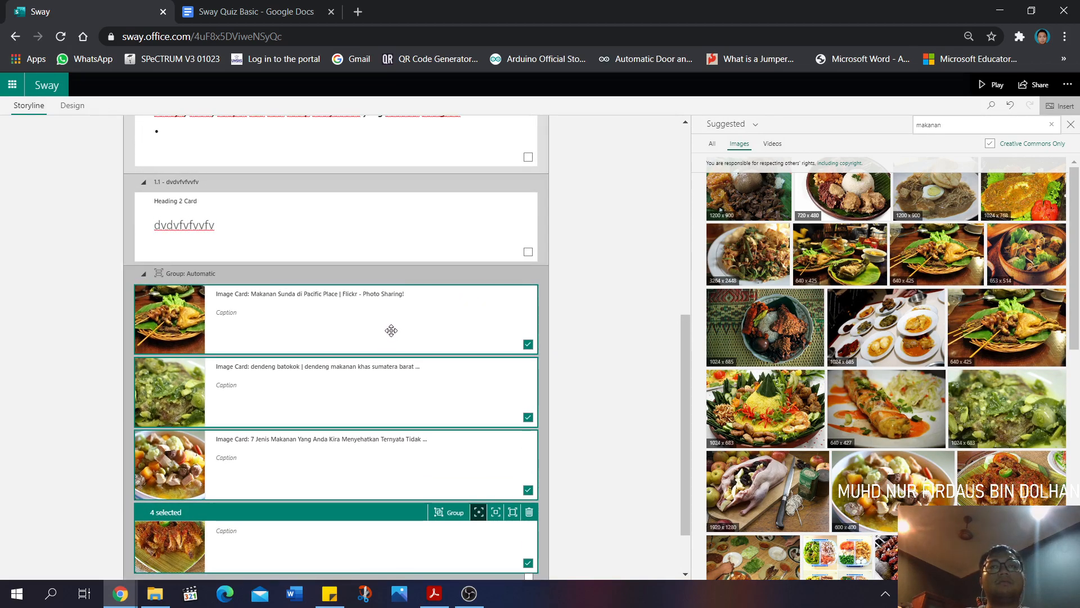
scroll(391, 331, "down", 1)
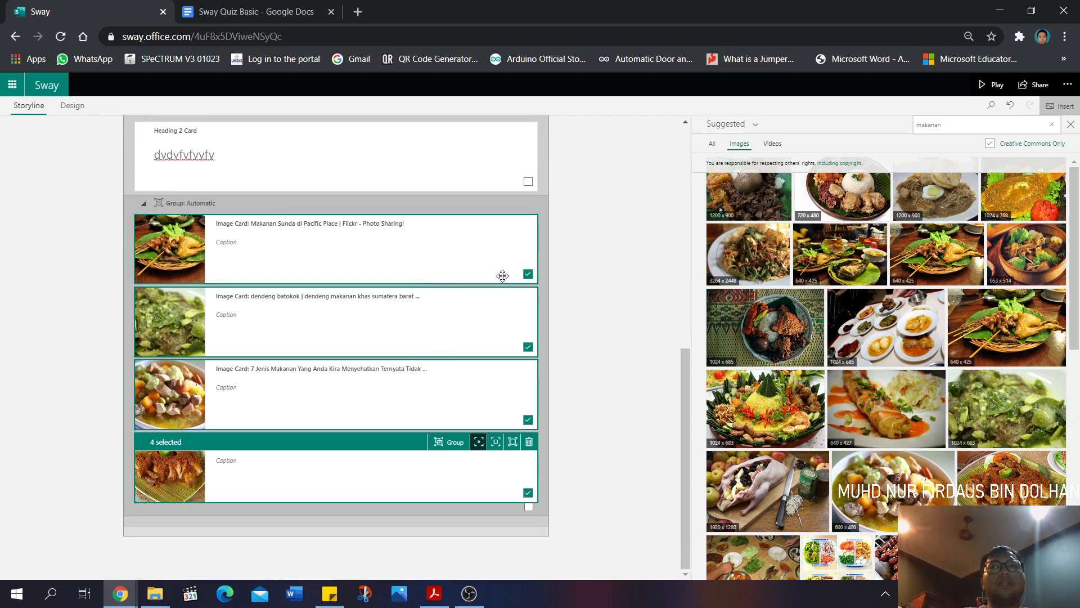
left_click(528, 274)
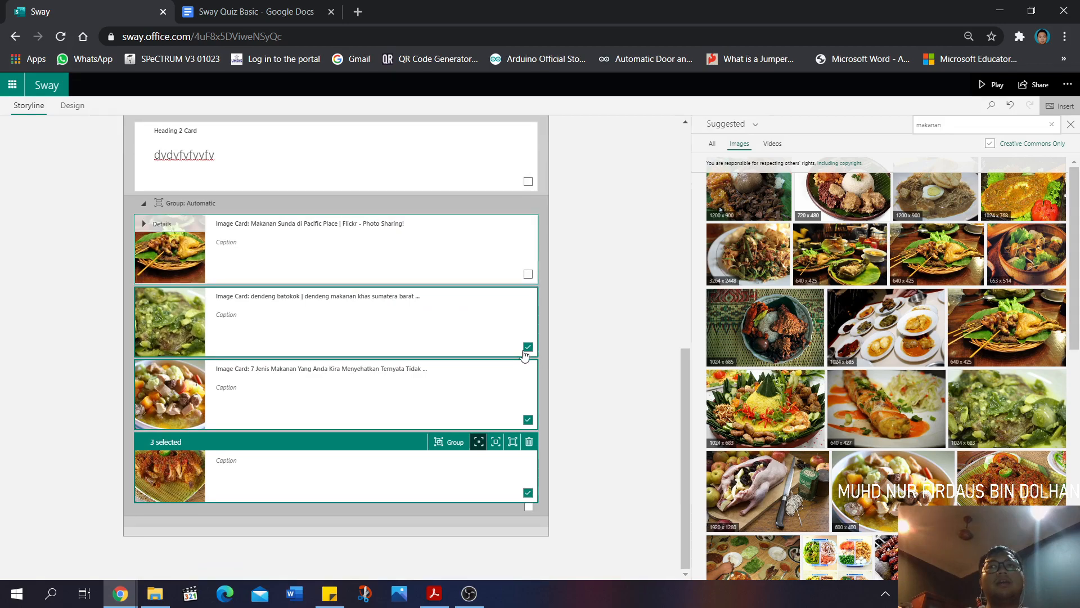
left_click(528, 346)
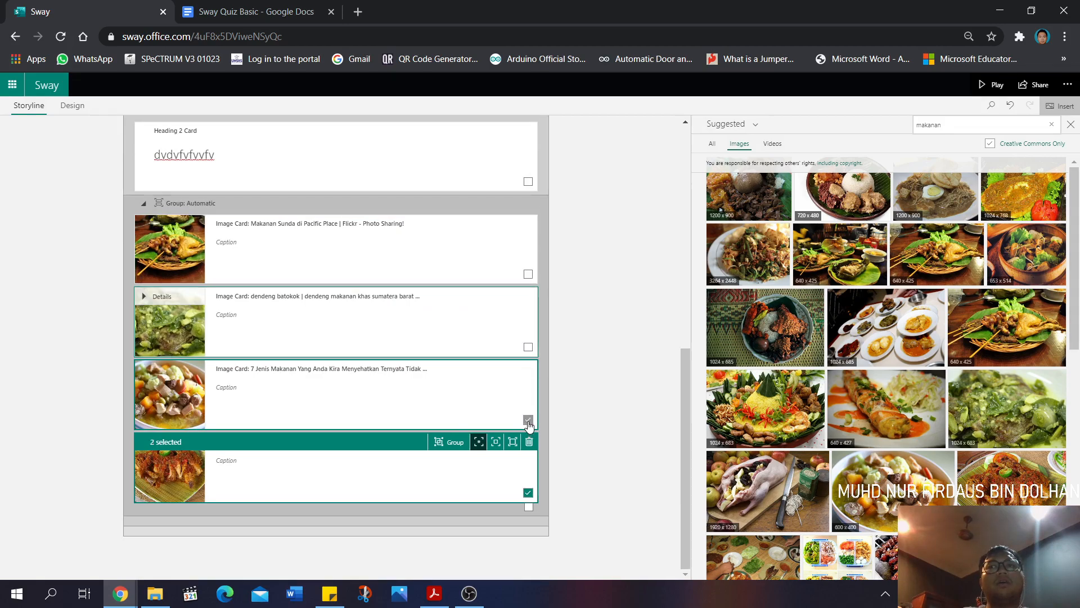
left_click(528, 419)
left_click(527, 493)
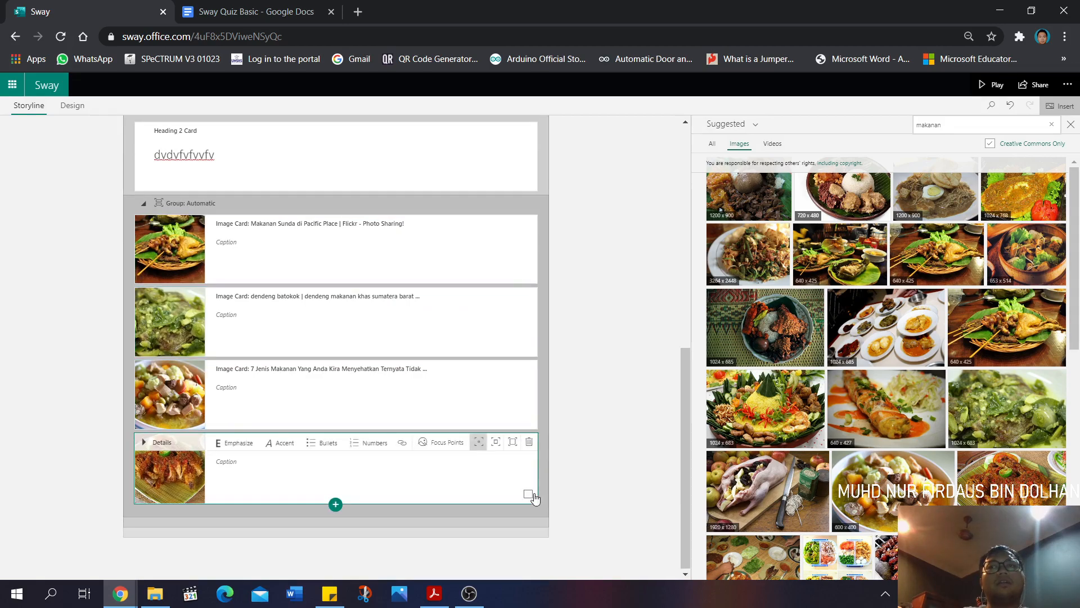
Move the group's last image card, Ayam betutu, onto the first image card to combine them in a nested group
left_click(442, 459)
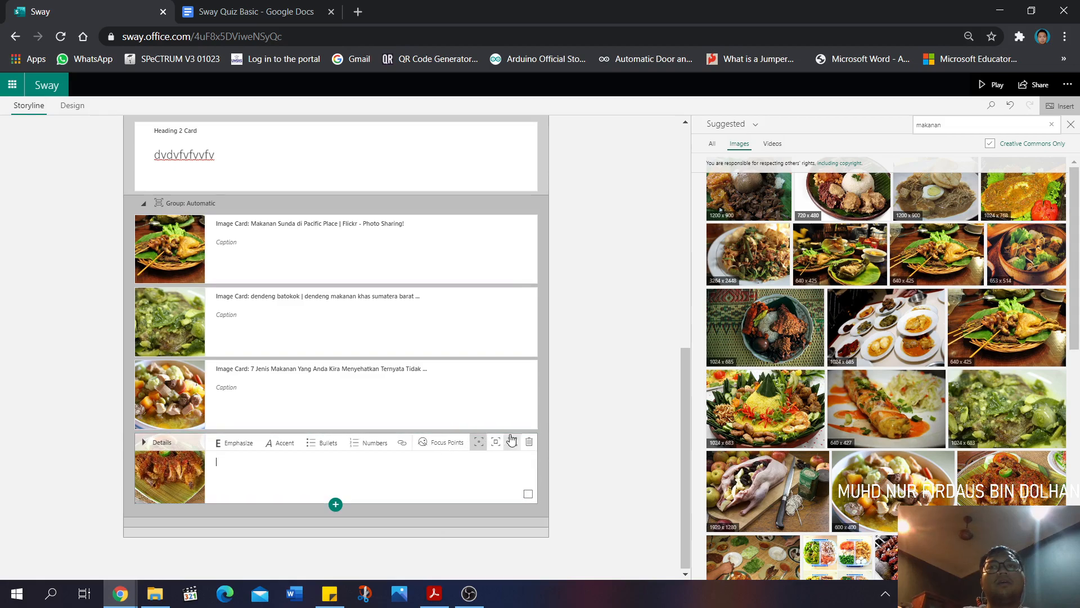
left_click(483, 431)
left_click(396, 477)
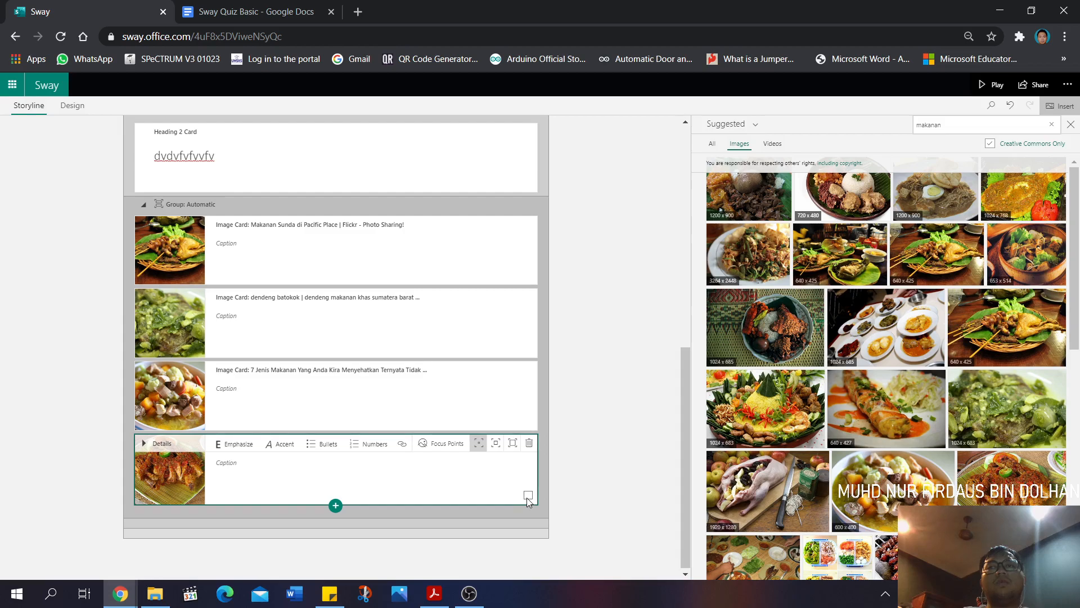
left_click(527, 495)
left_click_drag(491, 476, 434, 237)
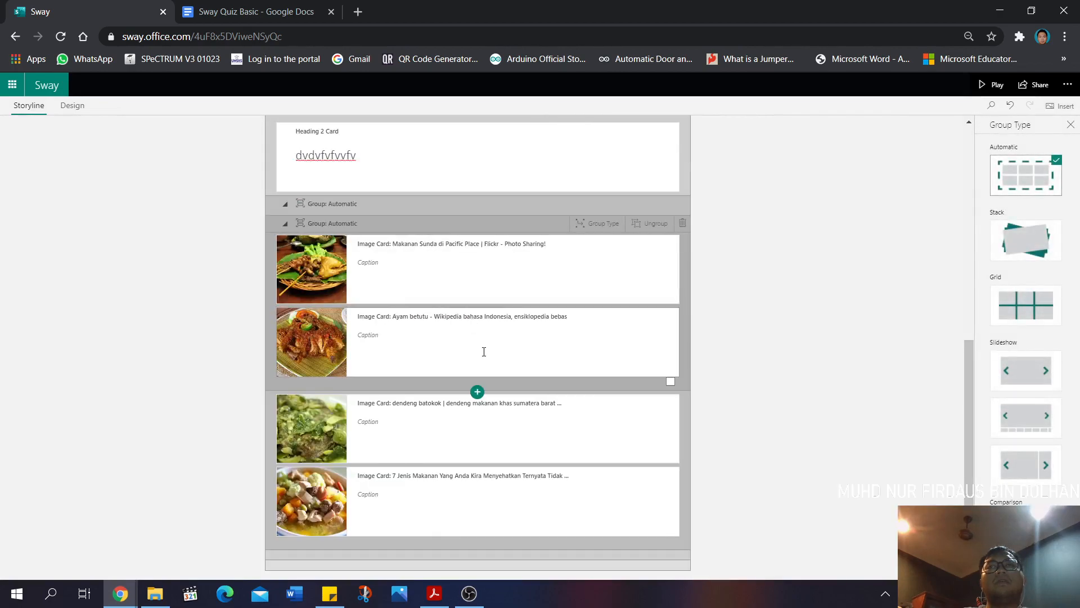
Move the dendeng batokok image card into the nested group, between the Makanan Sunda and Ayam betutu cards
left_click(484, 352)
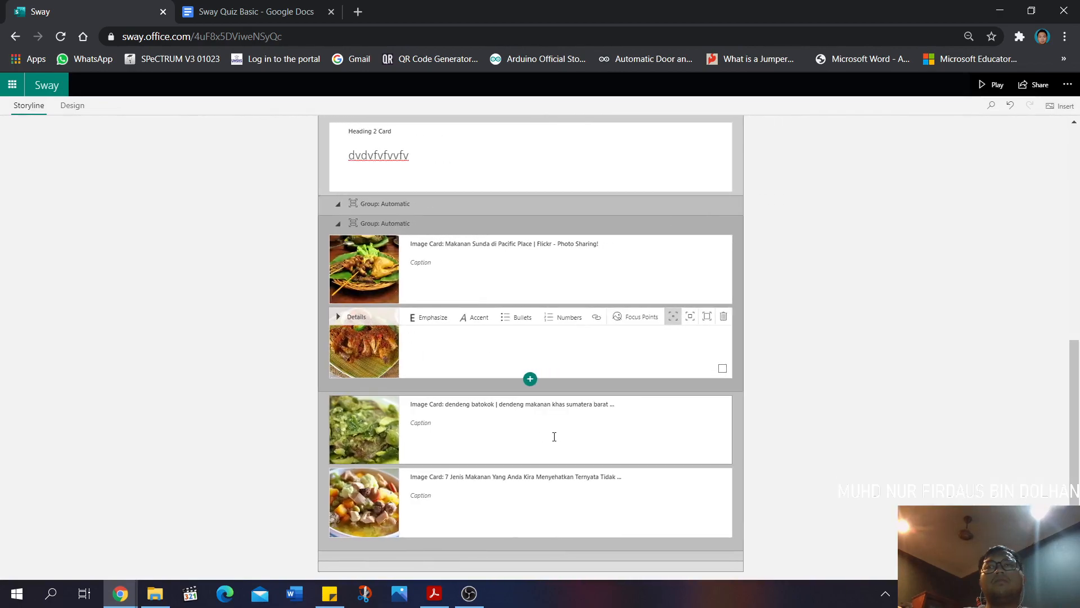
left_click(557, 435)
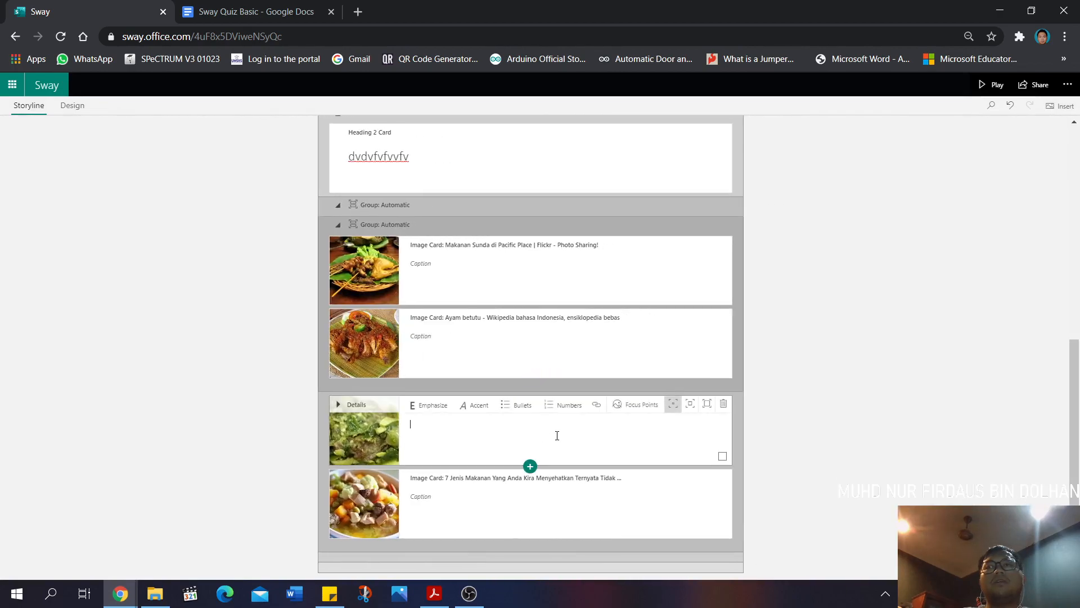
left_click(722, 457)
left_click_drag(599, 462, 613, 352)
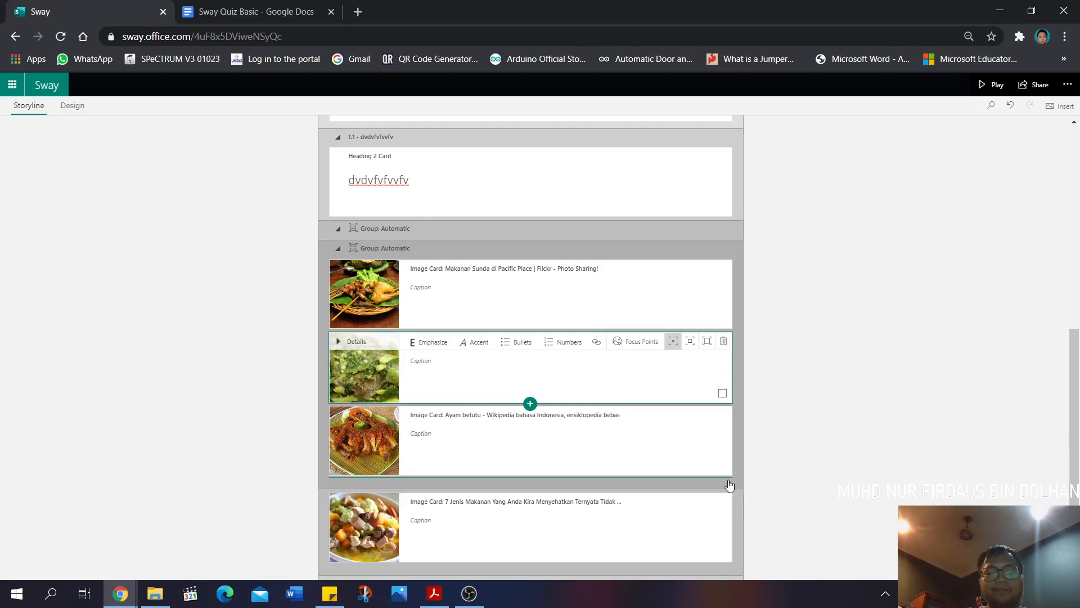
left_click(816, 476)
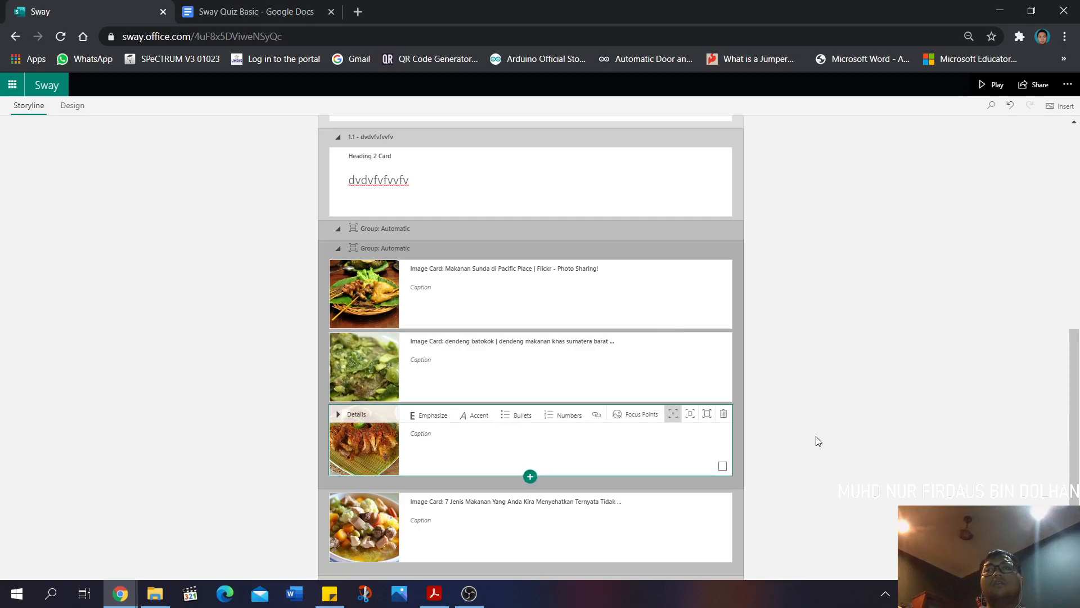
Review the storyline's cards up to the title, switch to the design preview and open the Sway's style options
scroll(818, 442, "up", 6)
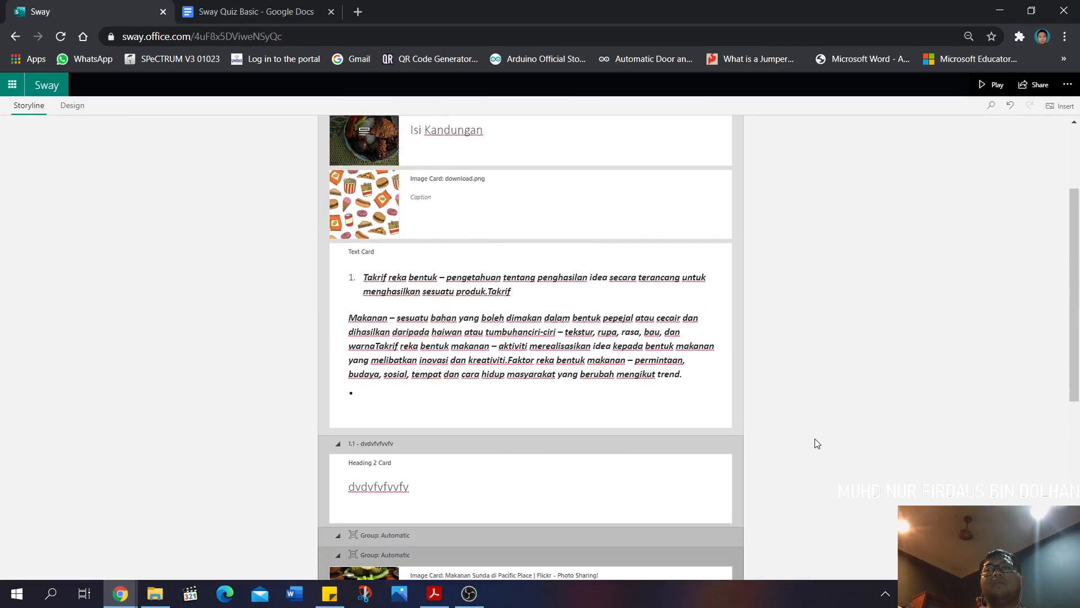
scroll(814, 444, "down", 6)
scroll(811, 455, "up", 5)
scroll(809, 469, "up", 1)
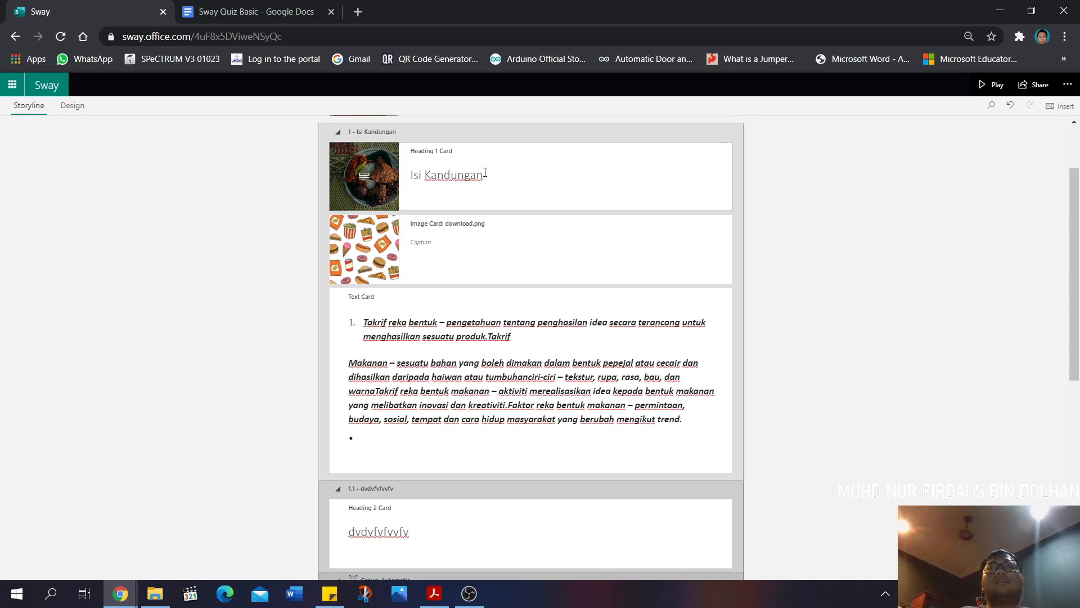
scroll(747, 325, "down", 7)
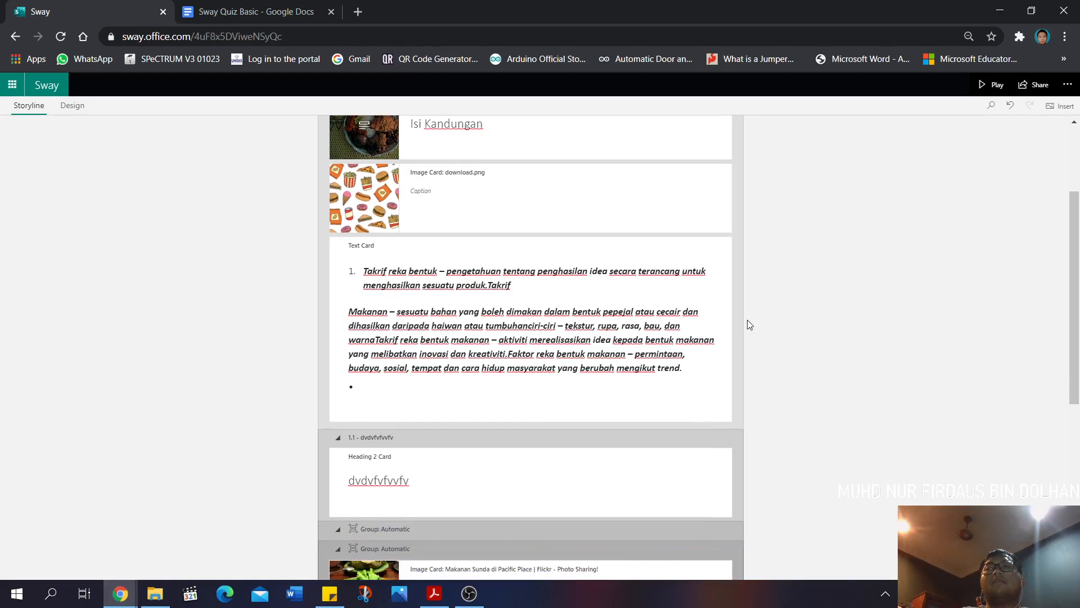
scroll(748, 322, "up", 10)
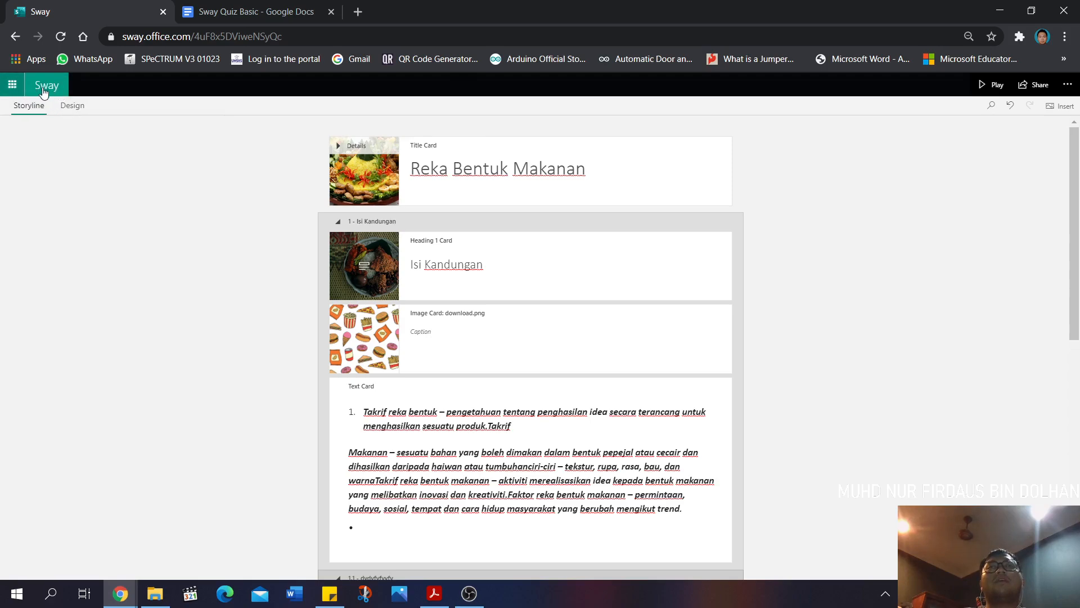
left_click(72, 108)
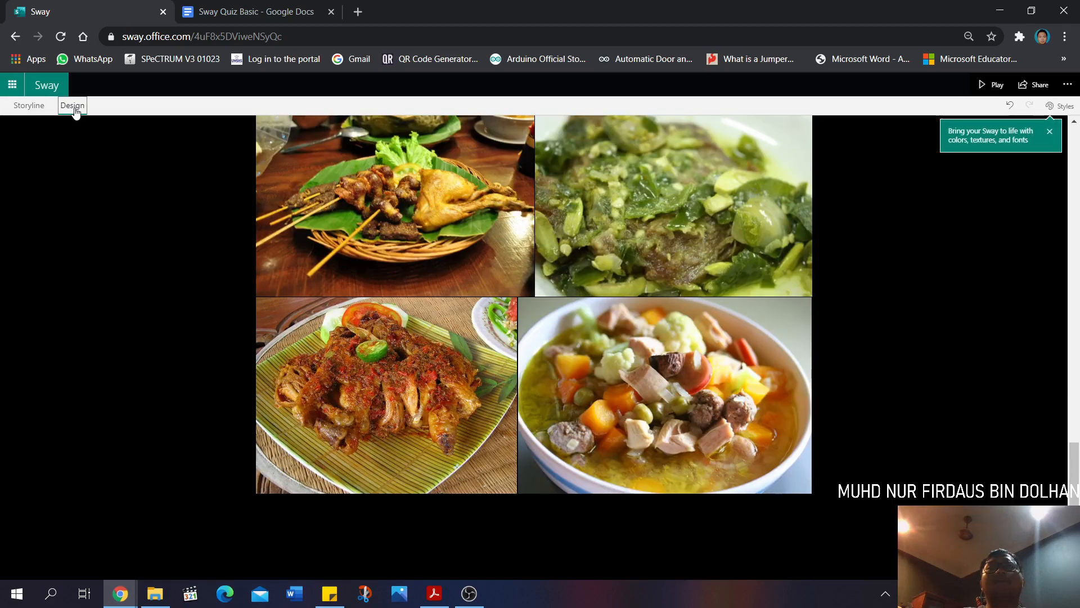
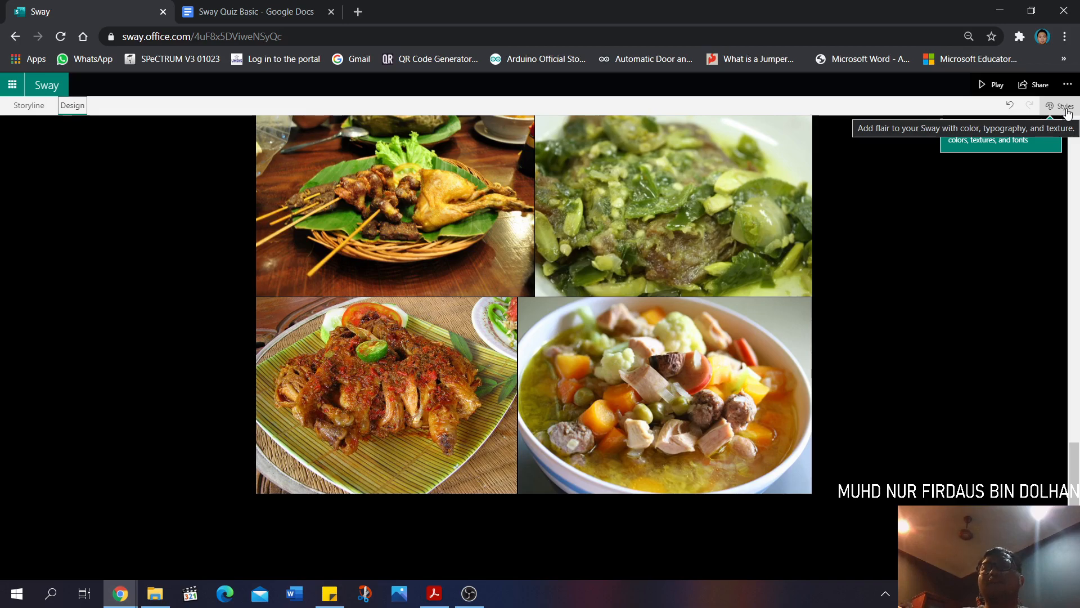
left_click(1067, 112)
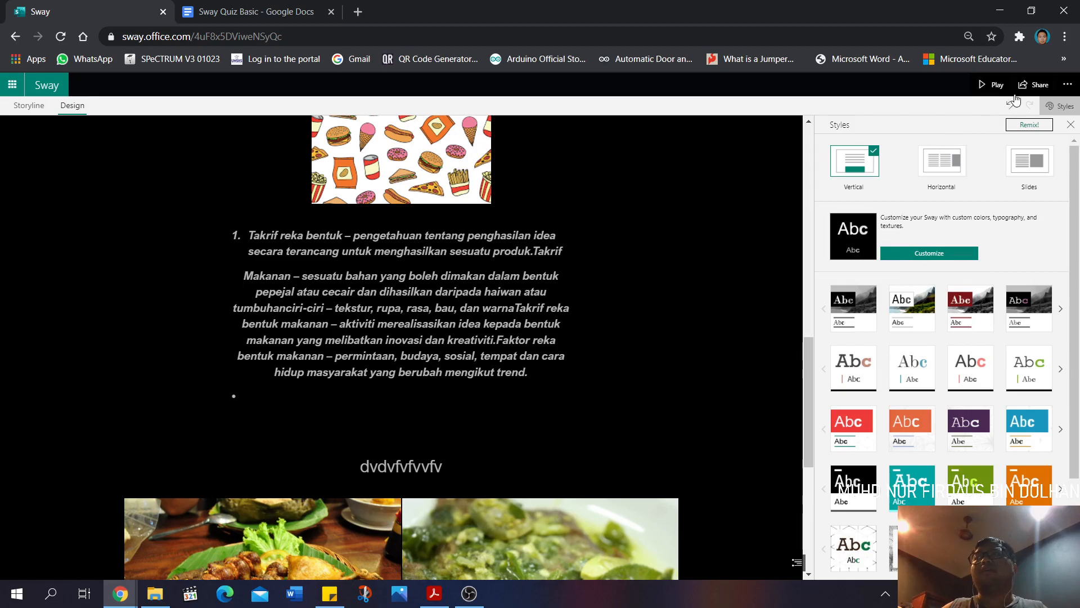
Play the Sway, view the "Isi Kandungan" heading image enlarged, close it and return to editing
left_click(992, 85)
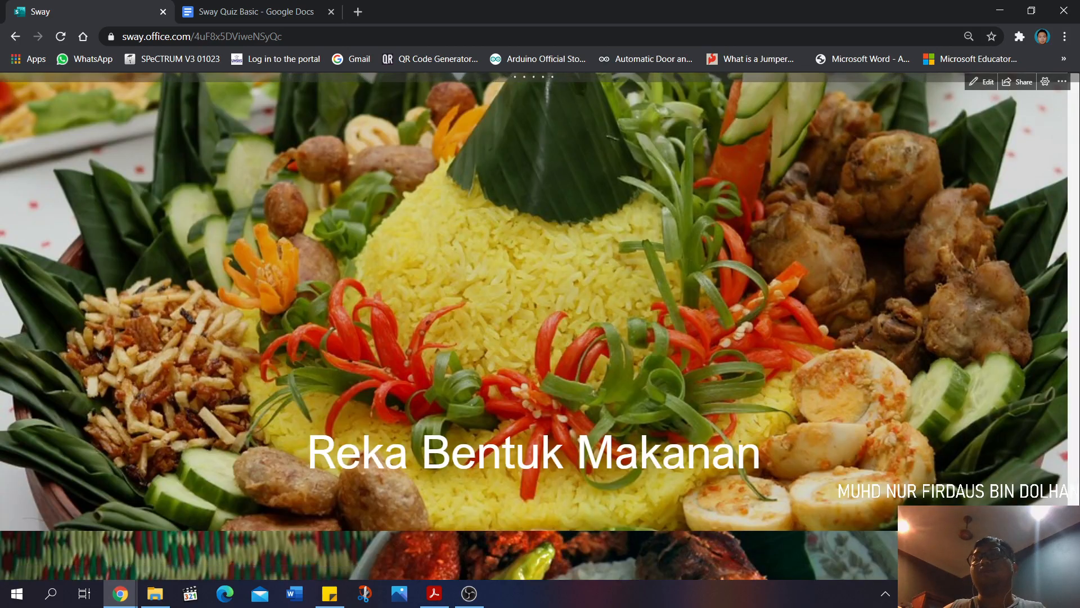
scroll(540, 326, "down", 1)
left_click(540, 517)
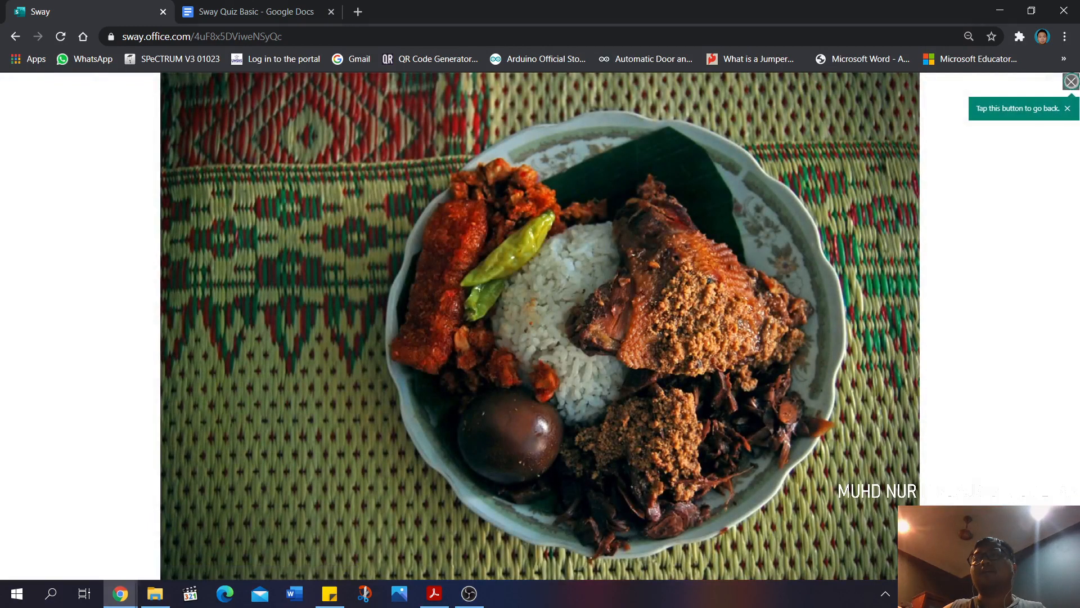
left_click(463, 424)
left_click(463, 424)
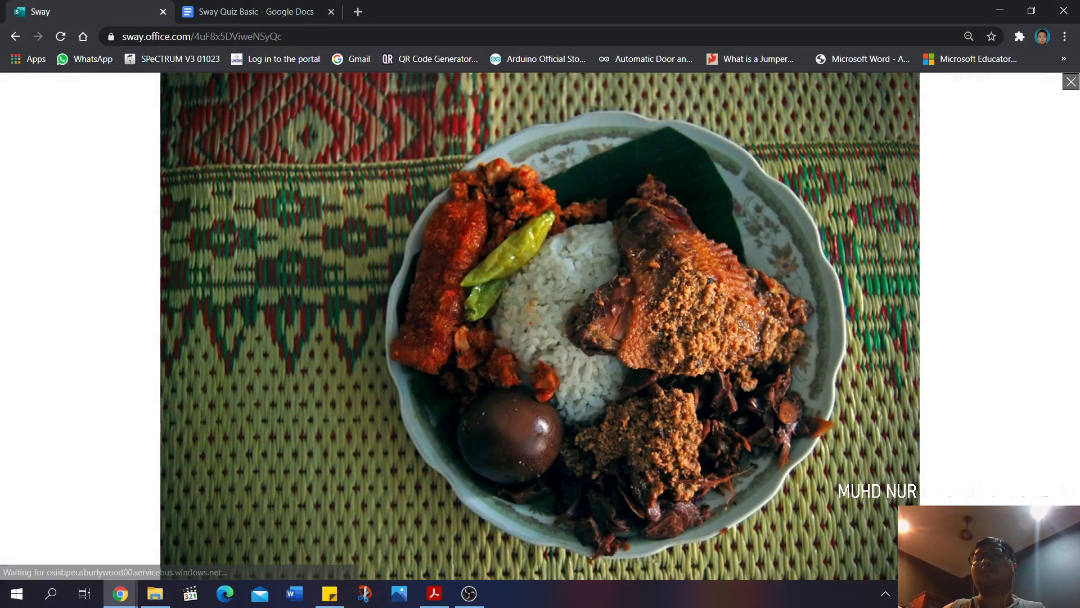
left_click(1071, 81)
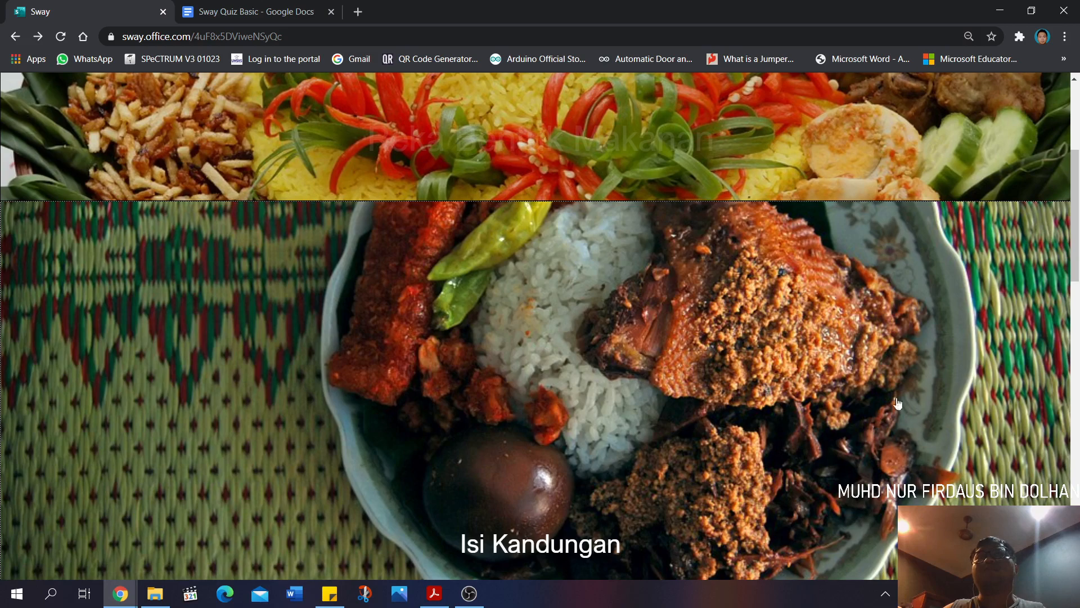
left_click(571, 314)
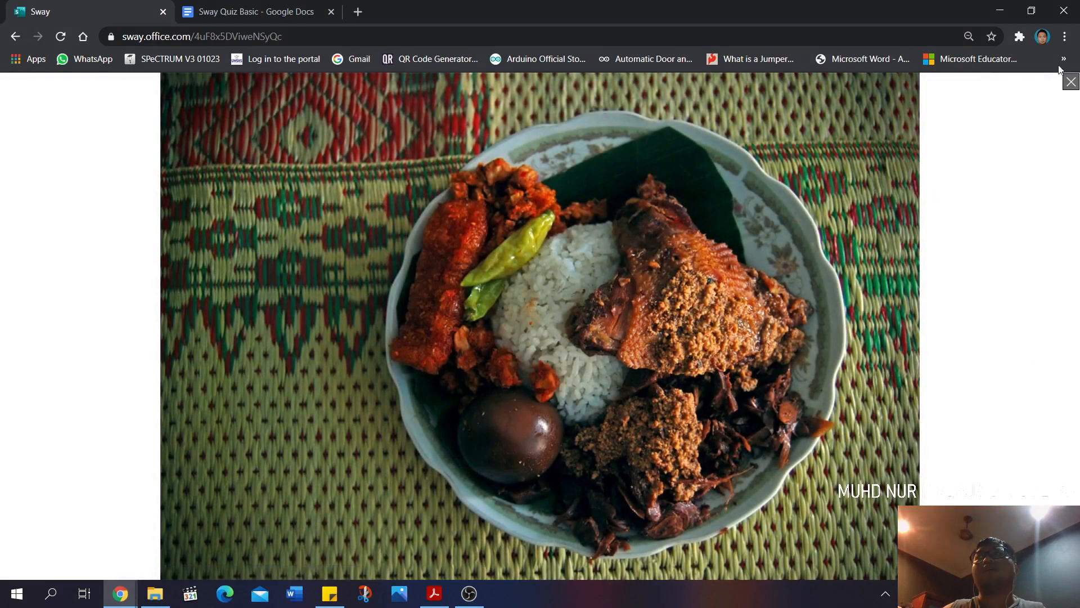
left_click(1071, 82)
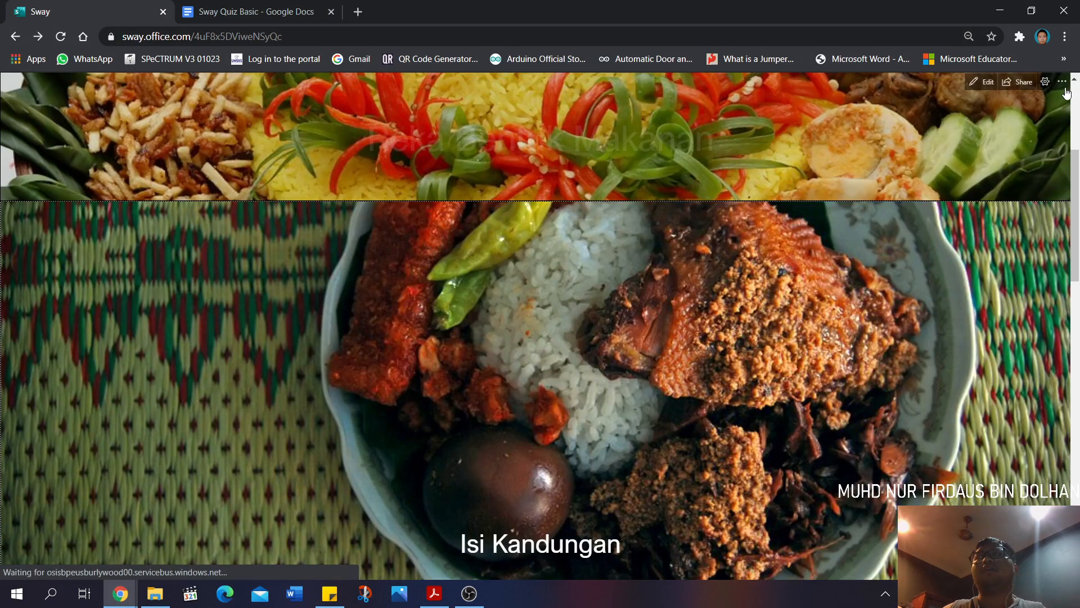
left_click(985, 83)
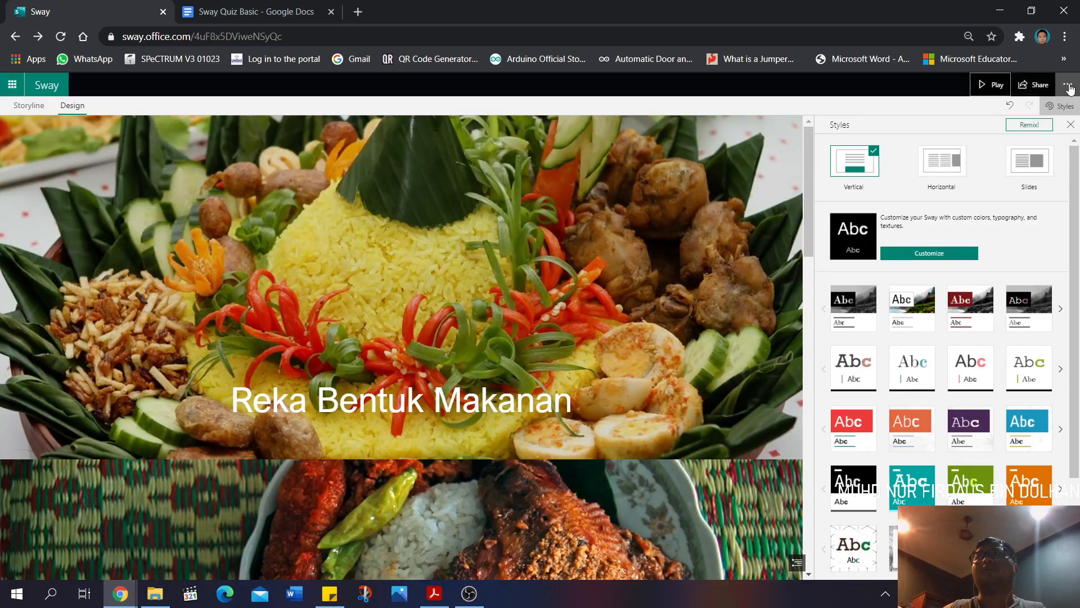
left_click(1068, 85)
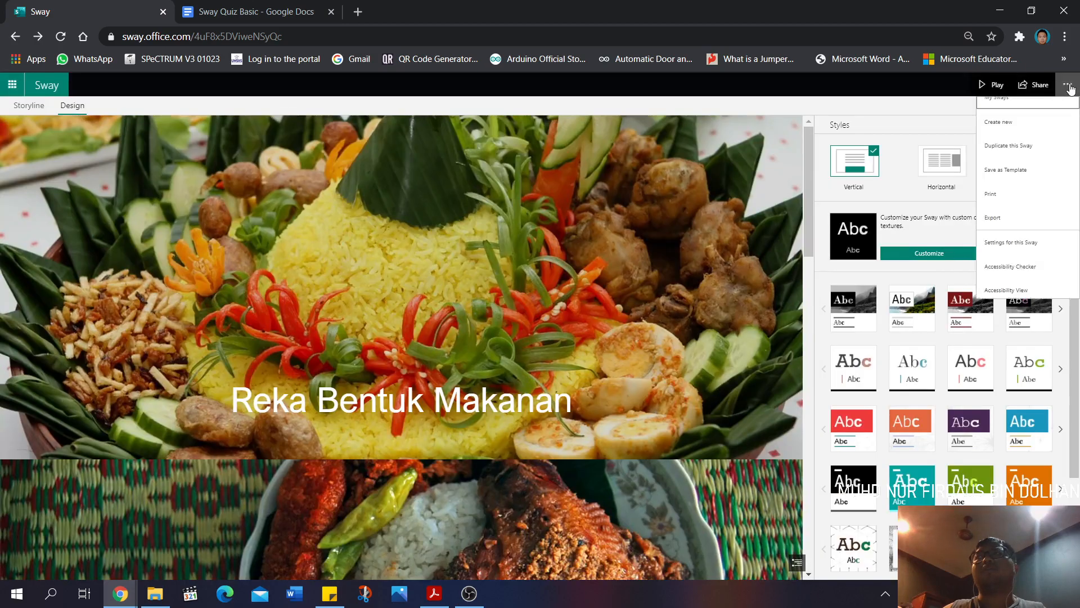
left_click(906, 108)
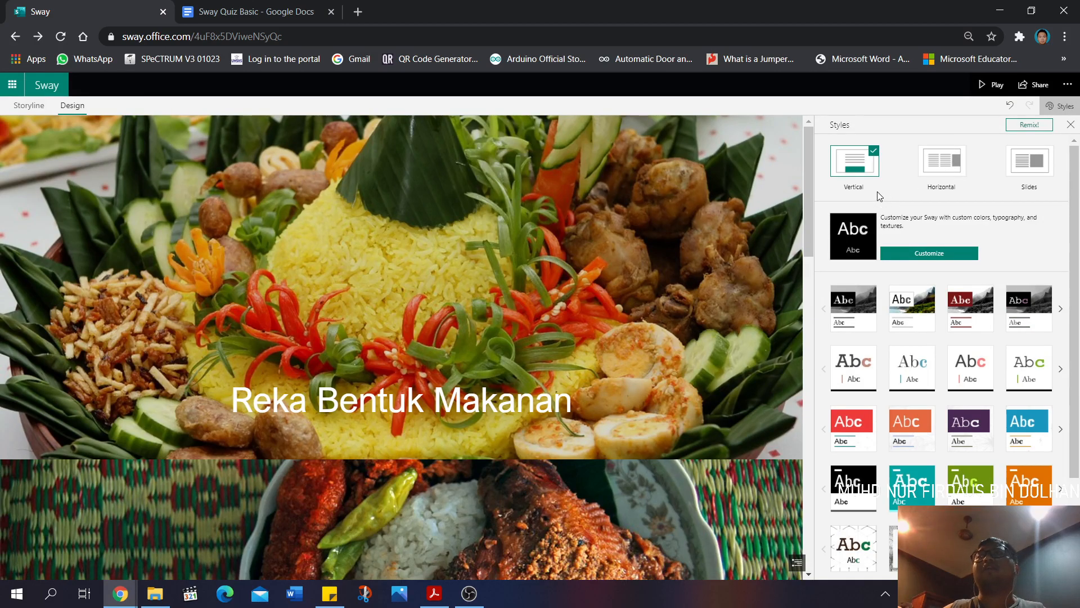
Try the Horizontal and Slides layouts for the Sway, and preview the teal and red style variations
left_click(950, 179)
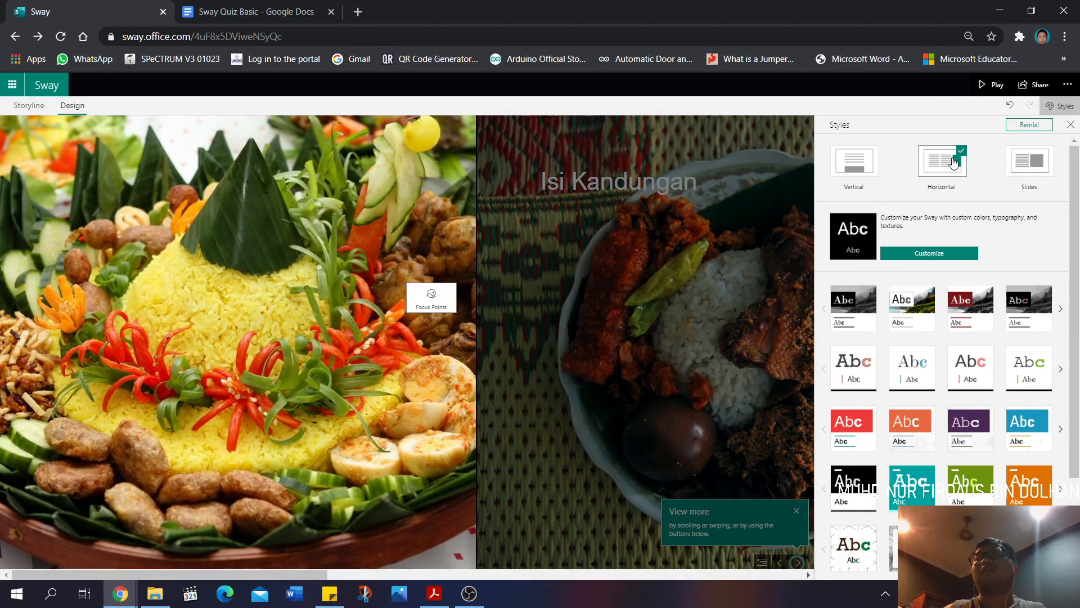
left_click(1028, 164)
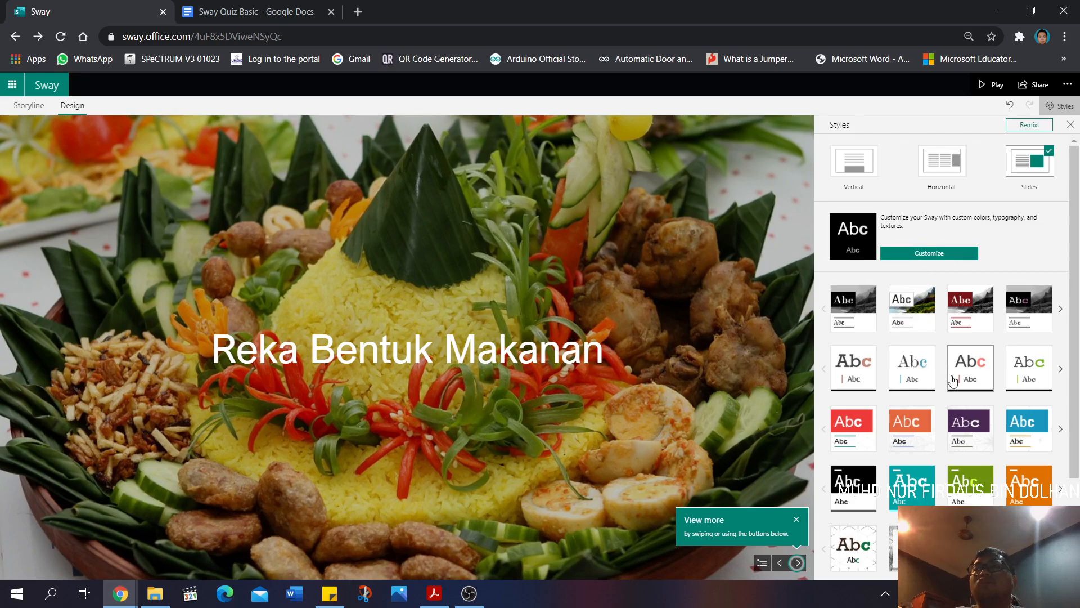
scroll(954, 382, "down", 2)
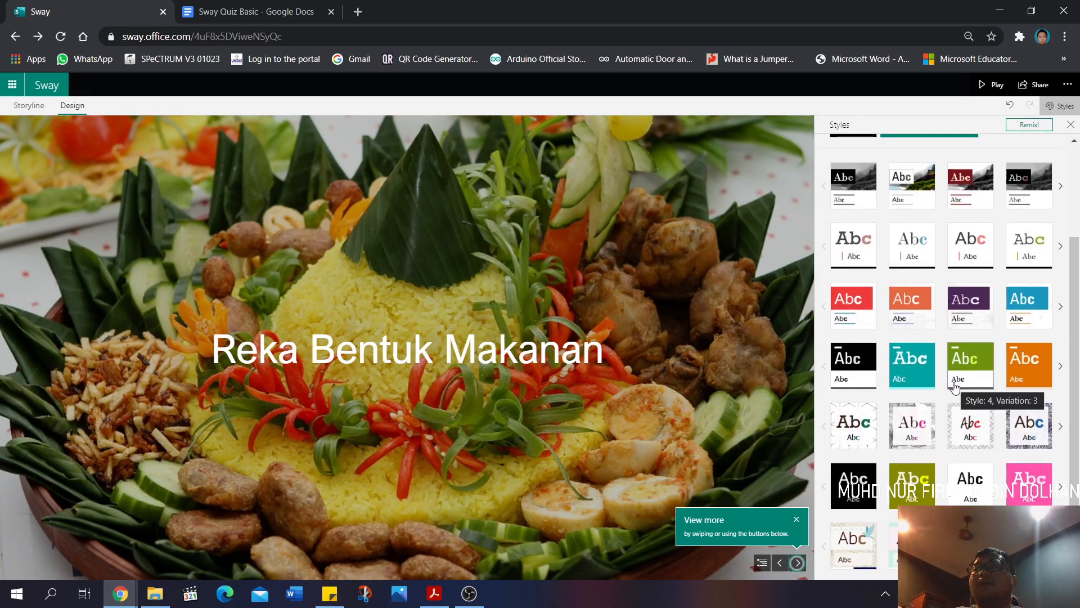
left_click(903, 374)
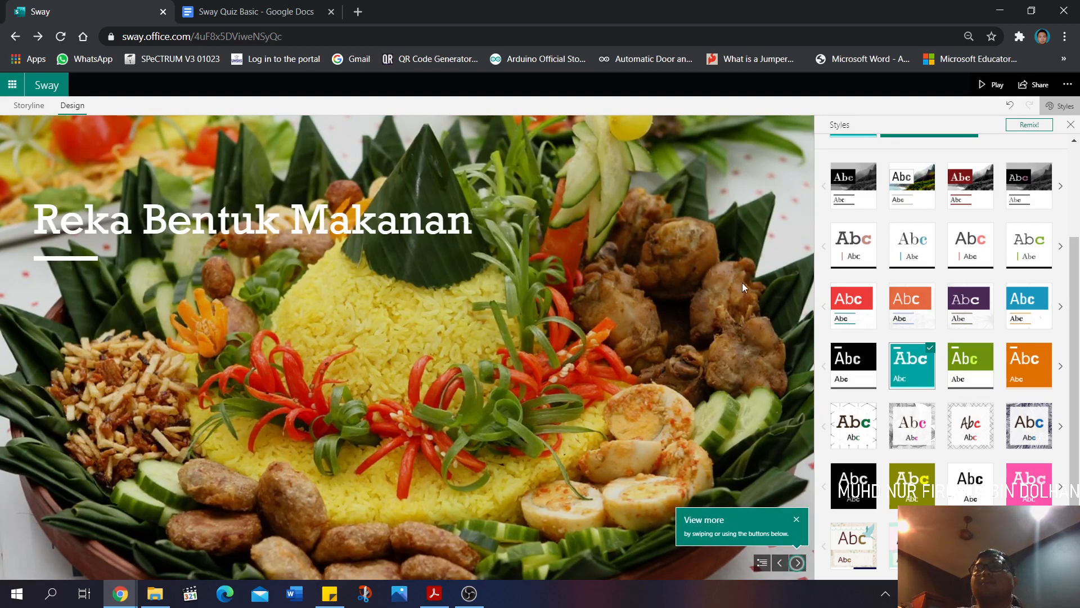
left_click(855, 309)
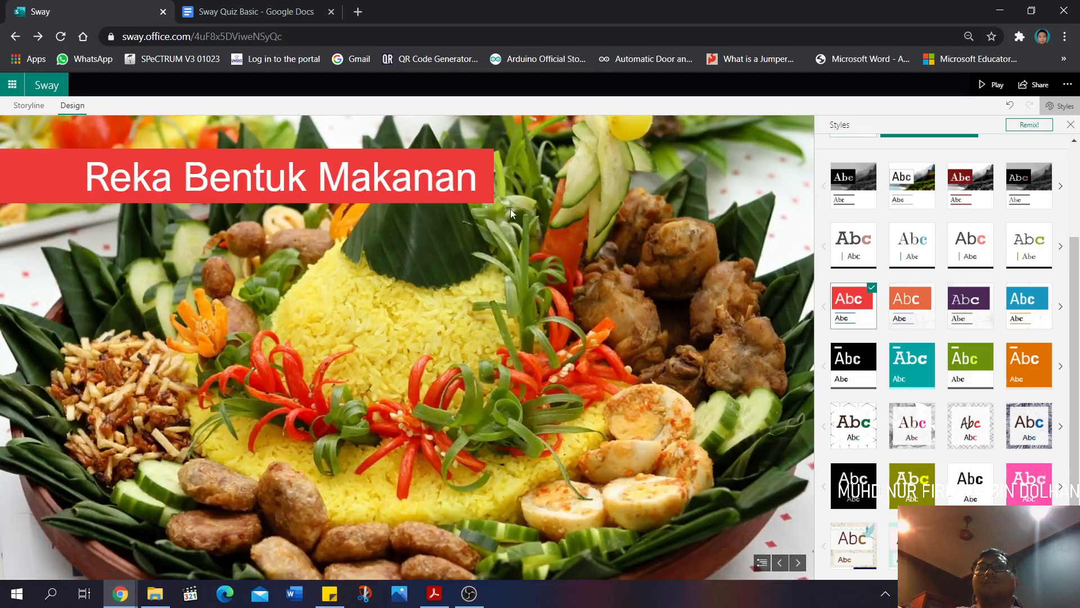
Customize the Sway's style by adding blue as a custom color inspiration
scroll(981, 334, "up", 3)
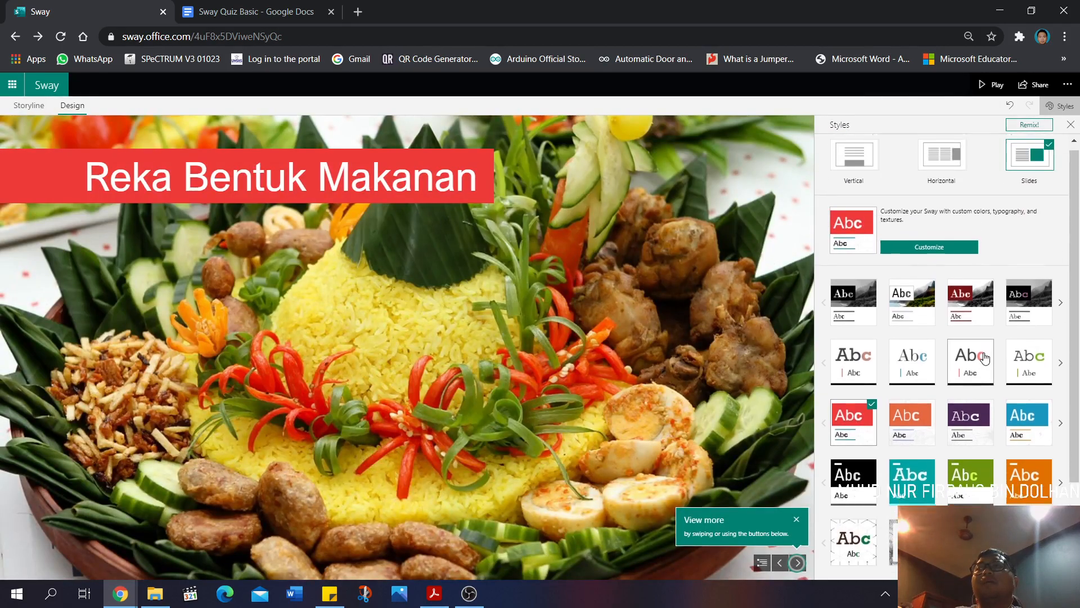
left_click(940, 250)
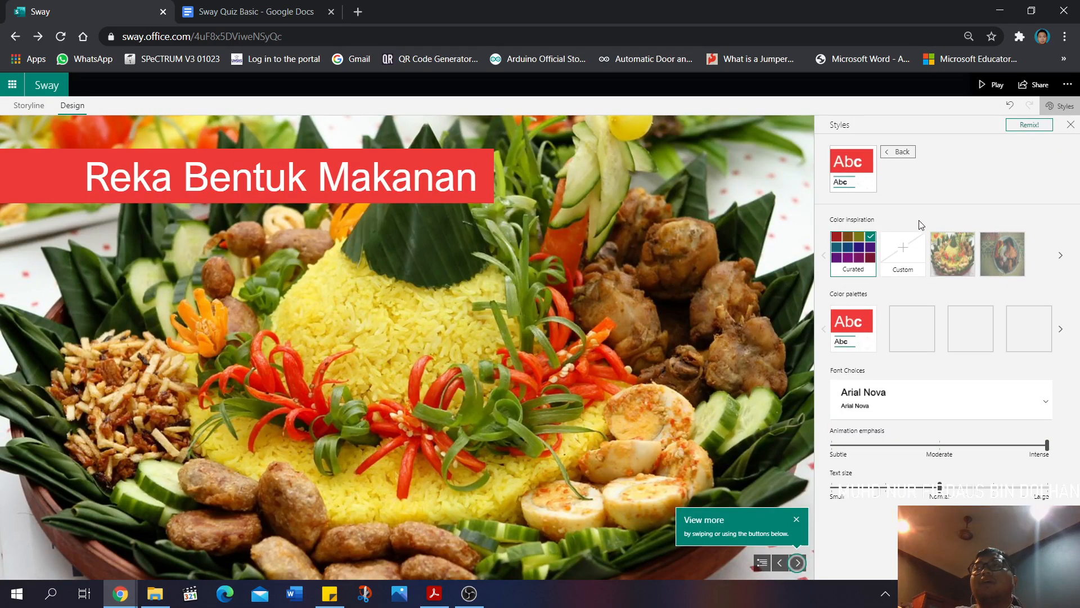
left_click(893, 262)
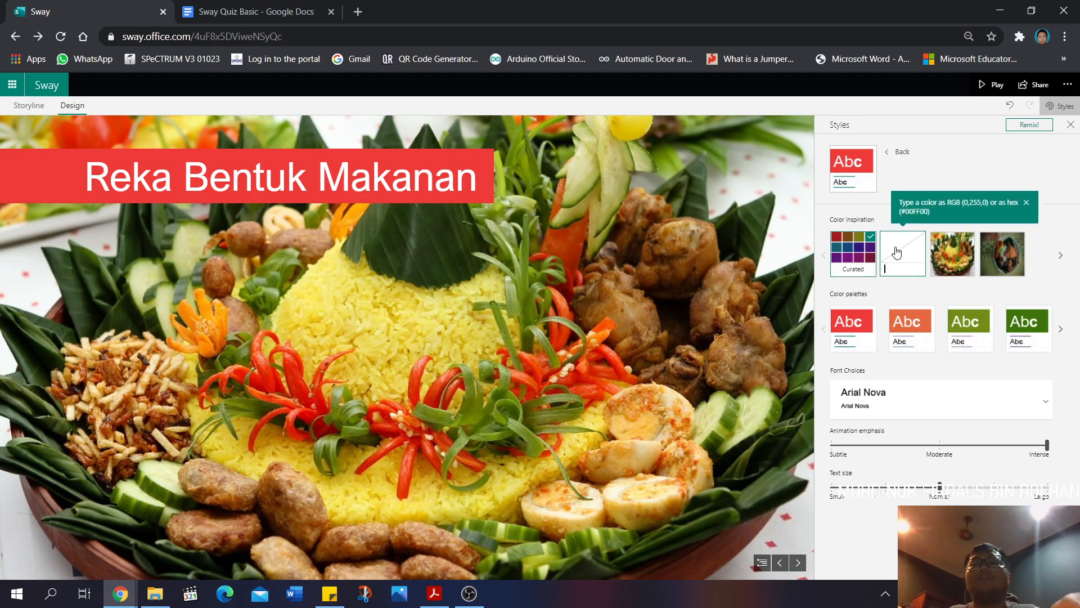
type("blue")
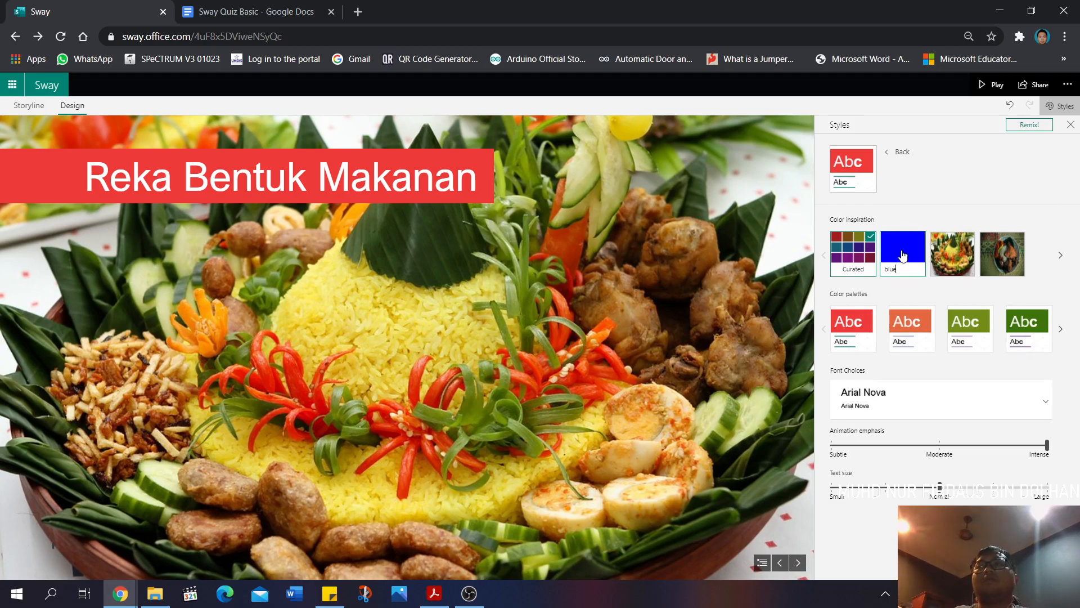
key("Return")
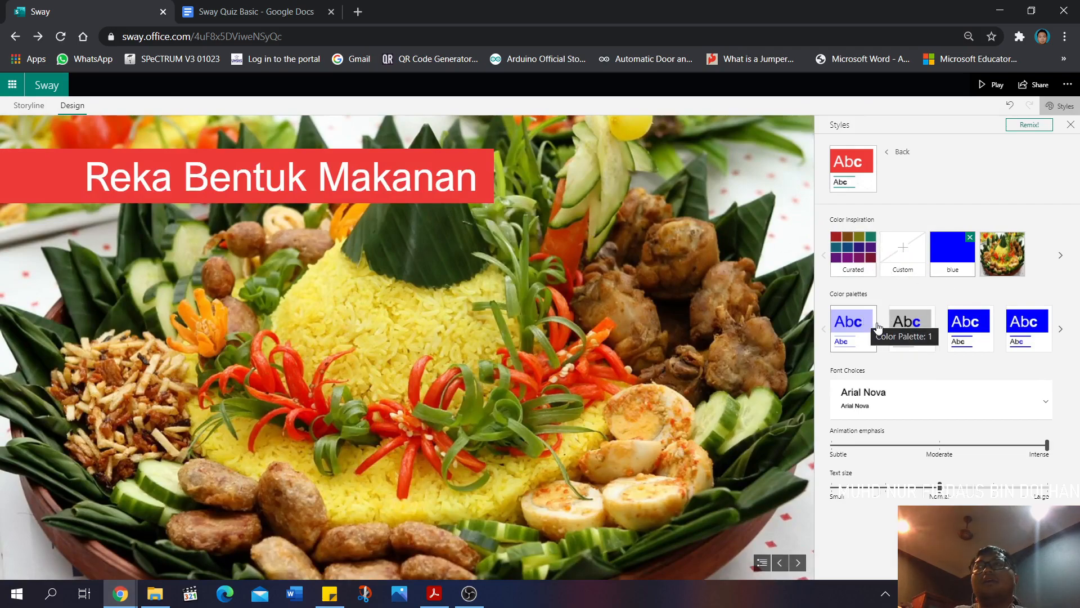
Try the solid blue and grey color palettes based on the blue inspiration, and browse the available font choices
left_click(970, 326)
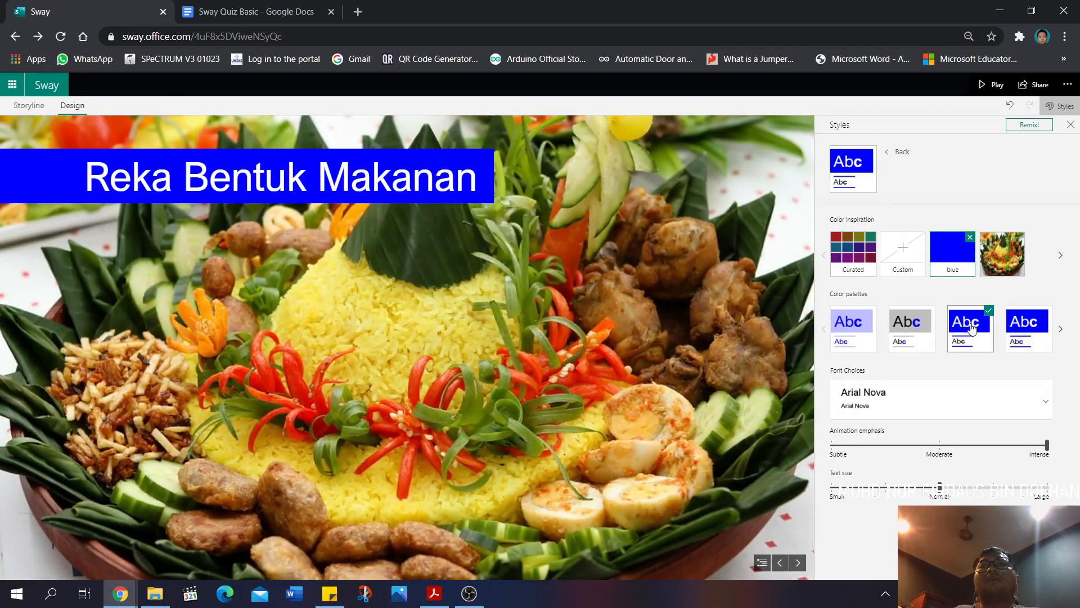
left_click(906, 342)
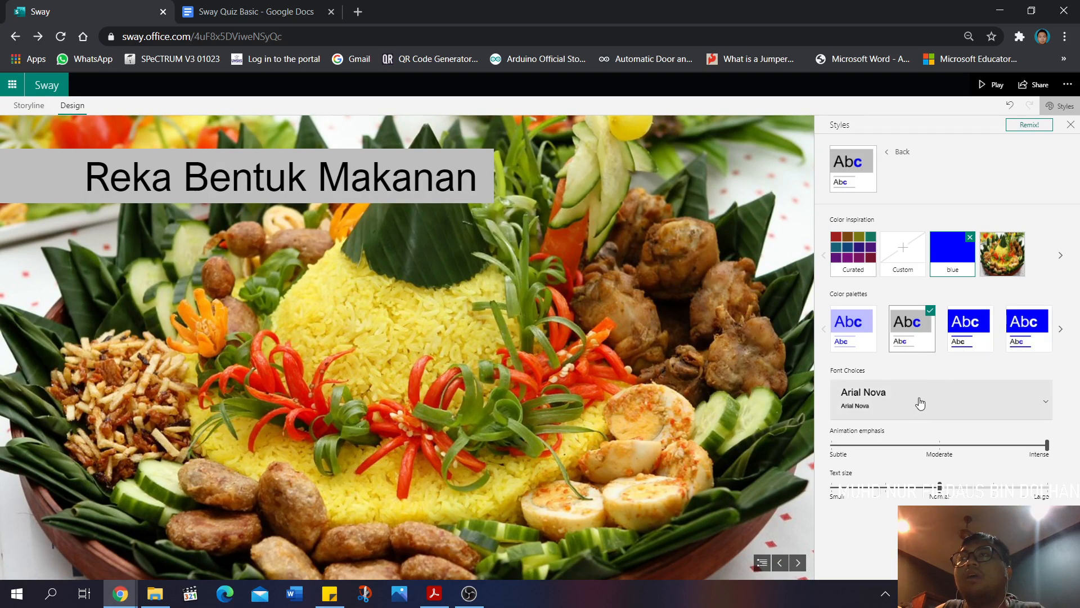
left_click(951, 403)
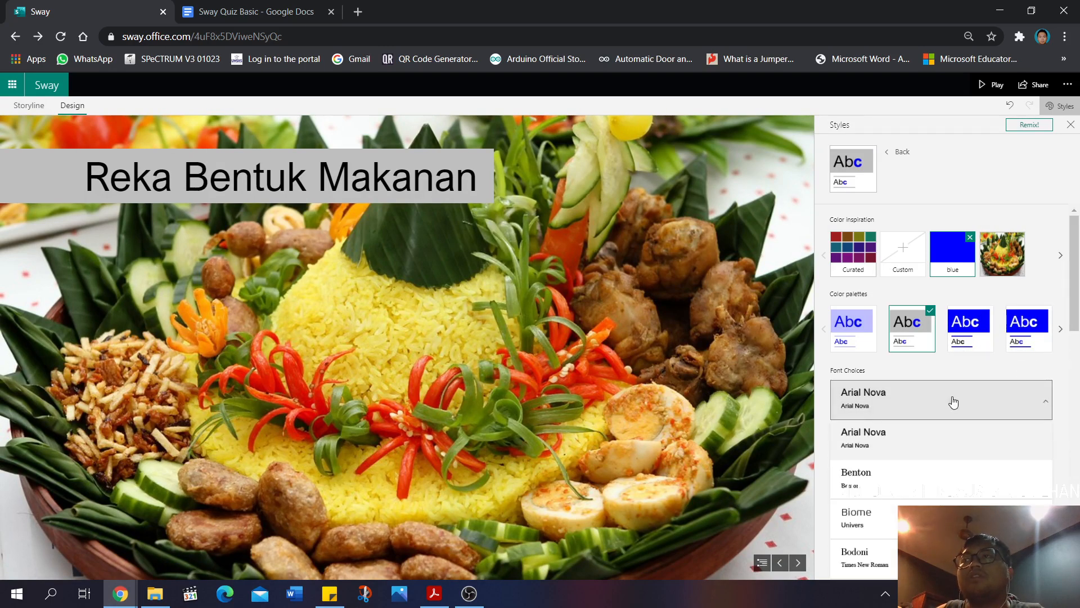
scroll(932, 499, "down", 4)
scroll(923, 484, "up", 4)
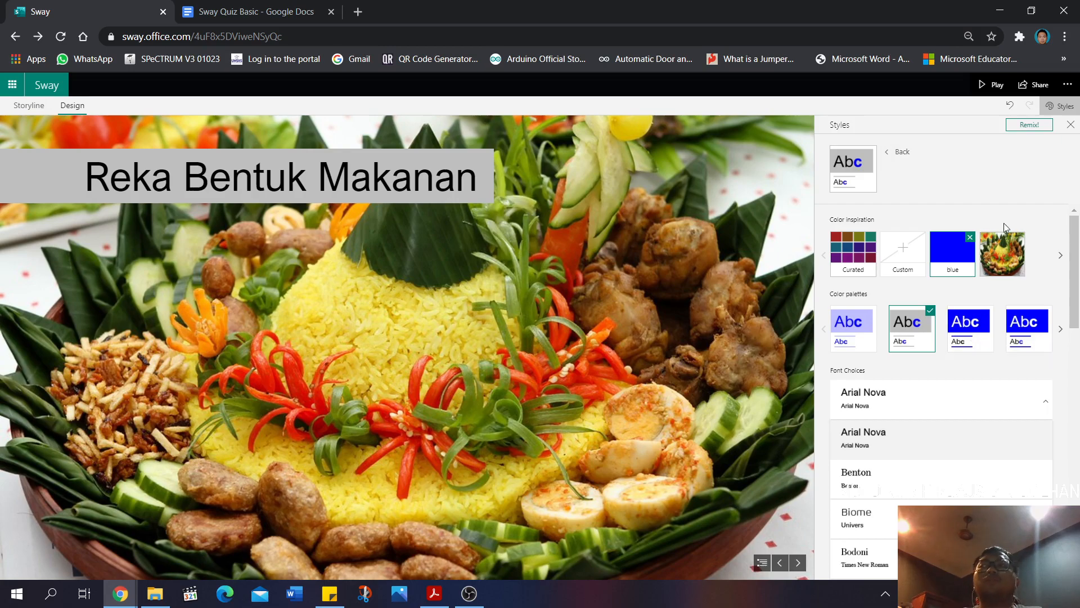
Remix the Sway's design three times and close the style options
left_click(1029, 125)
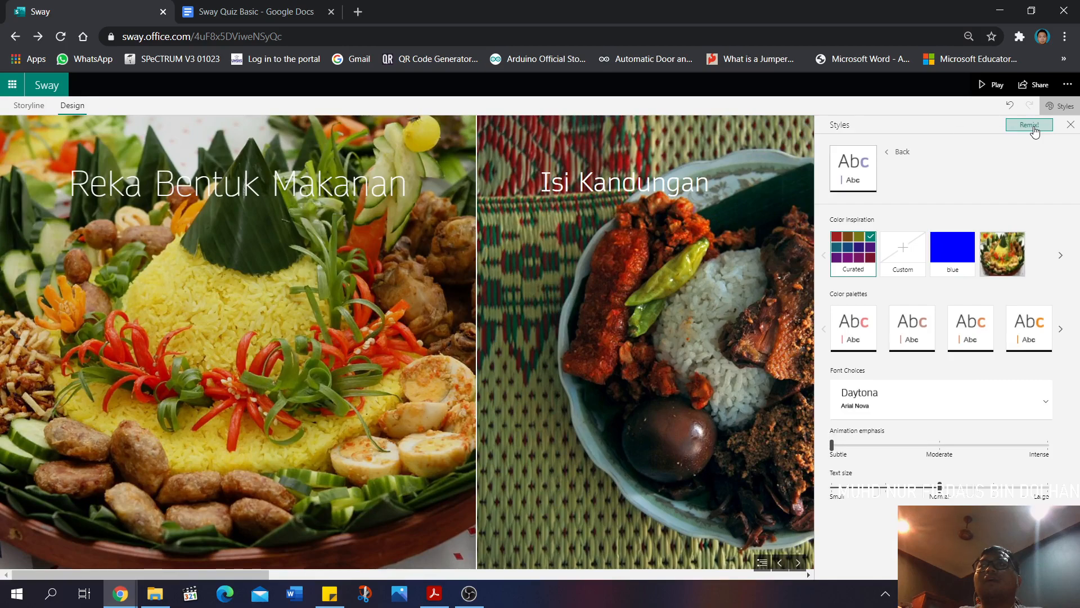
left_click(1034, 130)
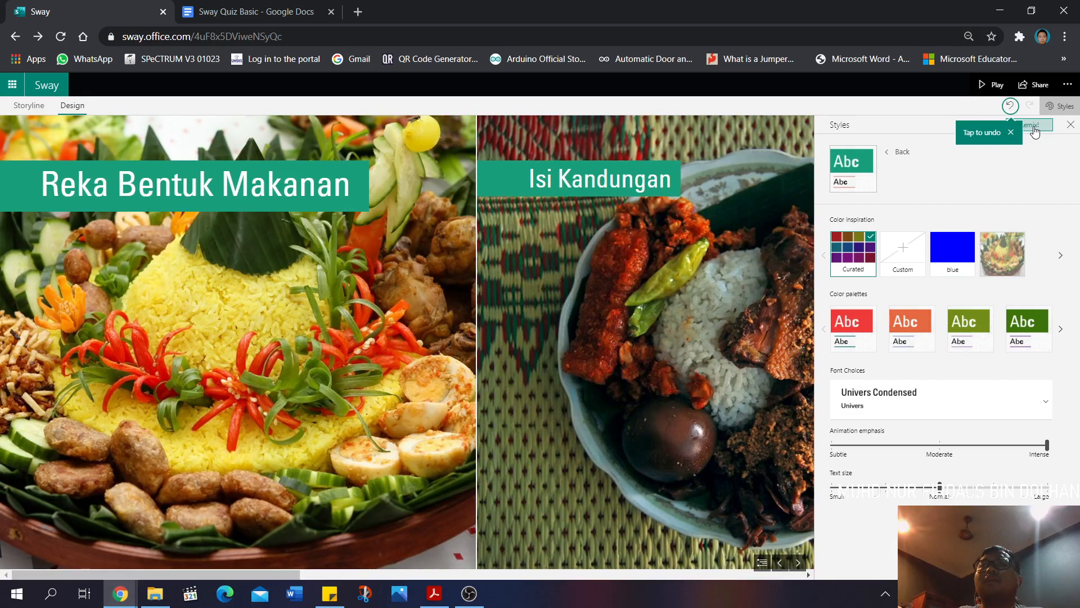
left_click(1034, 130)
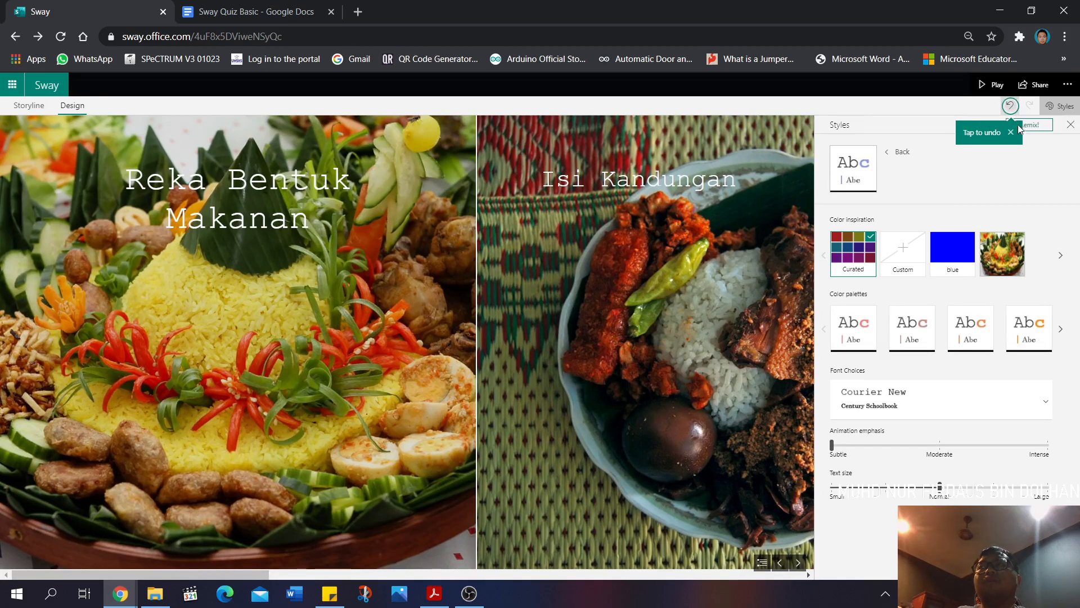
left_click(1071, 125)
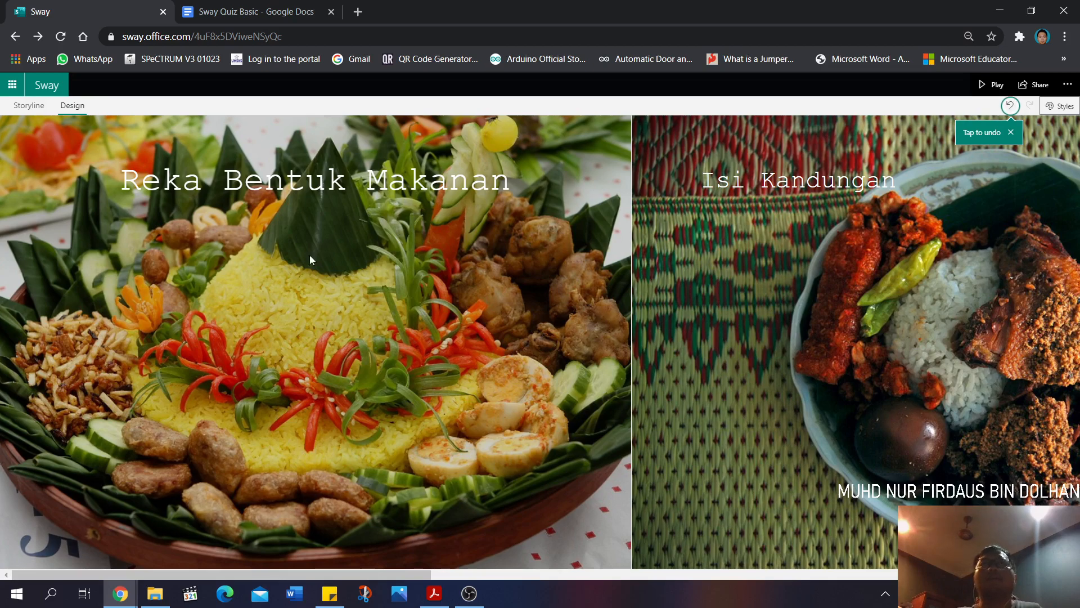
Return to the storyline and examine the Suggested, Text, Media and Group card types insertable below the last image card
left_click(13, 109)
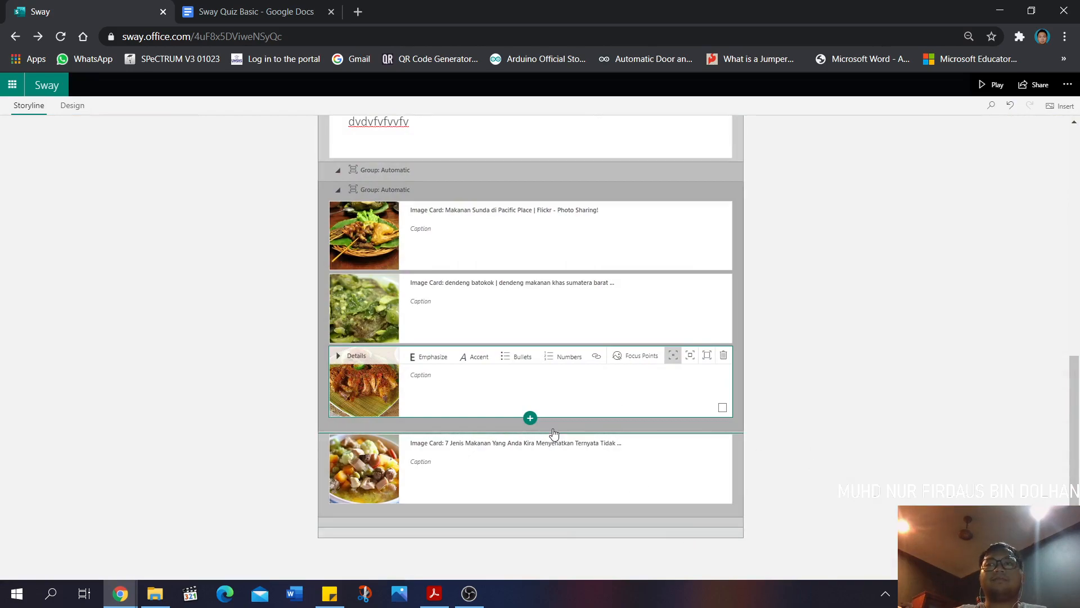
left_click(579, 478)
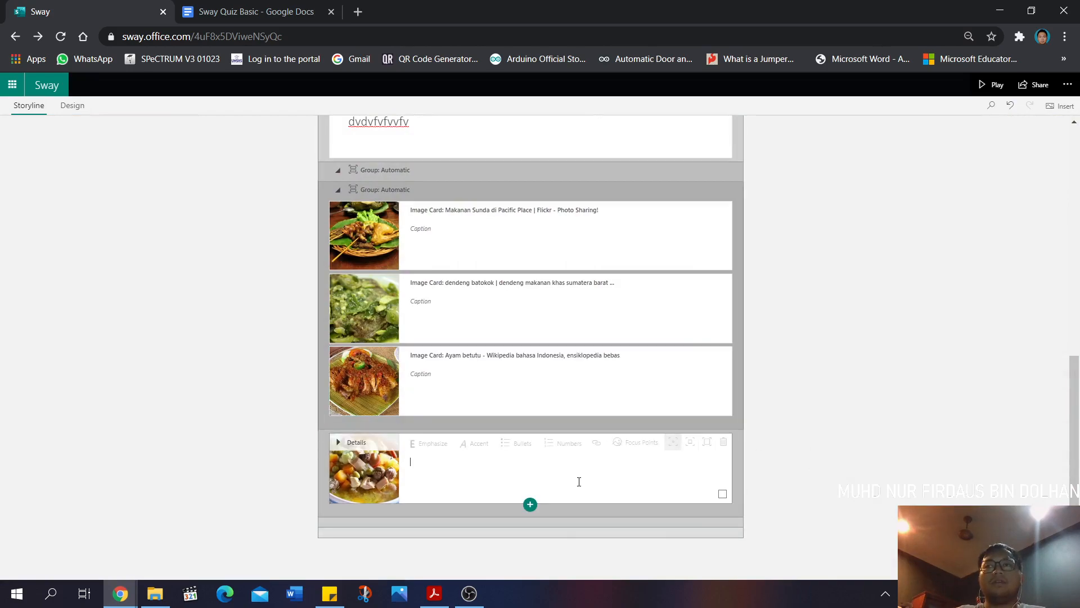
left_click(530, 506)
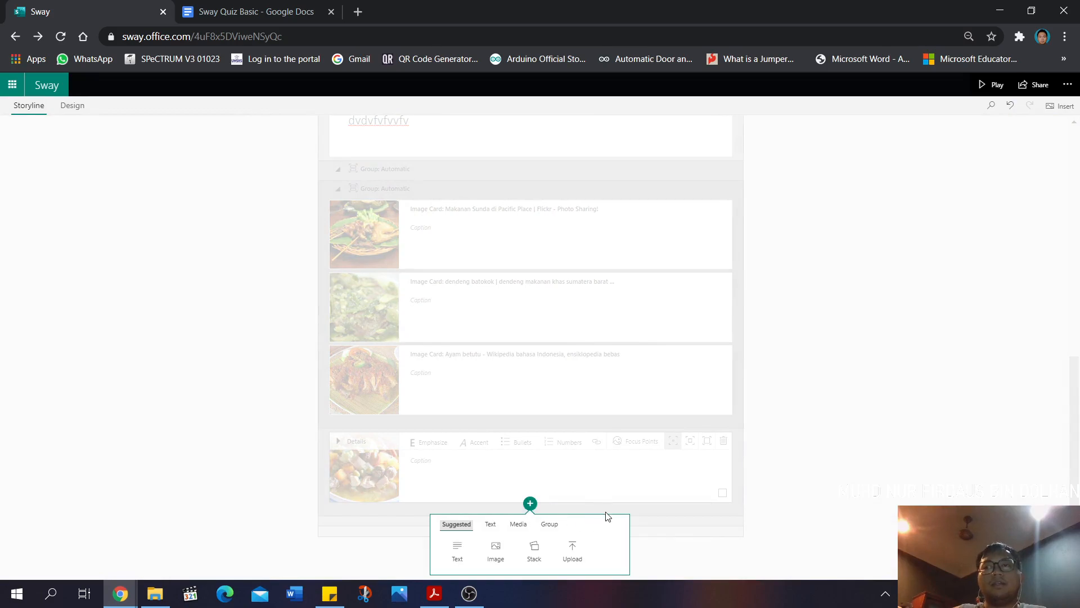
left_click(492, 529)
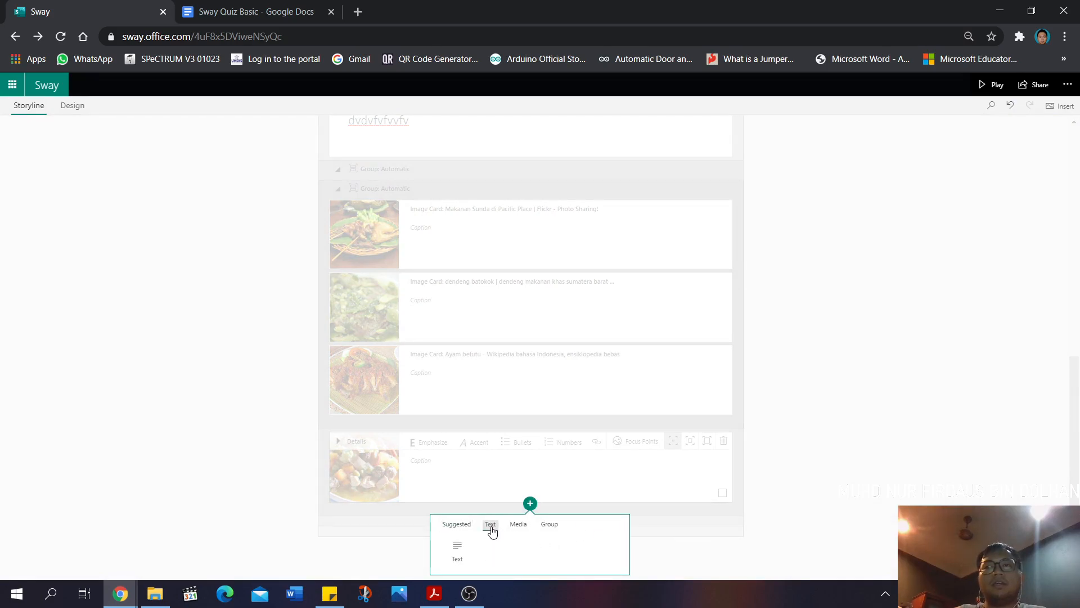
left_click(466, 529)
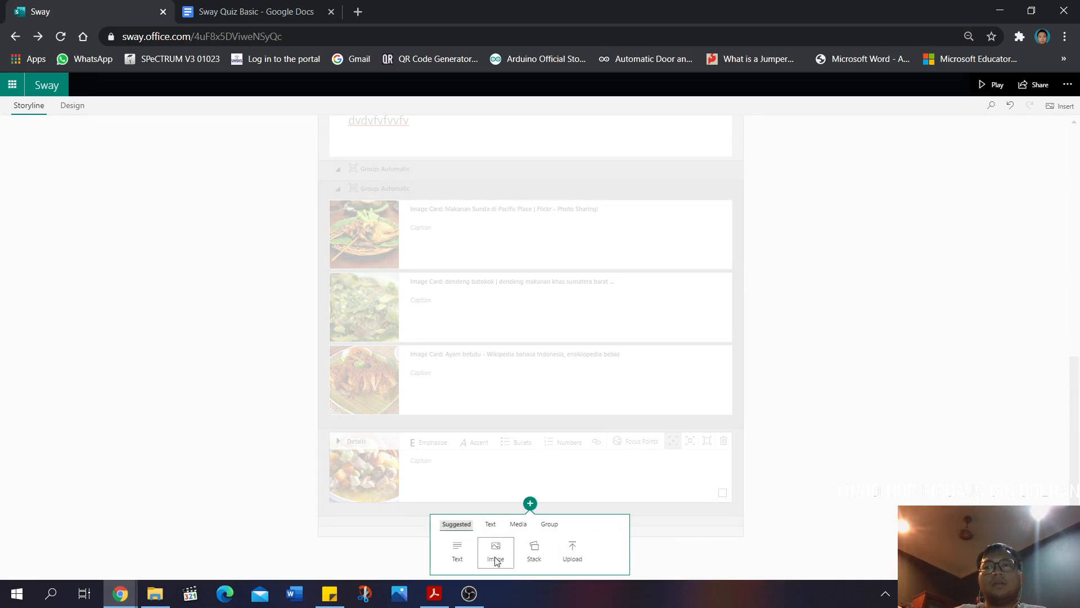
left_click(528, 529)
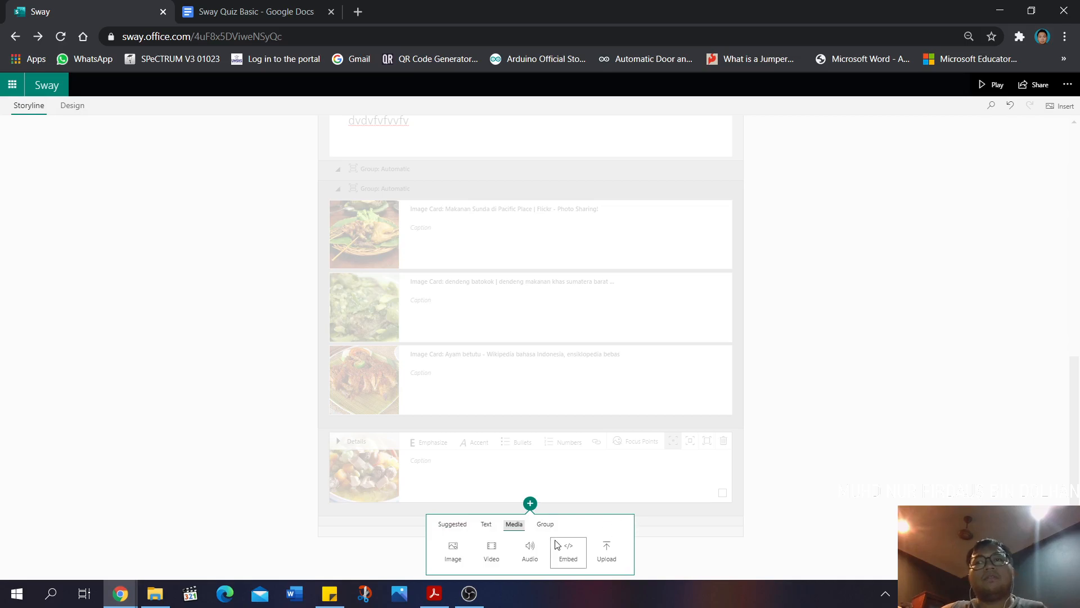
left_click(592, 565)
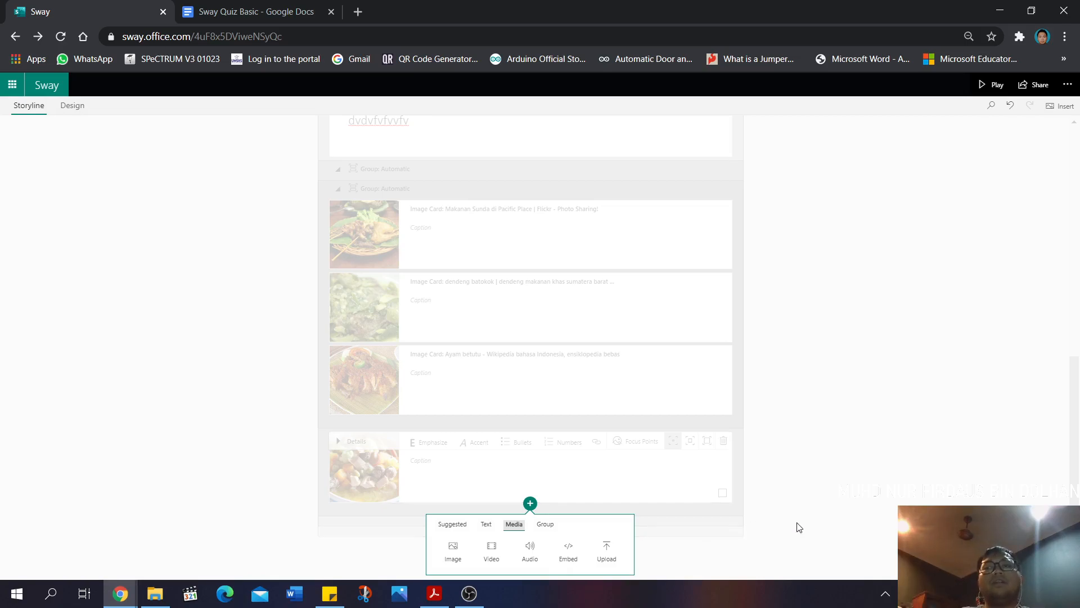
left_click(785, 507)
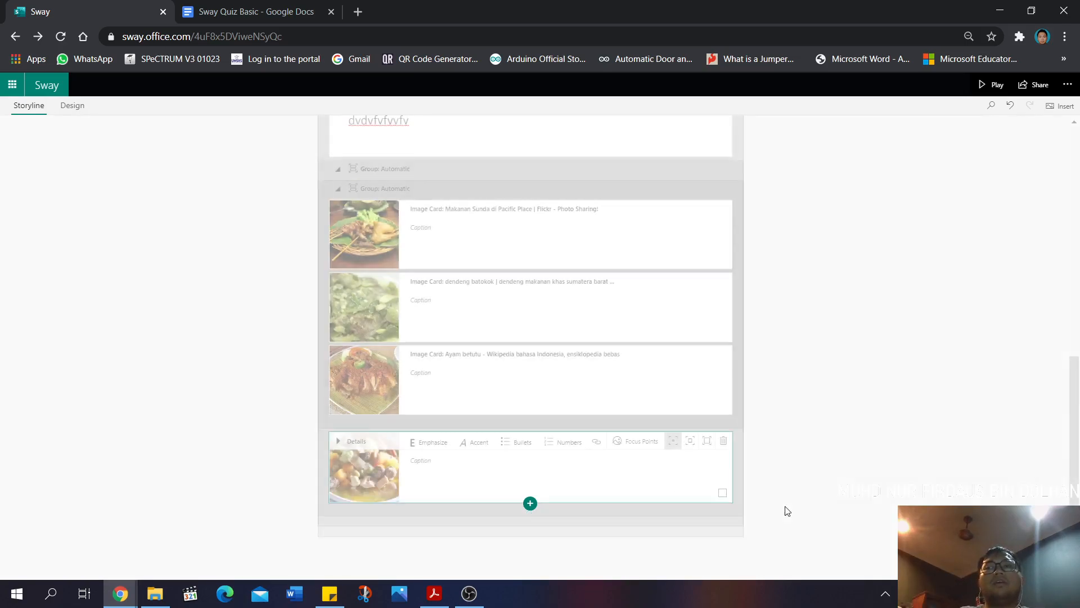
left_click(530, 503)
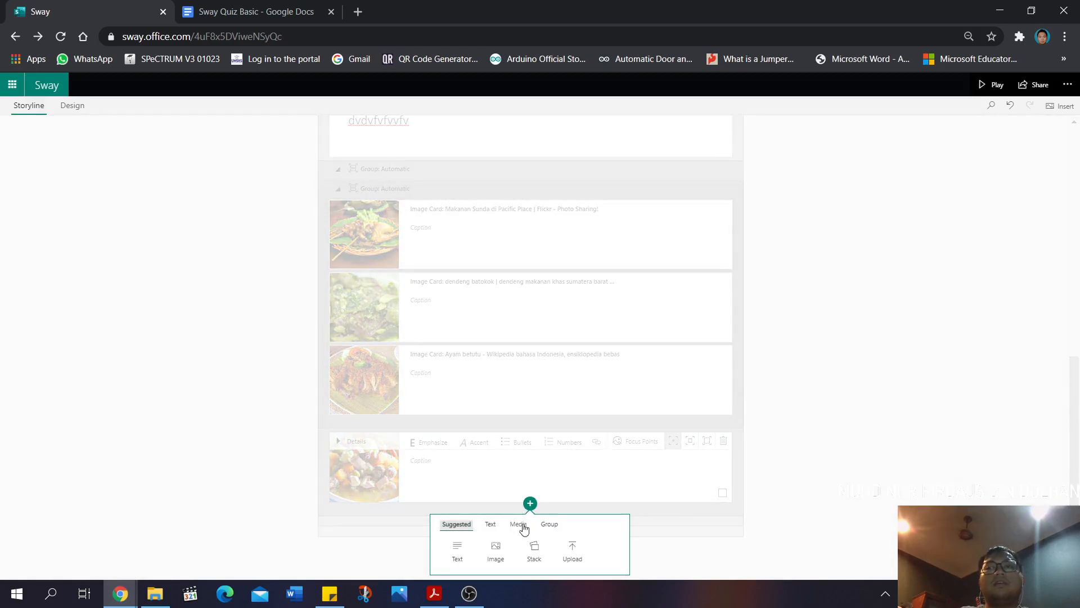
left_click(487, 525)
left_click(520, 526)
left_click(542, 525)
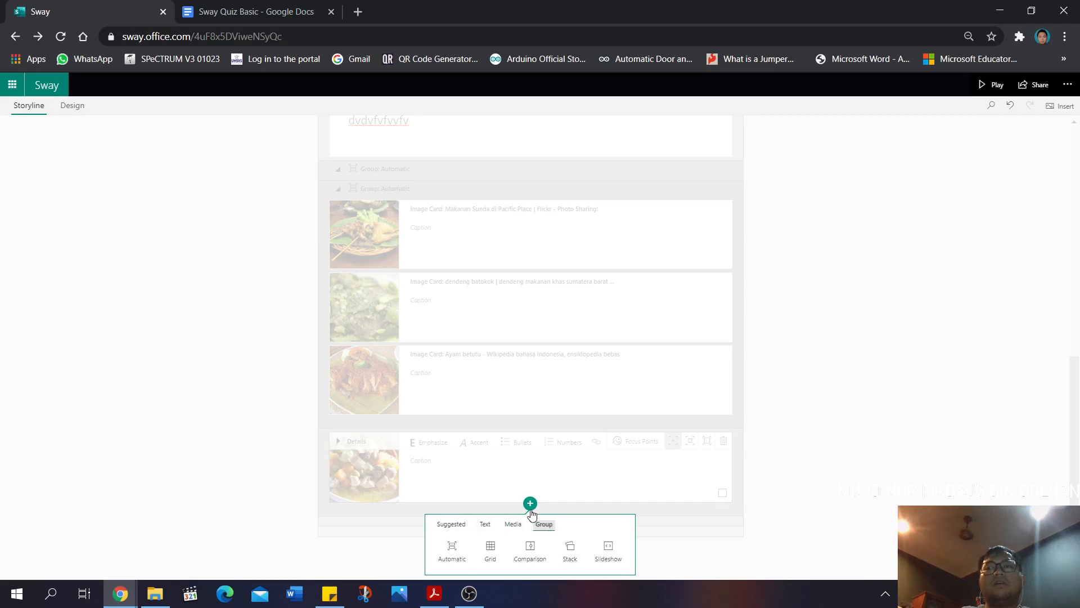
left_click(707, 525)
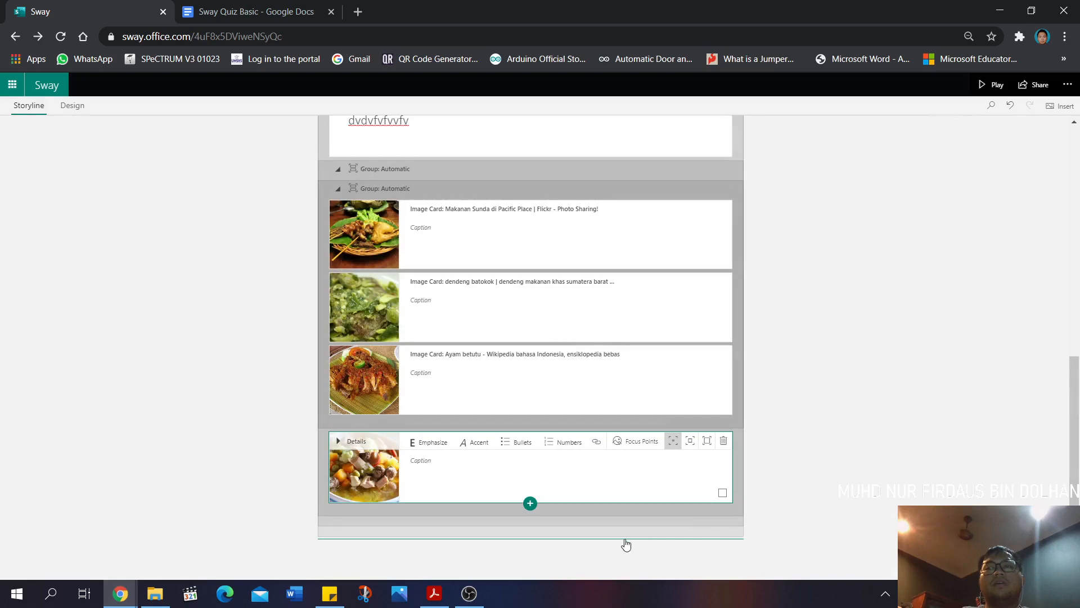
Collapse the Isi Kandungan section and add a Heading 1 card below it to start a new section
scroll(624, 544, "up", 8)
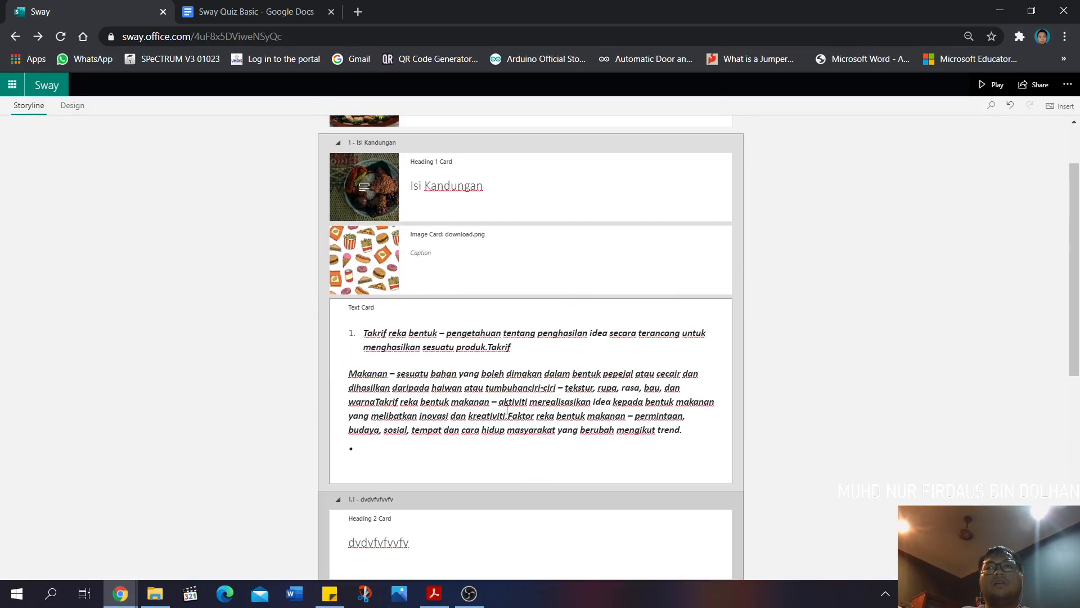
scroll(507, 411, "up", 2)
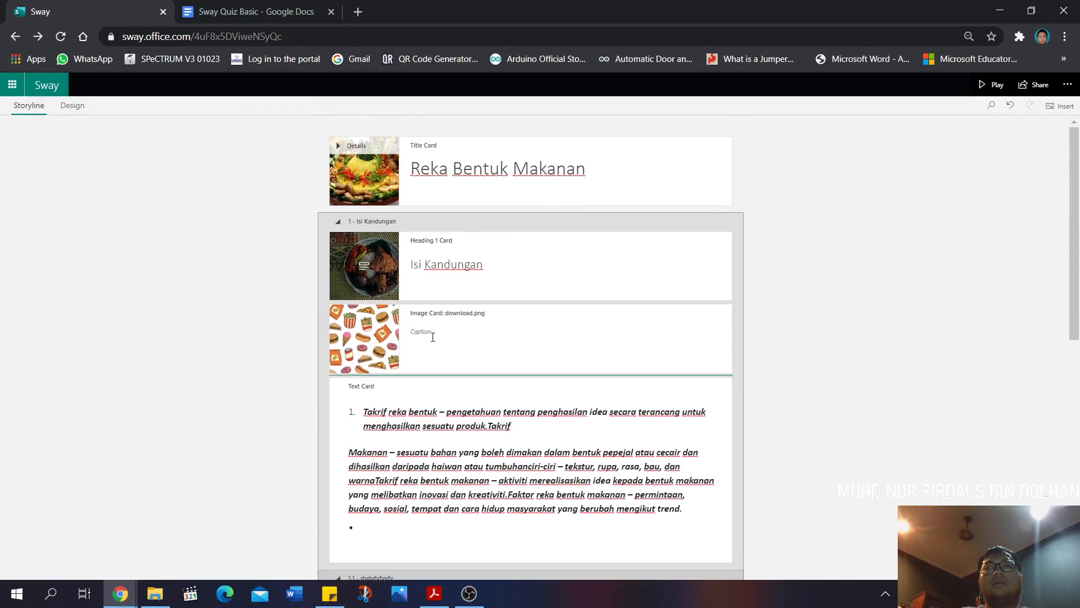
left_click(372, 224)
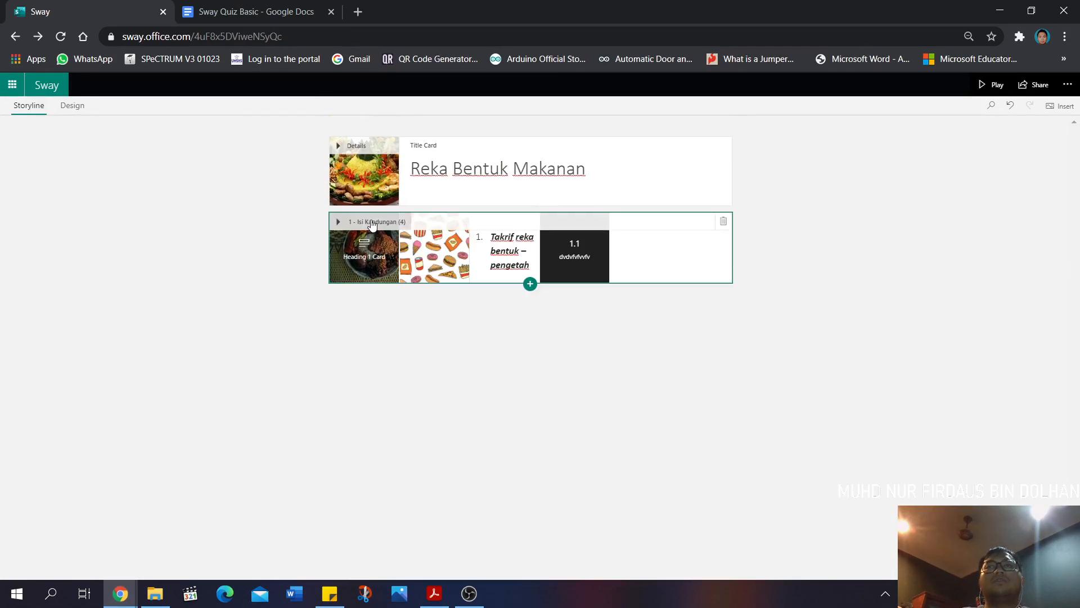
left_click(530, 285)
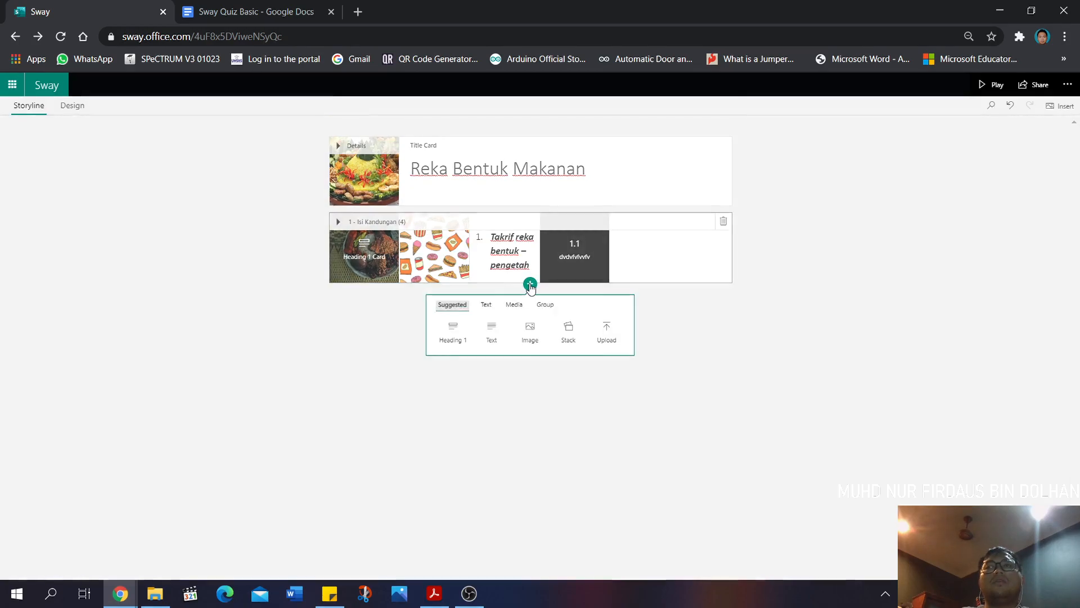
left_click(444, 349)
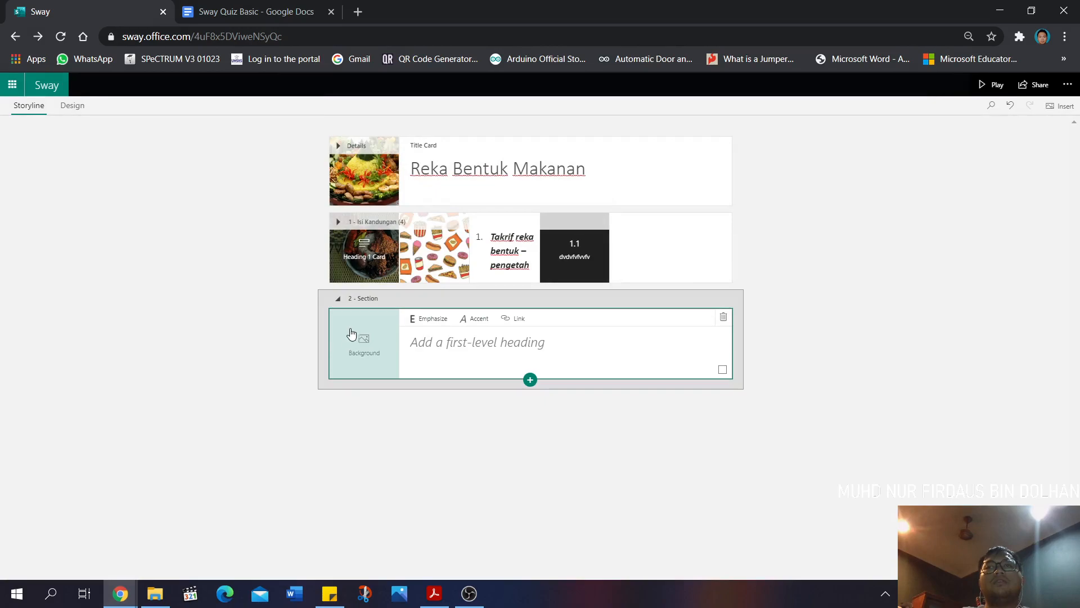
Set the suggested satay photo as the new section heading's background and add an embed card below the heading
left_click(377, 350)
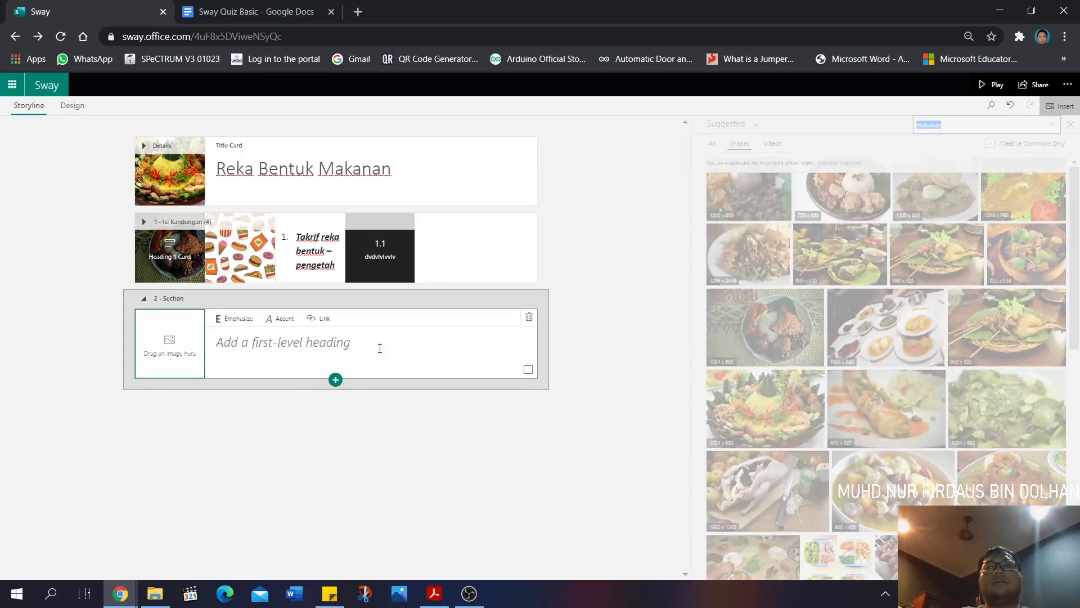
left_click_drag(986, 329, 145, 340)
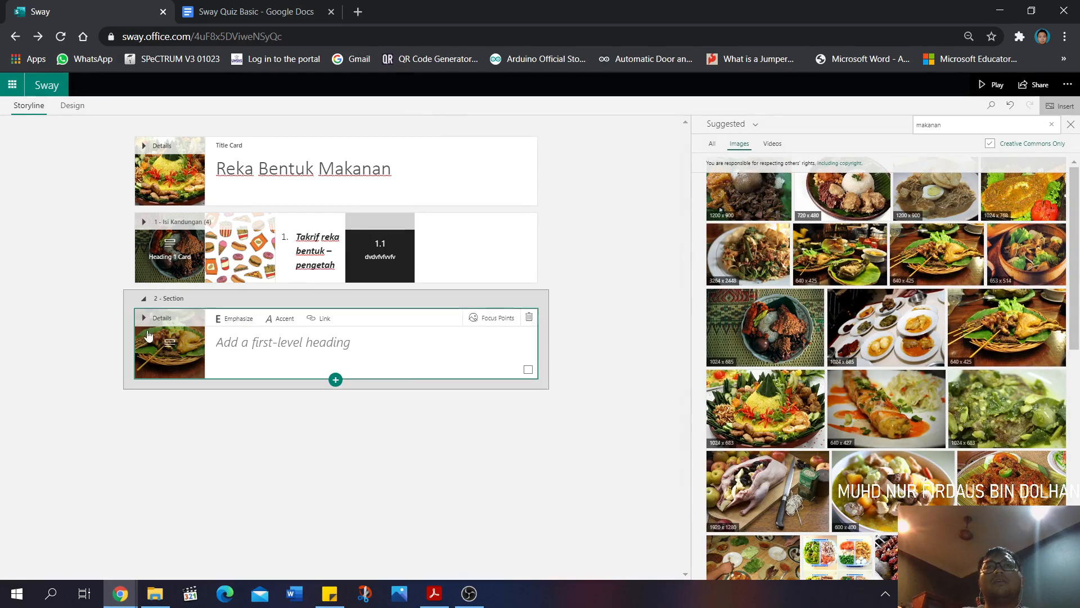
left_click(335, 379)
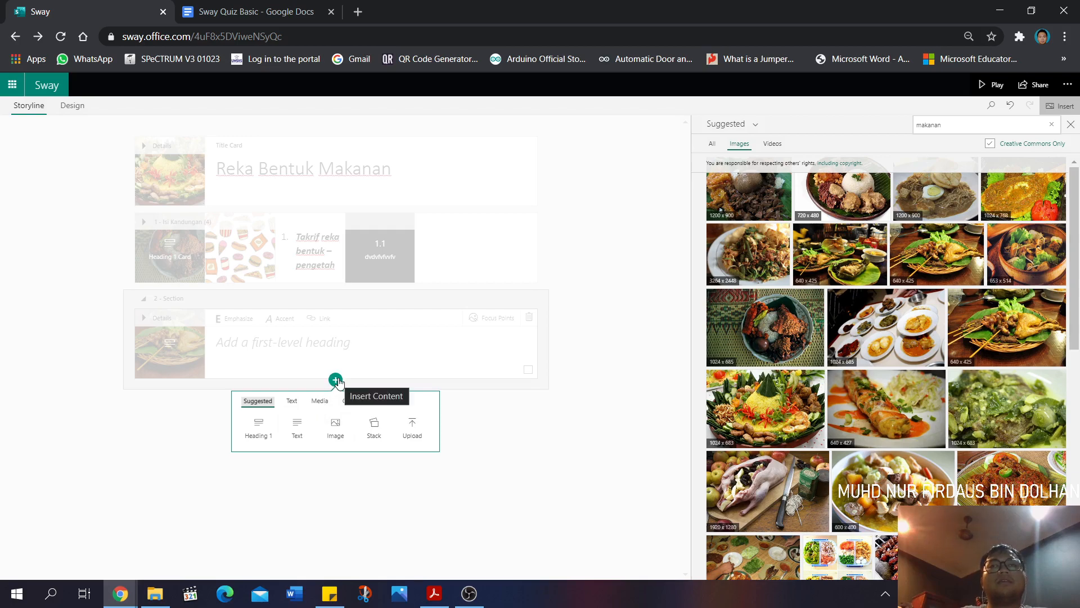
left_click(318, 400)
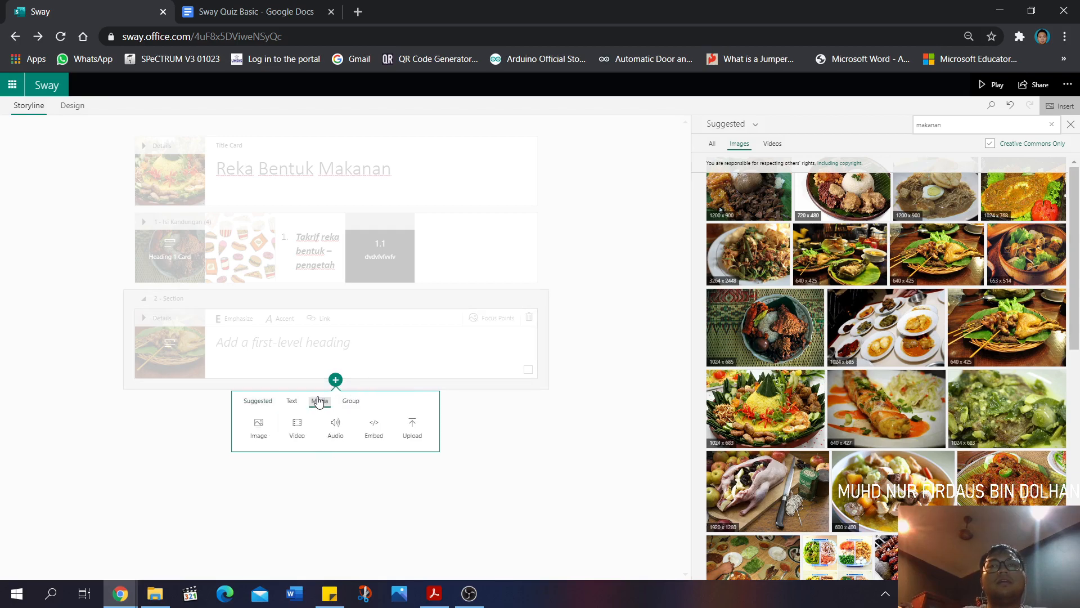
left_click(373, 426)
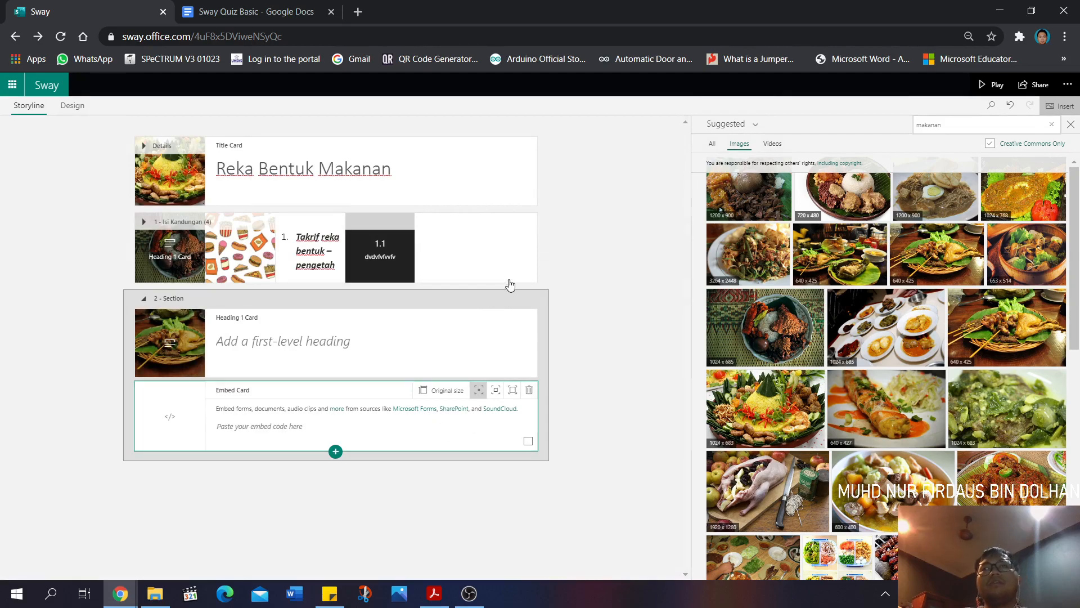
Go to office.com in a new browser tab and open the Reka Bentuk Makanan quiz in Microsoft Forms
left_click(358, 12)
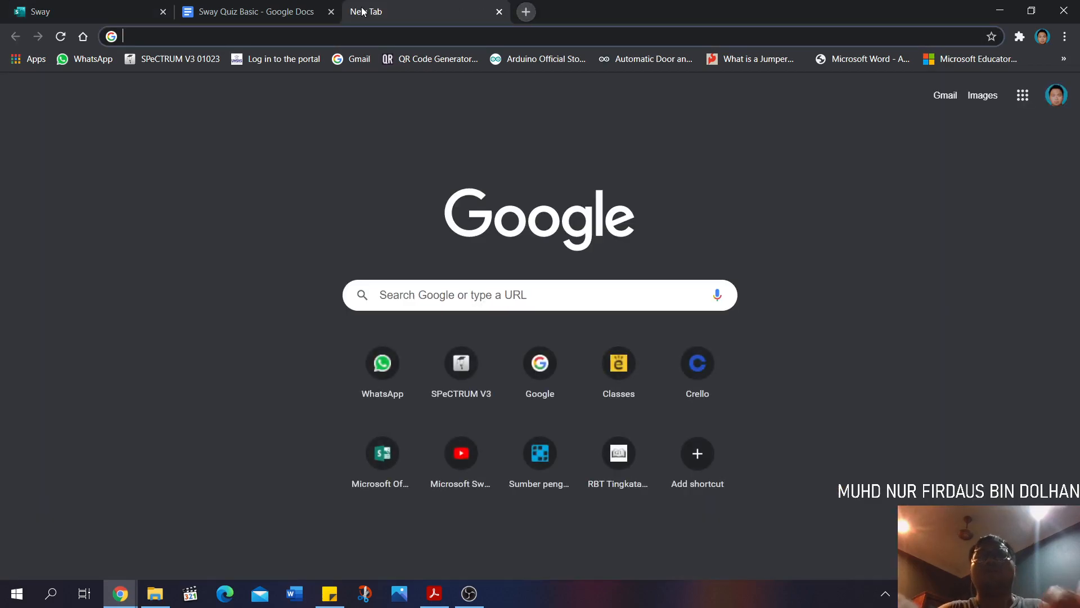
type("office.com/?auth=2")
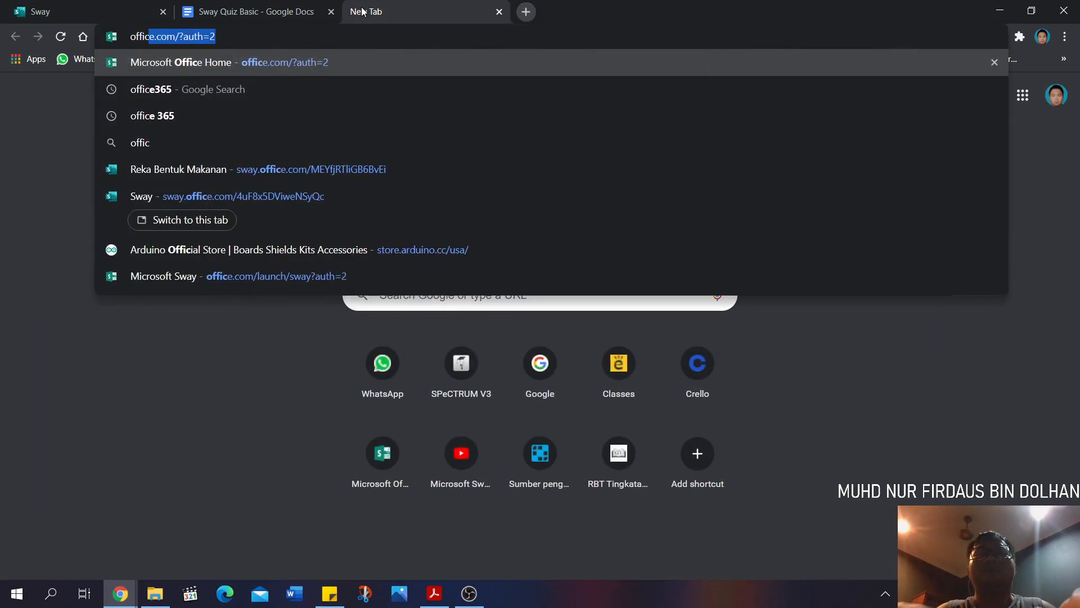
key("Return")
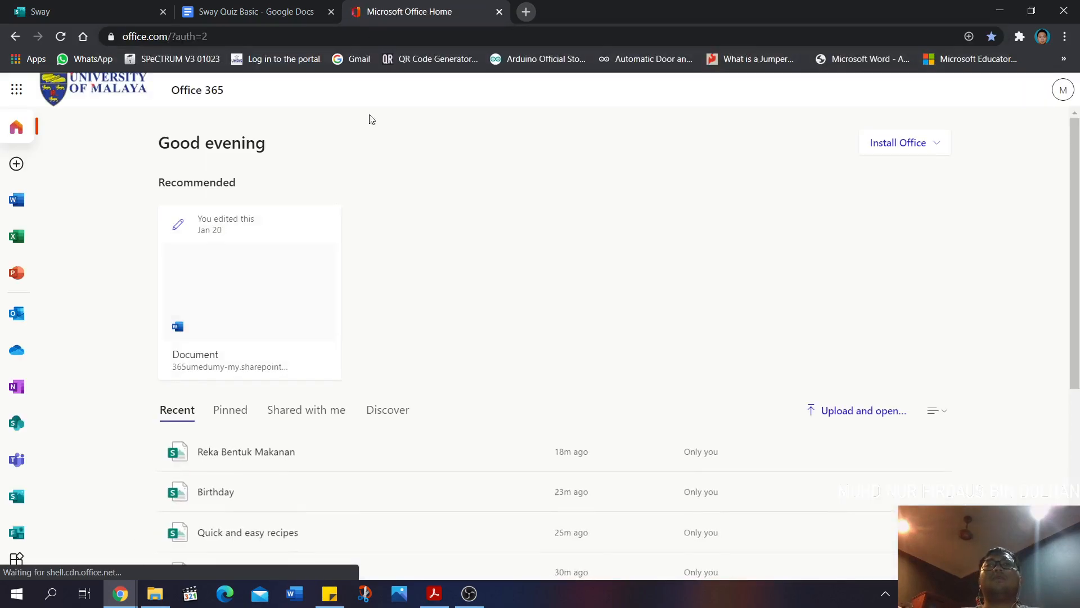
left_click(15, 542)
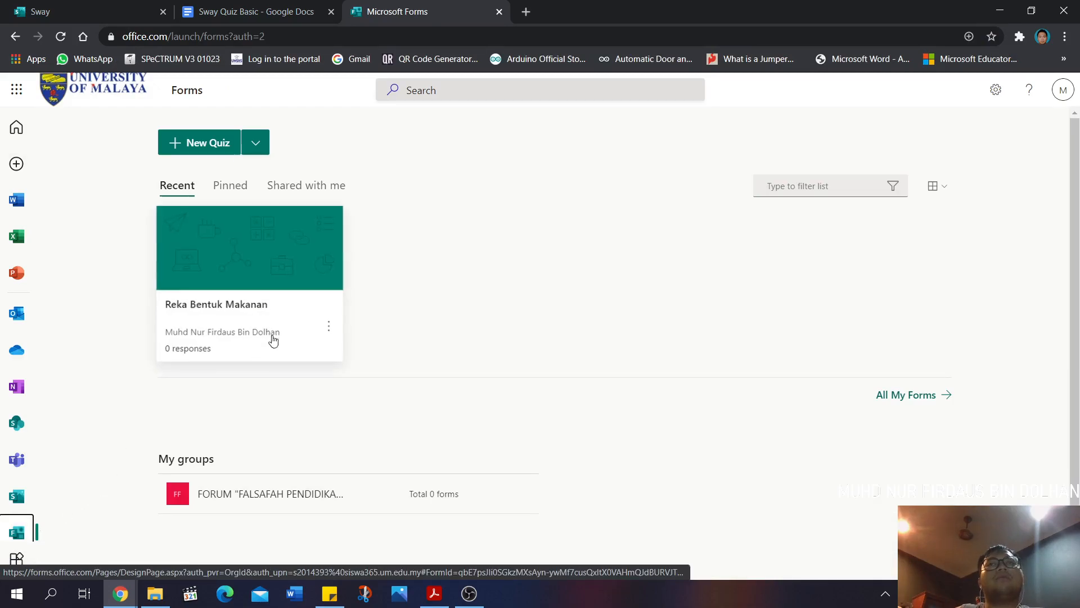
left_click(269, 266)
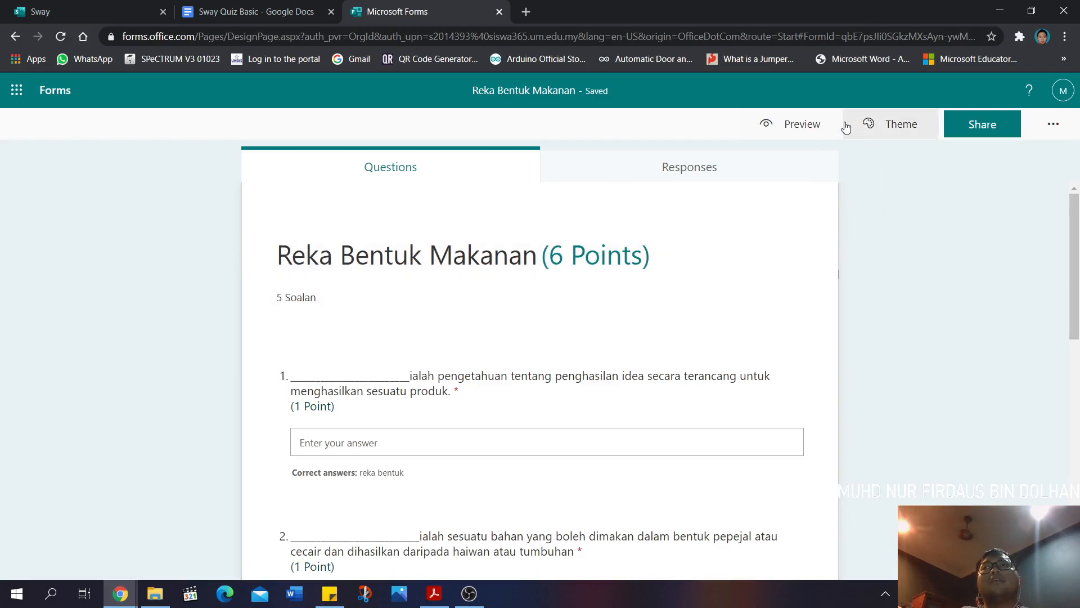
Switch back to Sway, delete the empty embed card and title the new section's heading "Quiz"
left_click(109, 12)
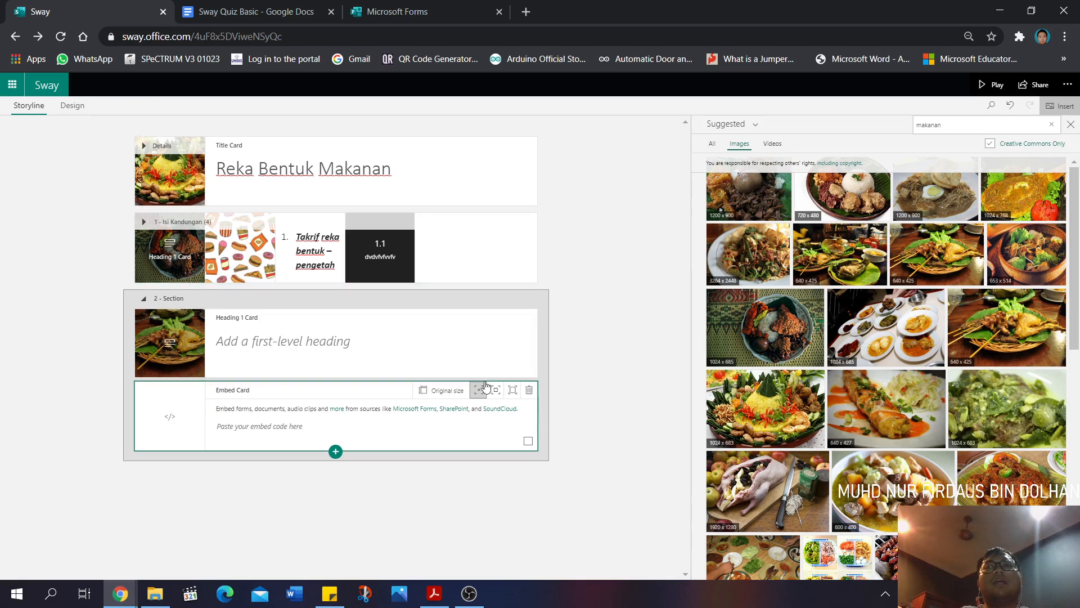
left_click(528, 389)
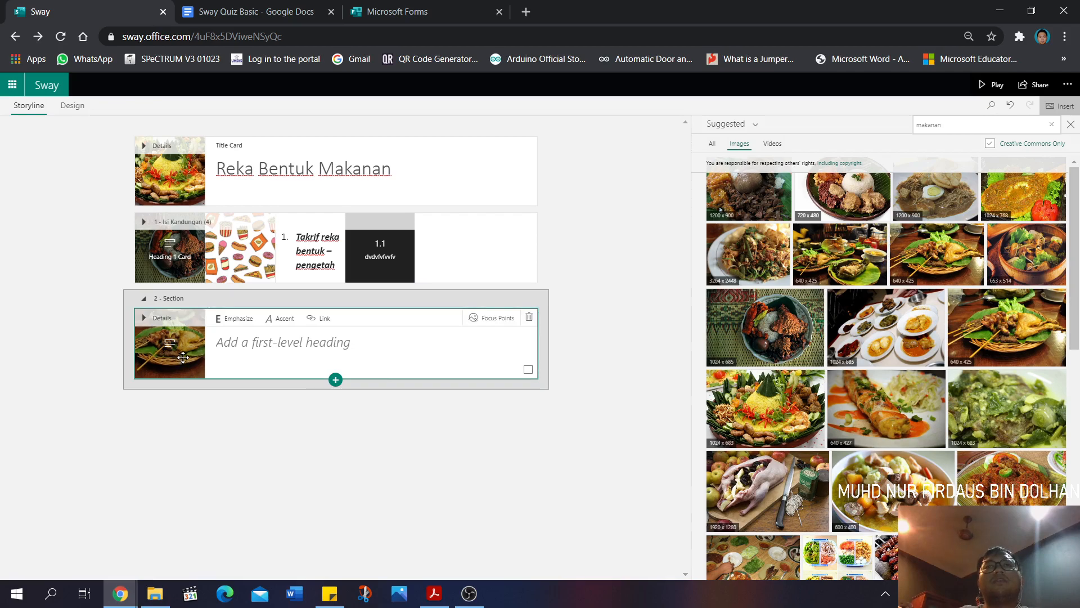
left_click(260, 354)
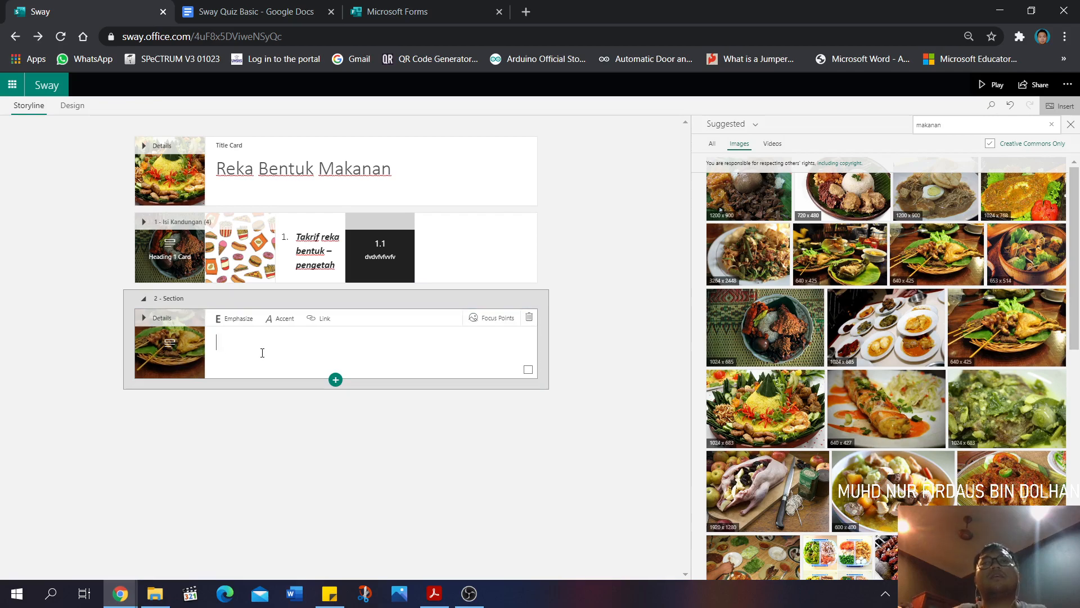
type("Q")
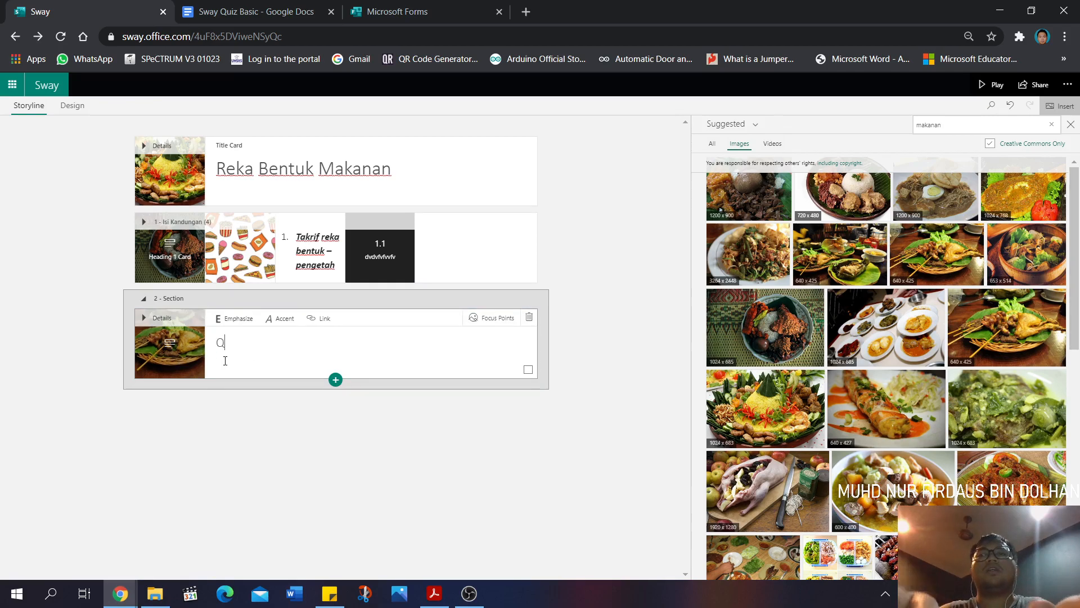
type("uiz")
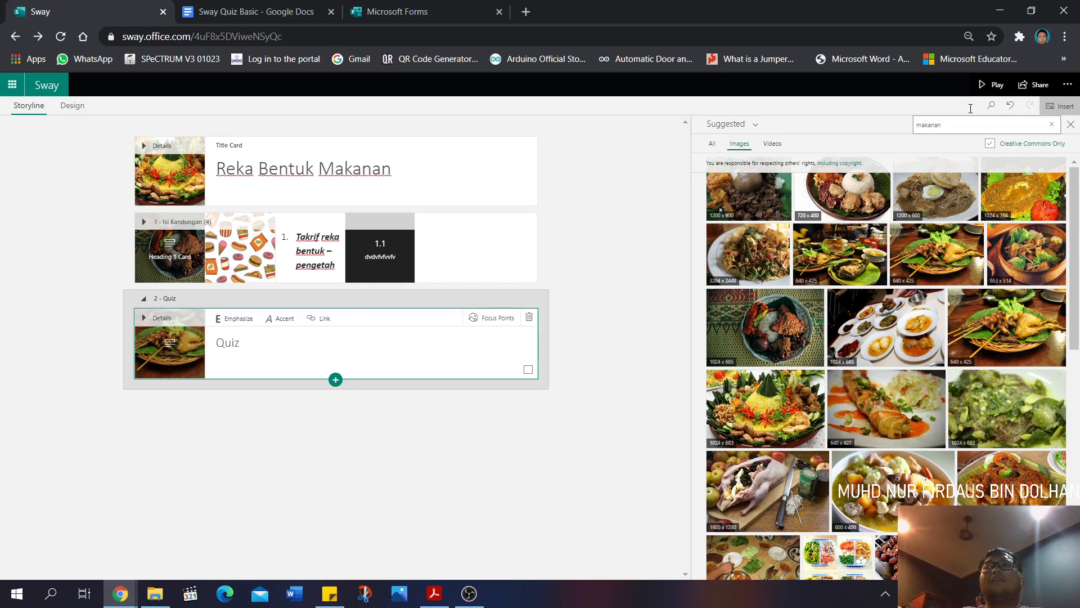
Search images for "quiz" and set the green hanging Quiz sign as the Quiz heading's background
left_click(980, 125)
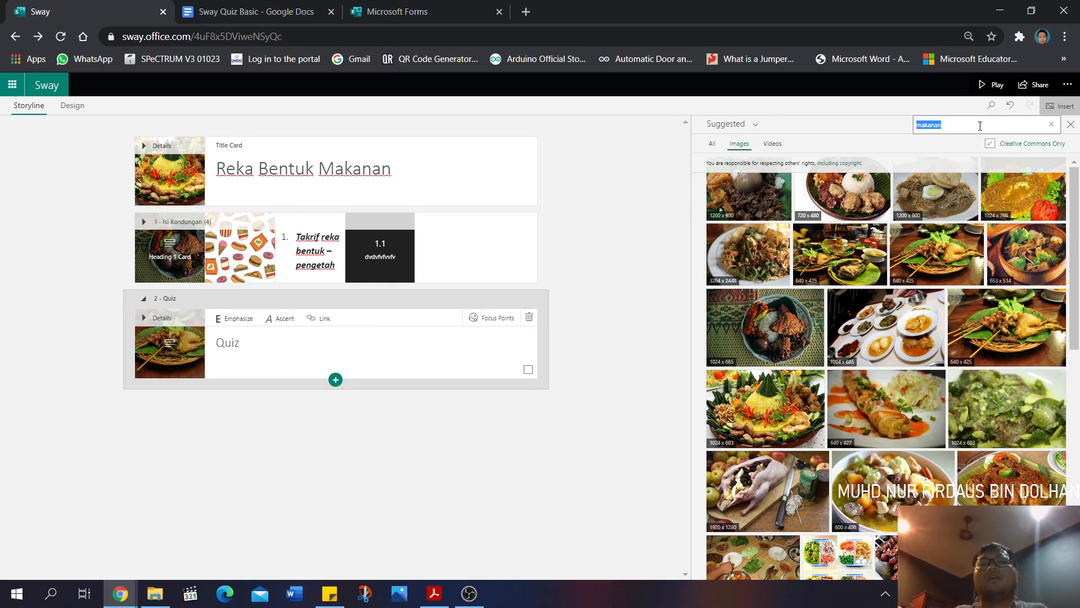
type("quiz")
key("Return")
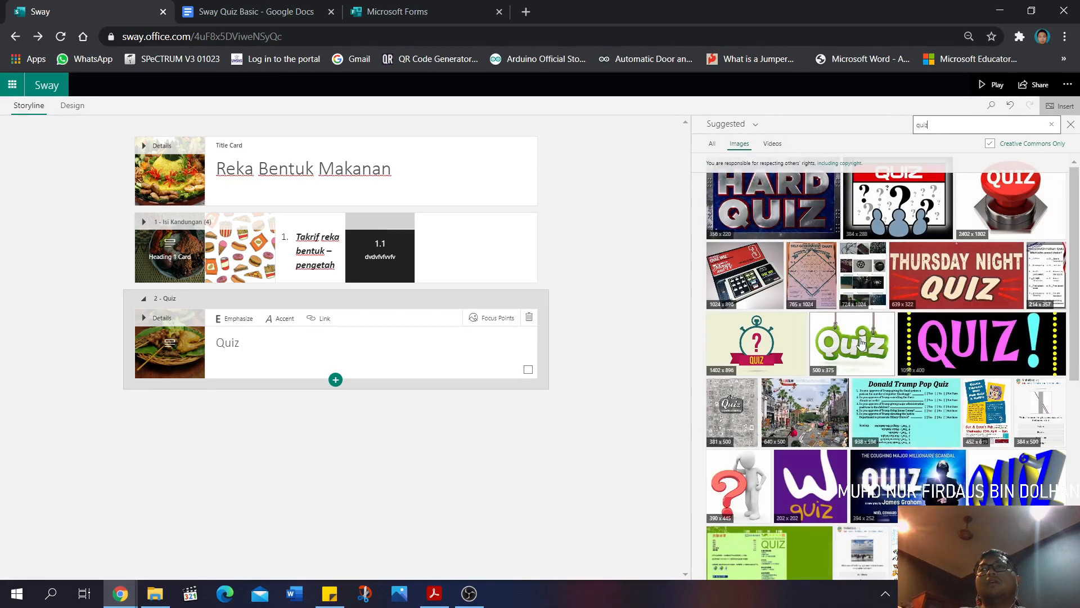
left_click_drag(861, 342, 182, 336)
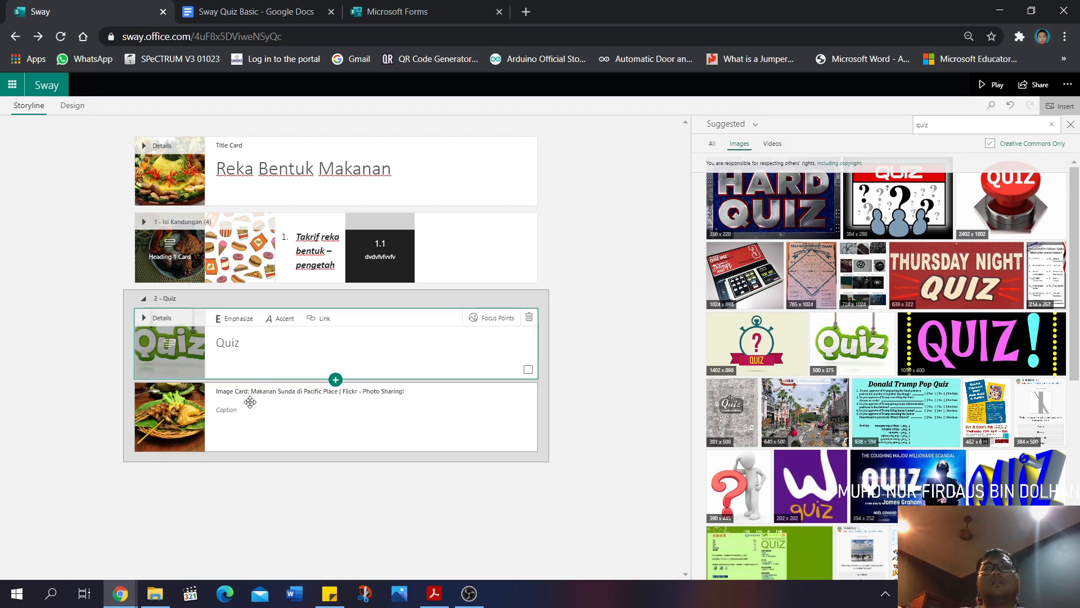
Insert an embed card directly below the Quiz heading card
left_click(335, 380)
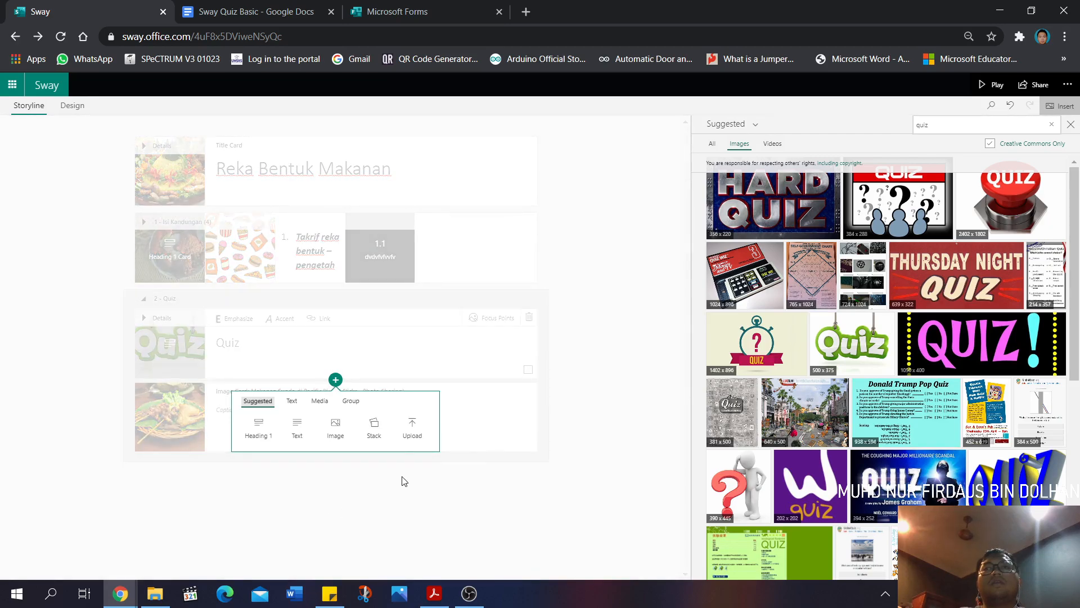
left_click(319, 401)
left_click(374, 429)
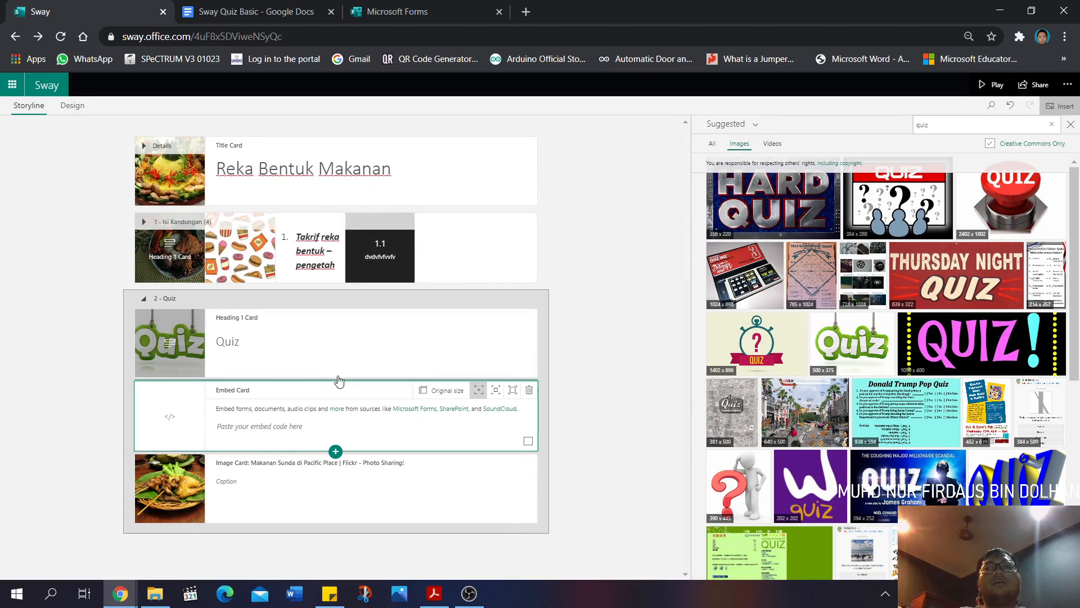
Switch to Microsoft Forms, review the Reka Bentuk Makanan quiz questions and copy the quiz's embed code
left_click(397, 7)
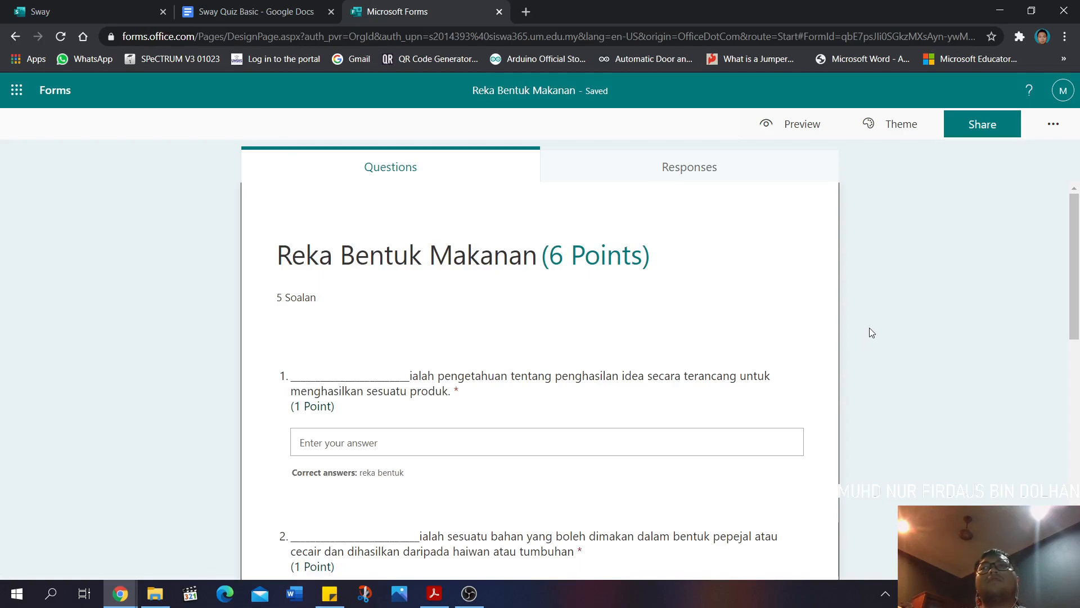
scroll(897, 272, "down", 10)
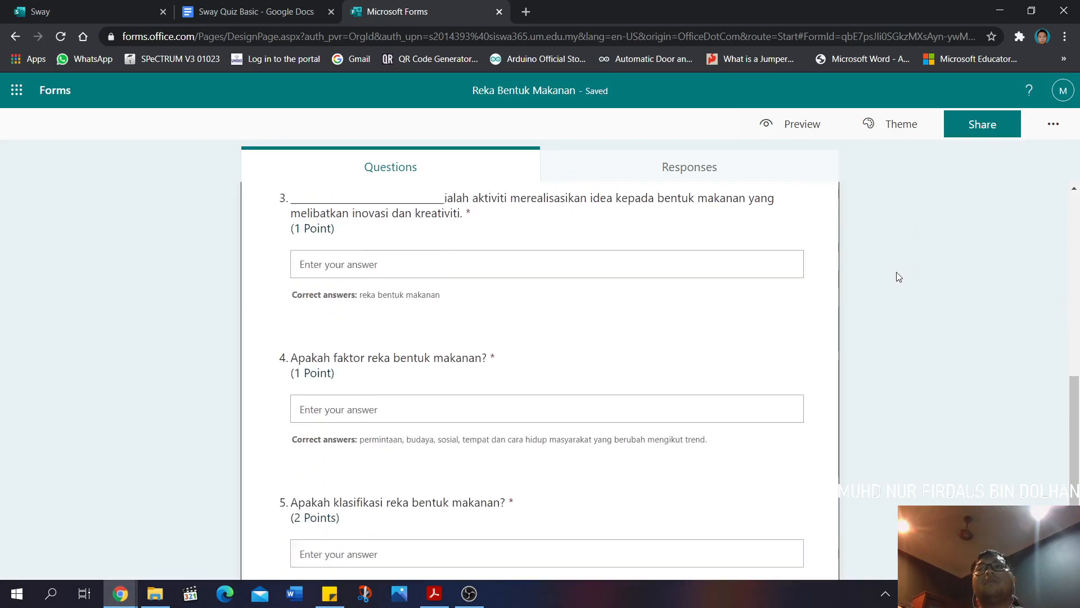
scroll(896, 275, "up", 8)
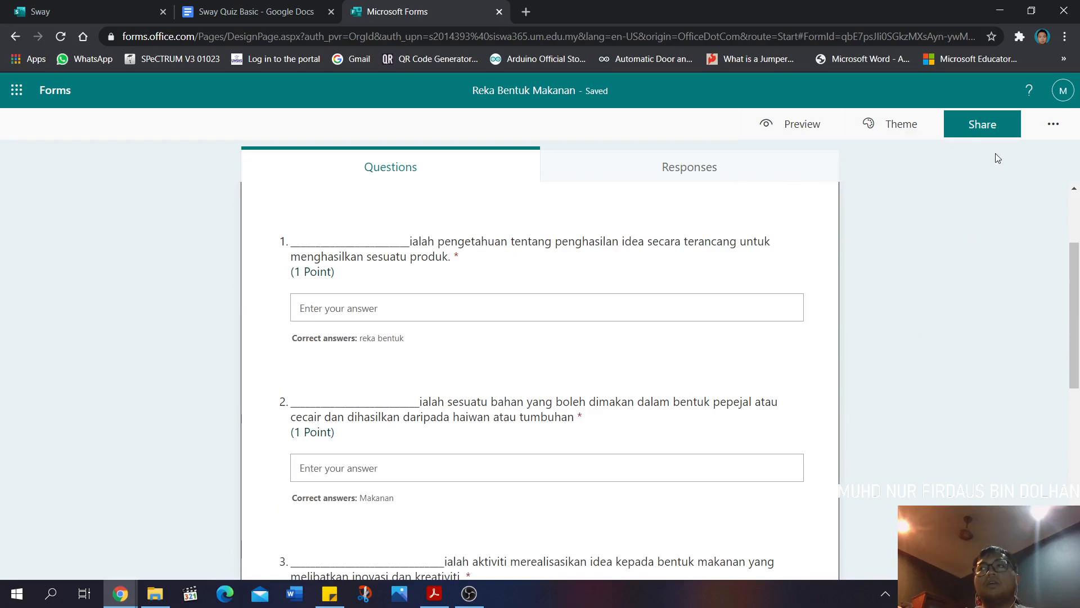
left_click(993, 123)
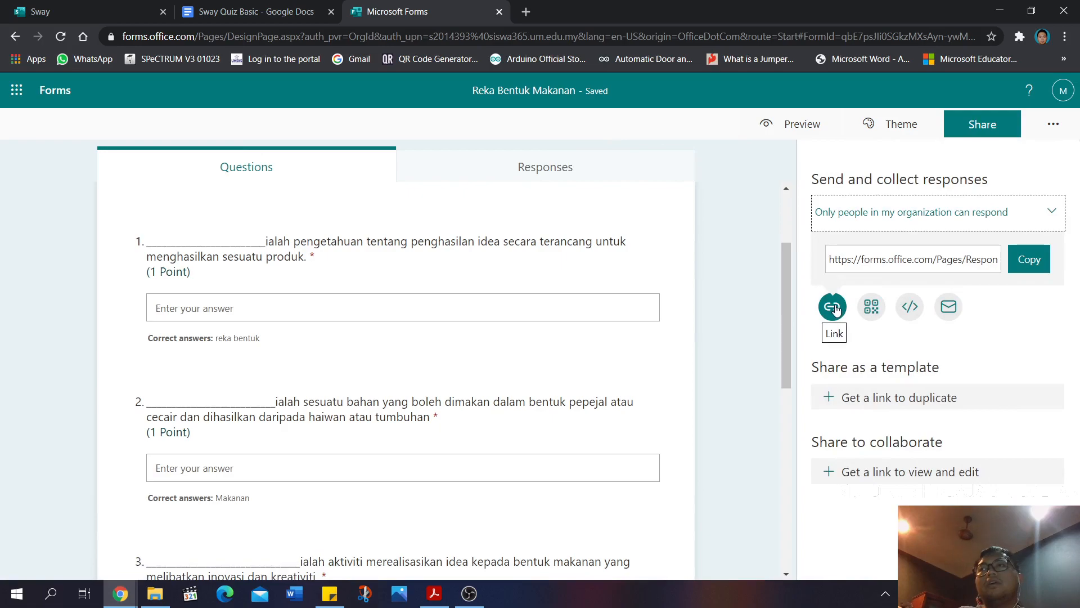
left_click(912, 308)
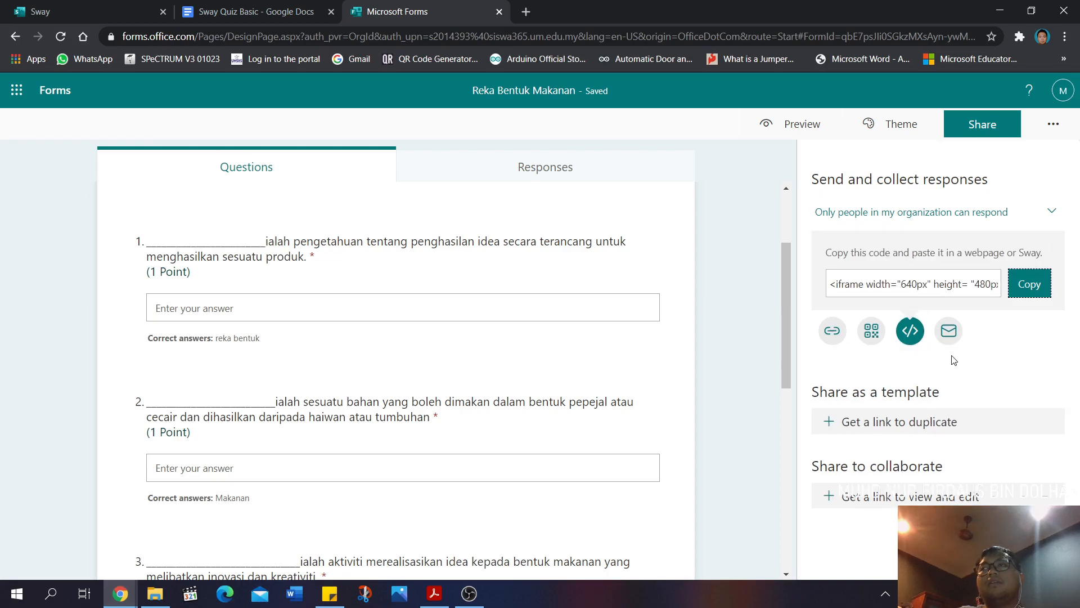
left_click(1035, 292)
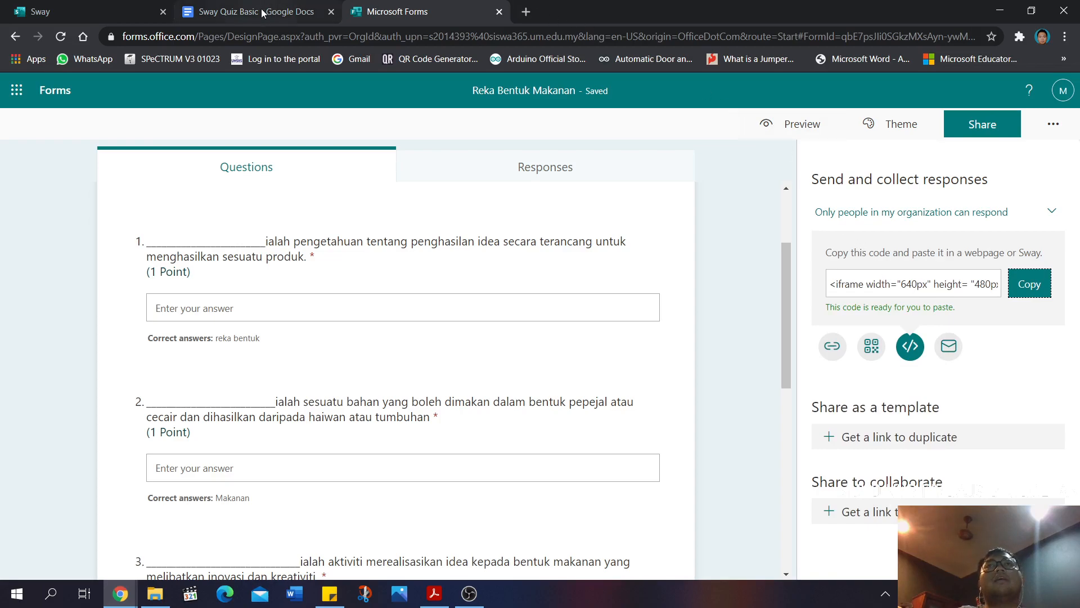
Return to Sway and paste the copied quiz embed code into the Quiz section's embed card
left_click(60, 11)
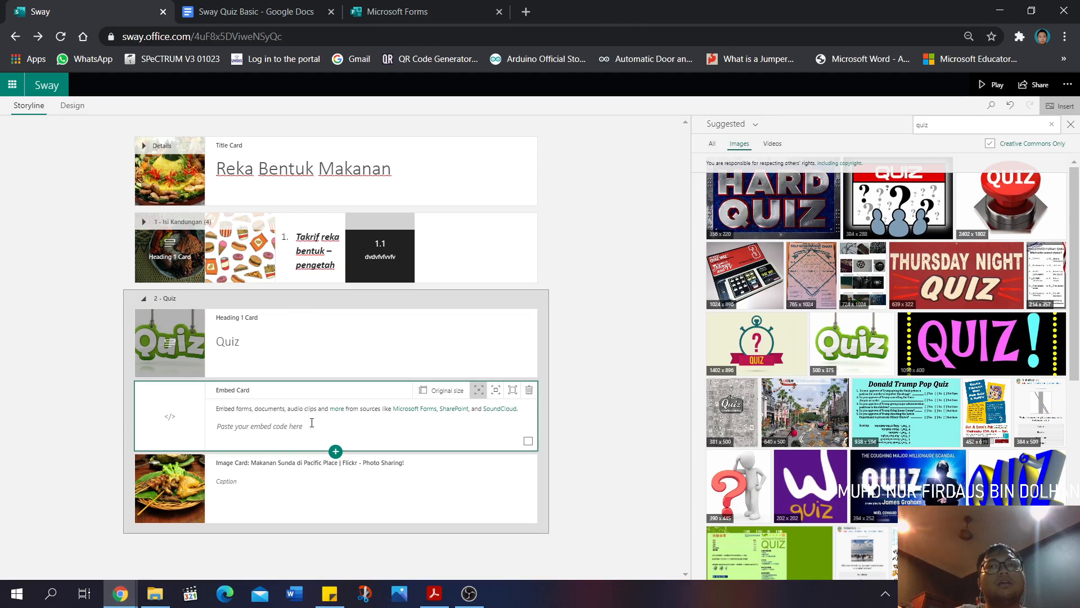
left_click(361, 422)
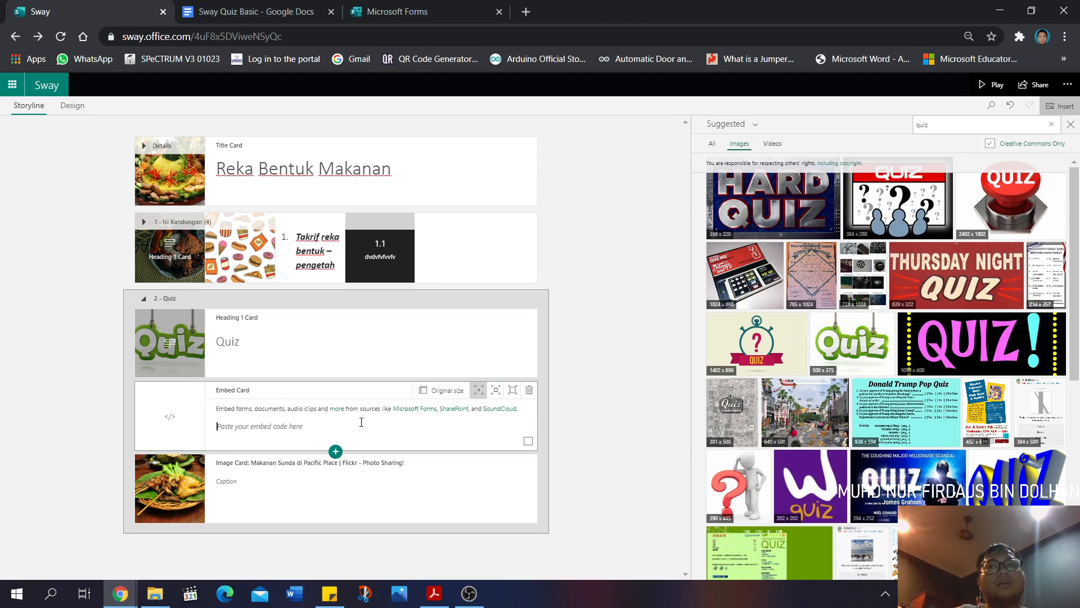
right_click(271, 432)
left_click(307, 314)
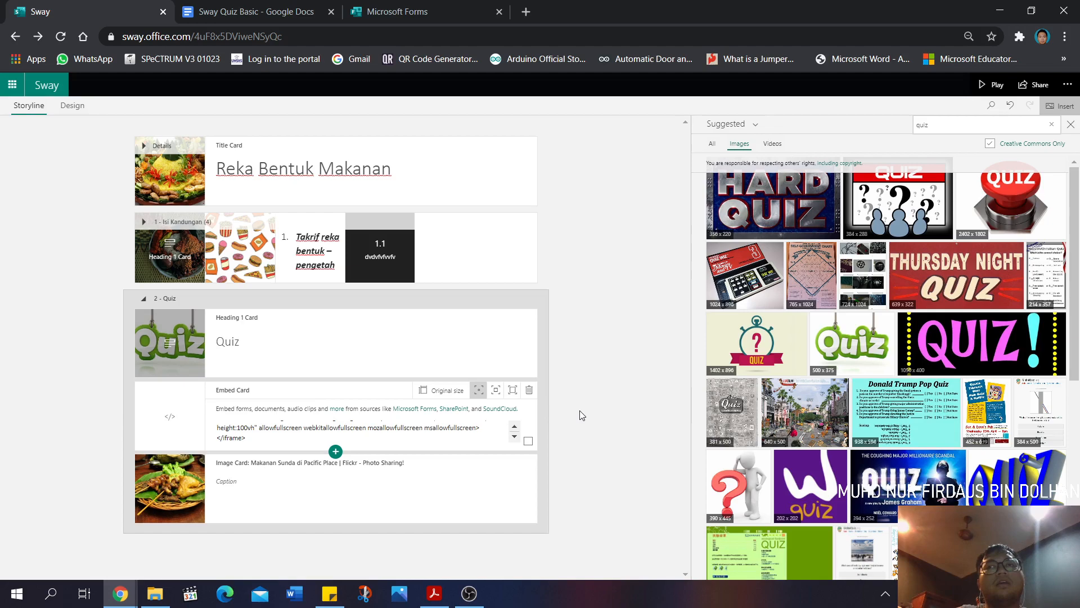
Try the different emphasis levels on the embed card, including Intense, and set the card to Original size
left_click(495, 394)
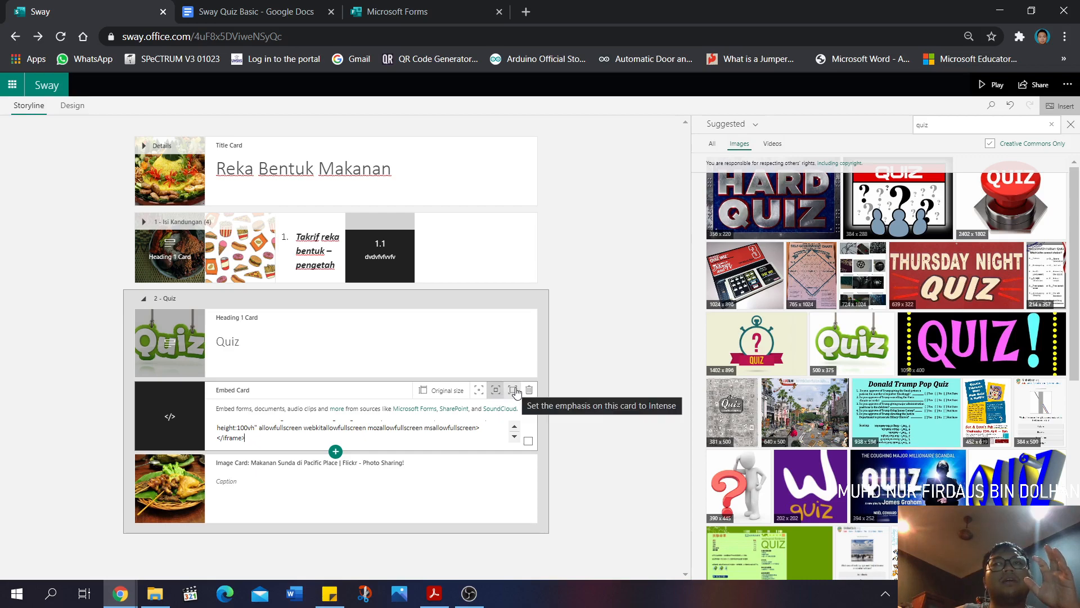
left_click(516, 392)
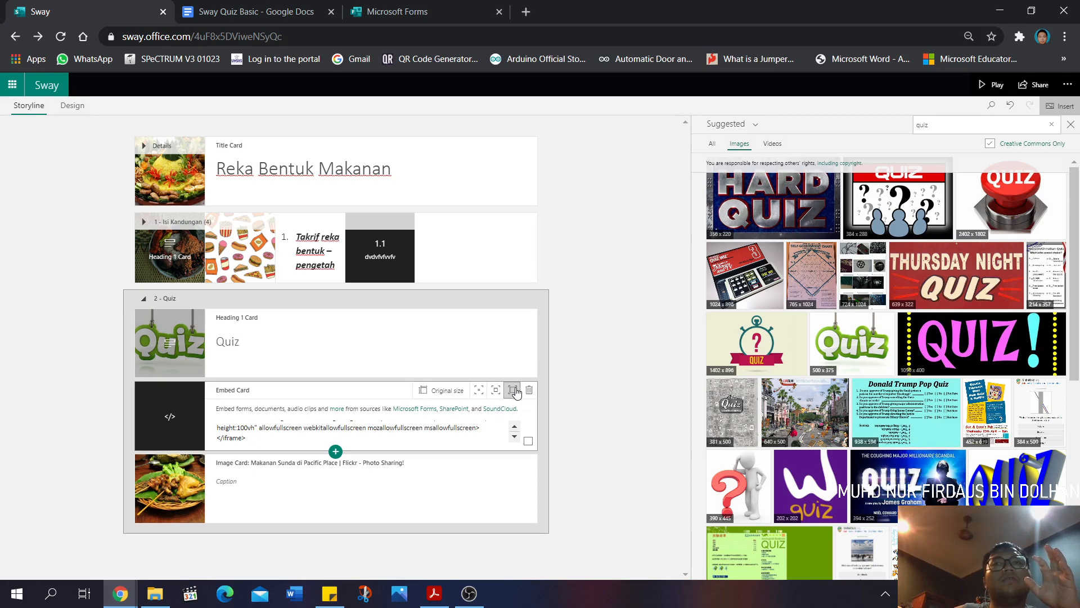
left_click(482, 395)
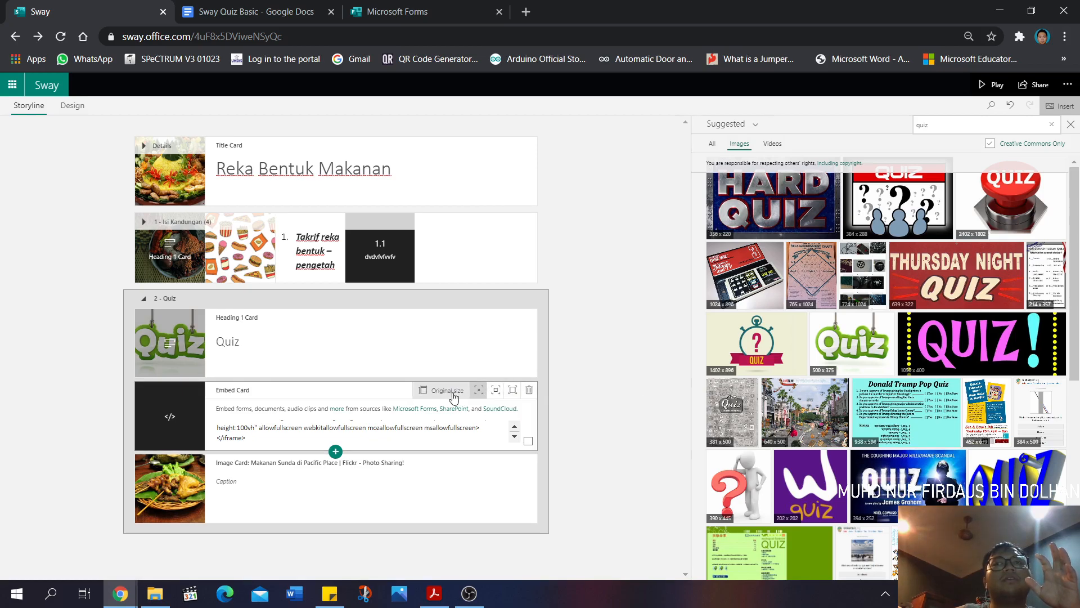
left_click(454, 396)
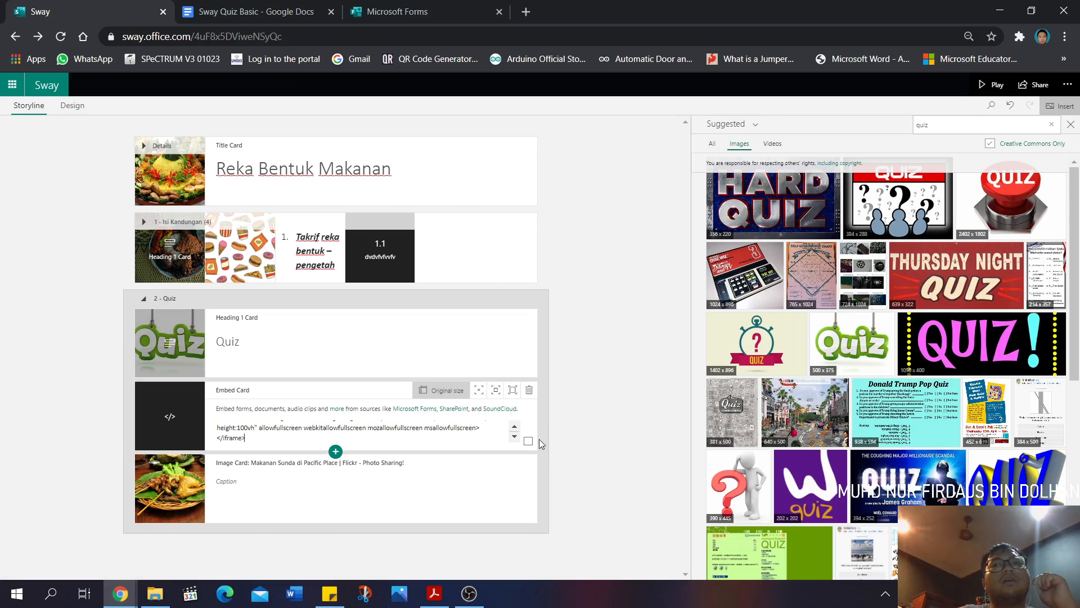
Preview the Sway through to the embedded quiz, examine how it displays at original size, and return to editing
left_click(999, 88)
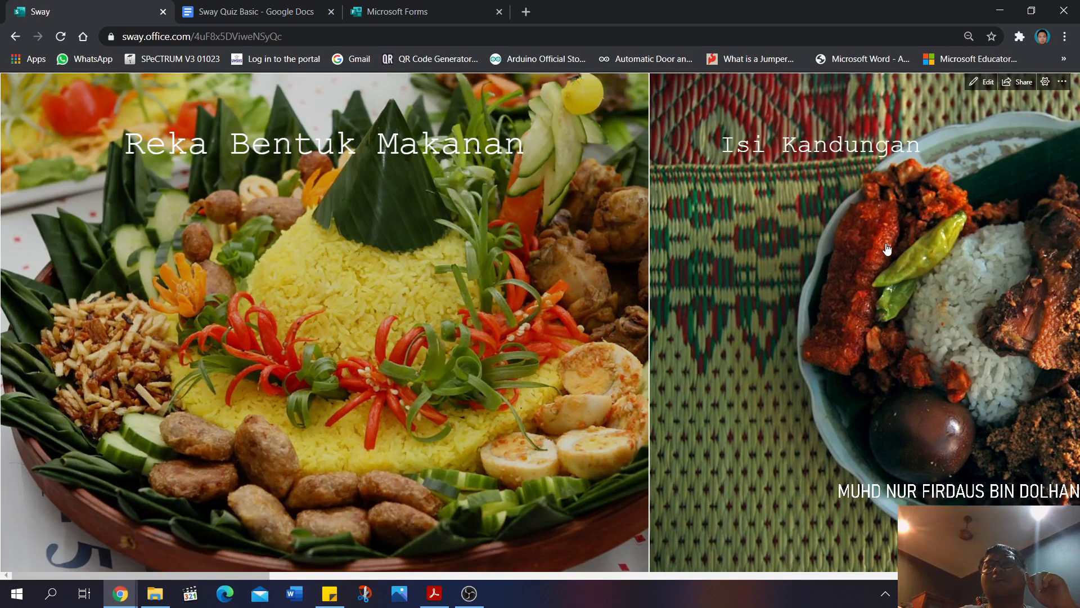
scroll(887, 232, "down", 2)
scroll(886, 232, "down", 5)
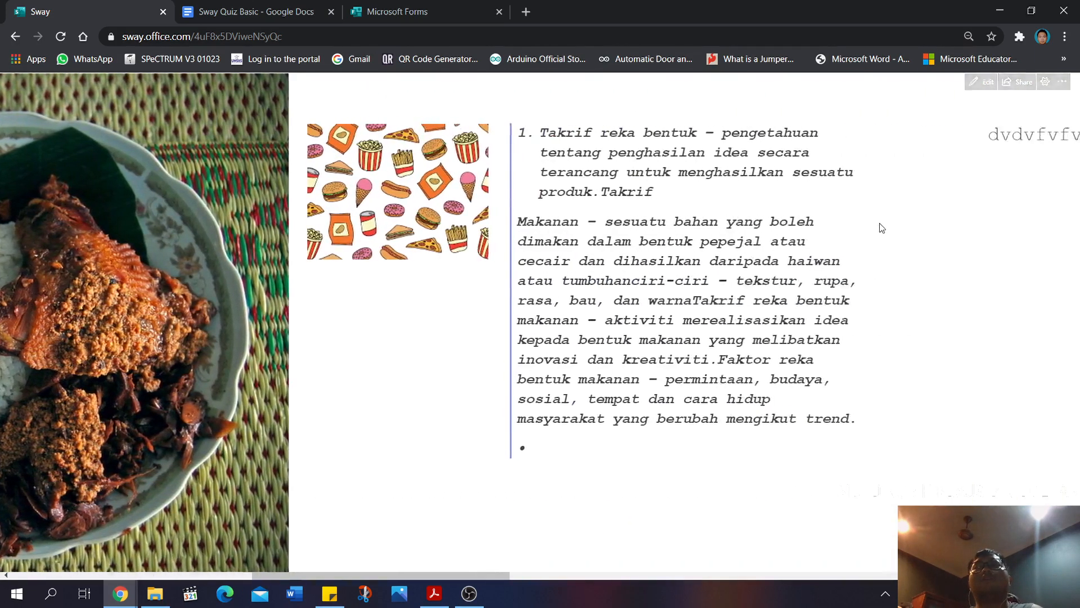
scroll(881, 227, "down", 8)
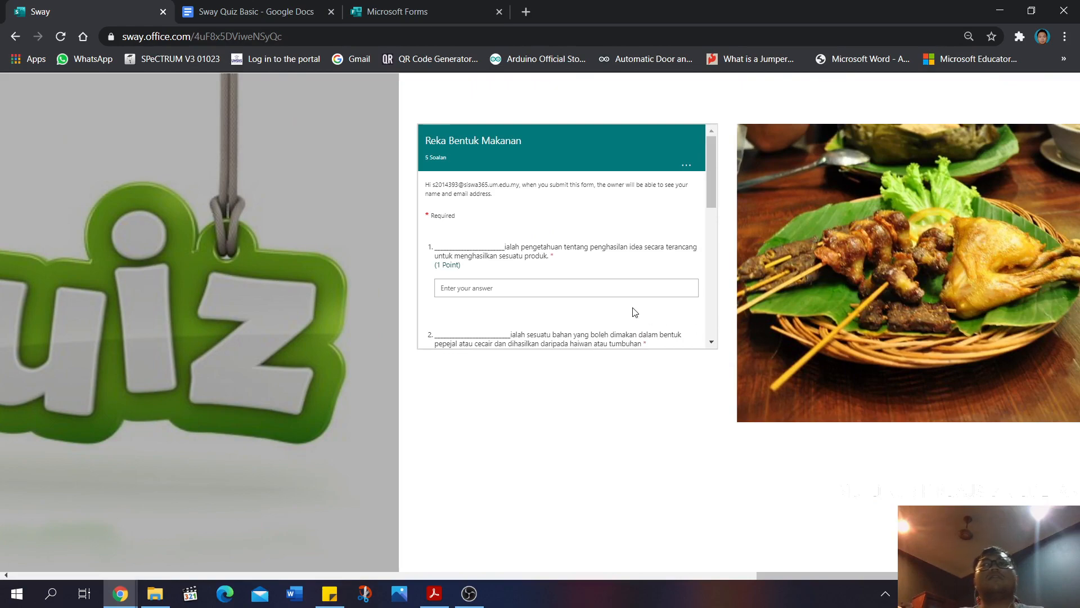
scroll(638, 307, "down", 4)
scroll(638, 306, "down", 5)
scroll(639, 306, "up", 8)
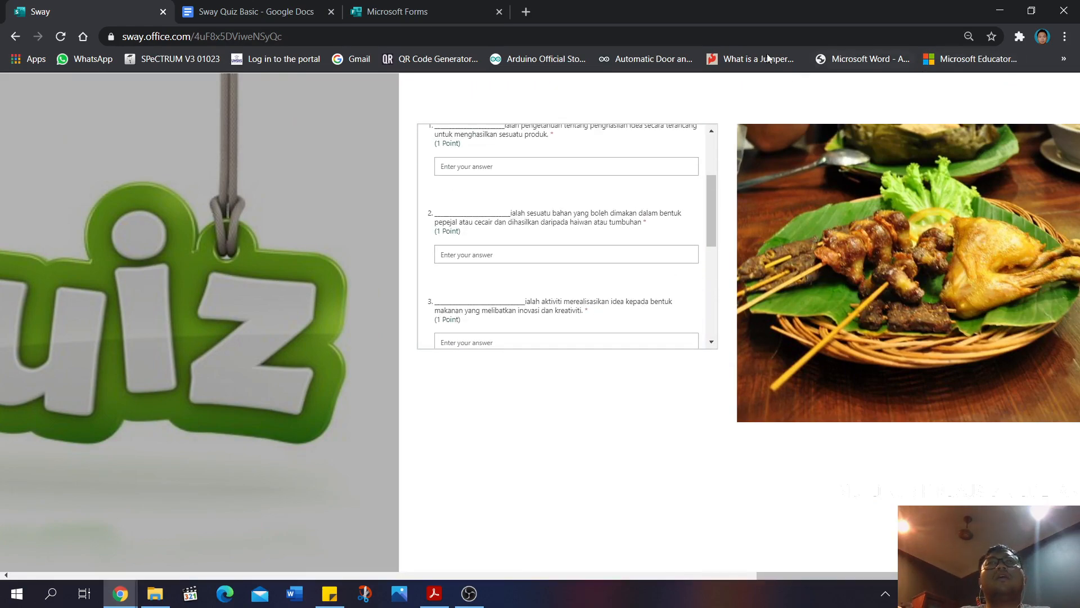
mouse_move(1049, 86)
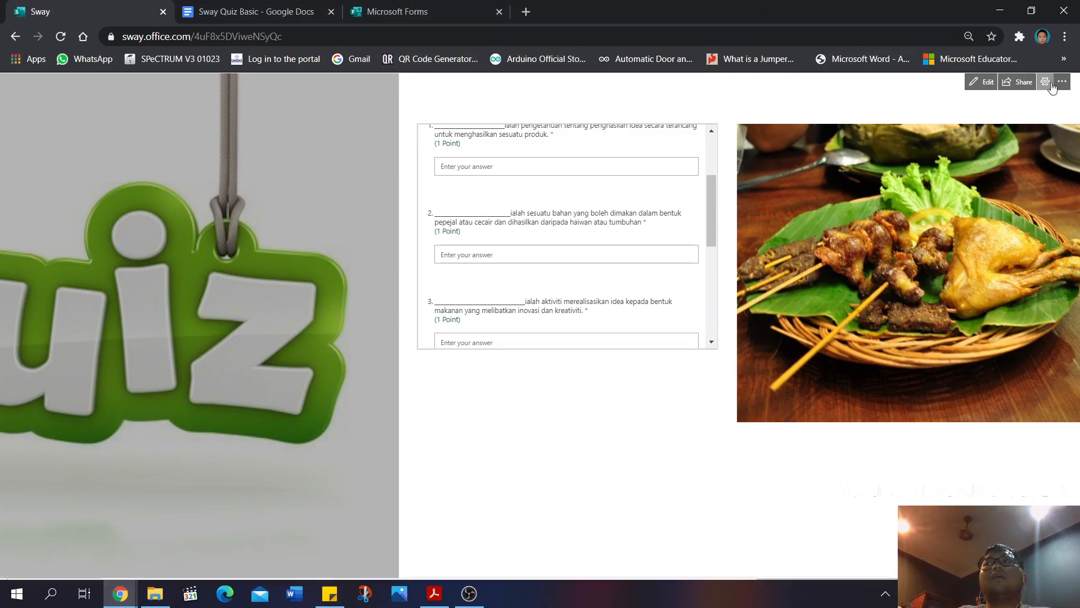
left_click(985, 84)
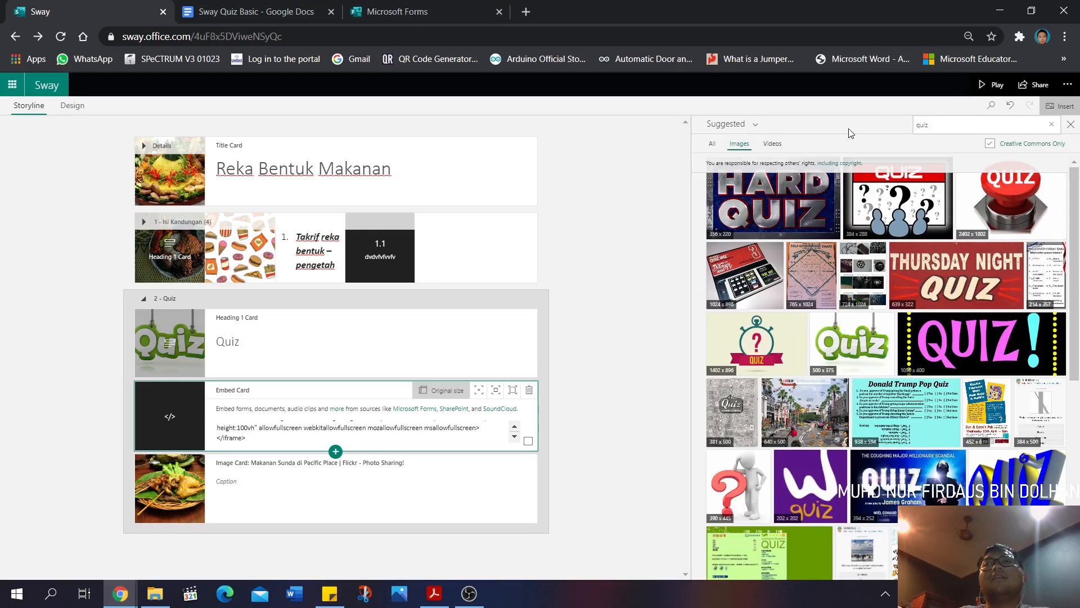
Set the quiz embed card's emphasis to Intense, preview the embedded quiz through to its Submit button, and return to the storyline
left_click(512, 393)
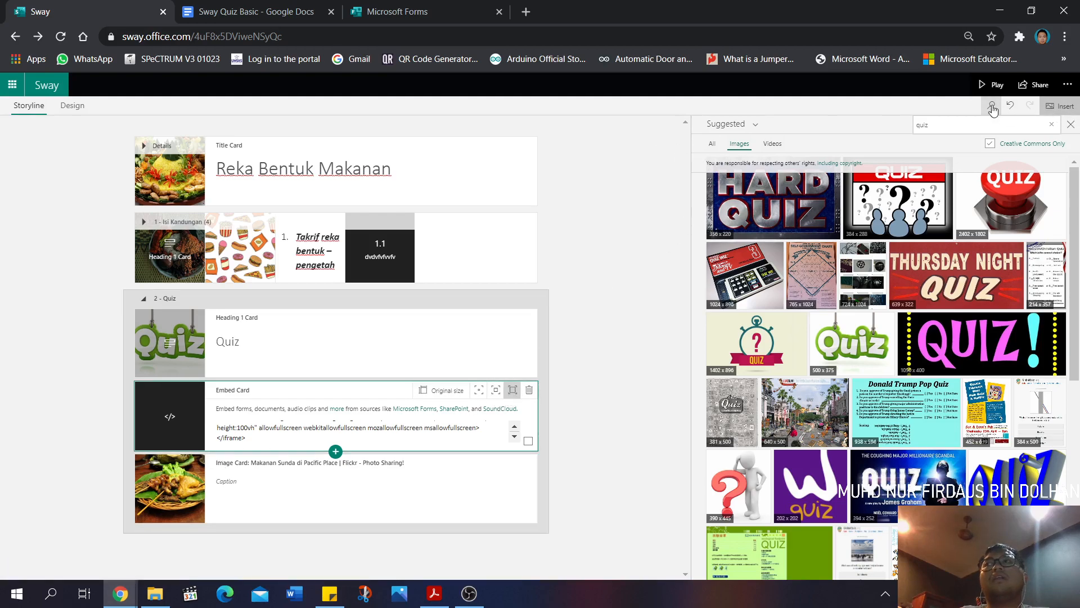
left_click(993, 85)
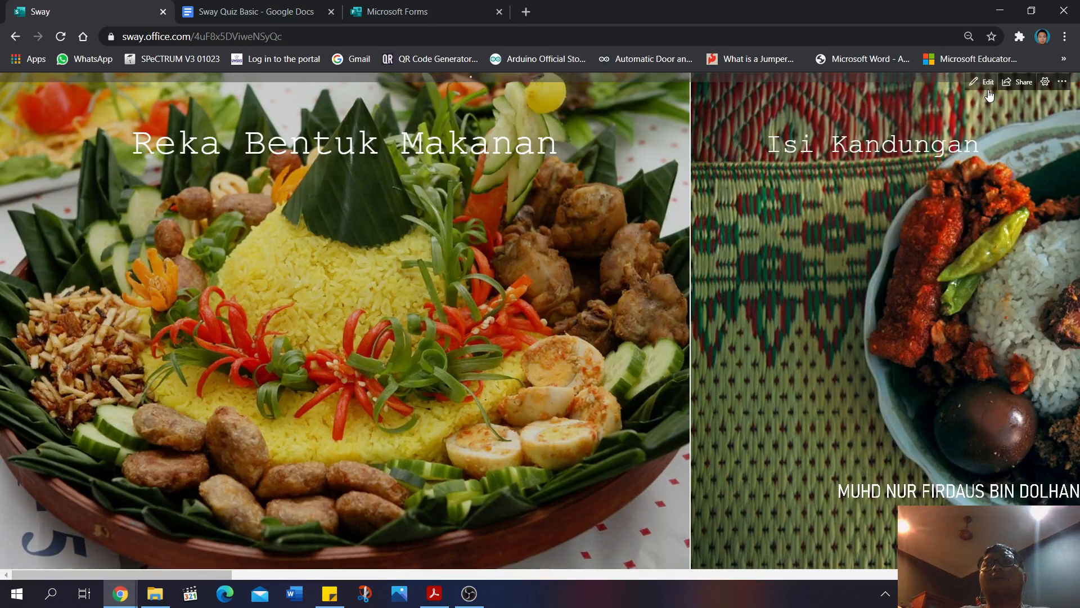
scroll(906, 263, "down", 10)
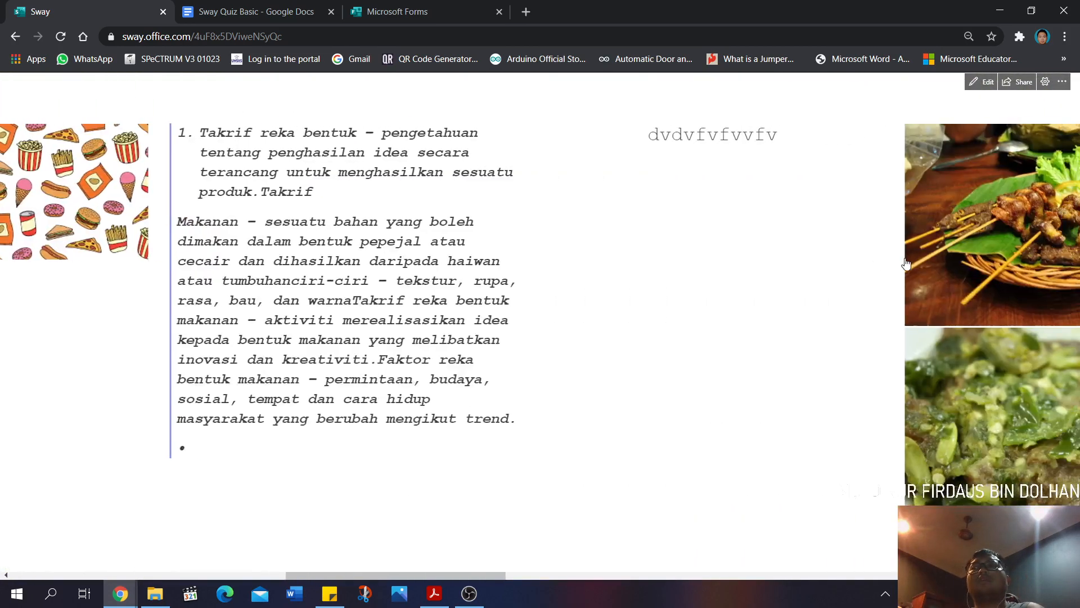
scroll(906, 263, "down", 5)
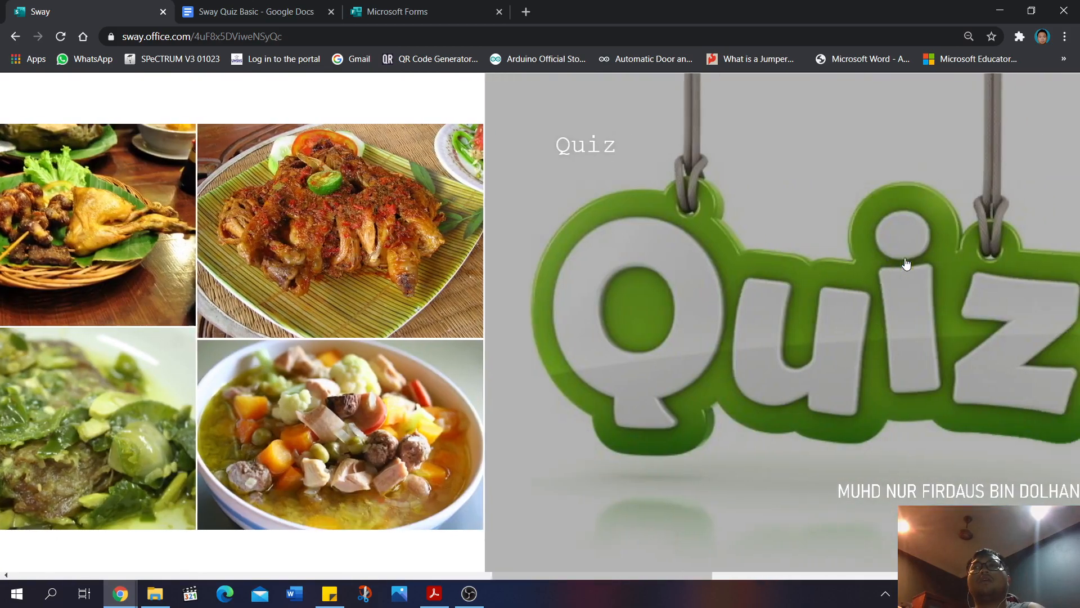
scroll(905, 262, "down", 3)
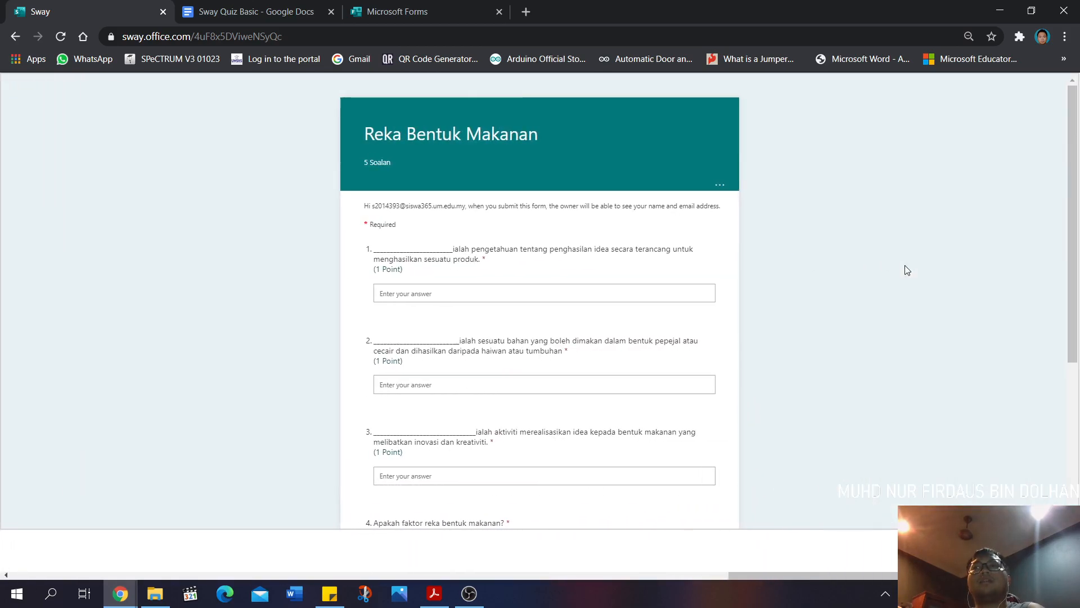
scroll(716, 374, "down", 3)
scroll(718, 374, "down", 2)
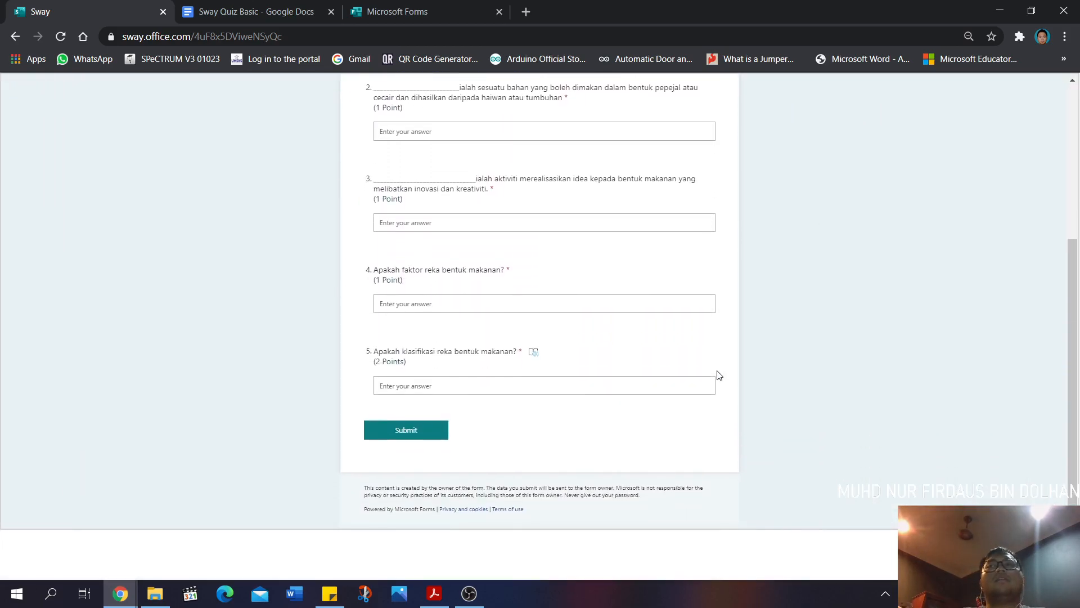
scroll(717, 374, "up", 5)
scroll(759, 360, "down", 4)
scroll(766, 356, "up", 4)
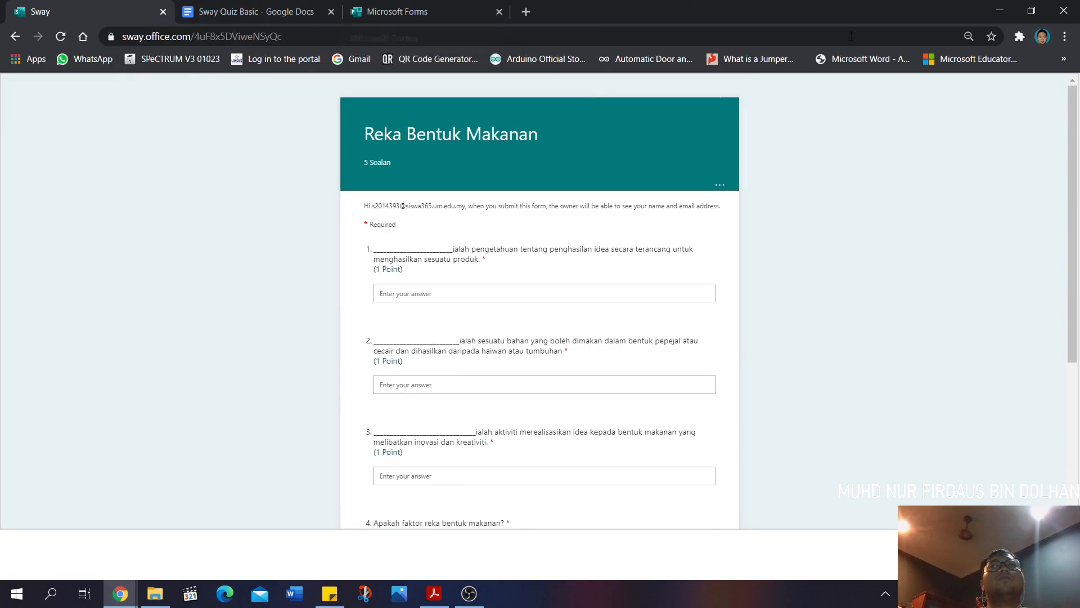
left_click(982, 82)
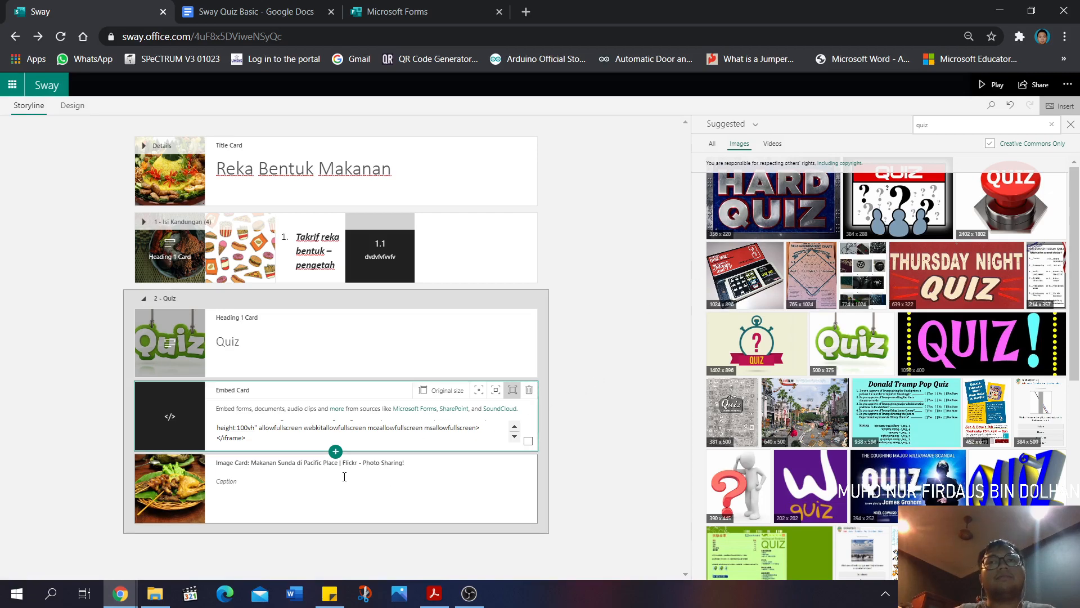
Insert a video card below the last image card in the Quiz section
left_click(325, 515)
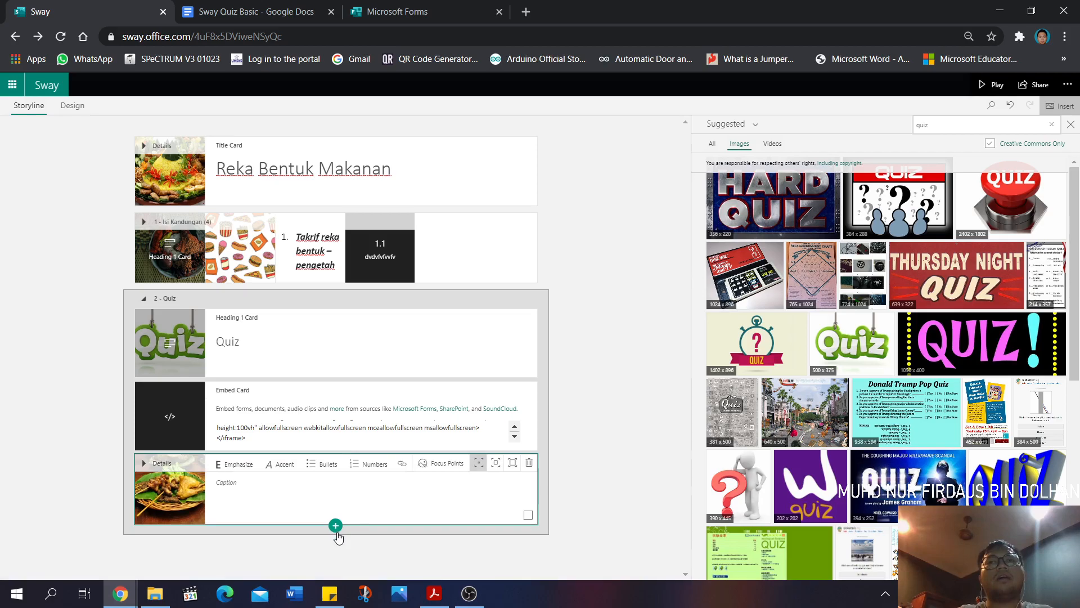
left_click(336, 527)
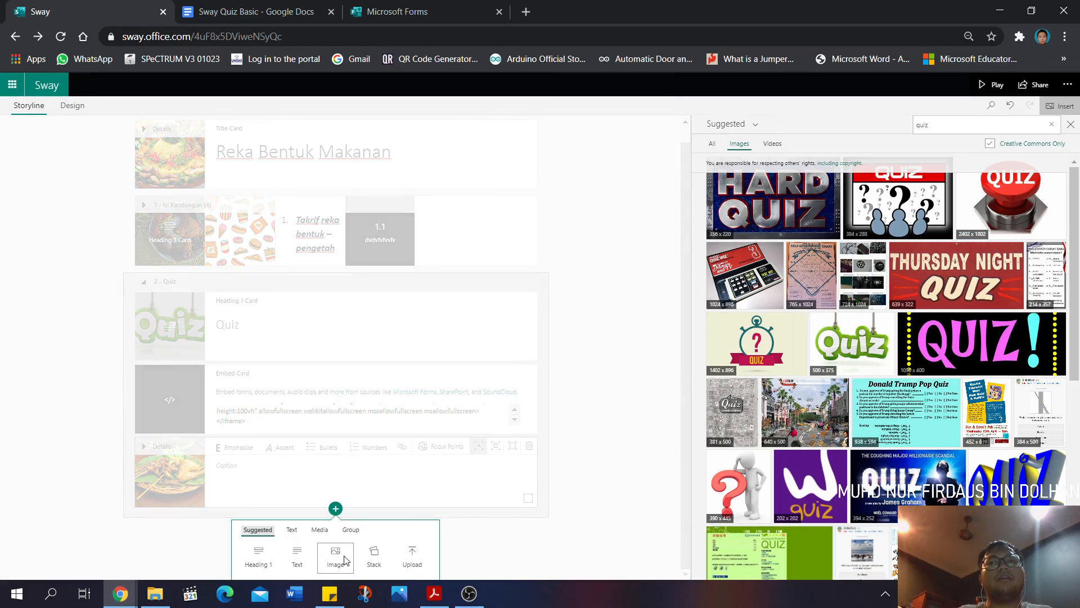
left_click(319, 532)
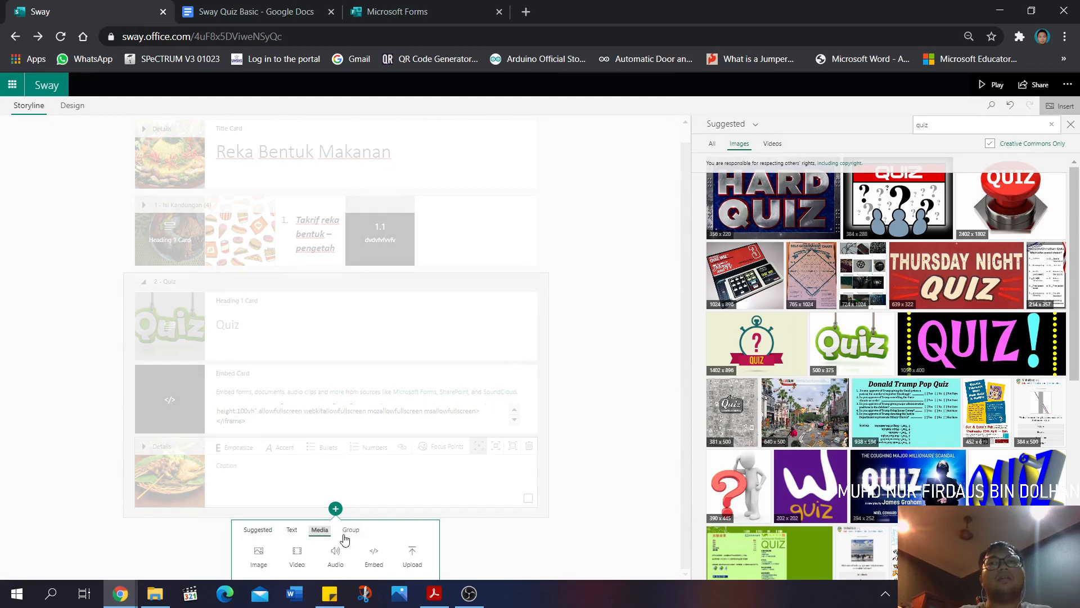
left_click(297, 559)
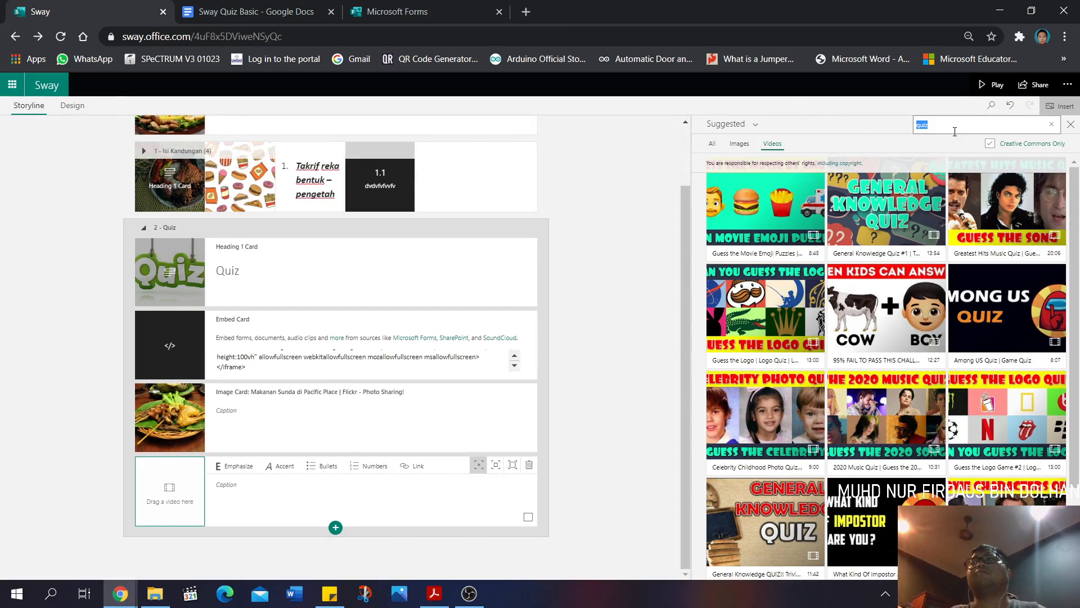
Try searching the suggested videos for "makanan" and clear the search term
type("makanan")
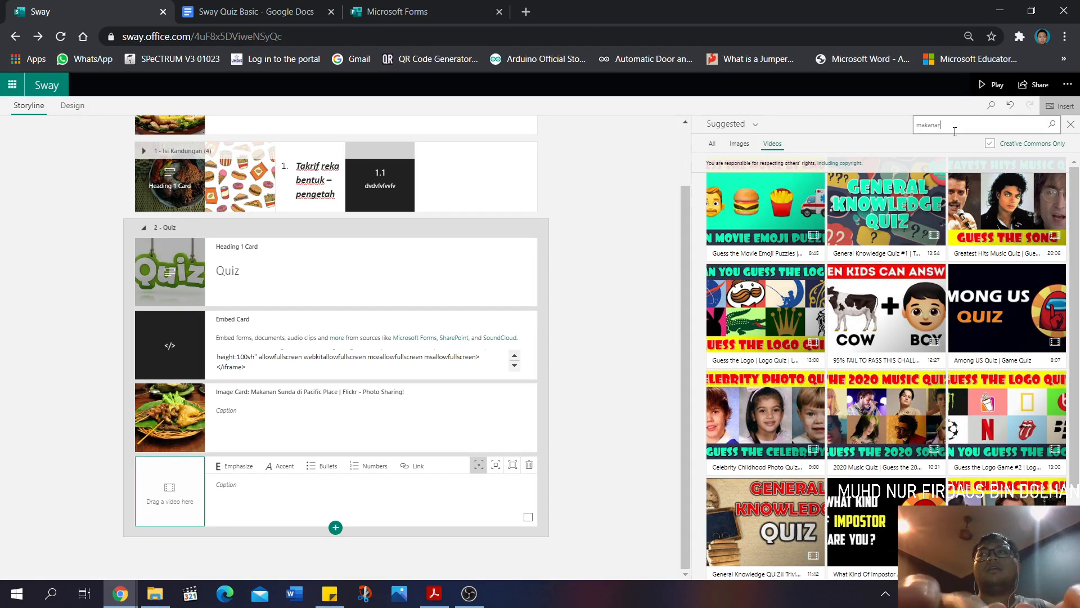
key("Return")
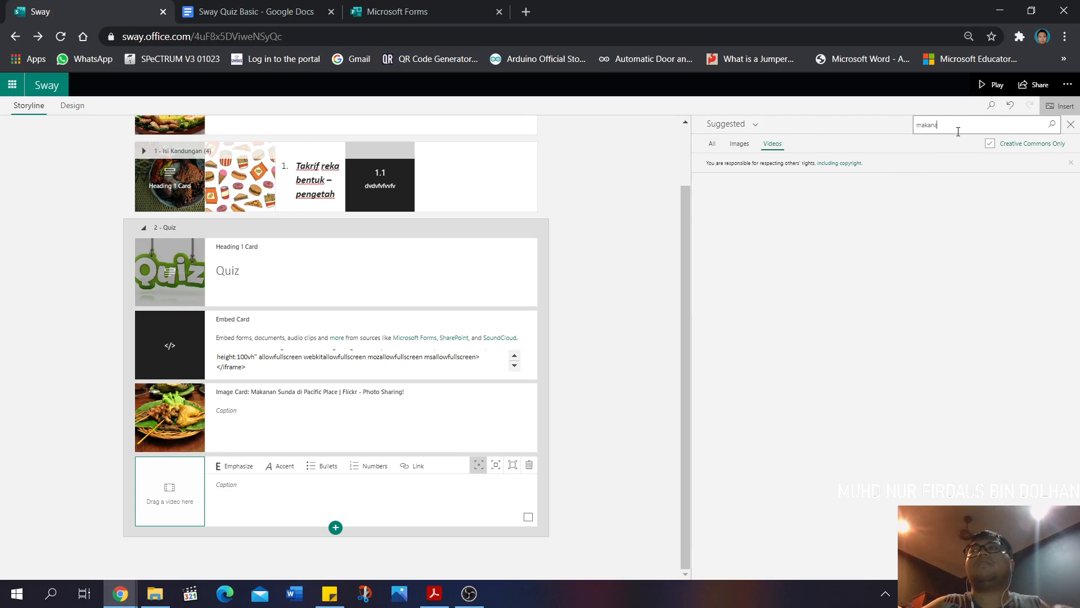
key("BackSpace")
key("BackSpace")
key("BackSpace")
Search the suggested videos for "sushi" and place "$1 Sushi Vs. $133 Sushi • Japan" in the empty video card
type("sushi")
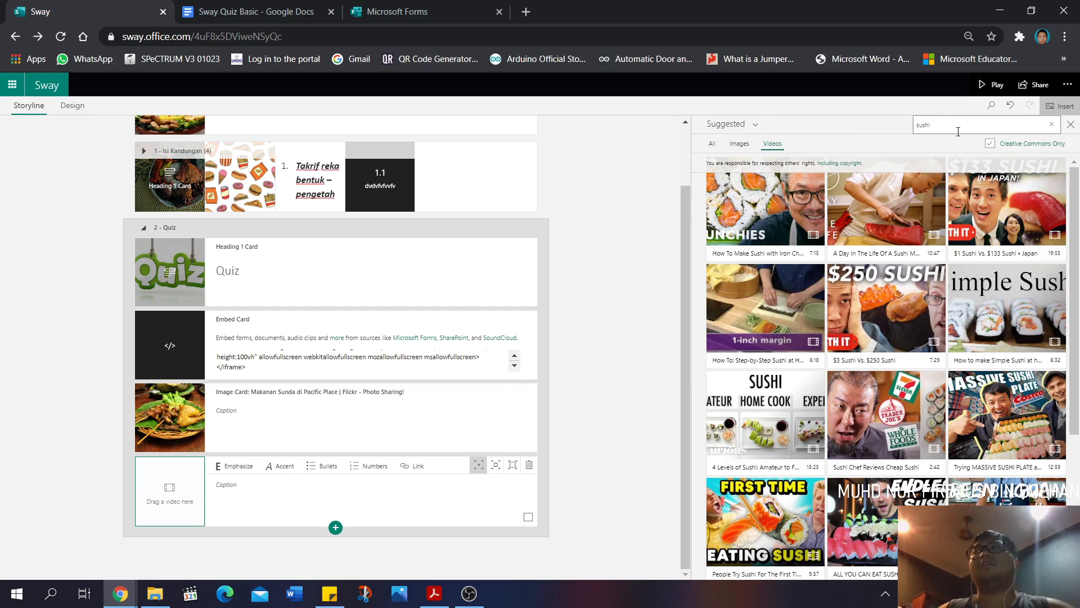
left_click(998, 224)
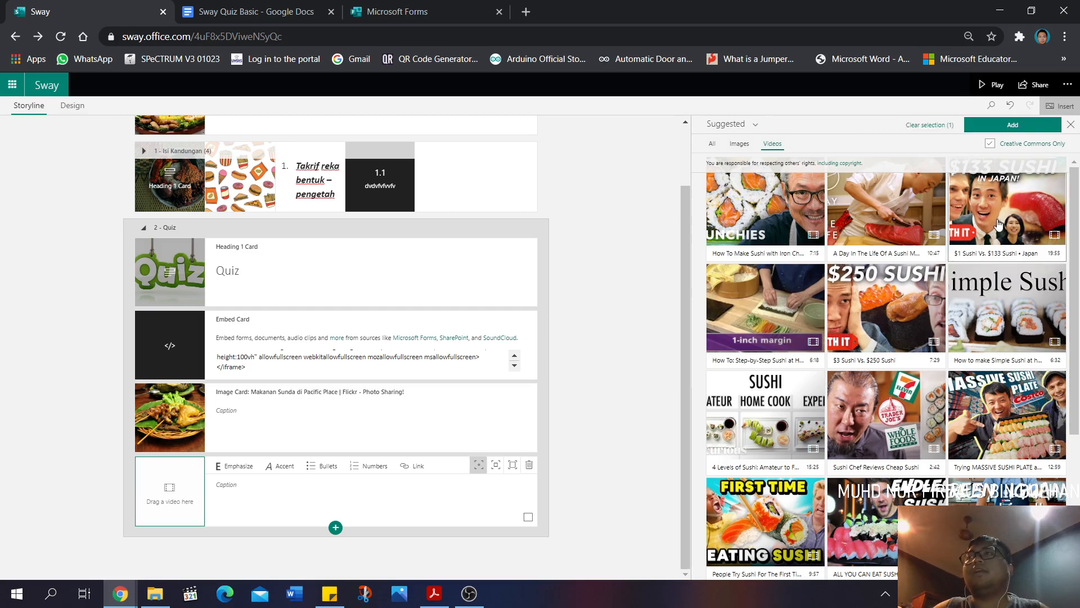
left_click_drag(997, 232, 172, 490)
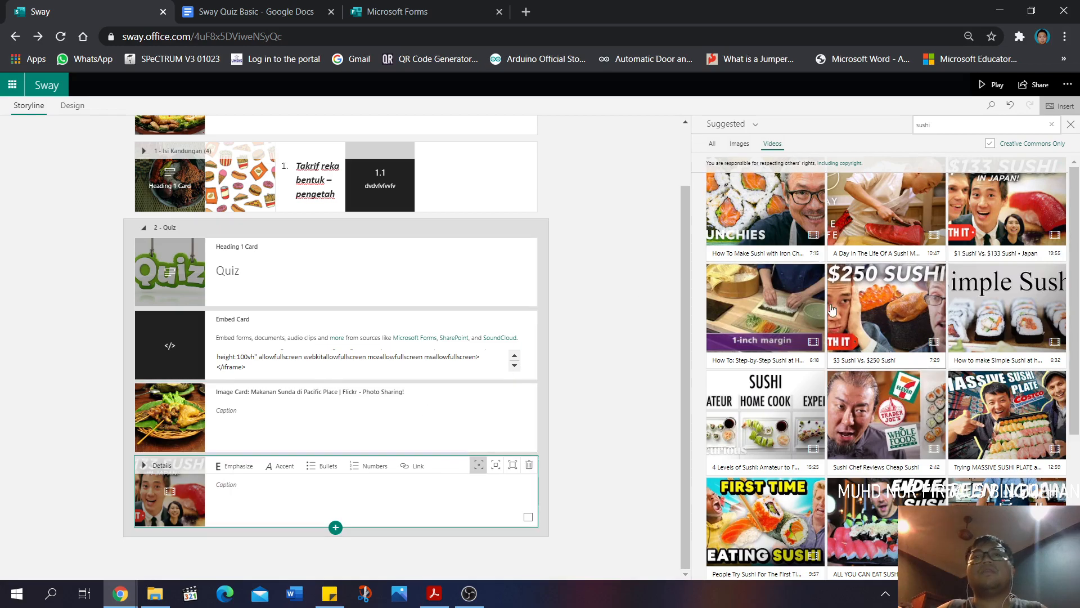
Look over the available content sources for inserting media, such as OneDrive, Flickr and YouTube, and close the list
left_click(239, 495)
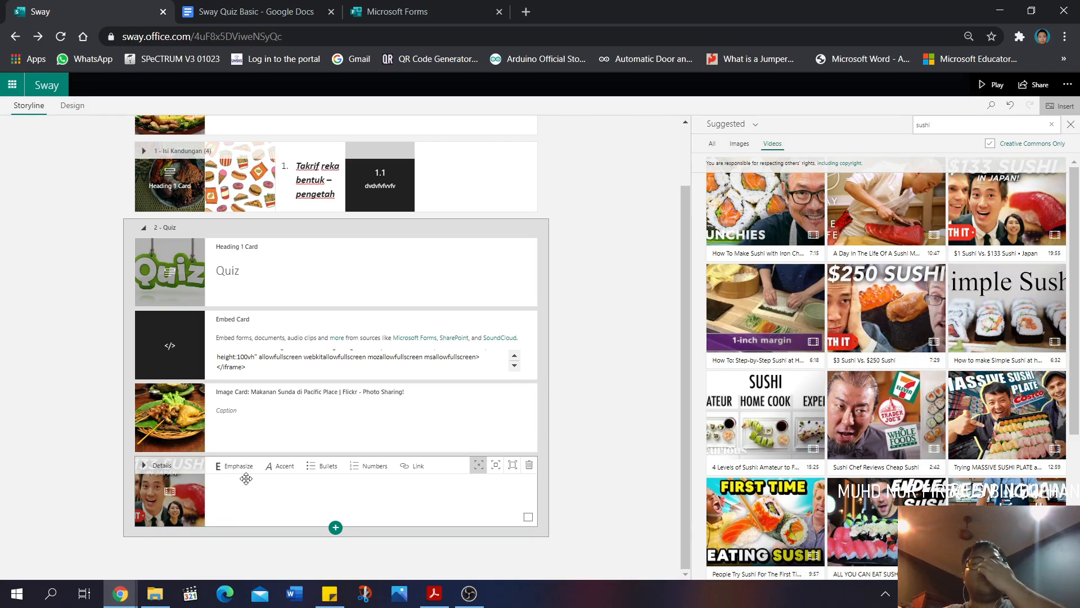
left_click(748, 122)
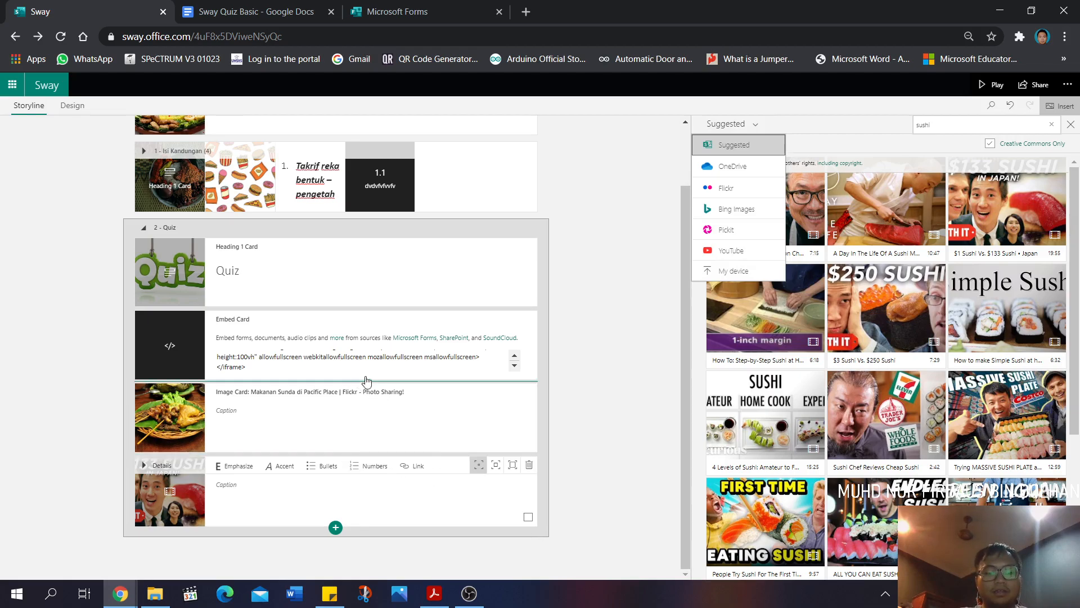
left_click(619, 417)
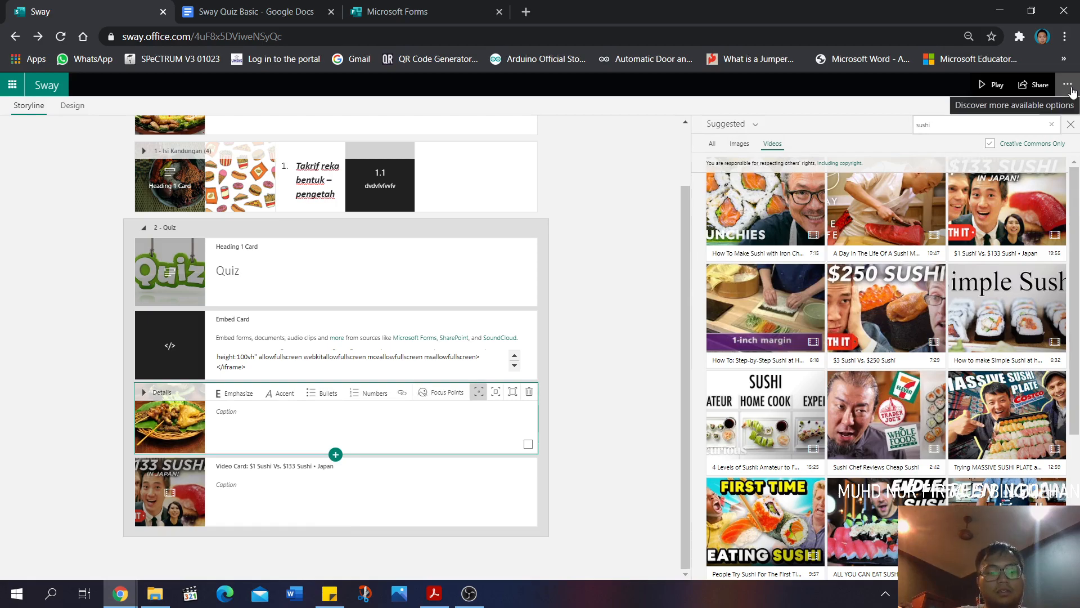
Set the Sway's sharing to anyone with a link, invite people to edit, and copy the edit link
left_click(1042, 89)
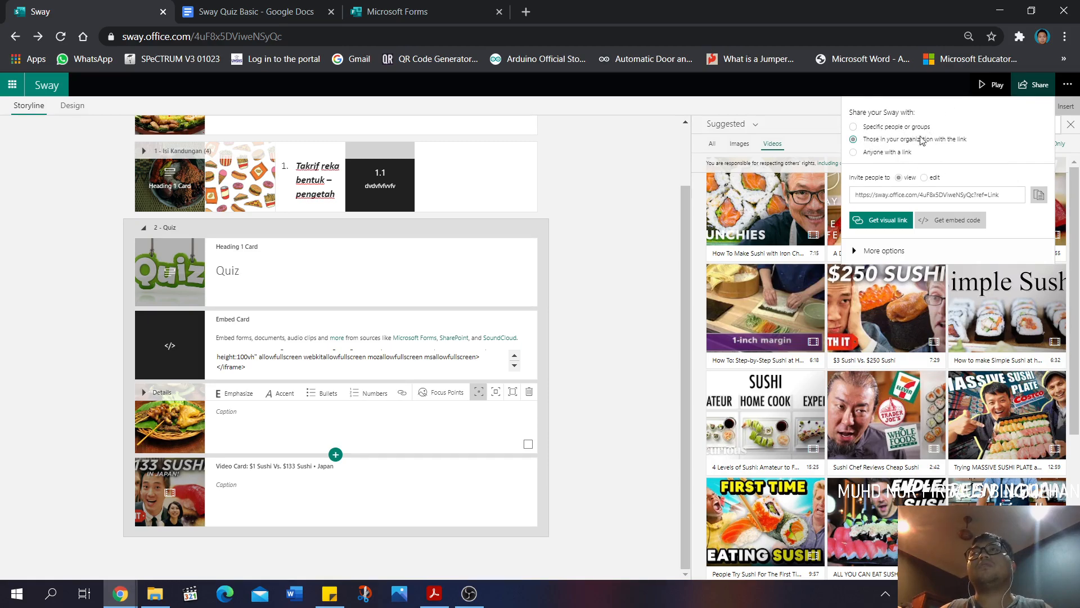
left_click(855, 129)
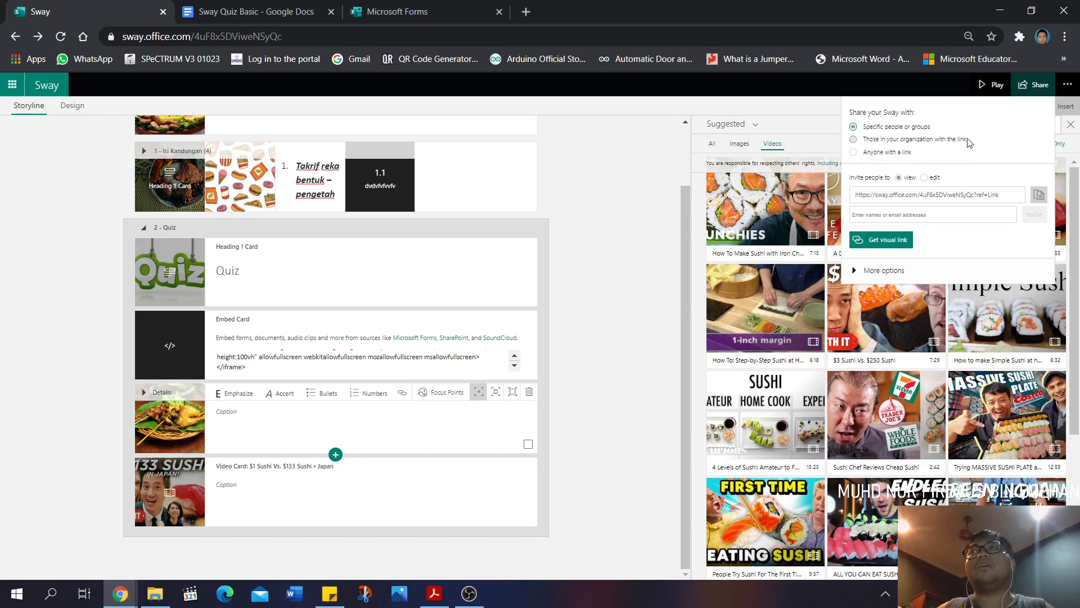
left_click(855, 152)
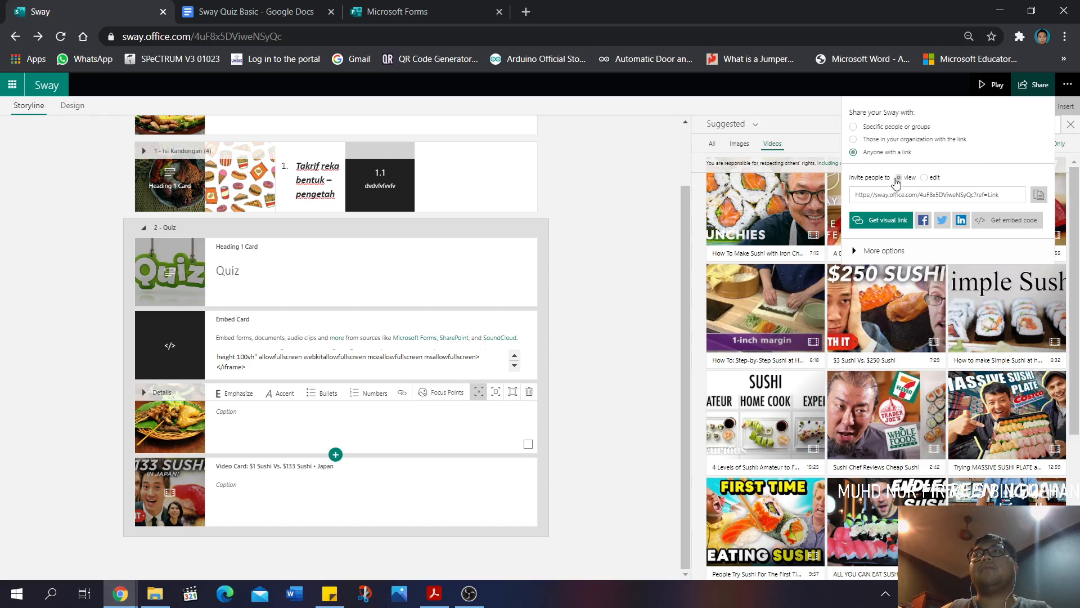
left_click(925, 178)
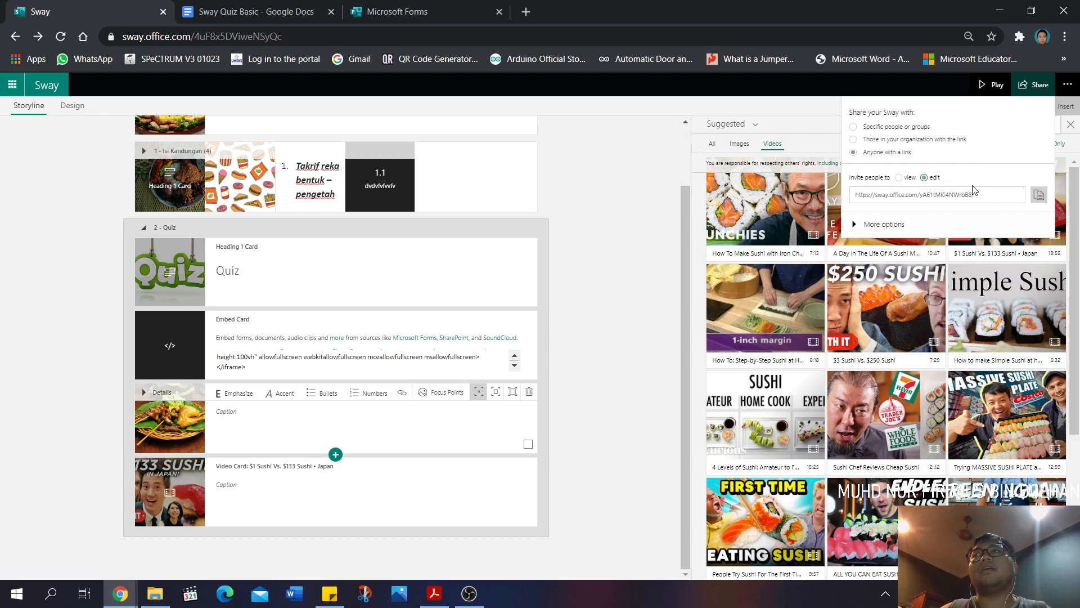
left_click(1040, 196)
Change the sharing invitation to view and copy the view link
left_click(899, 178)
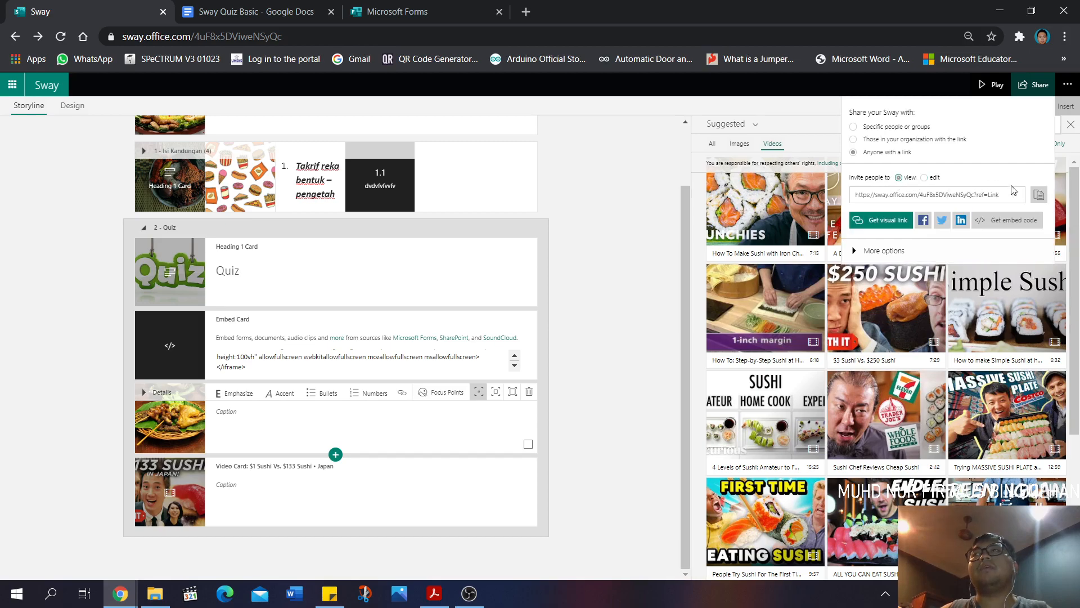
left_click(1039, 197)
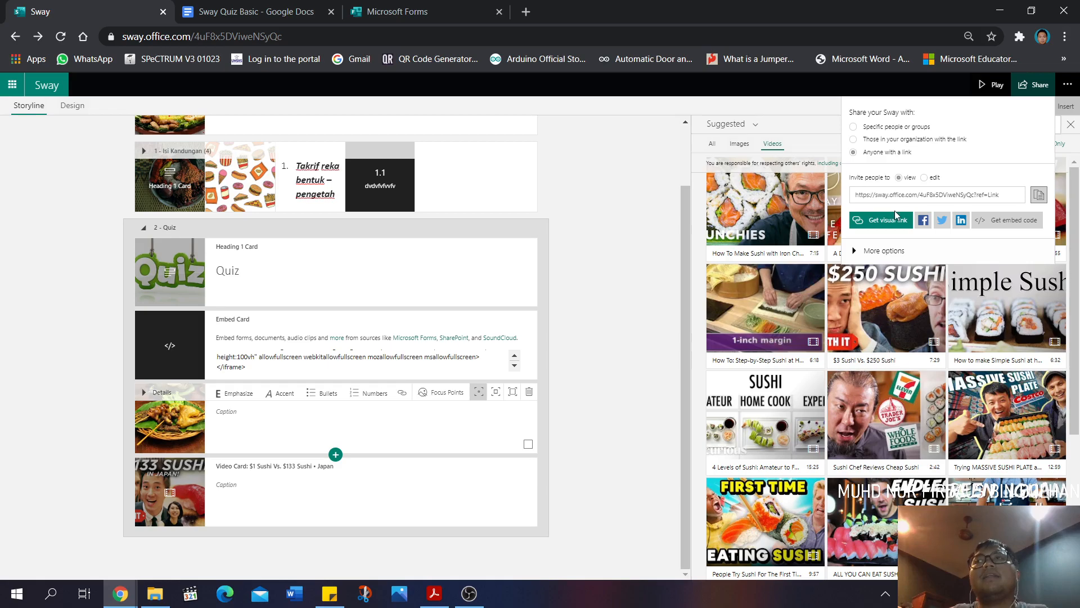
Show the additional sharing options, and get the Sway's visual link and copy its thumbnail
left_click(890, 256)
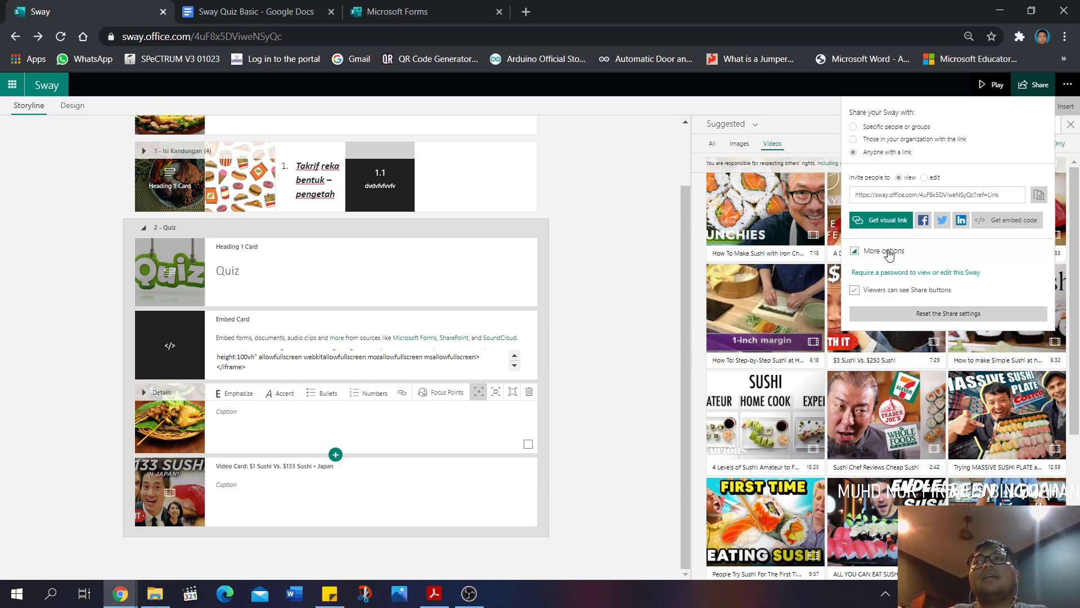
left_click(889, 222)
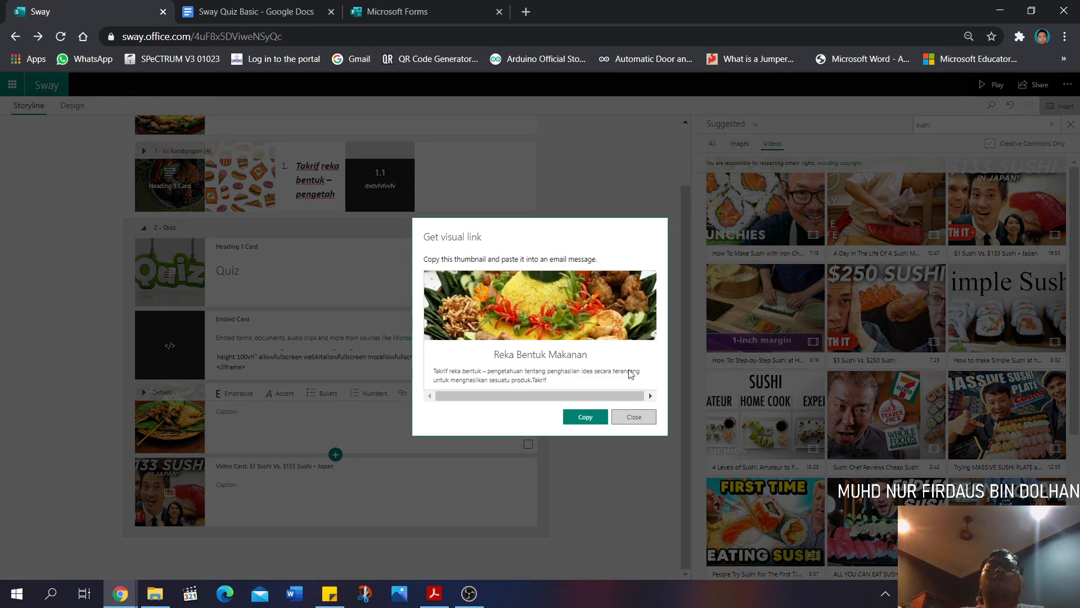
left_click(590, 423)
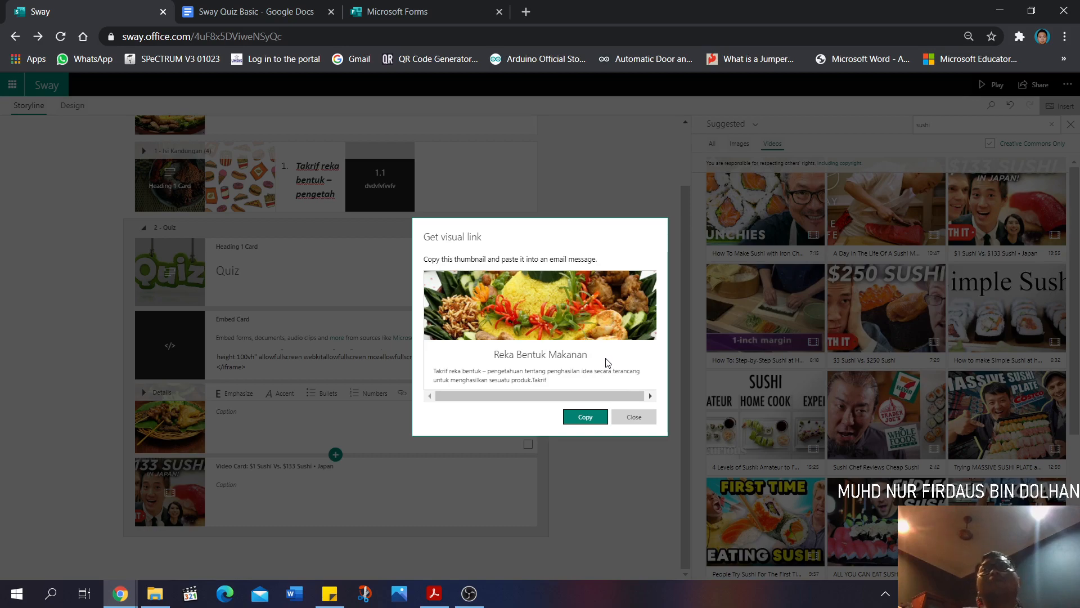
Close the visual link dialog, return to the My Sways overview and view the analytics of the Sways
left_click(639, 418)
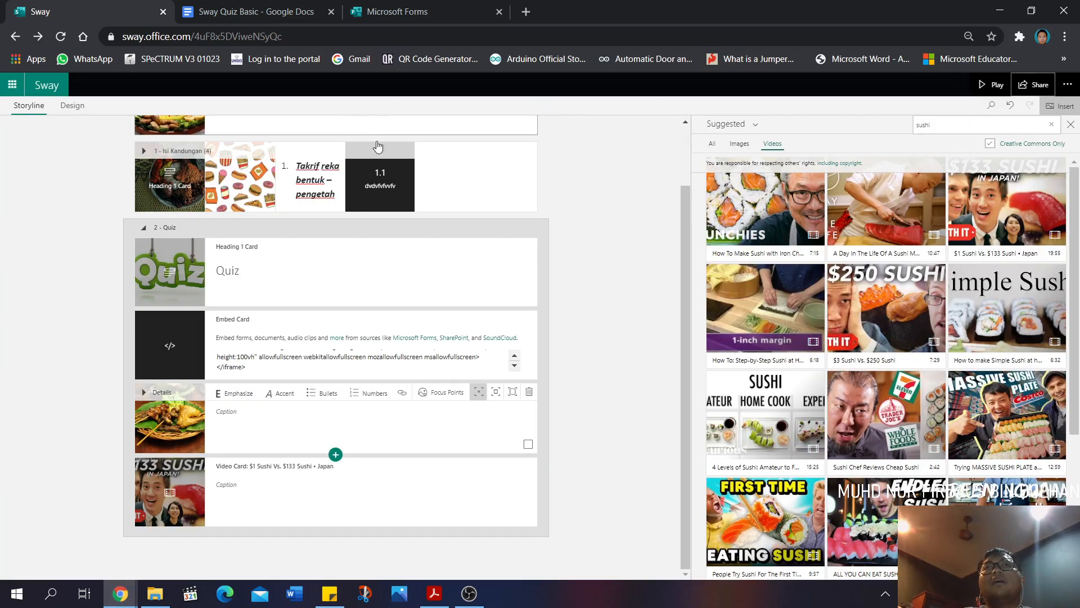
left_click(49, 86)
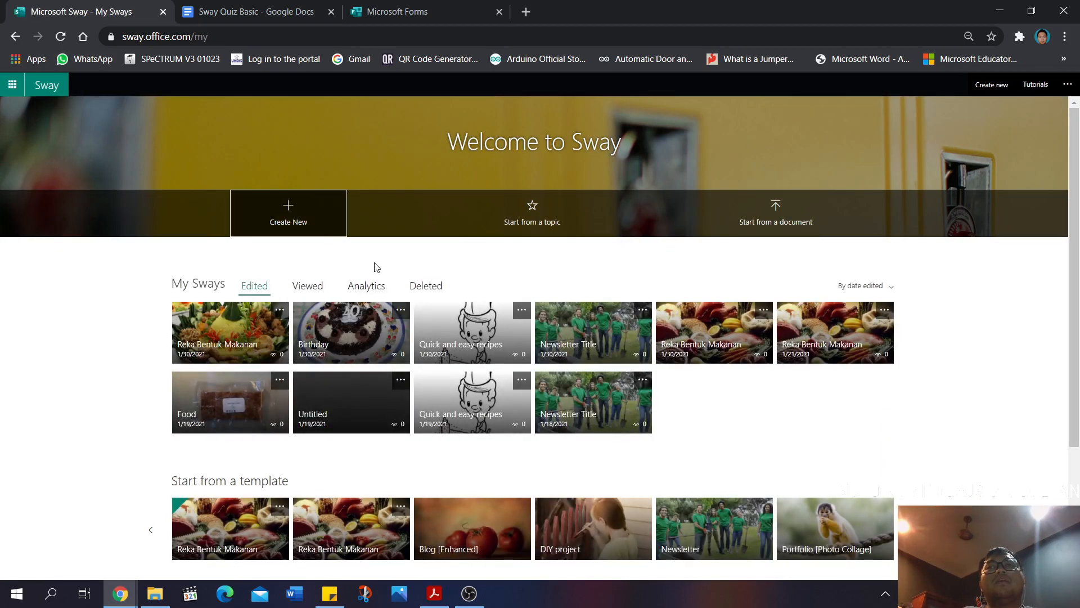
left_click(358, 291)
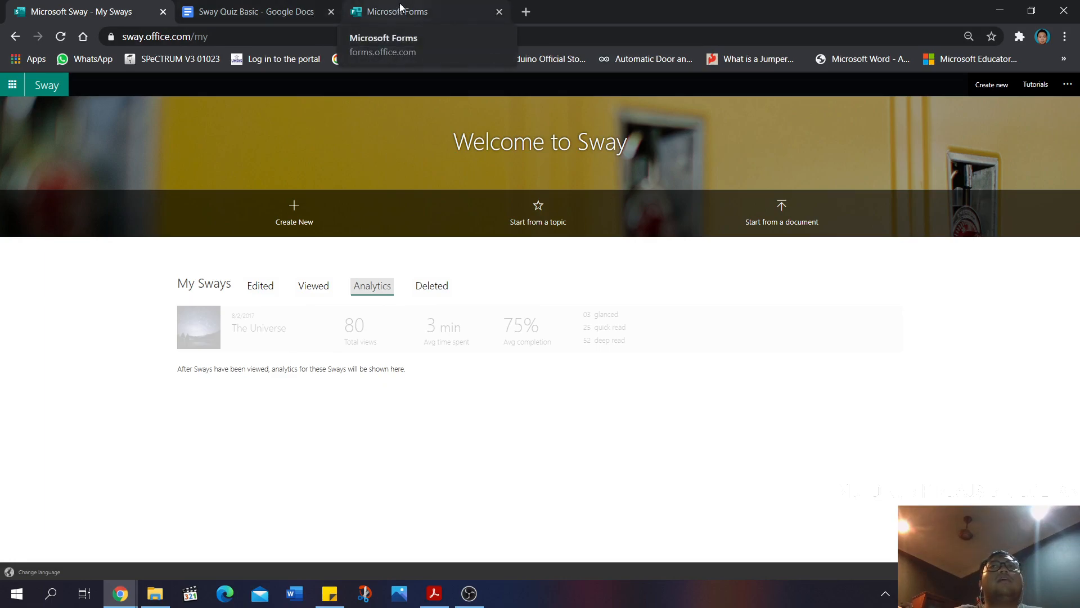
Switch to the Sway Quiz Basic document in Google Docs and read through its quiz questions 1 to 5
left_click(283, 11)
scroll(563, 247, "up", 10)
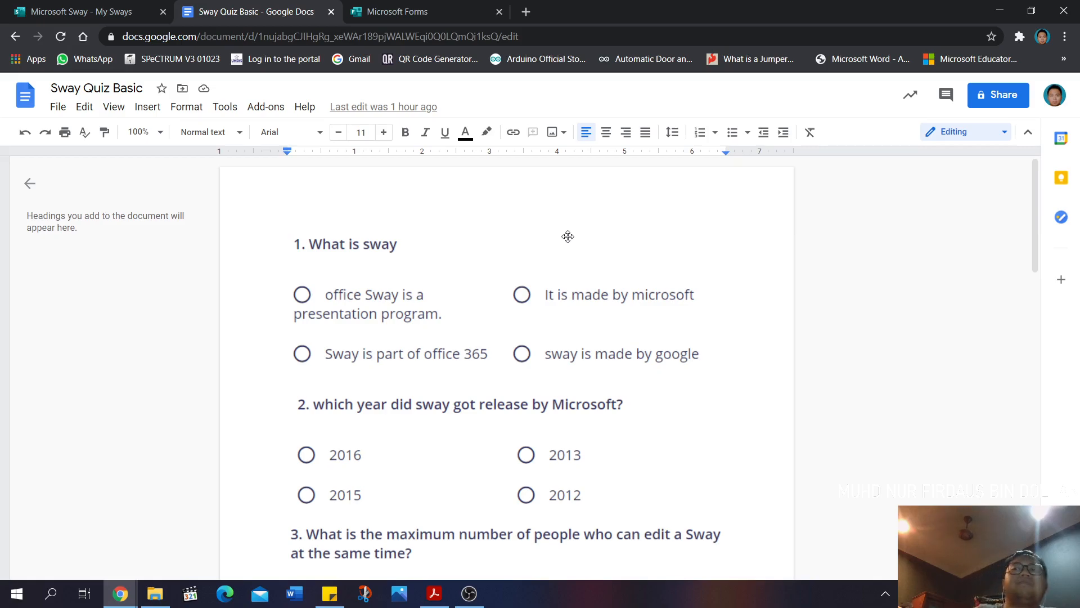
scroll(570, 236, "down", 3)
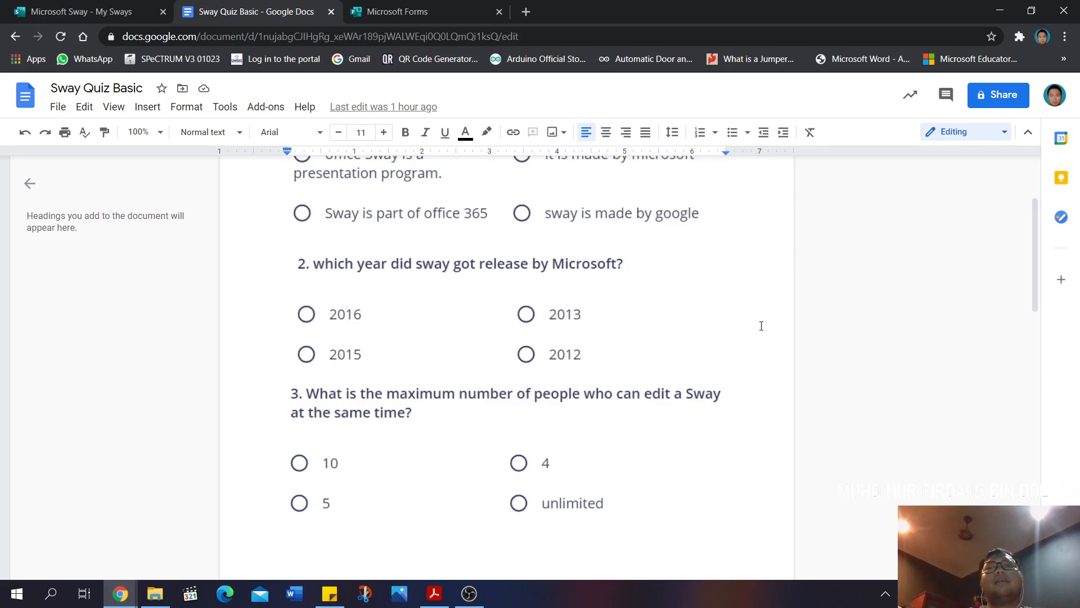
scroll(781, 375, "down", 9)
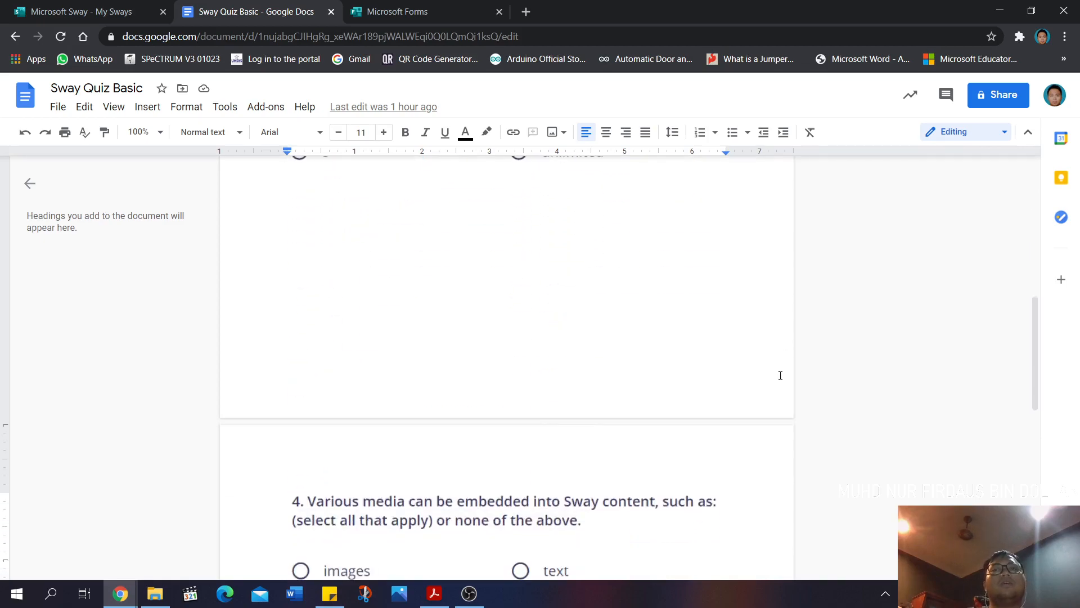
scroll(780, 375, "up", 4)
scroll(780, 376, "up", 3)
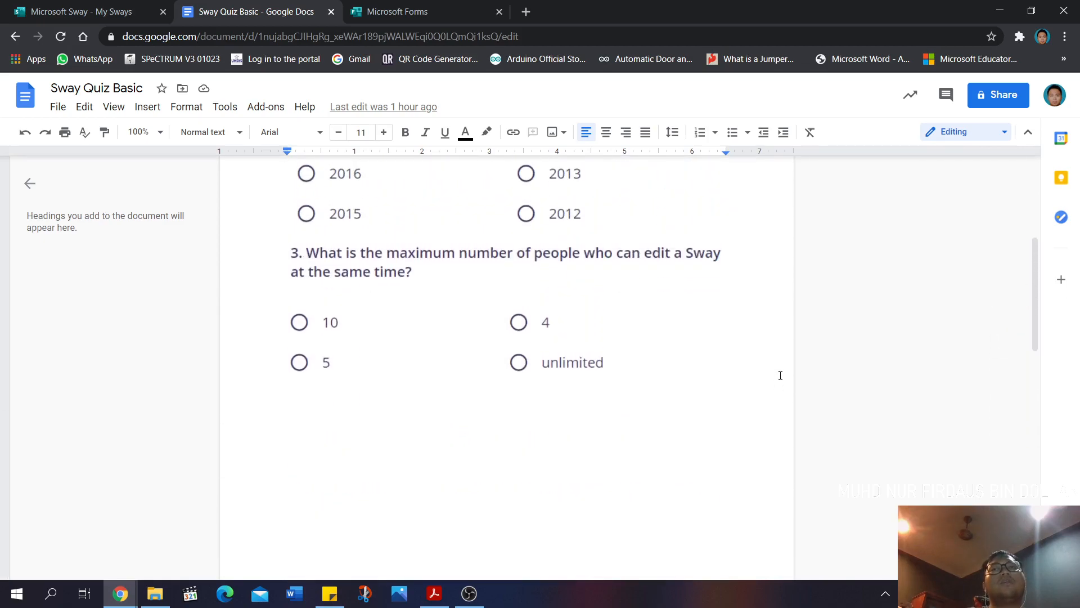
scroll(780, 375, "down", 7)
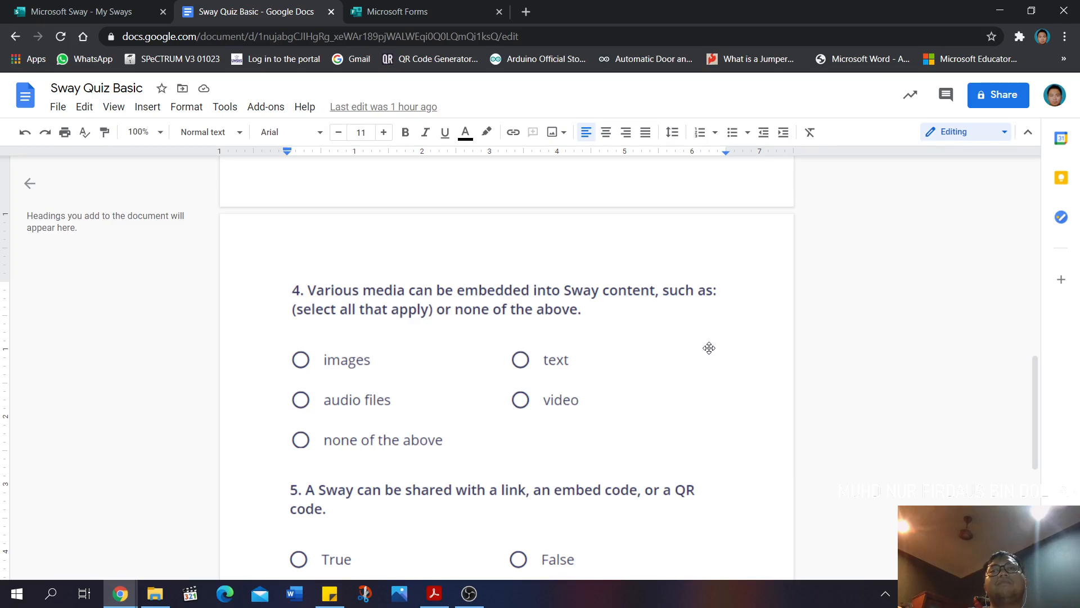
scroll(772, 331, "down", 3)
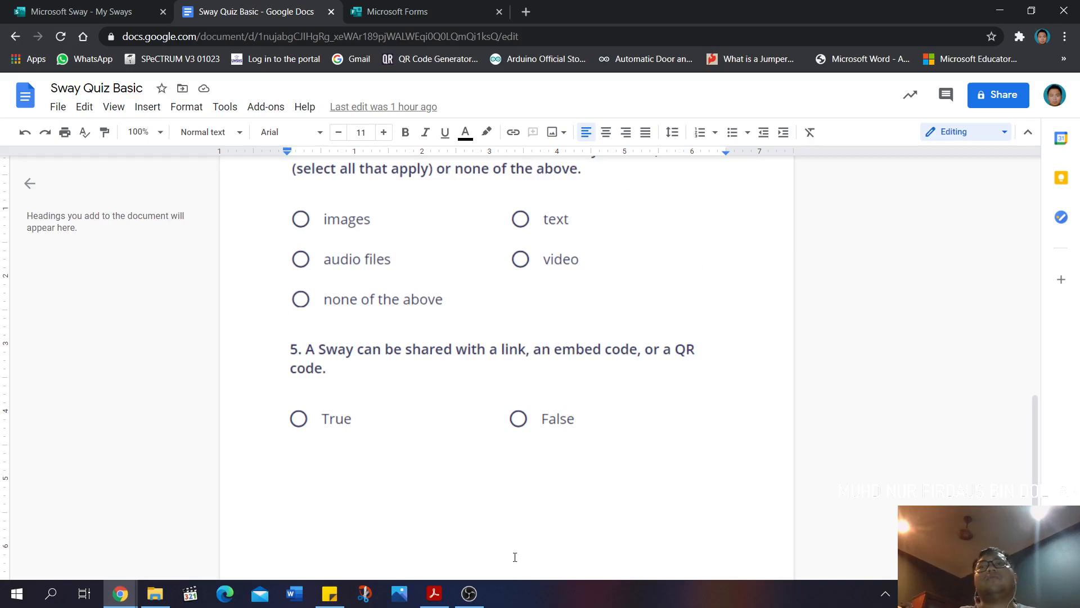
mouse_move(464, 600)
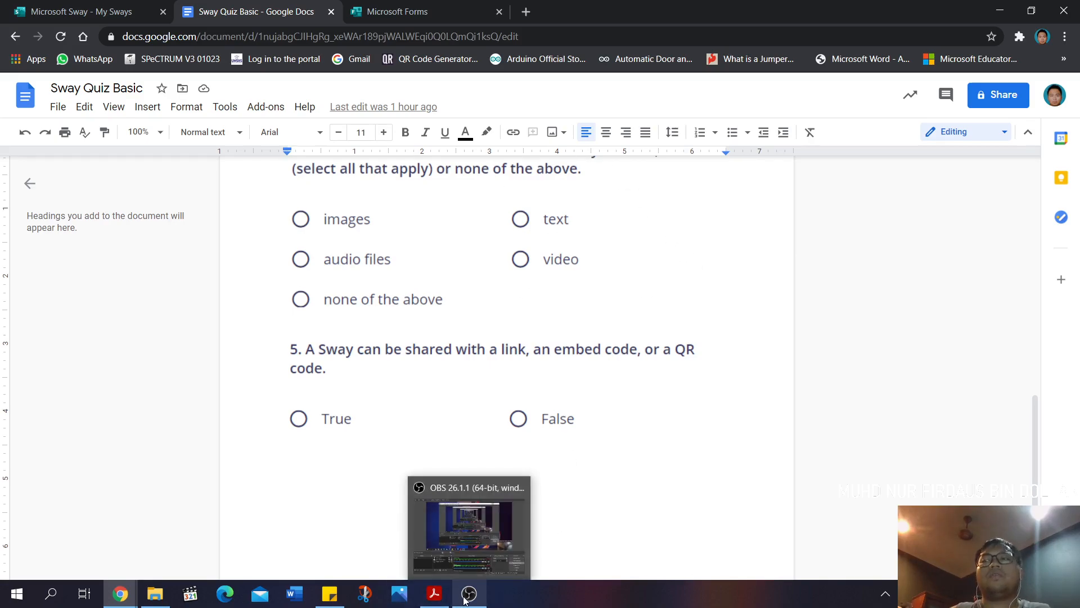